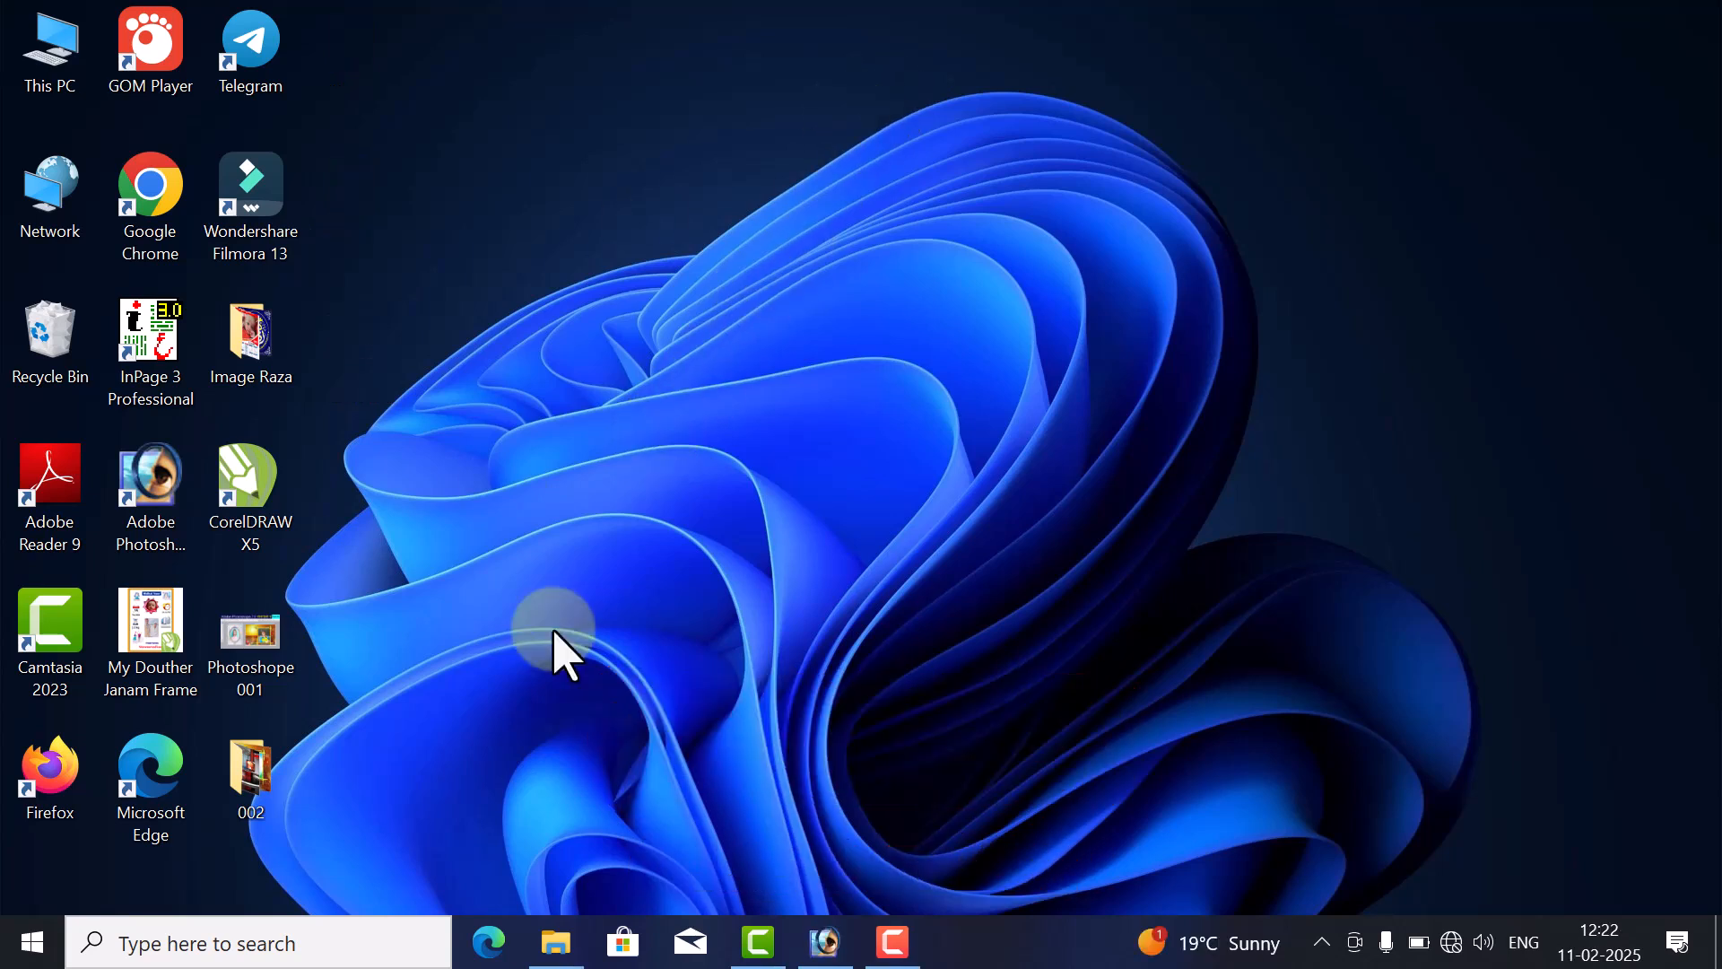
- Switch to Adobe Photoshop and choose the Rectangular Marquee tool
left_click(826, 942)
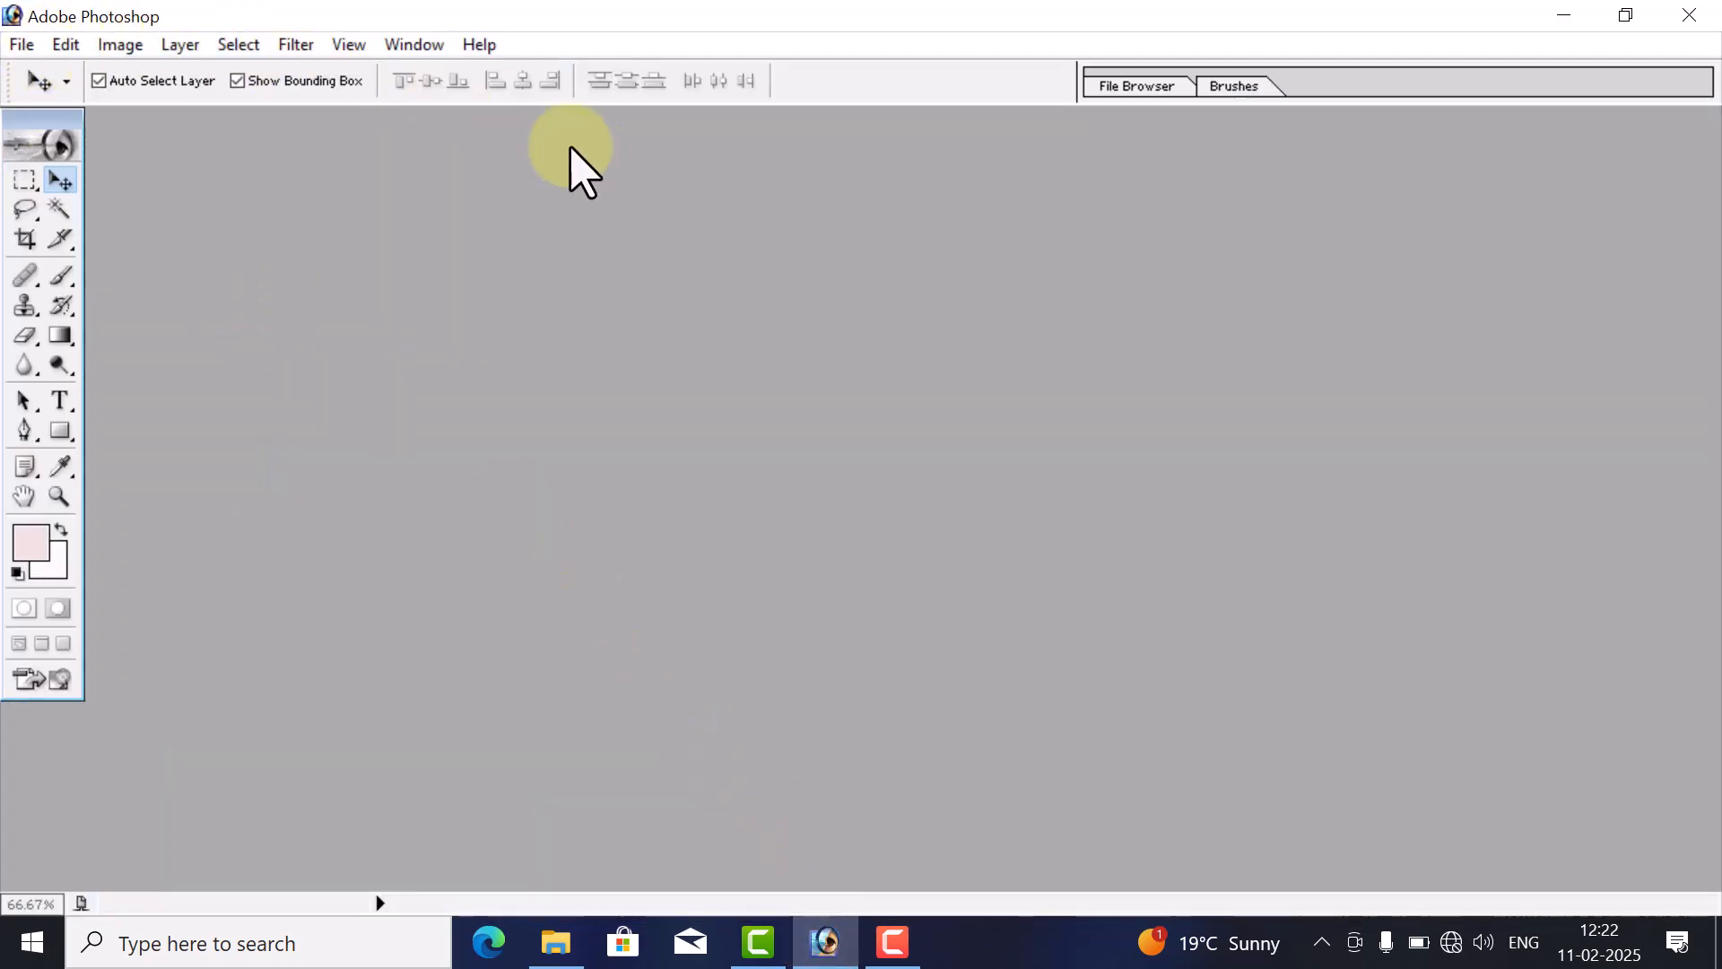
left_click(36, 191)
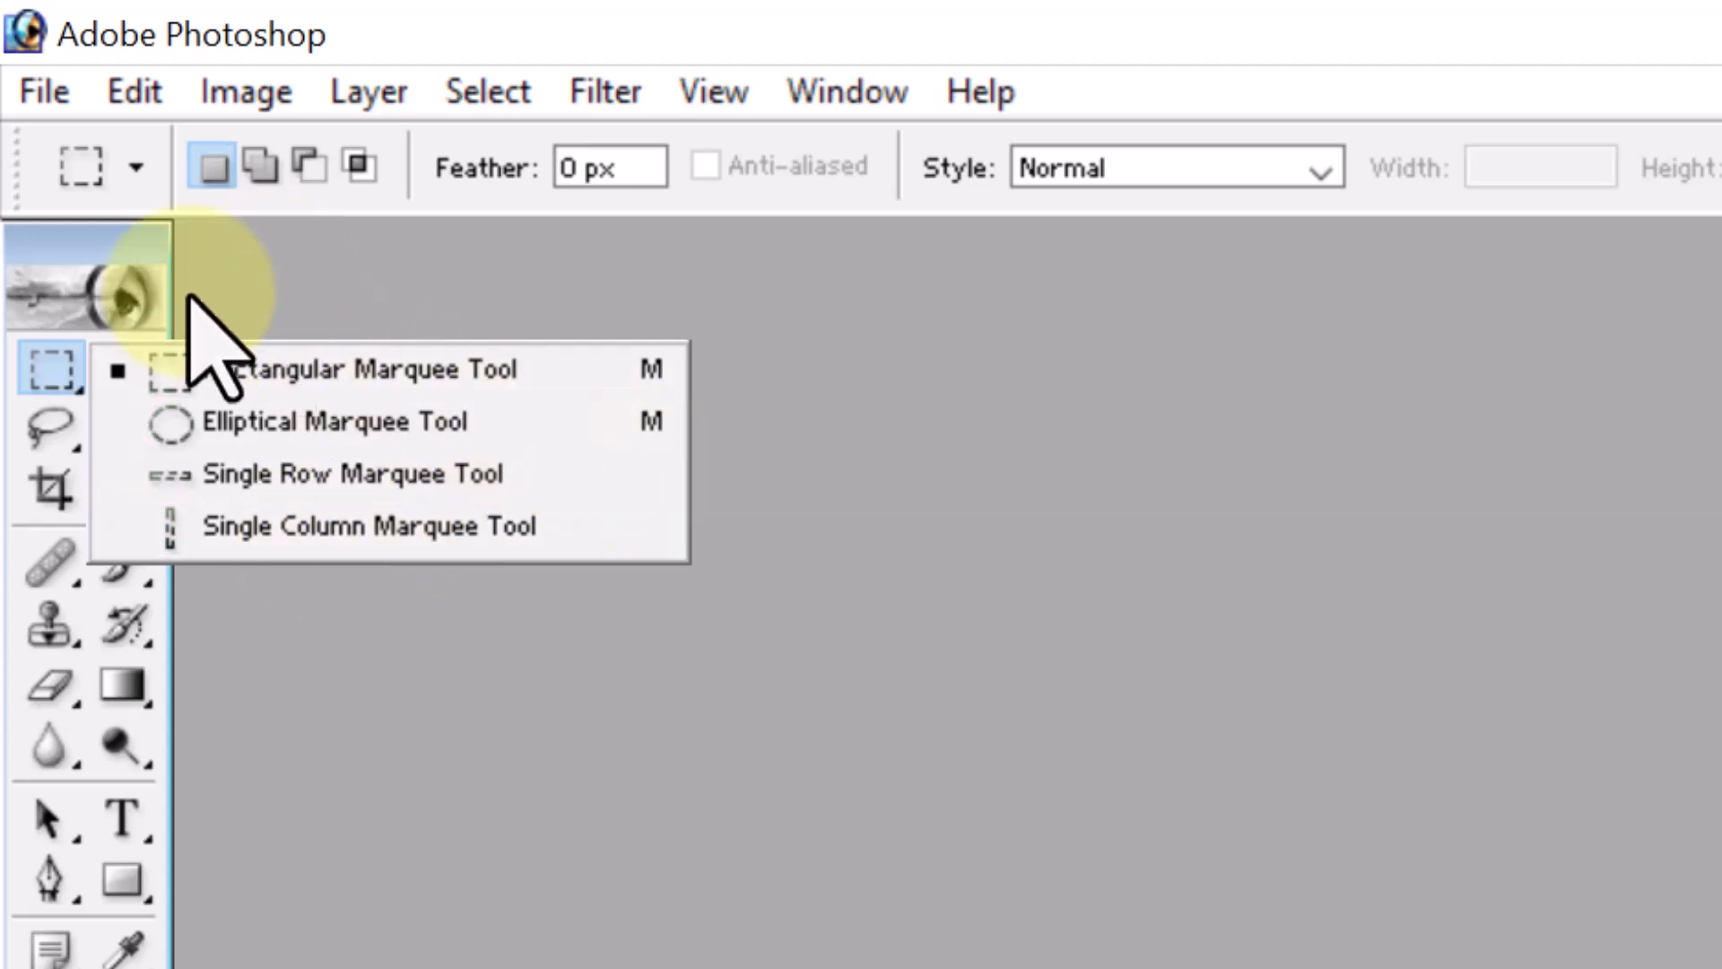
left_click(269, 261)
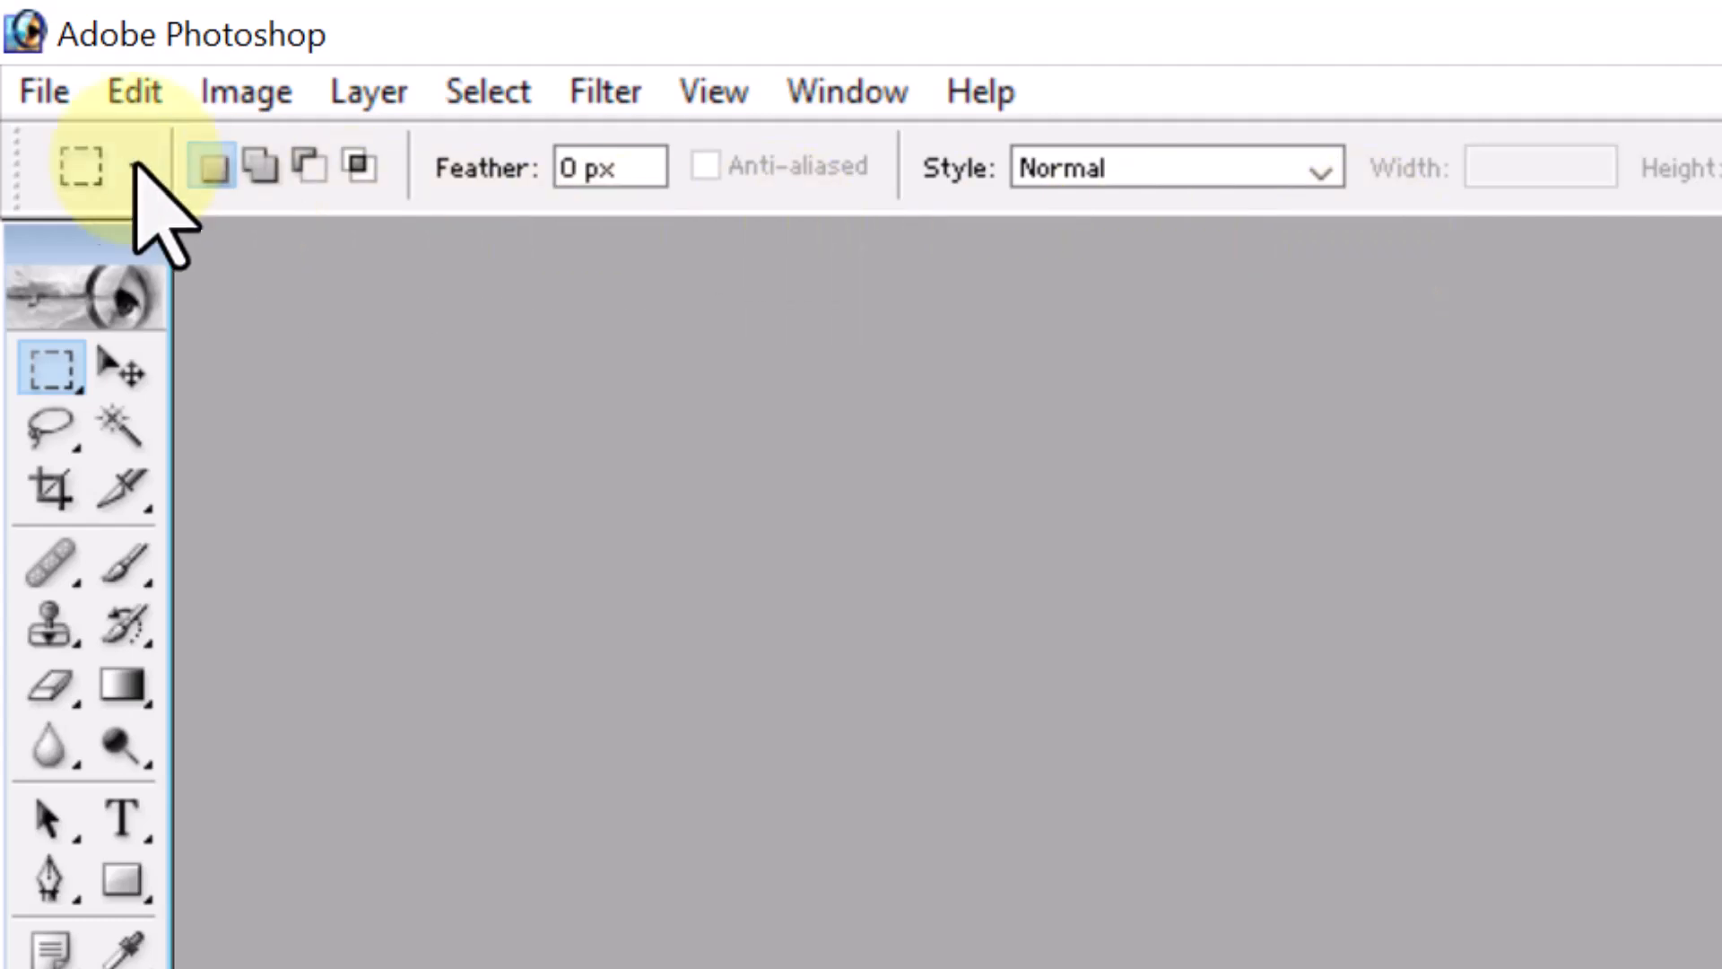
- Open cheerful-man-pointing-finger-left-advertise-product.jpg from the HD Images folder and move its window clear of the toolbox
left_click(50, 102)
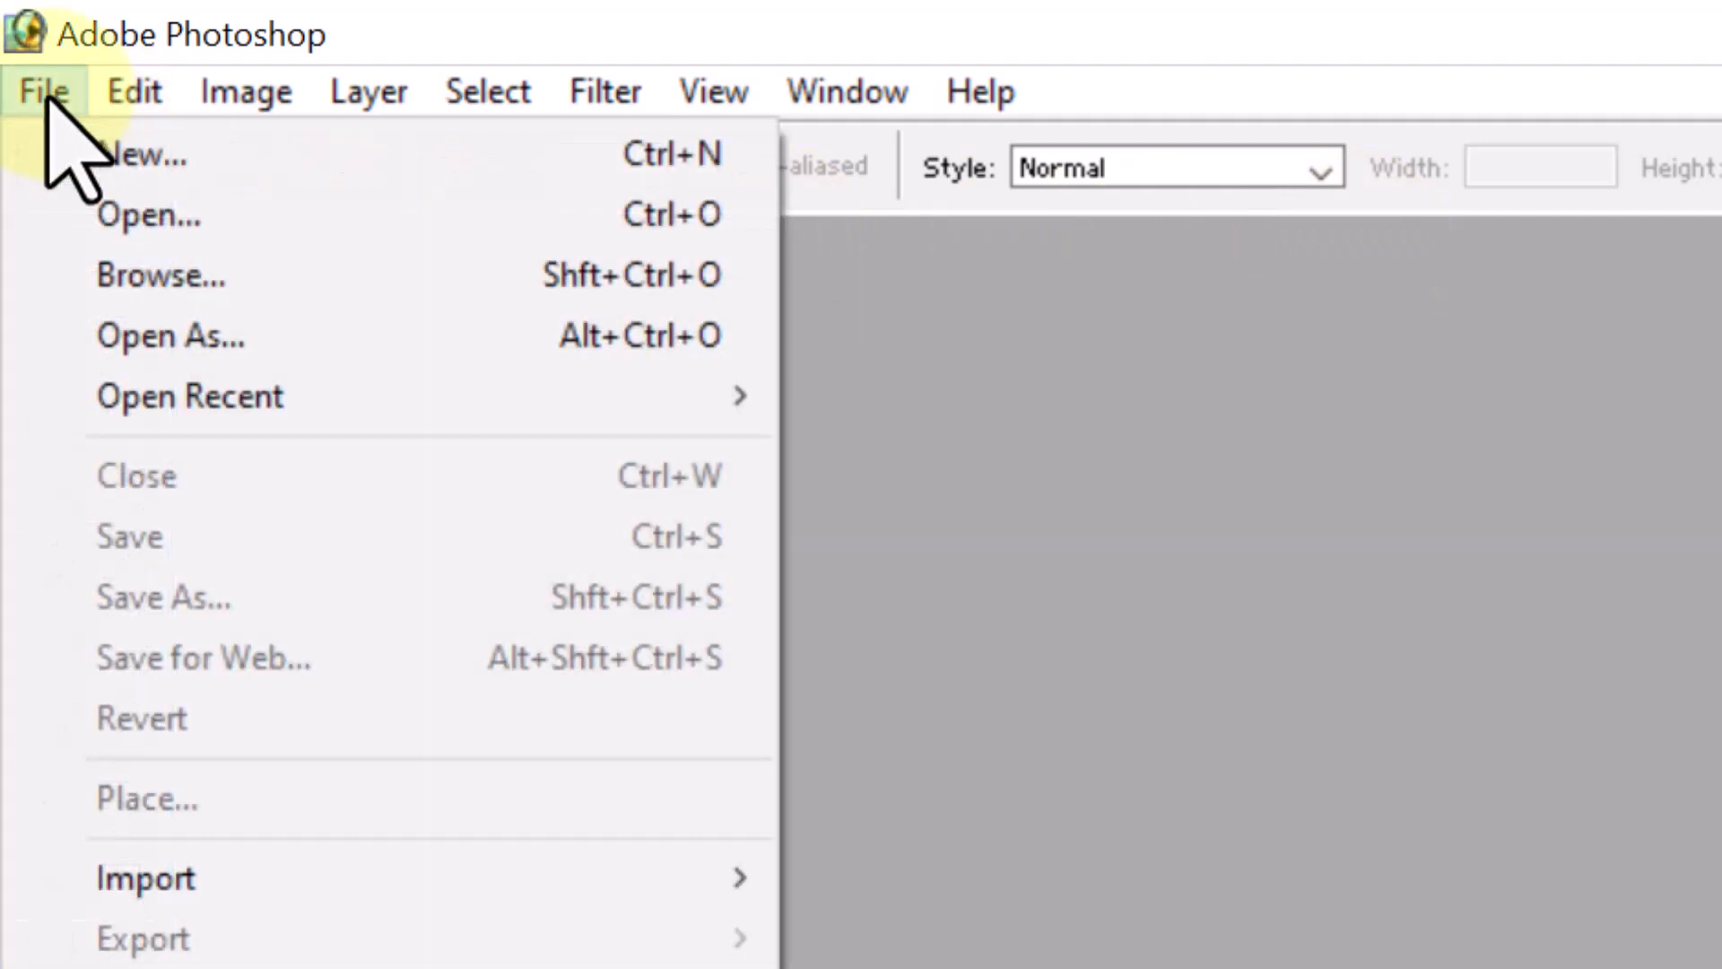
left_click(273, 236)
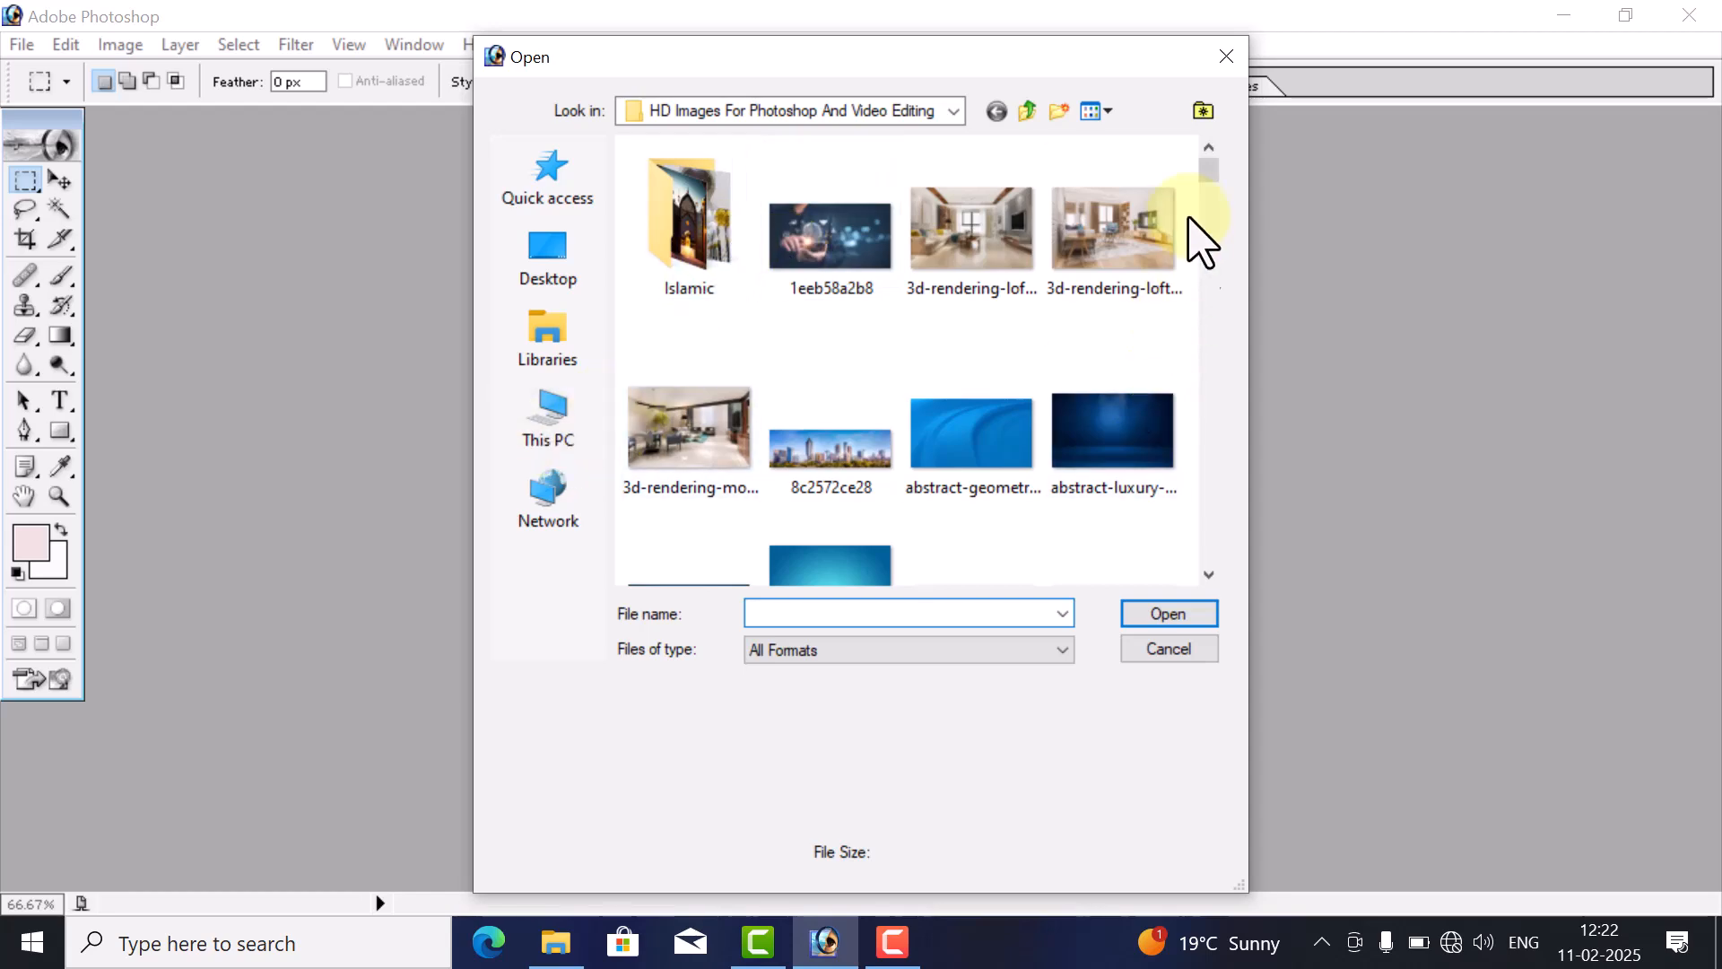
left_click_drag(1213, 171, 1217, 213)
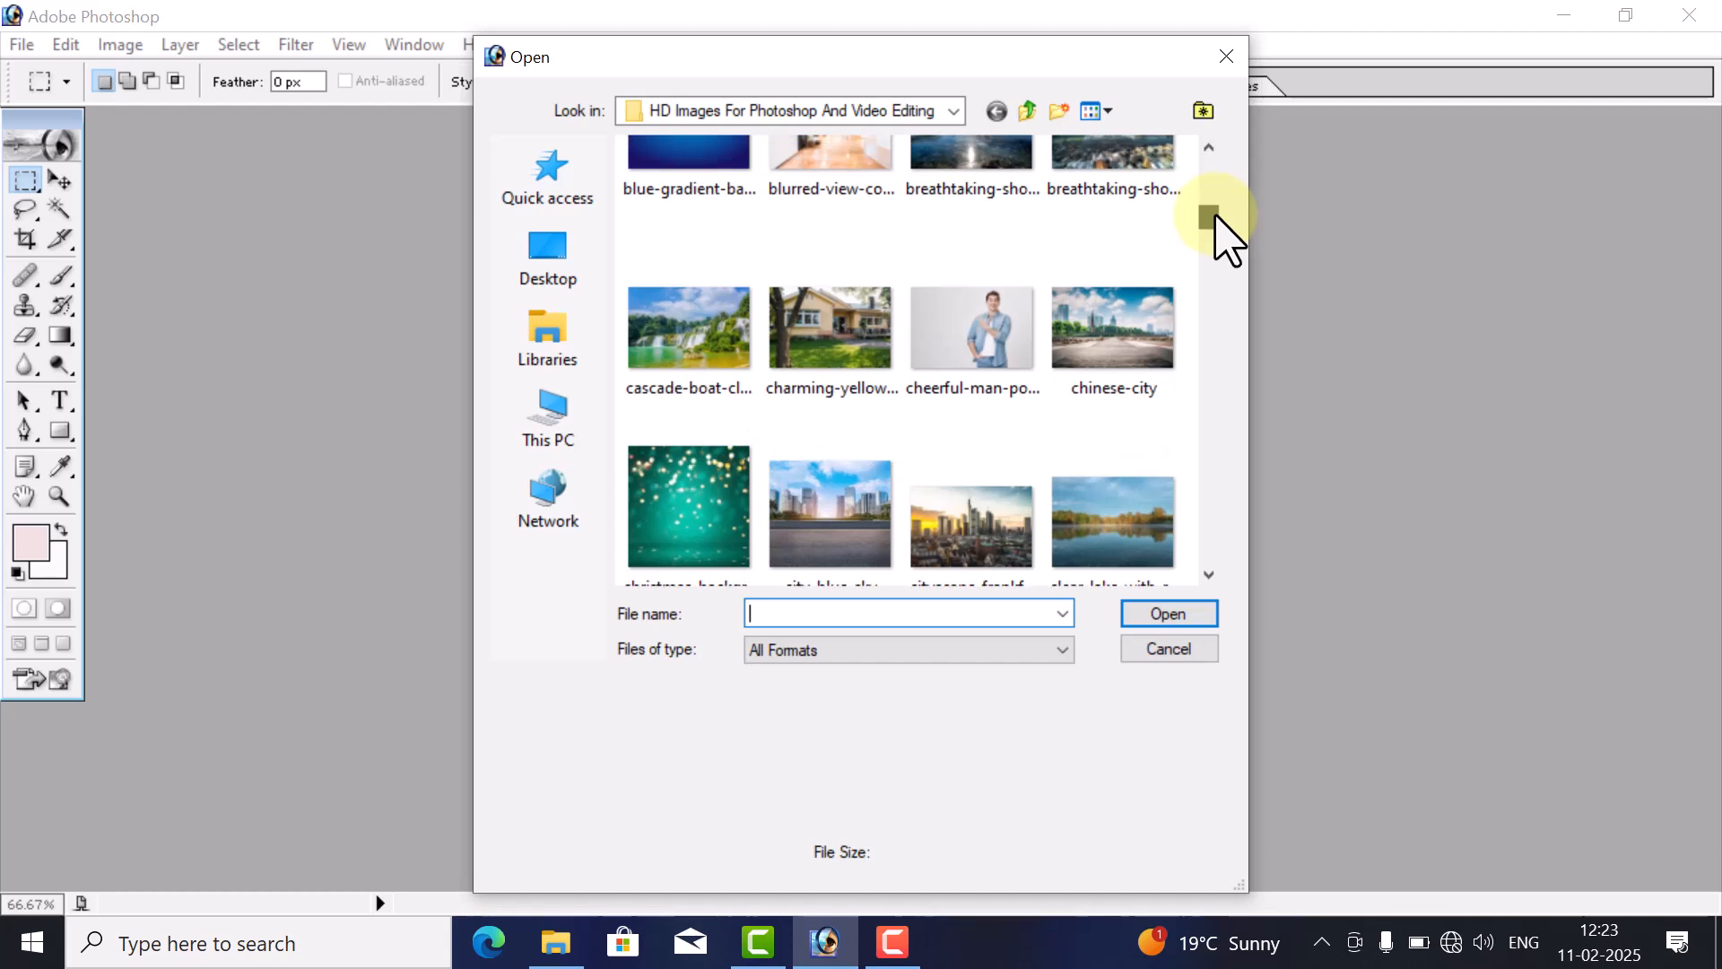
left_click(942, 377)
left_click(1169, 619)
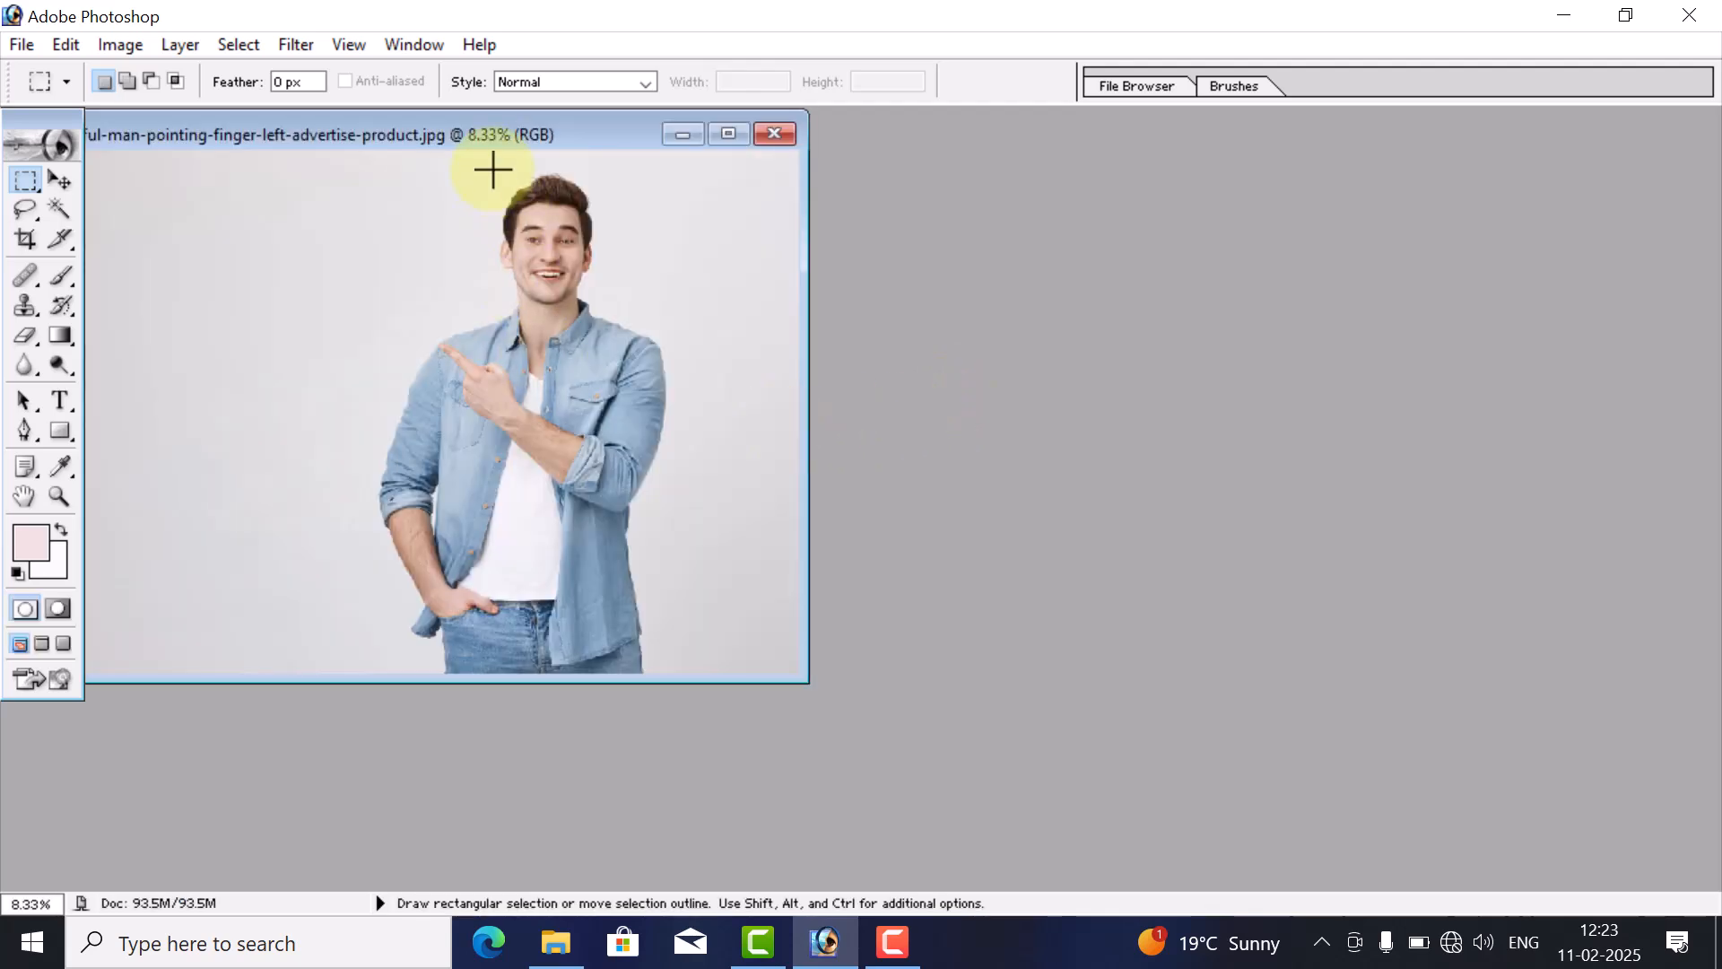
left_click_drag(513, 144, 884, 162)
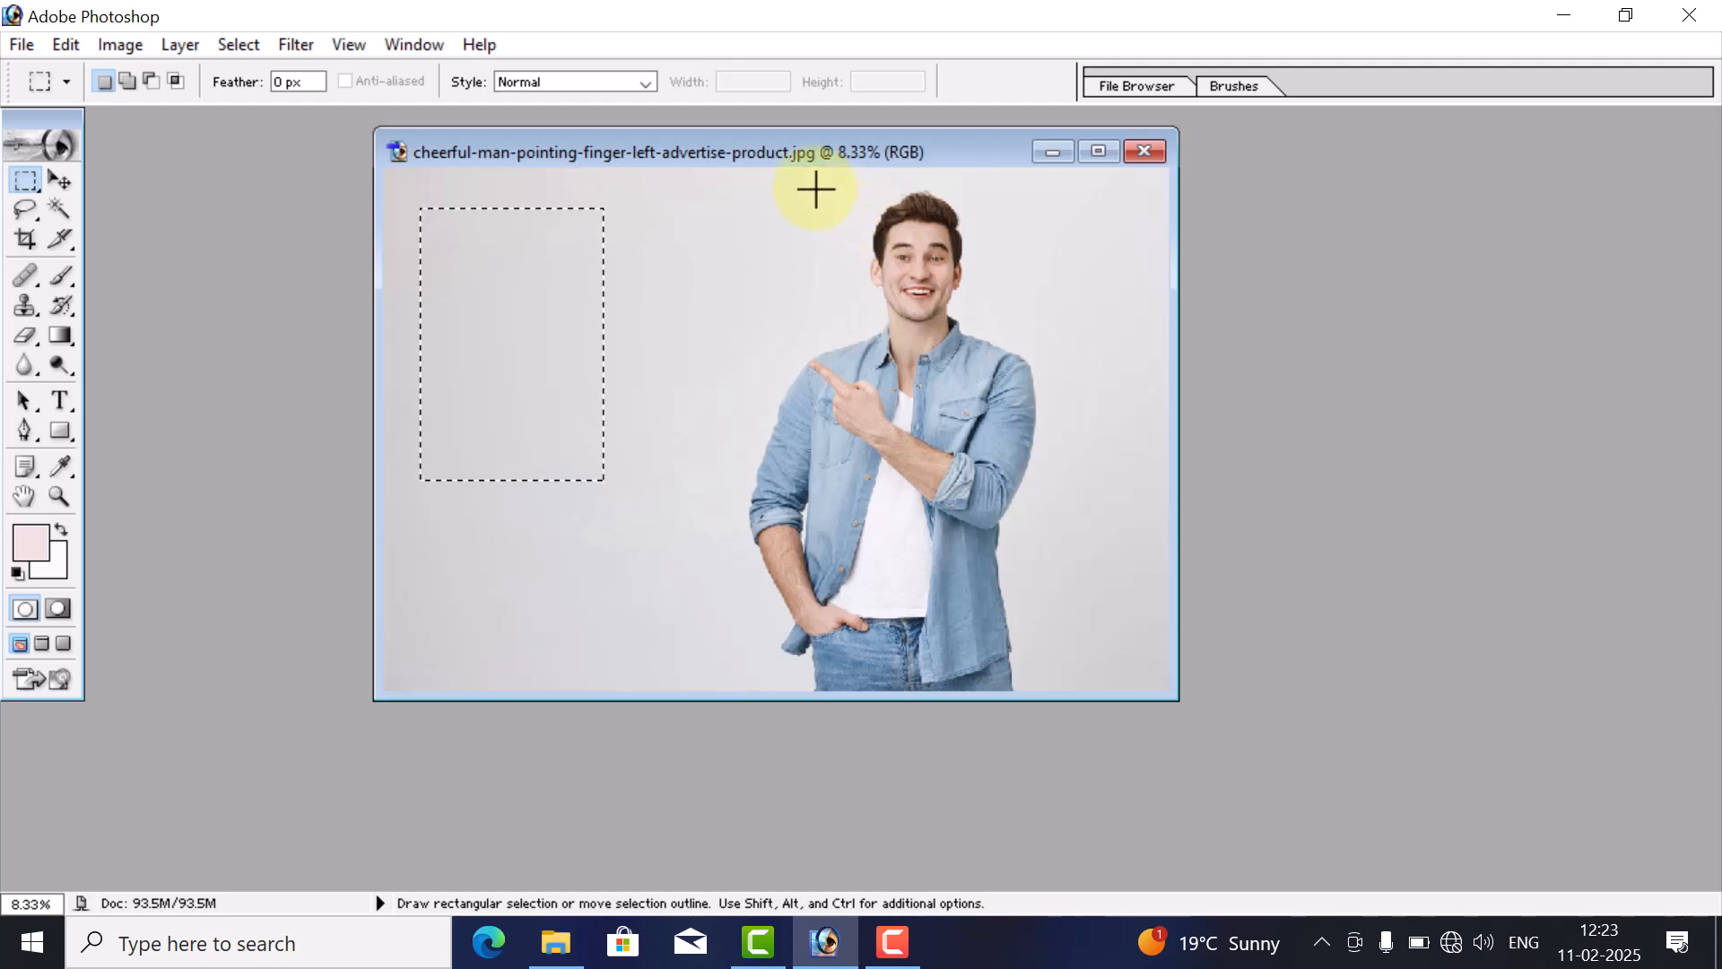
- Add rectangular selections over the man and the blank background, and remove them all in subtract mode
left_click_drag(867, 302, 1051, 589)
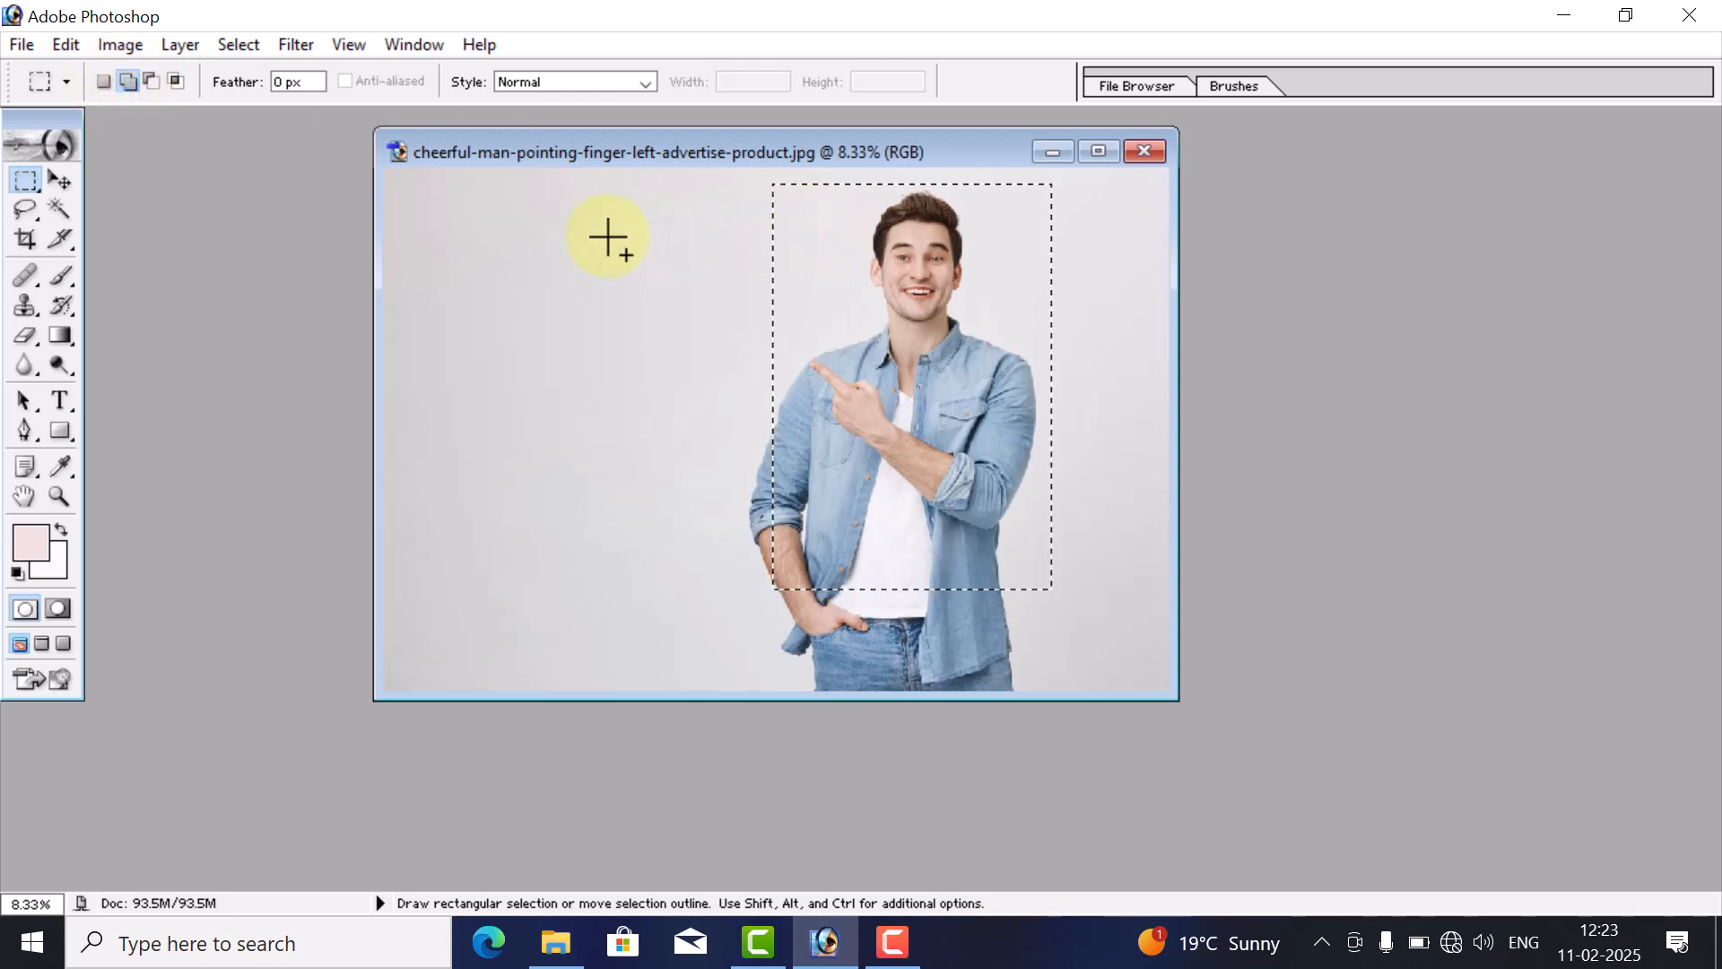
left_click_drag(578, 407, 609, 485)
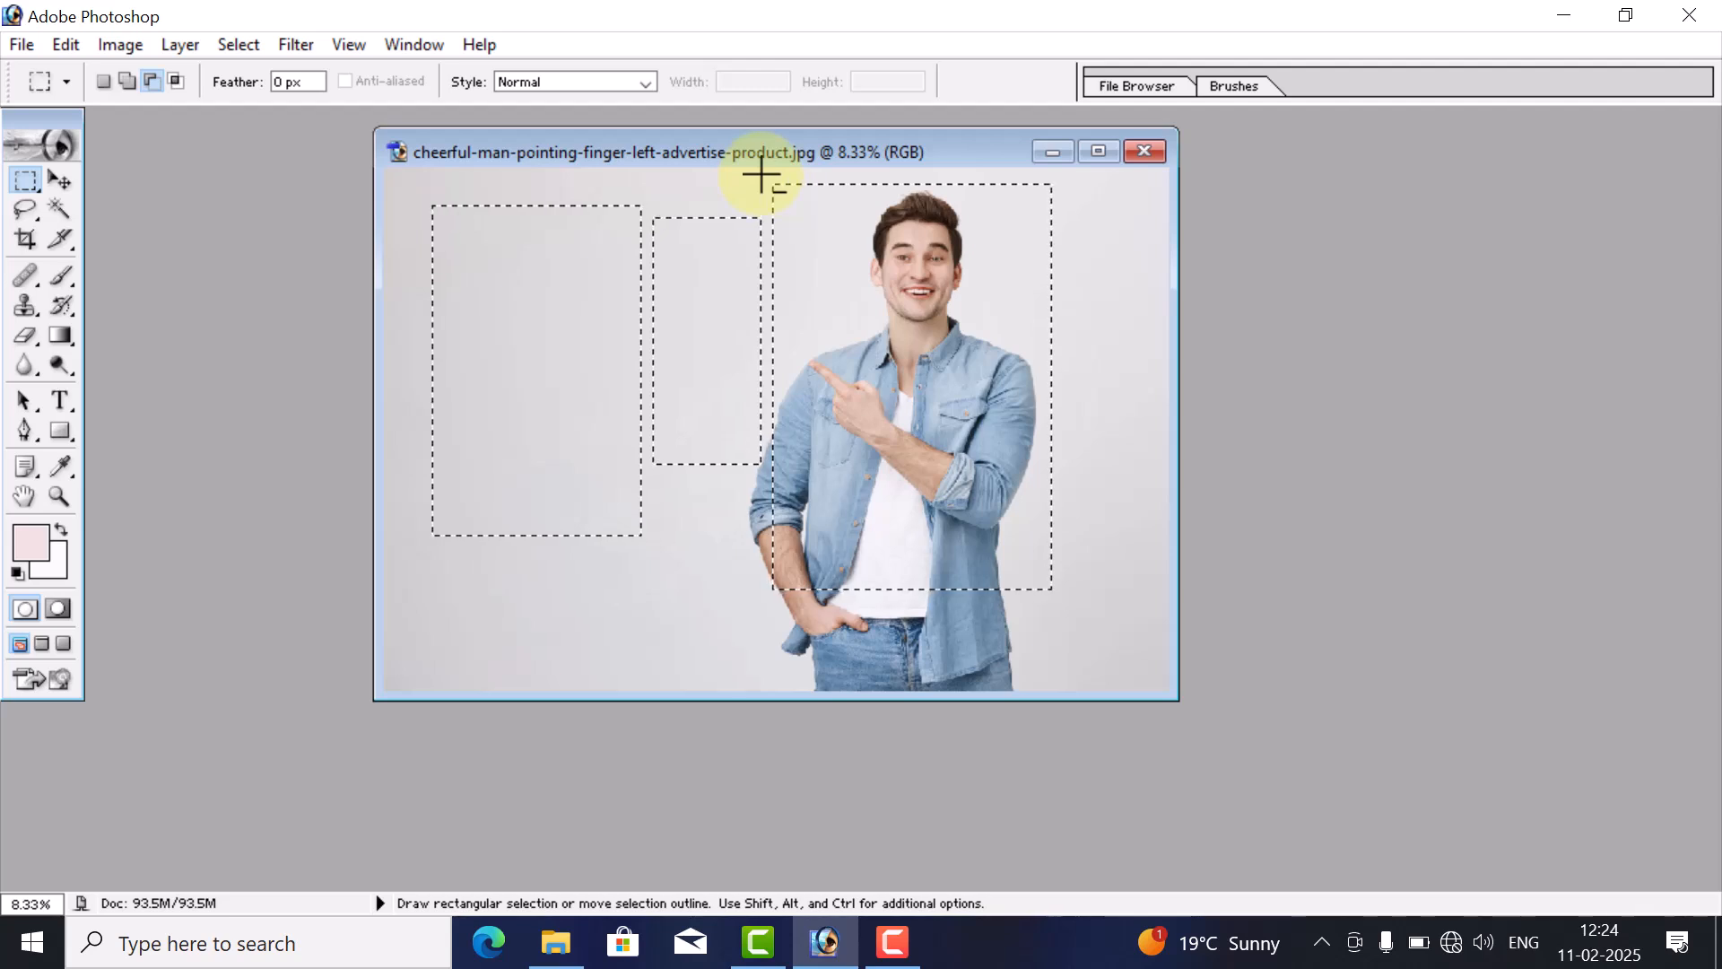
left_click_drag(822, 217, 1115, 646)
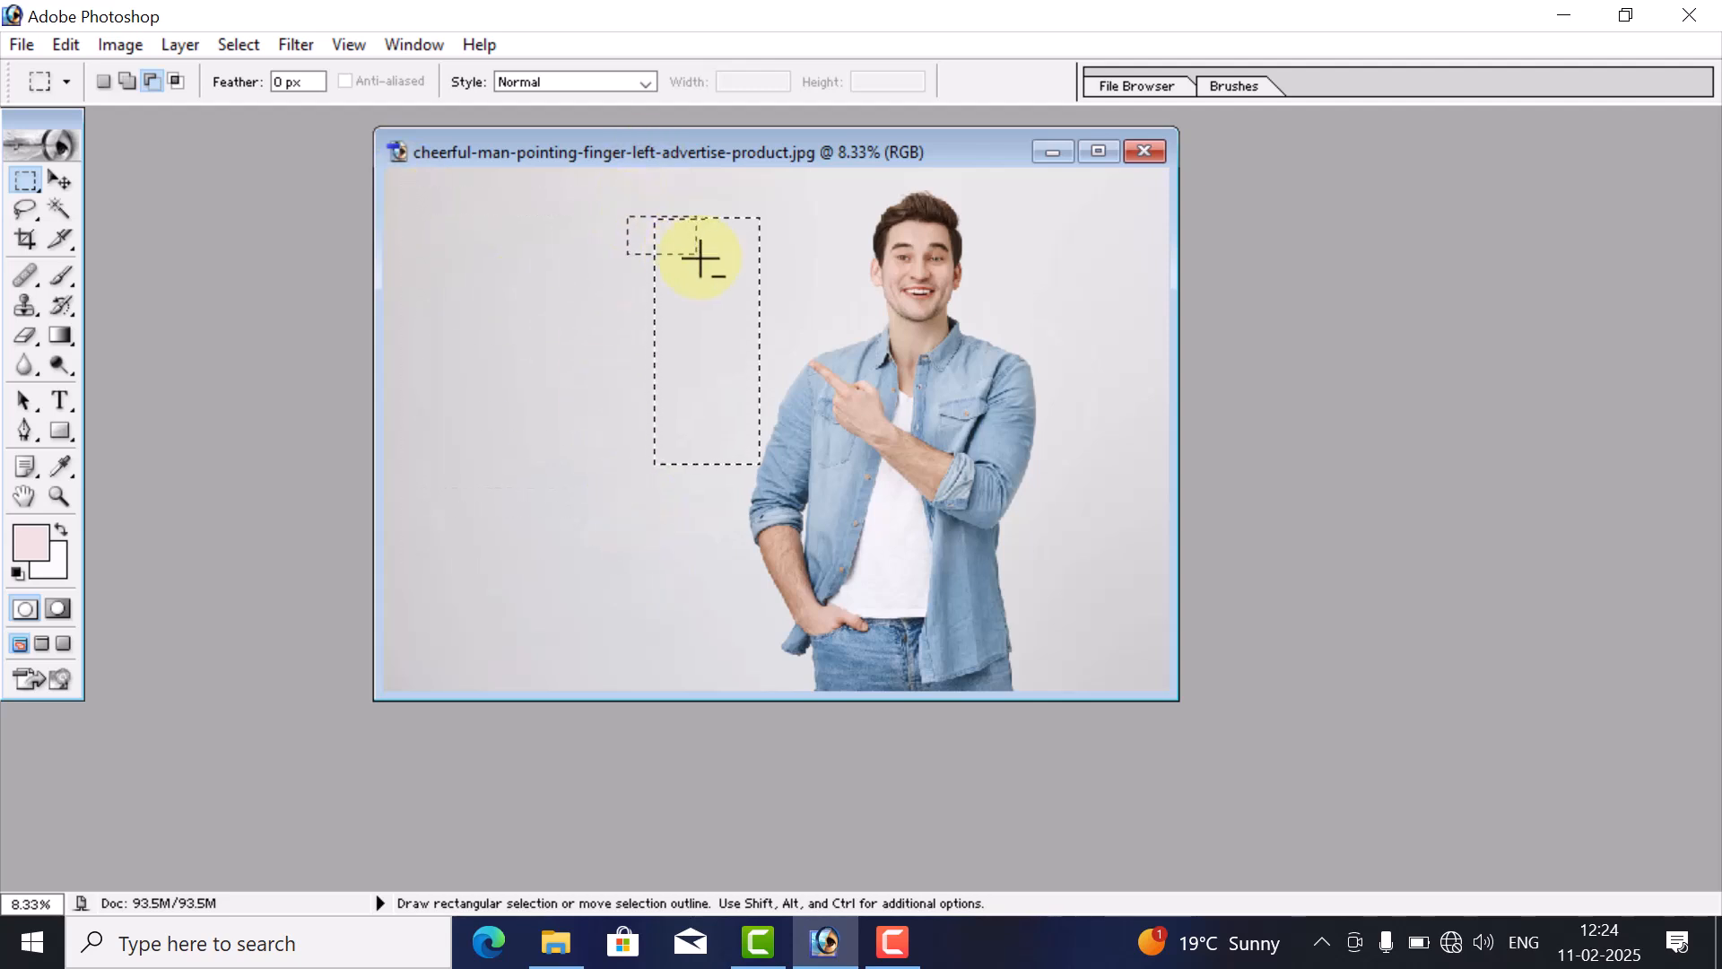
left_click(785, 530)
left_click(864, 375)
left_click(664, 261)
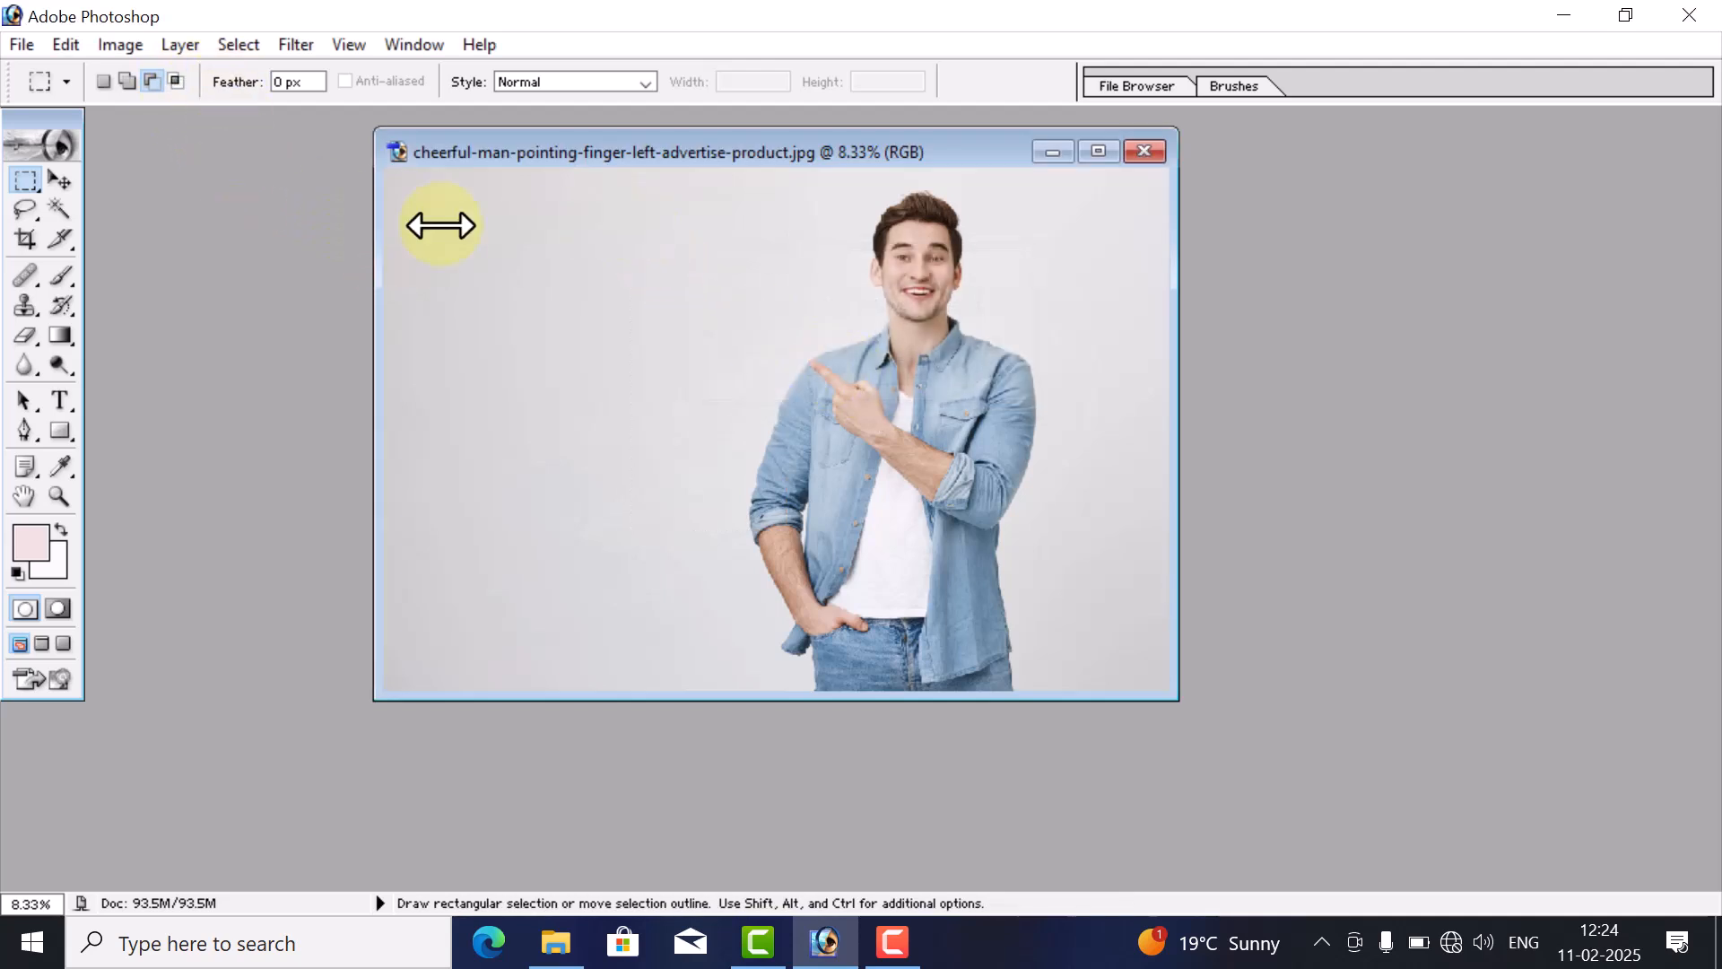
- Draw a new rectangular selection on the blank background and add three more across the image, one of them over the man
left_click(104, 81)
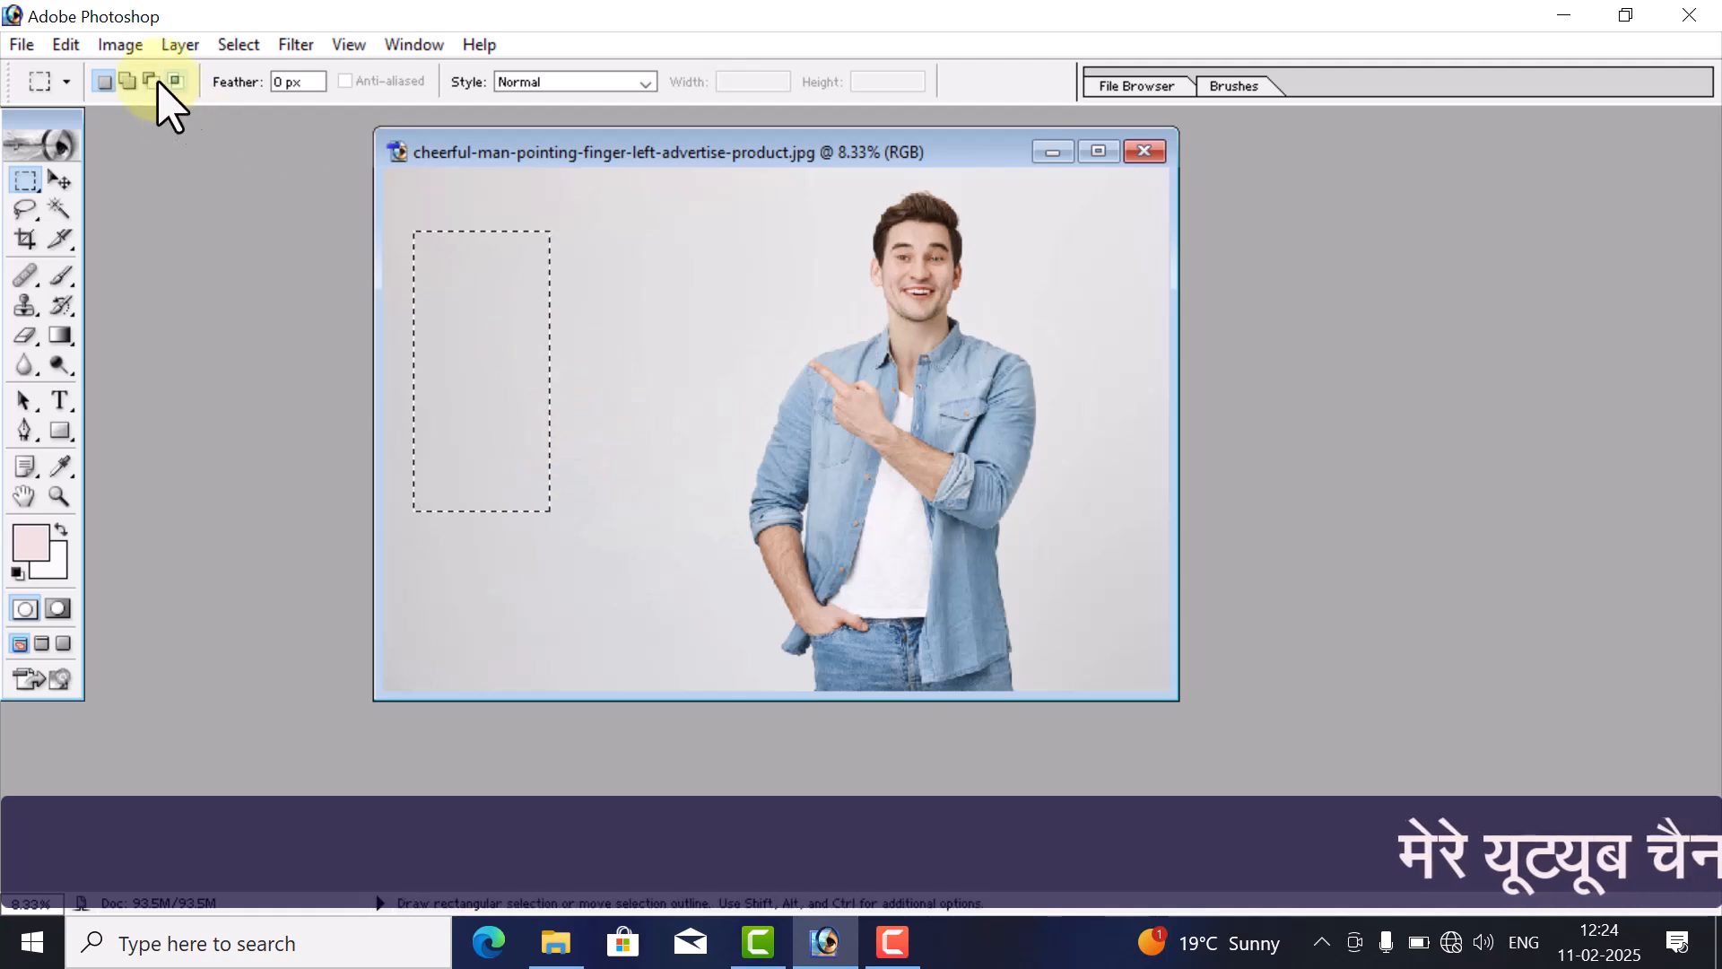
left_click(128, 82)
left_click_drag(573, 224, 724, 522)
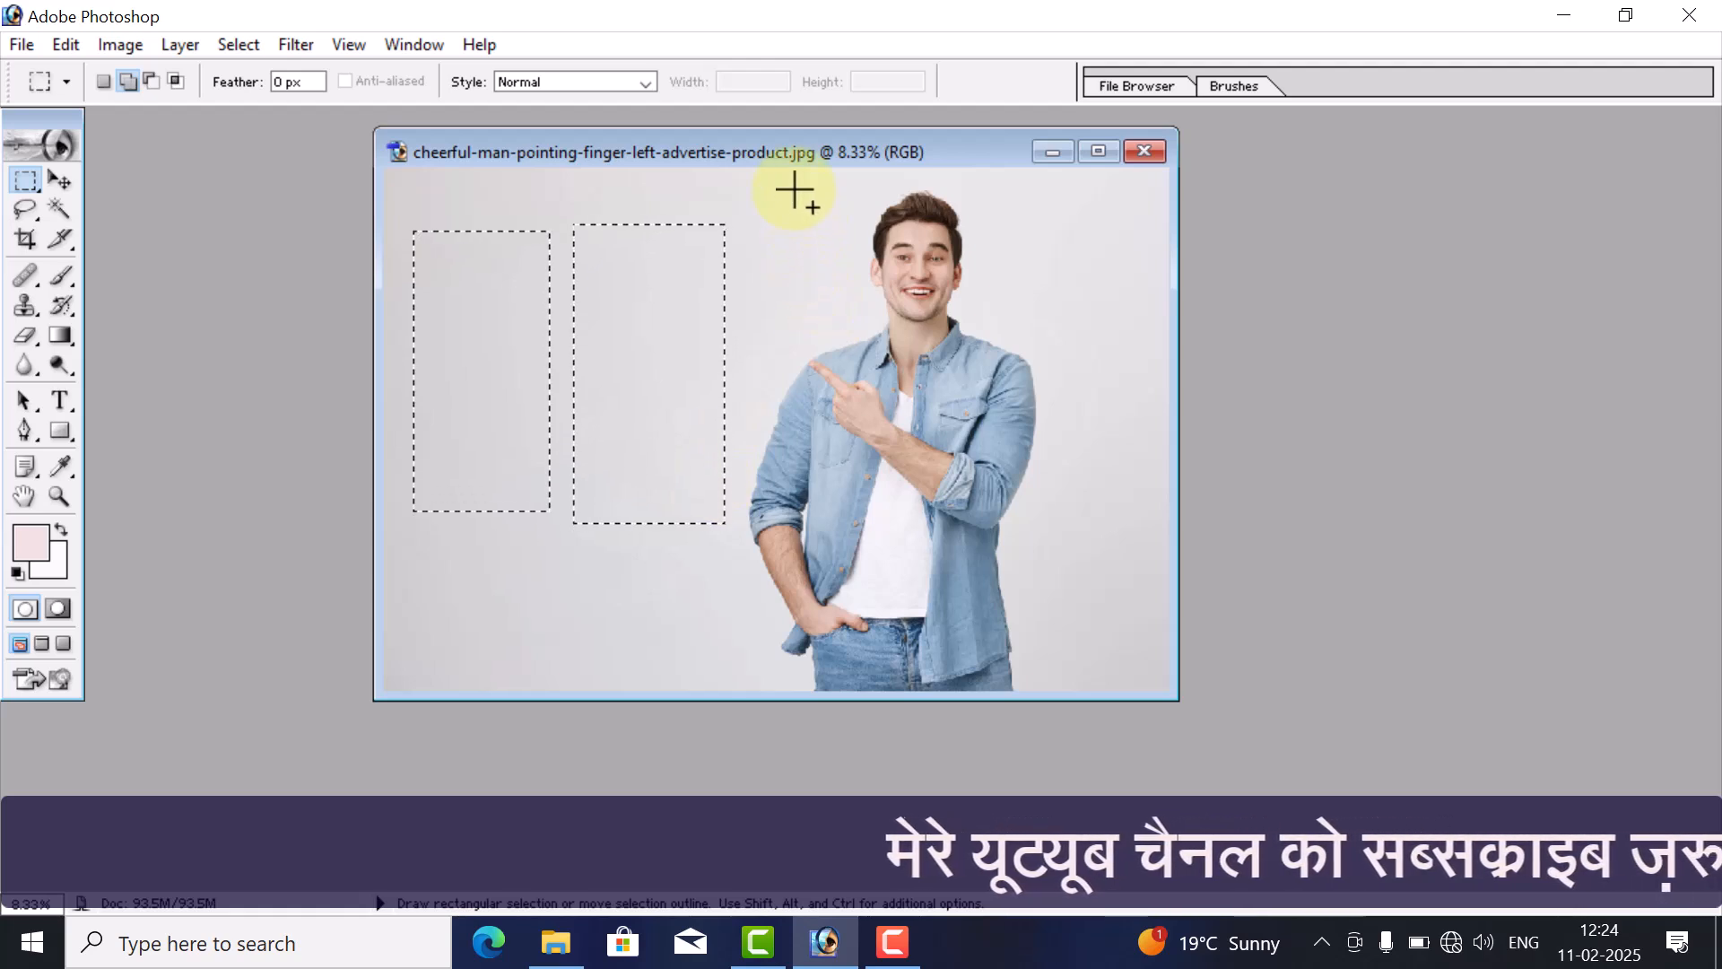
left_click_drag(781, 199, 1027, 511)
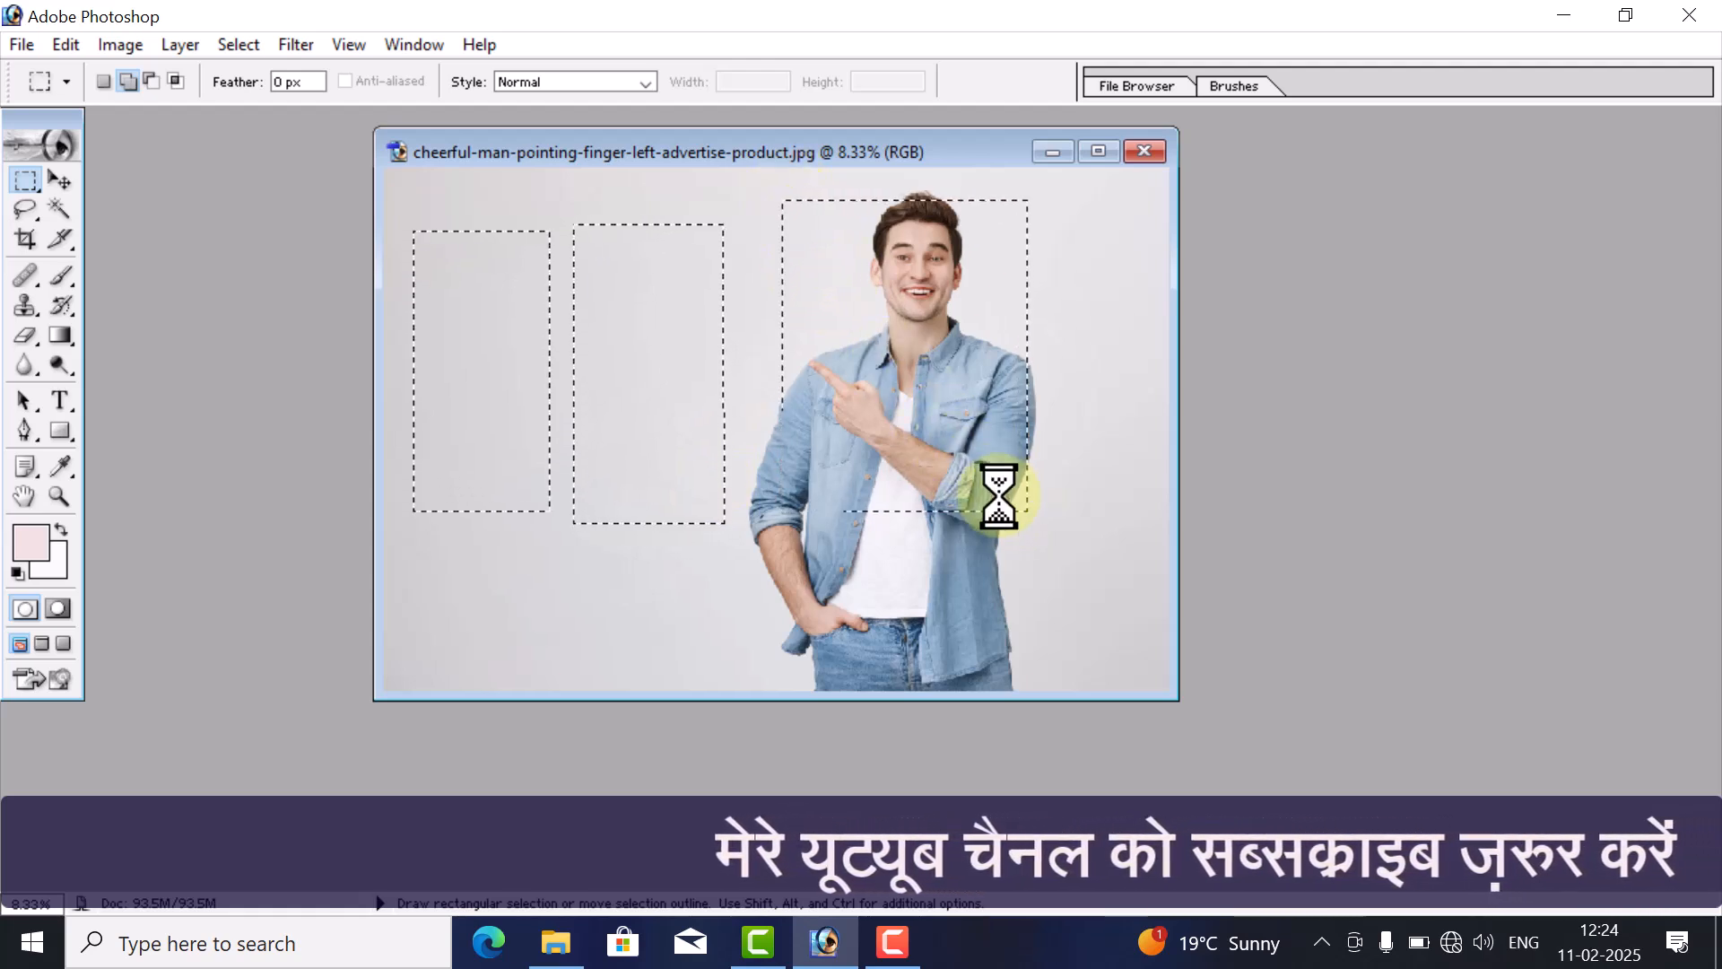
left_click_drag(1047, 232, 1142, 488)
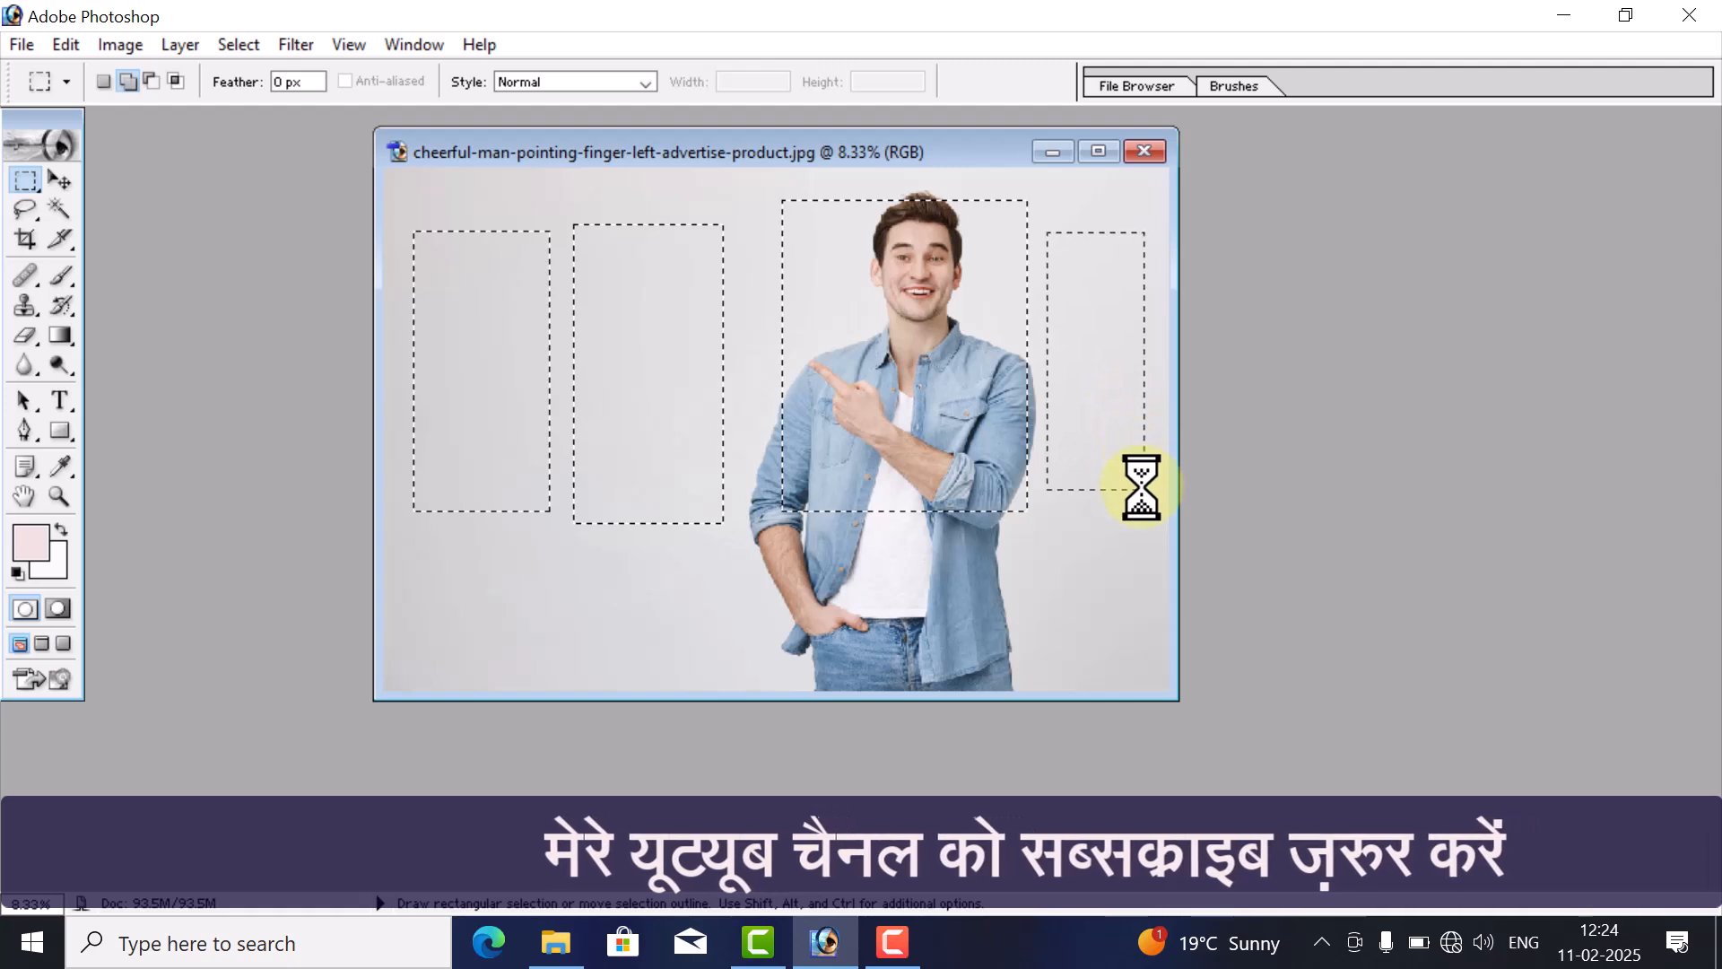
- Intersect the four selections with a rectangle covering the upper part of the two on the blank background beside the pointing finger
left_click(177, 81)
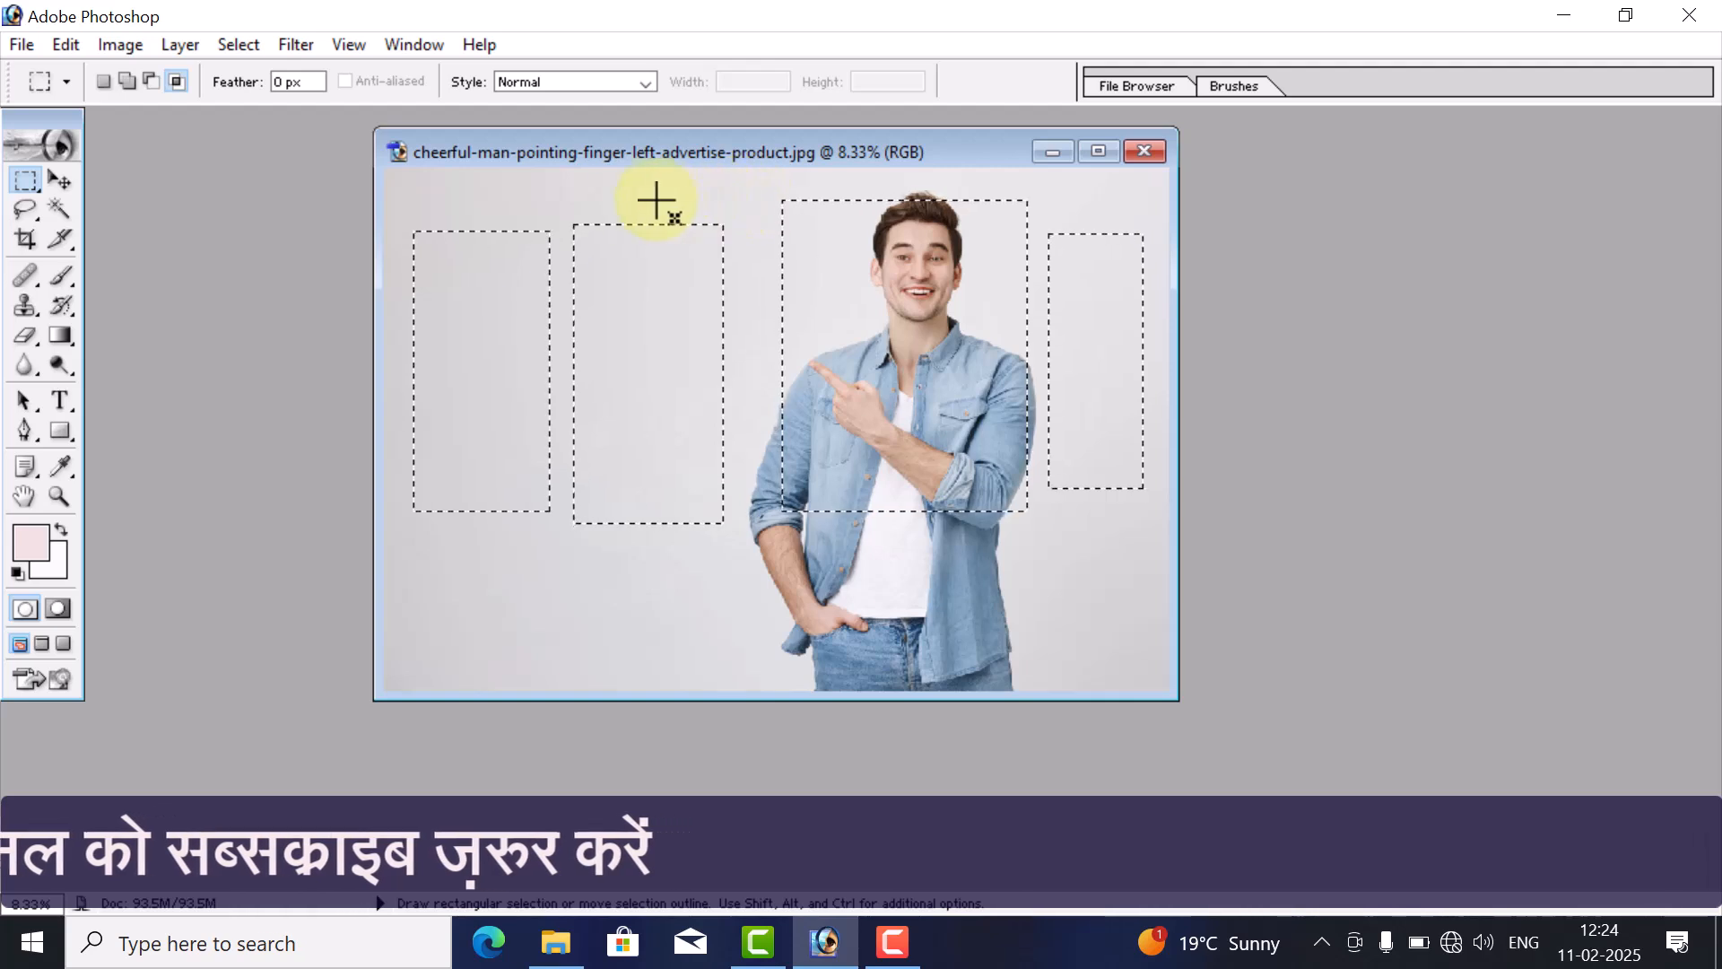
left_click_drag(391, 214, 618, 349)
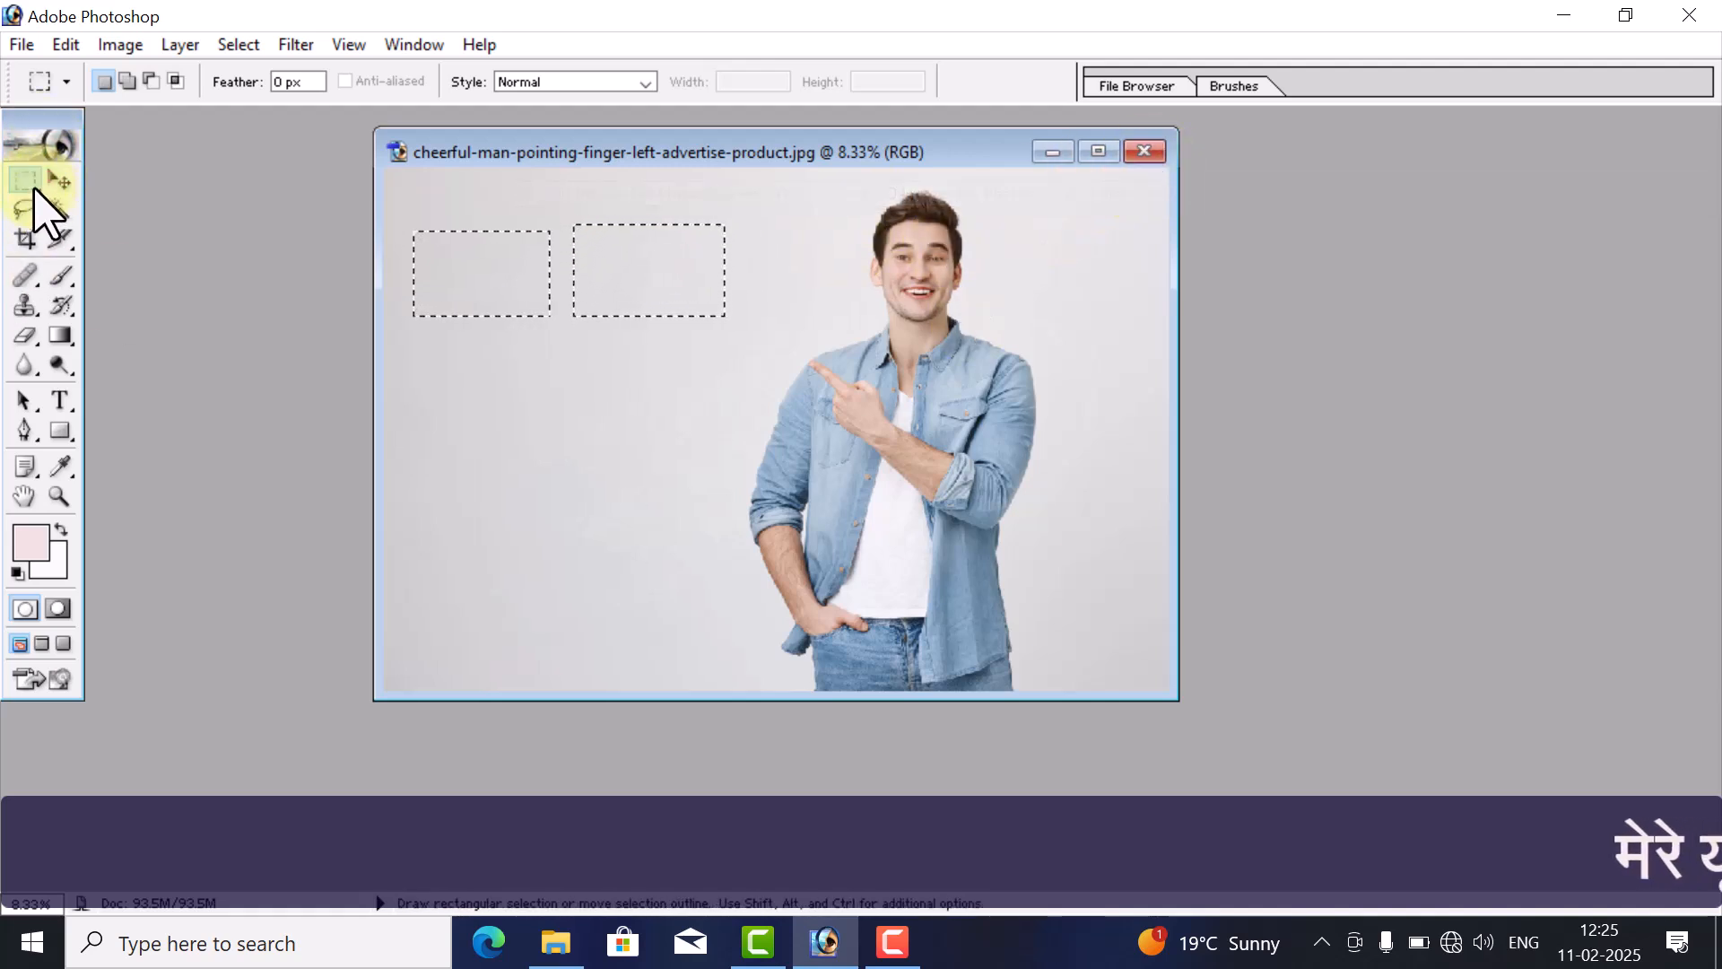
- Close the man's image without saving and open 19cd898741.jpg from the student photos folder
left_click(1144, 152)
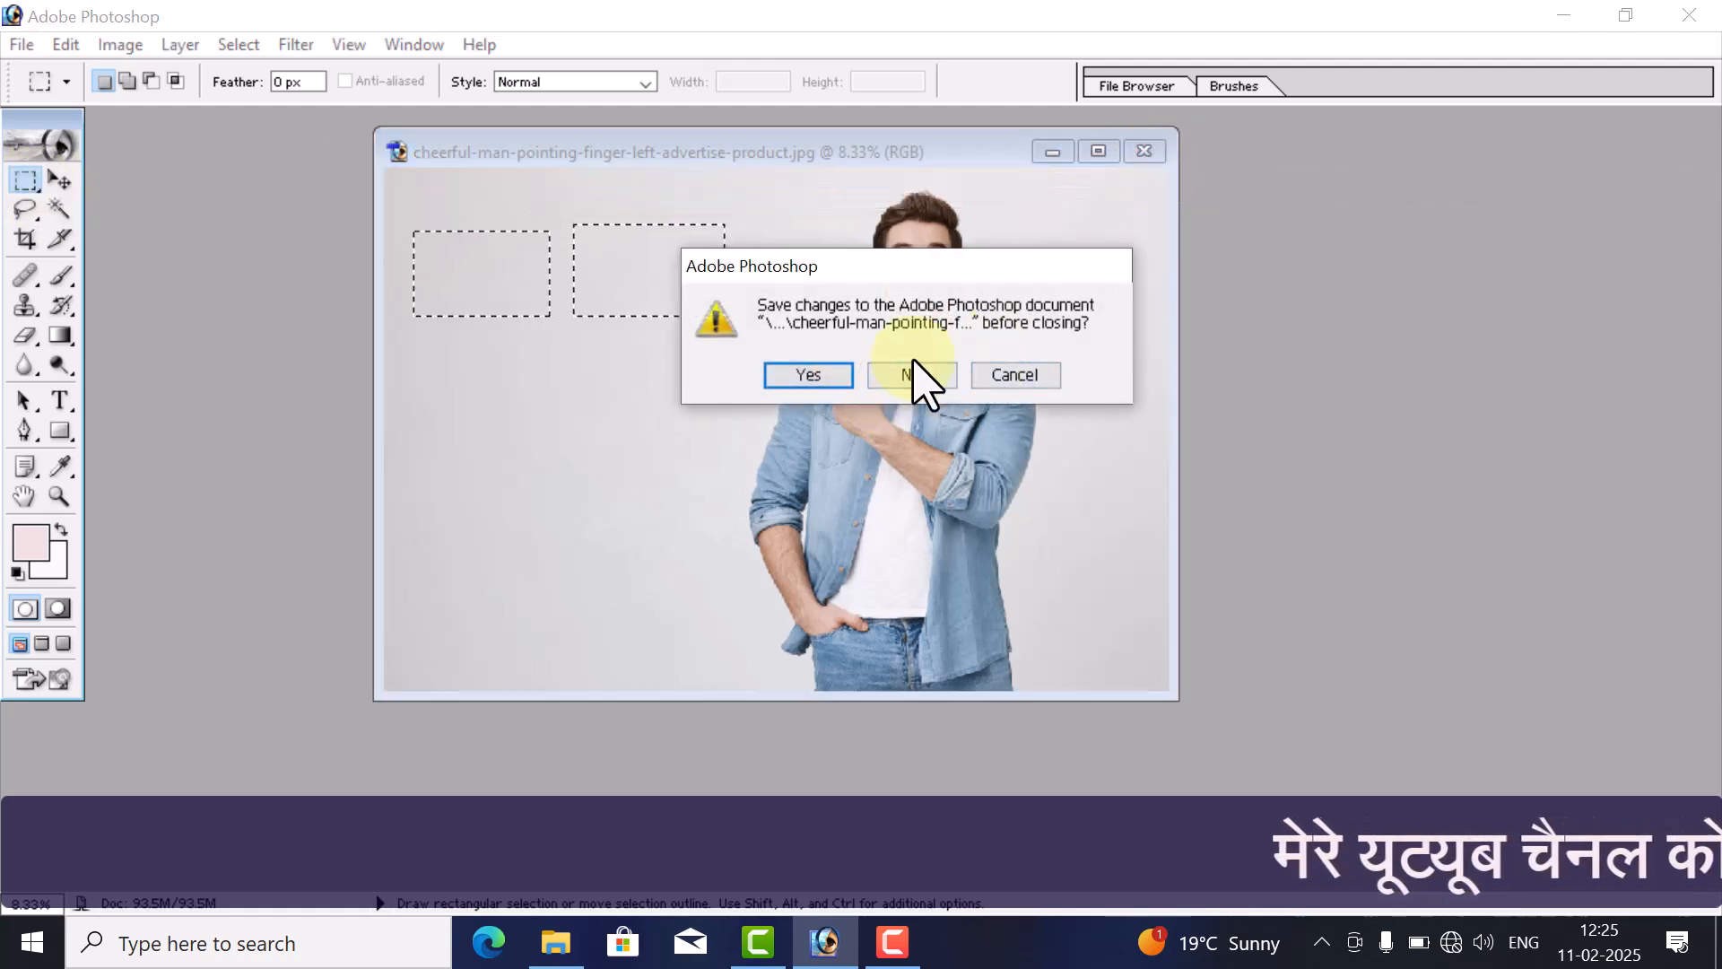
left_click(924, 395)
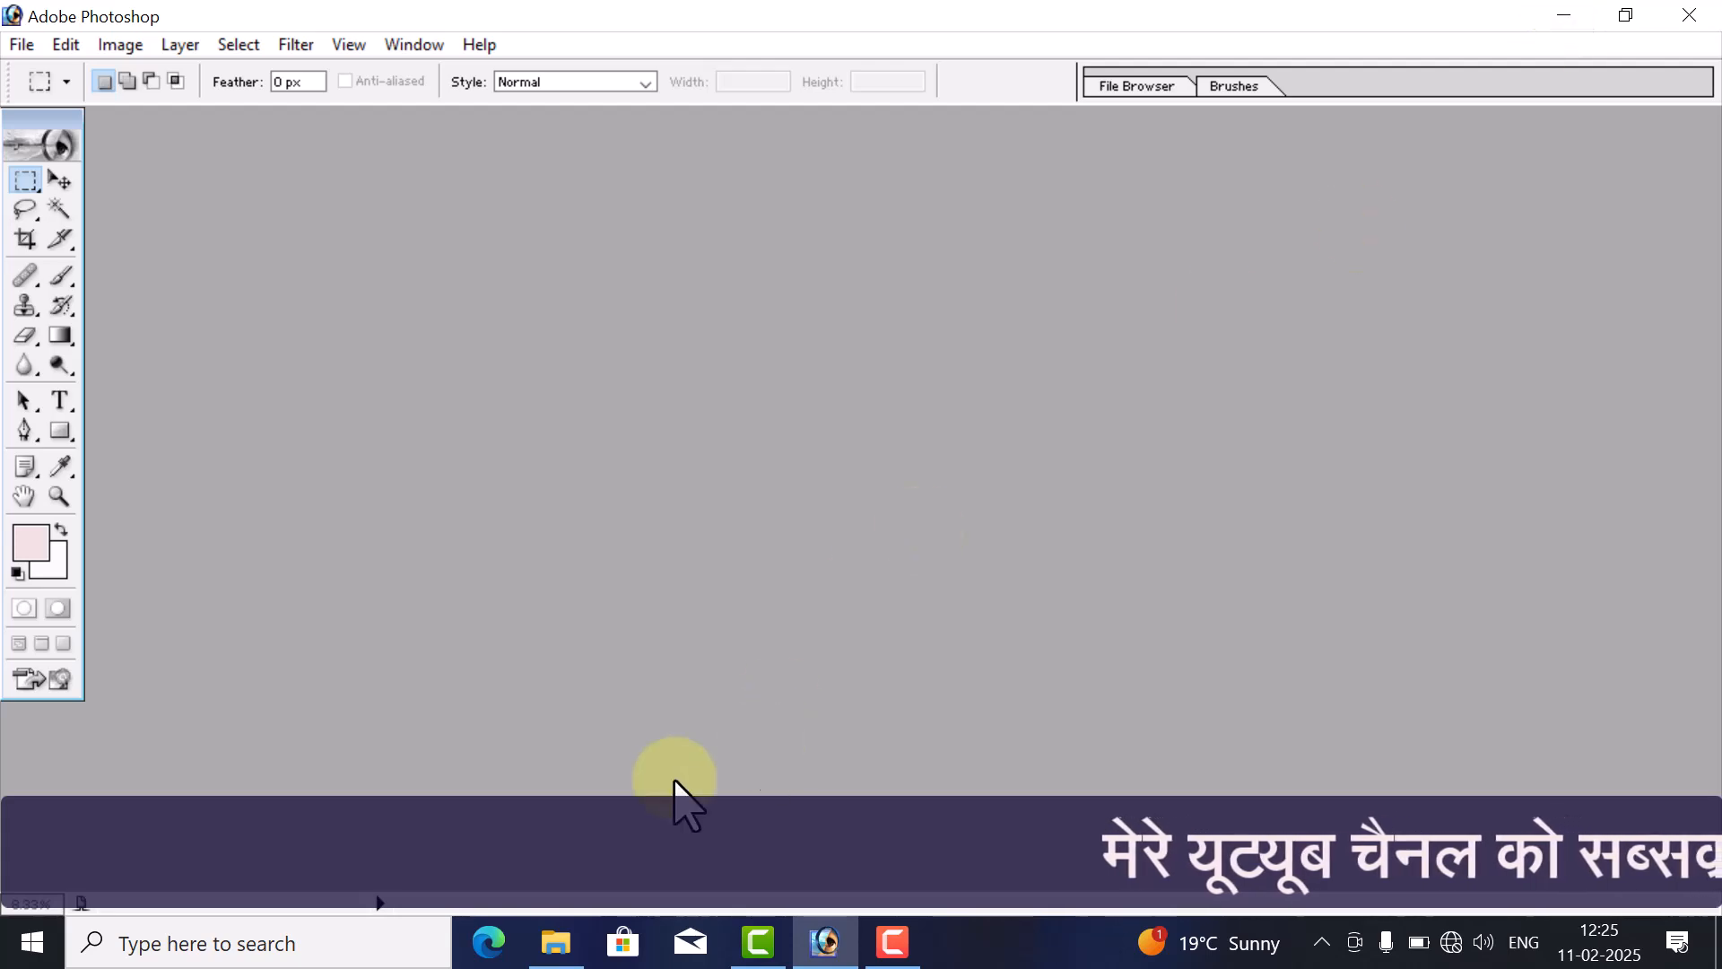
left_click(549, 947)
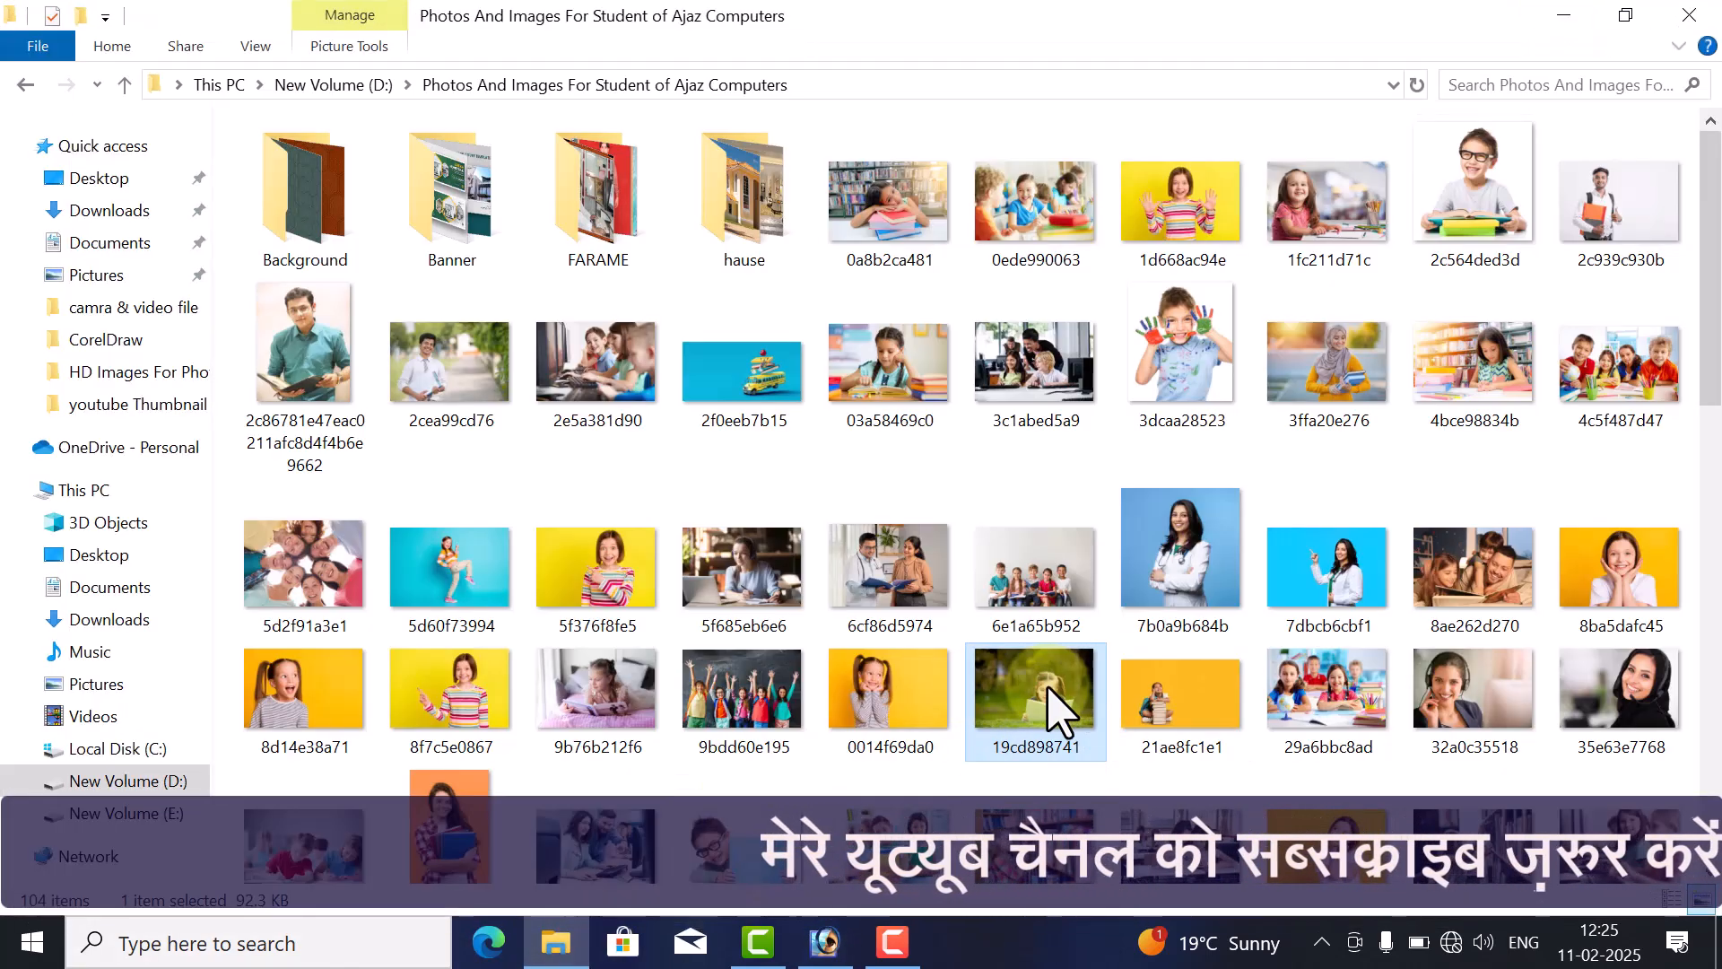
left_click(823, 938)
left_click_drag(823, 937, 735, 400)
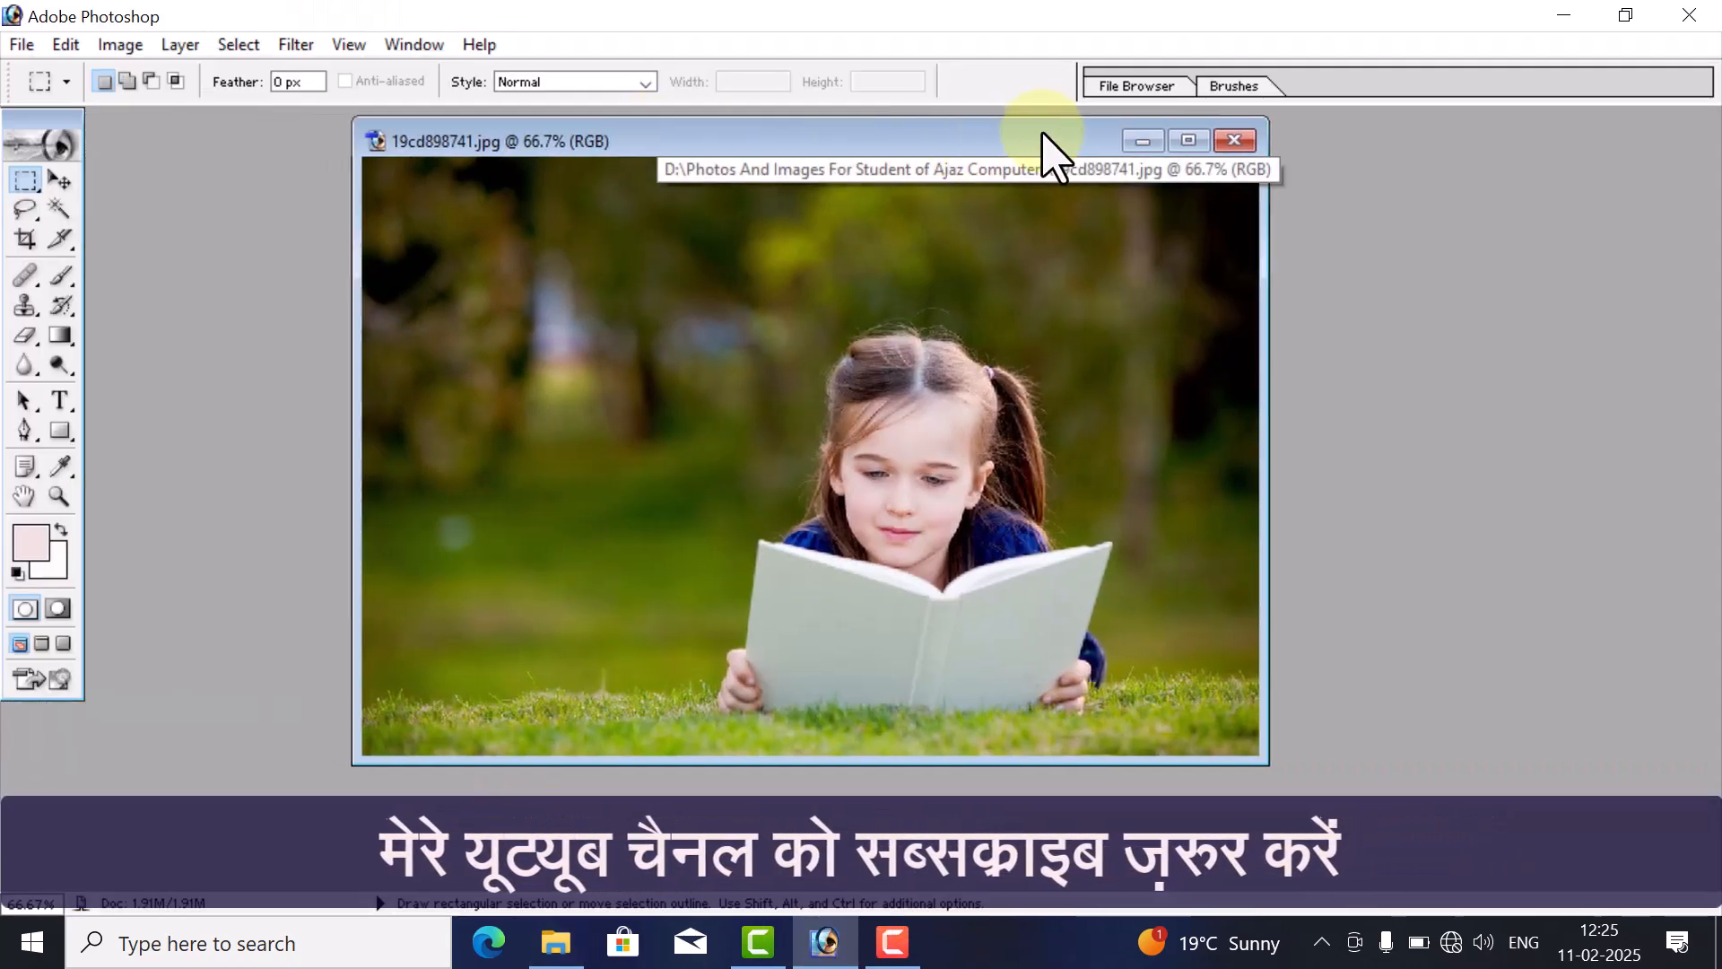
left_click_drag(1043, 133, 1103, 127)
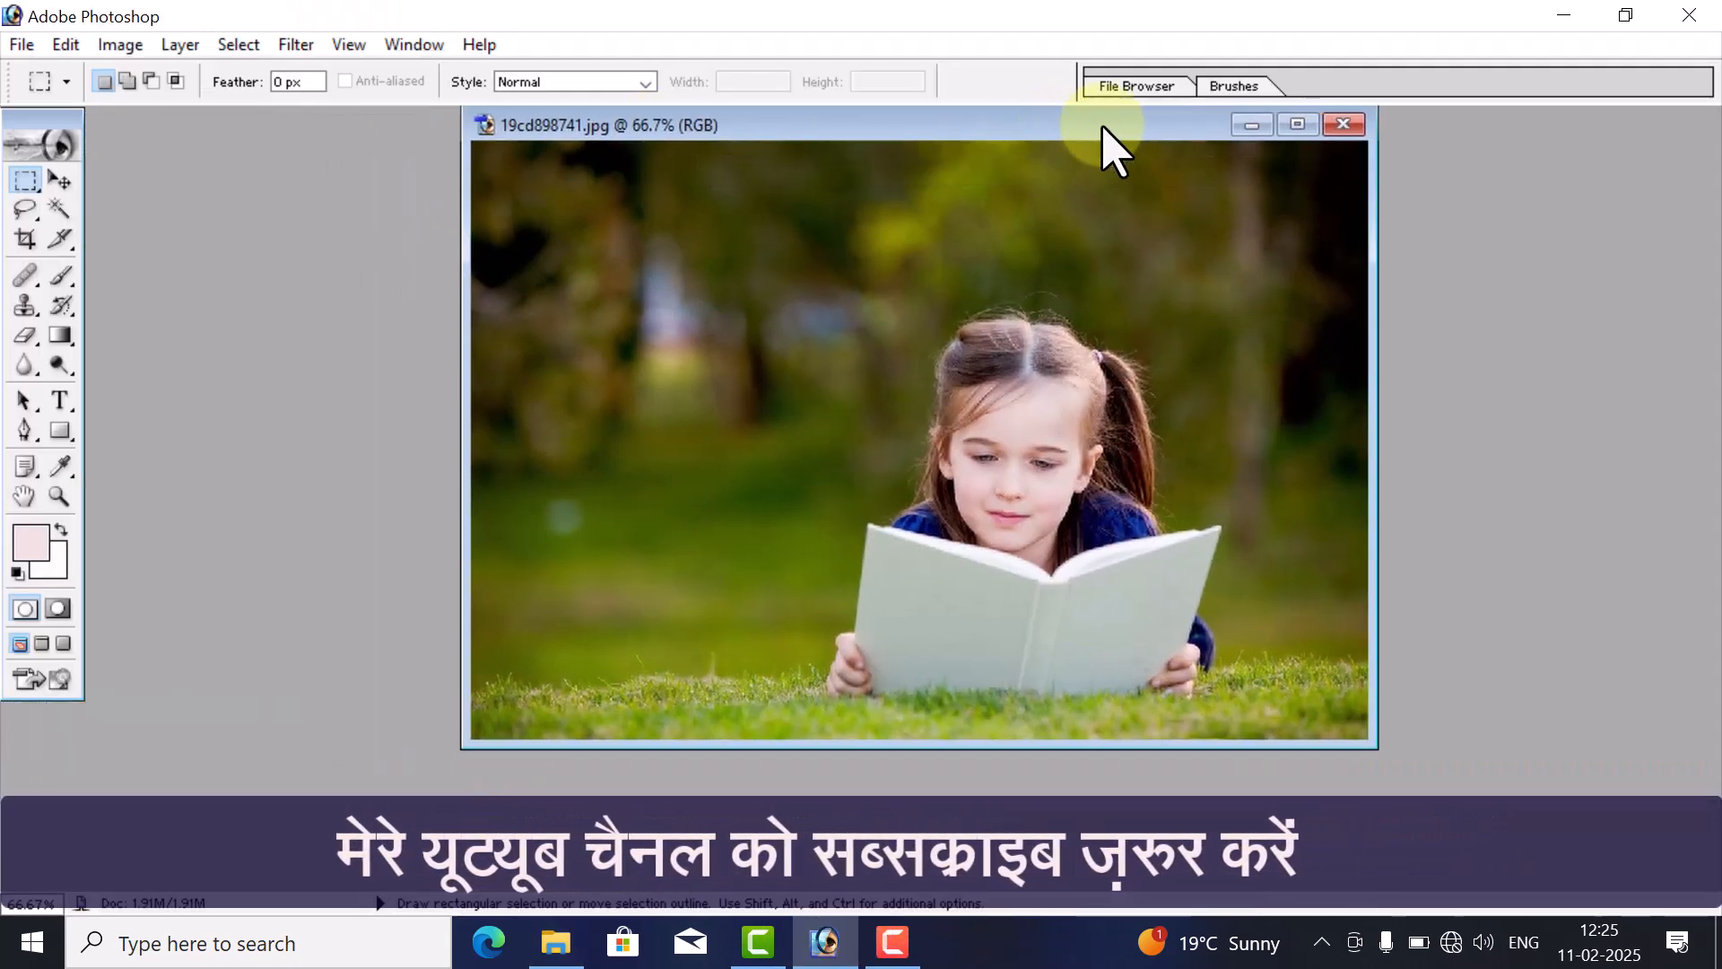
- Open image 25 from the desktop folder 002 and place the girl's photo window beside it
left_click(1566, 15)
left_click(1565, 15)
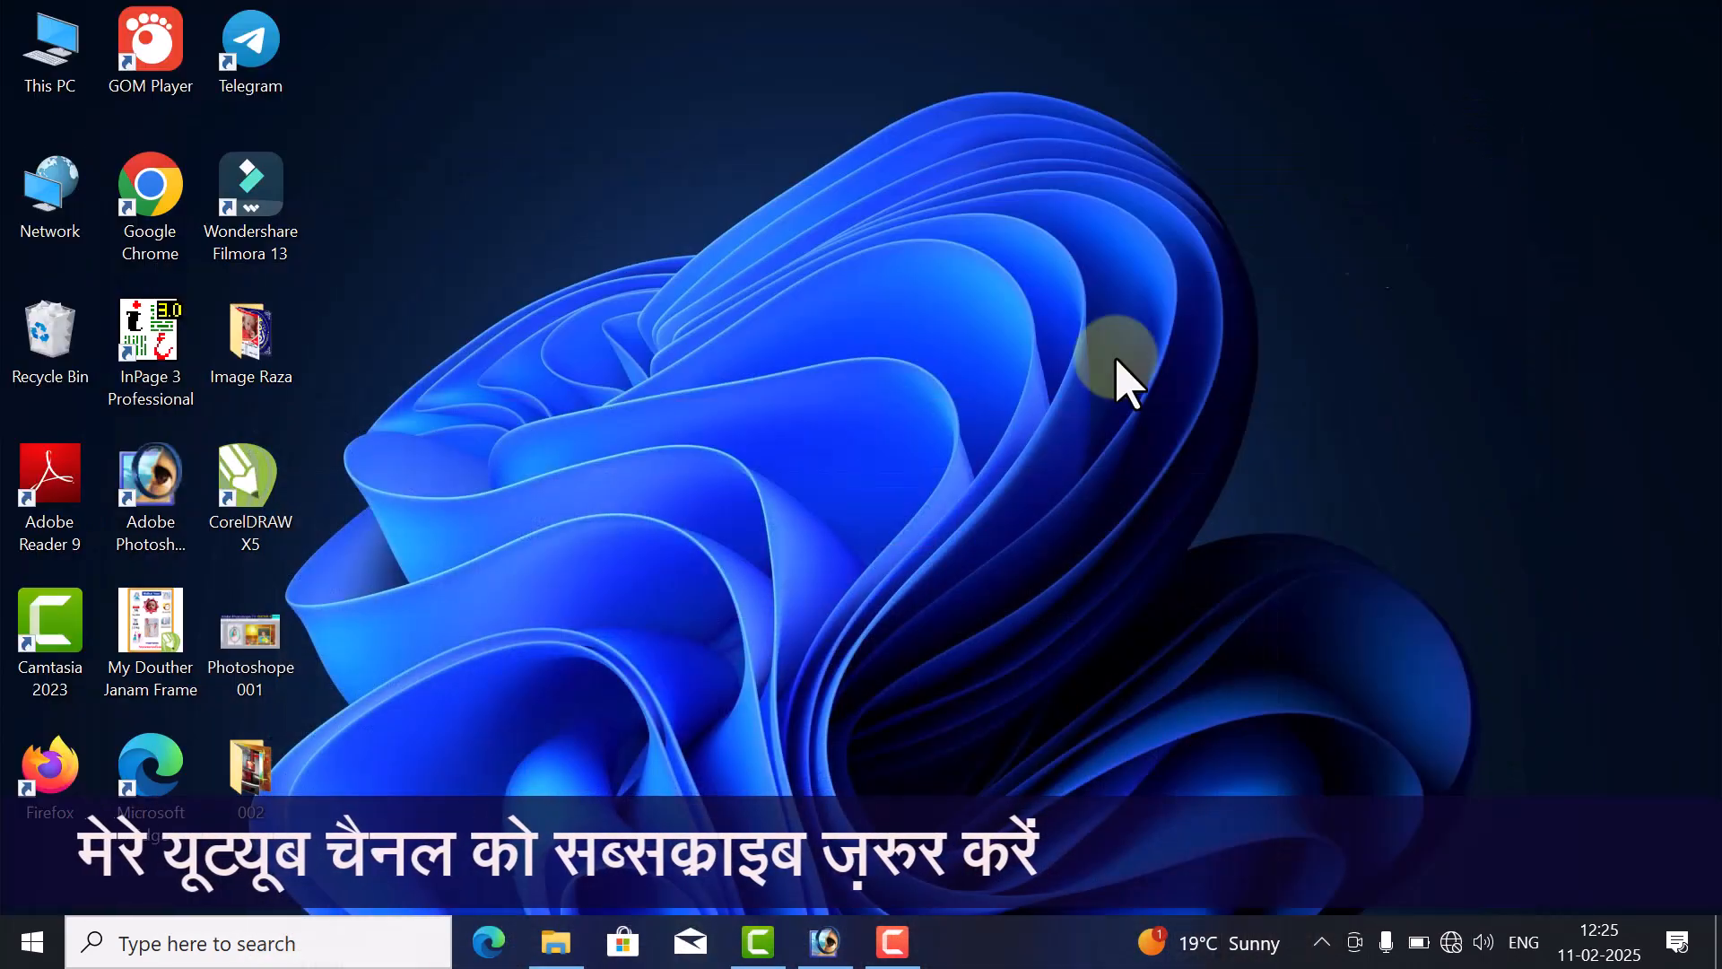
double_click(249, 767)
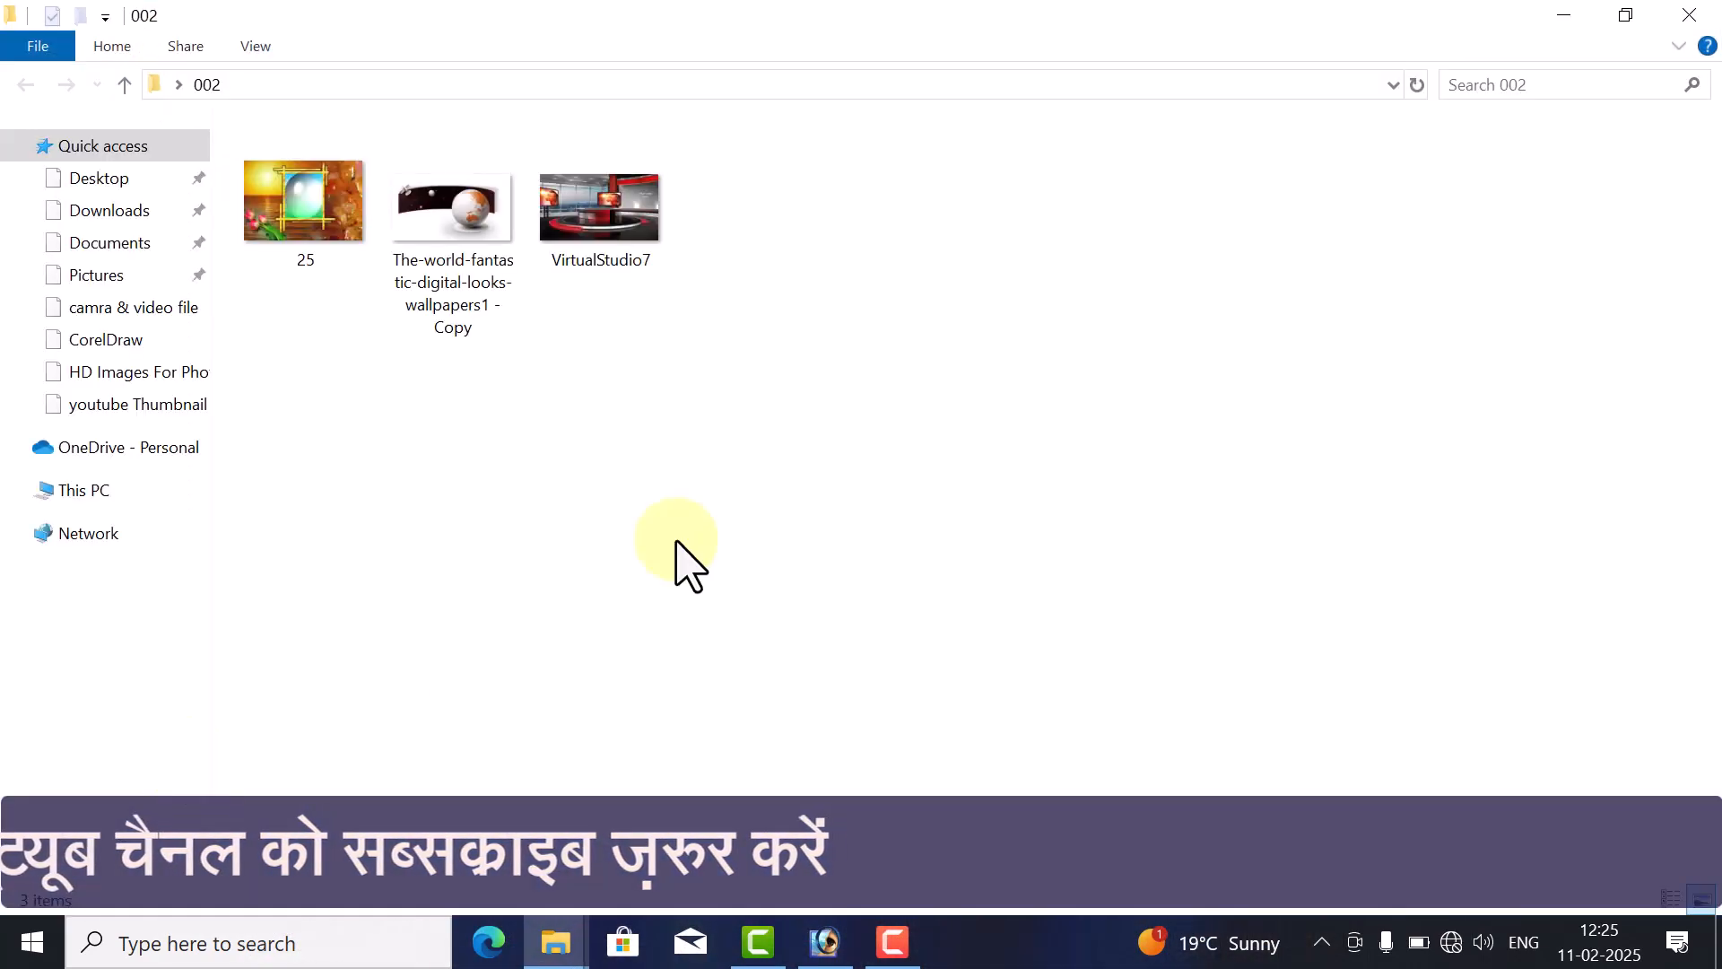
left_click_drag(338, 207, 717, 610)
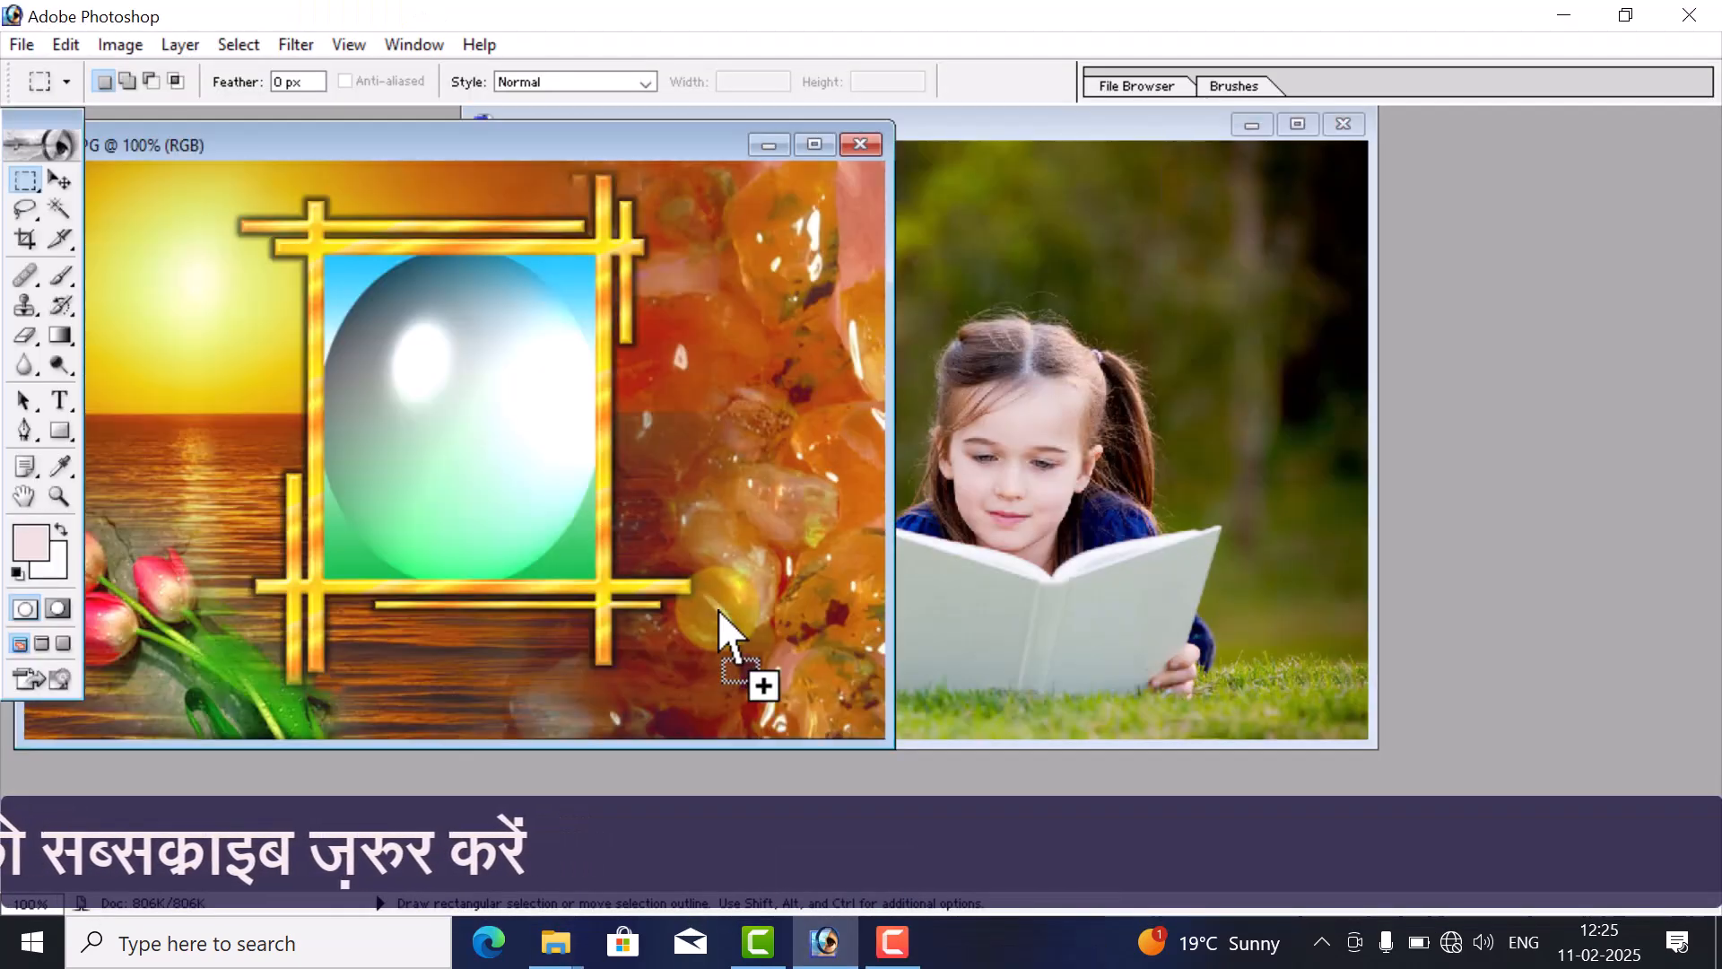
left_click_drag(1050, 119, 1417, 105)
left_click(607, 177)
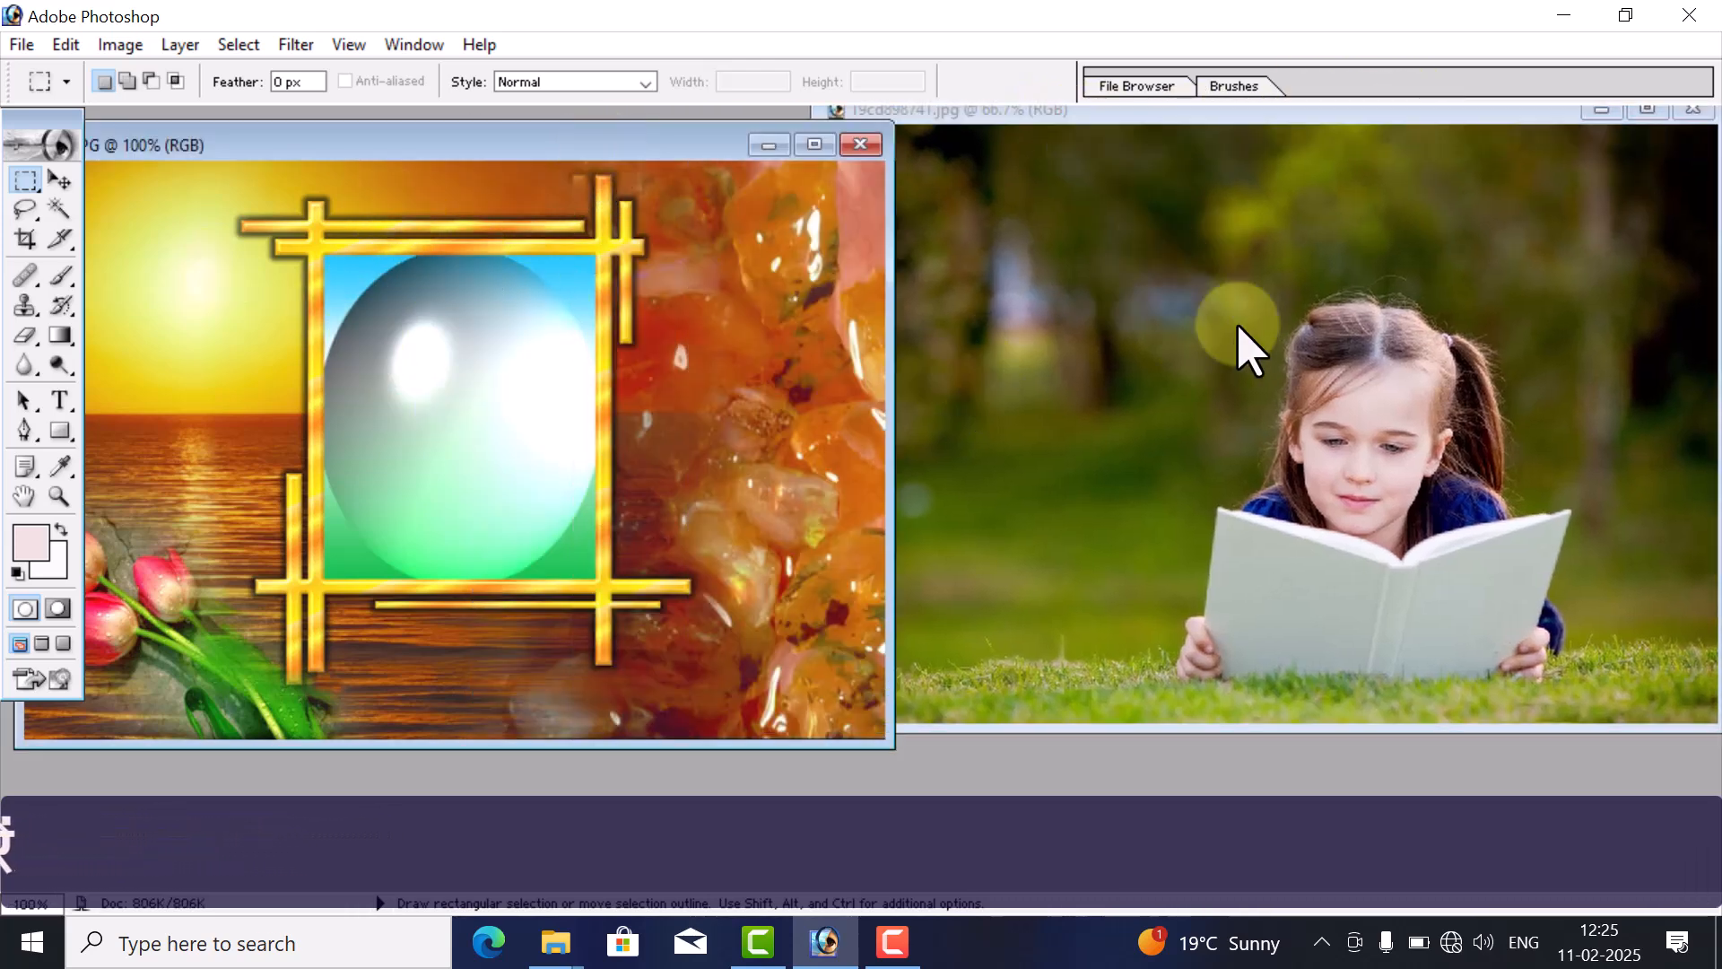
- Select the girl and her book with a rectangular marquee and move the selection into 25.JPG
left_click_drag(1176, 126, 1096, 170)
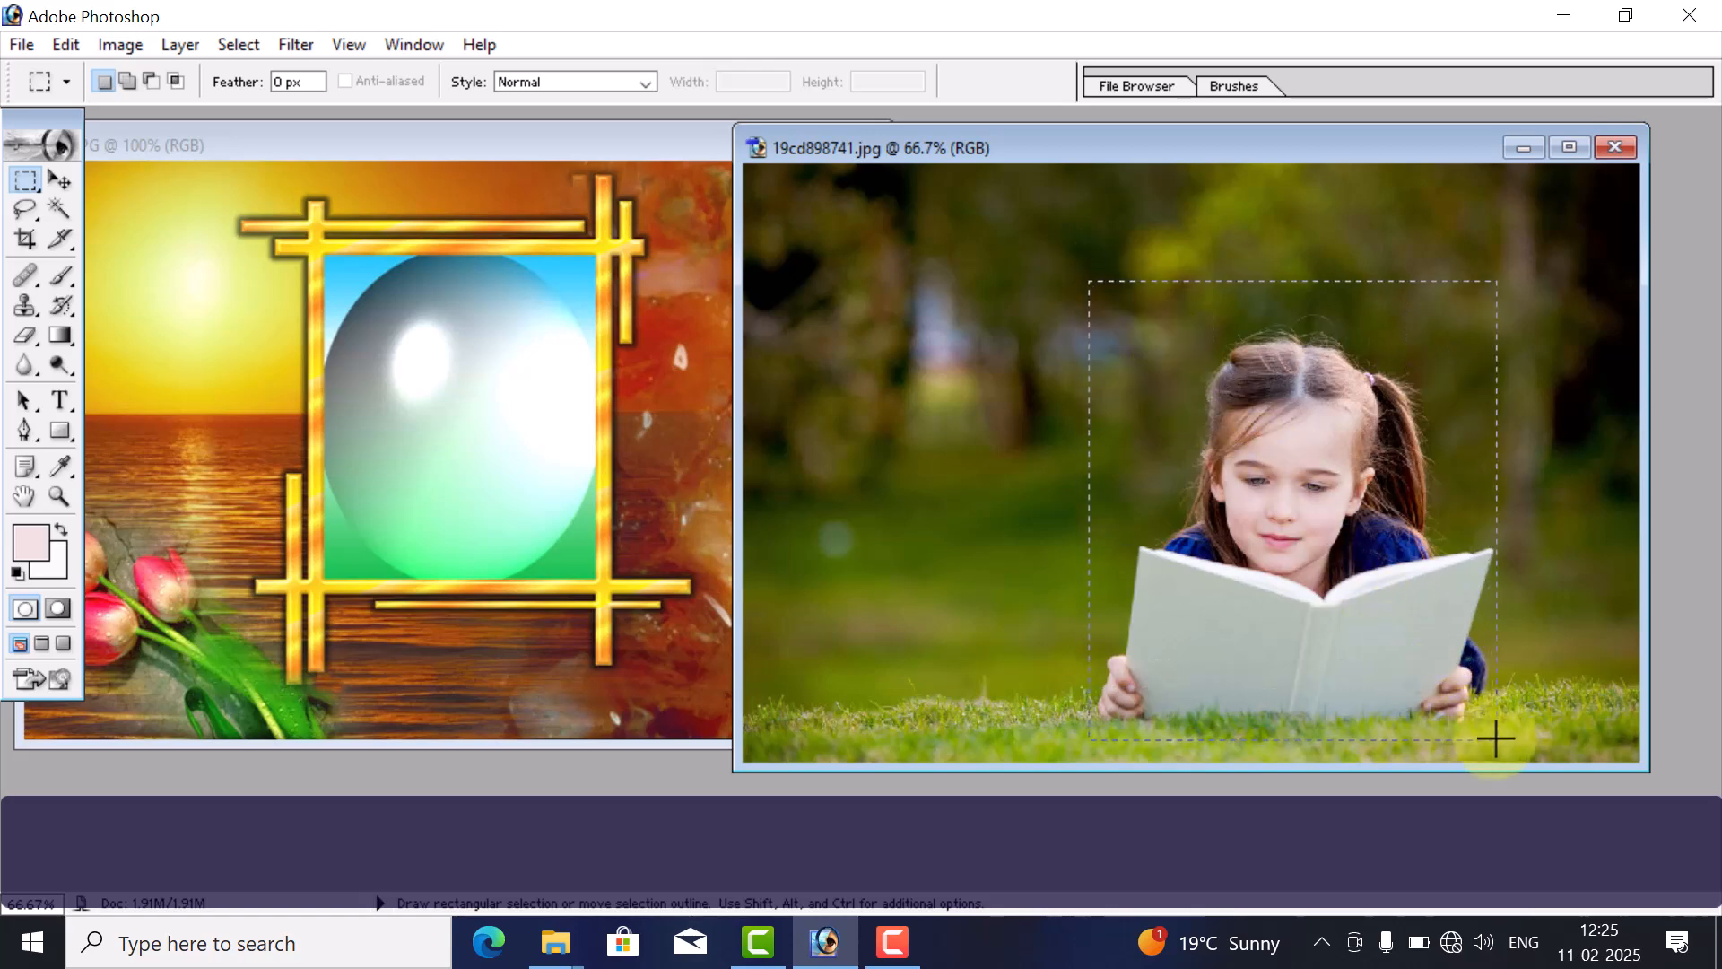
left_click(59, 178)
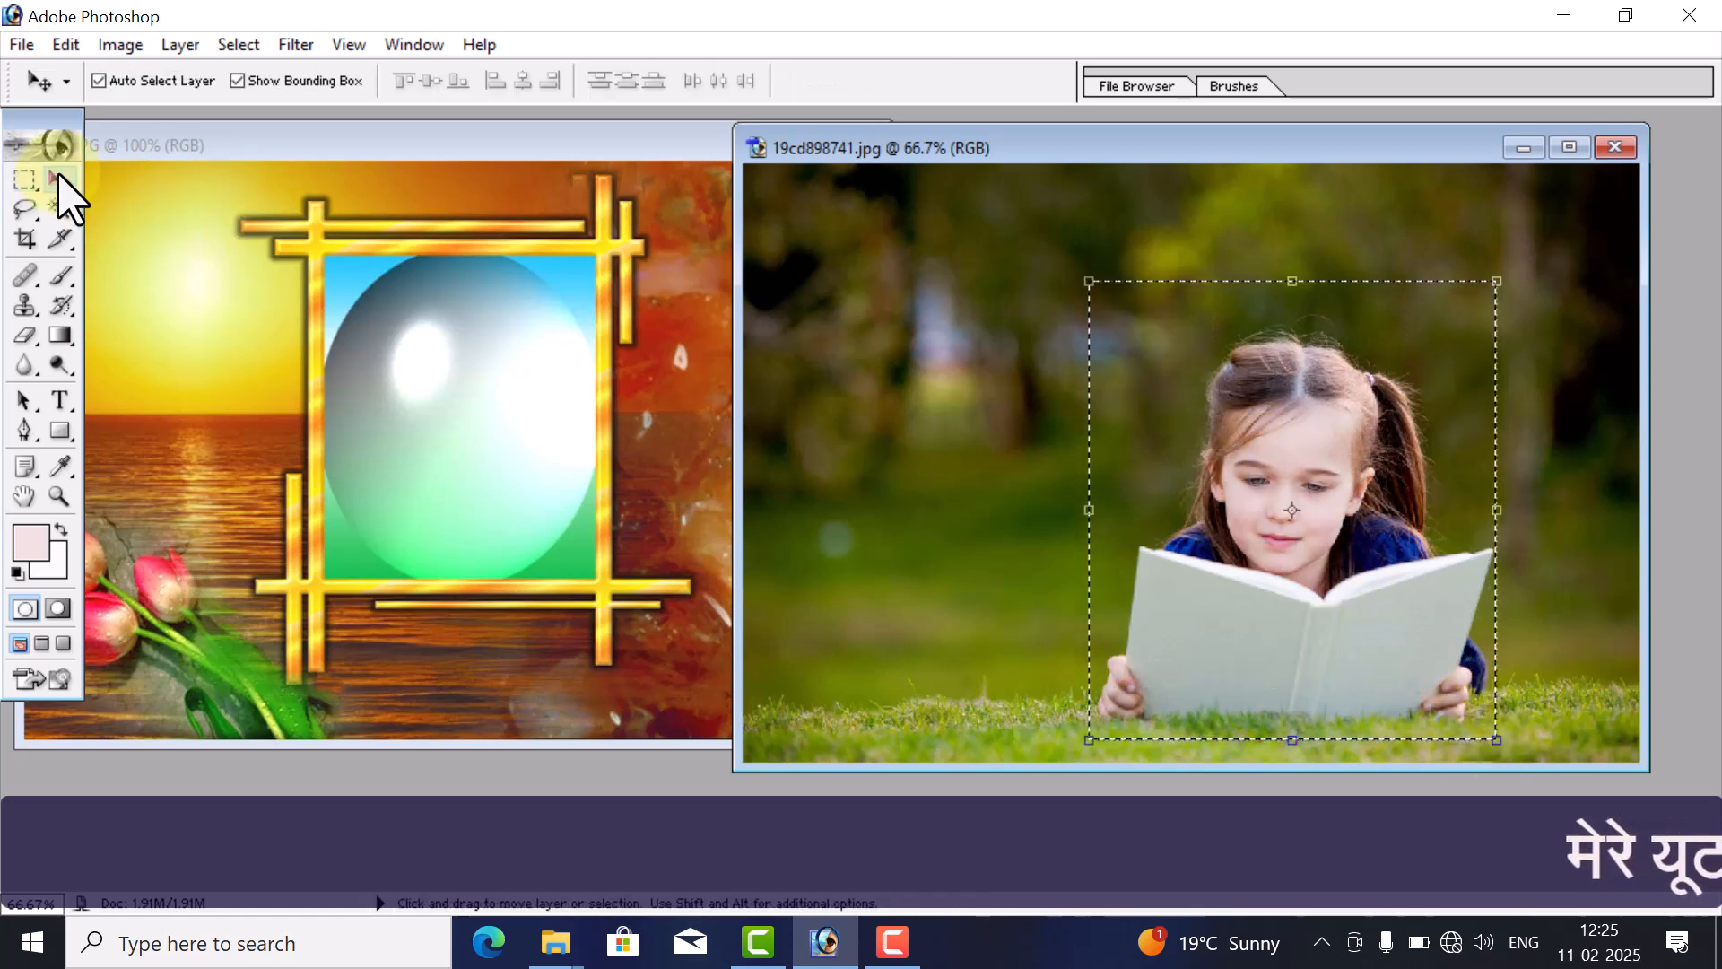
left_click_drag(1321, 477, 494, 409)
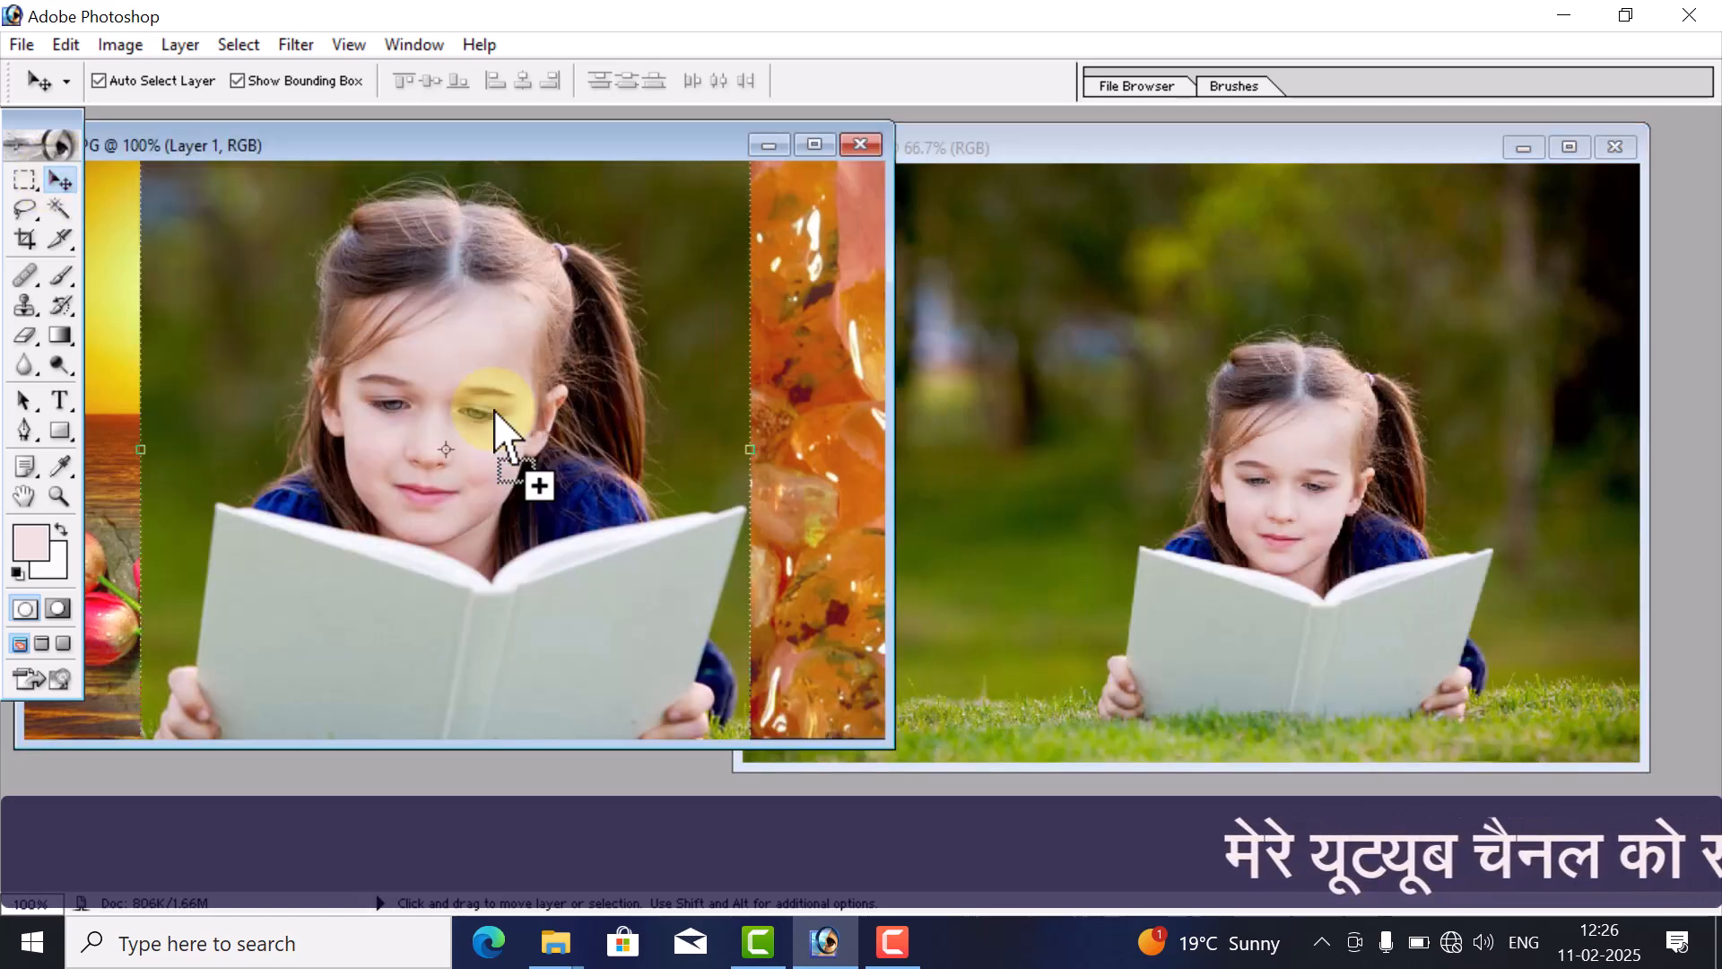
- Maximize 25.JPG, scale the girl's layer to about 43.2% width and 45.2% height, and position it inside the frame opening
left_click(829, 145)
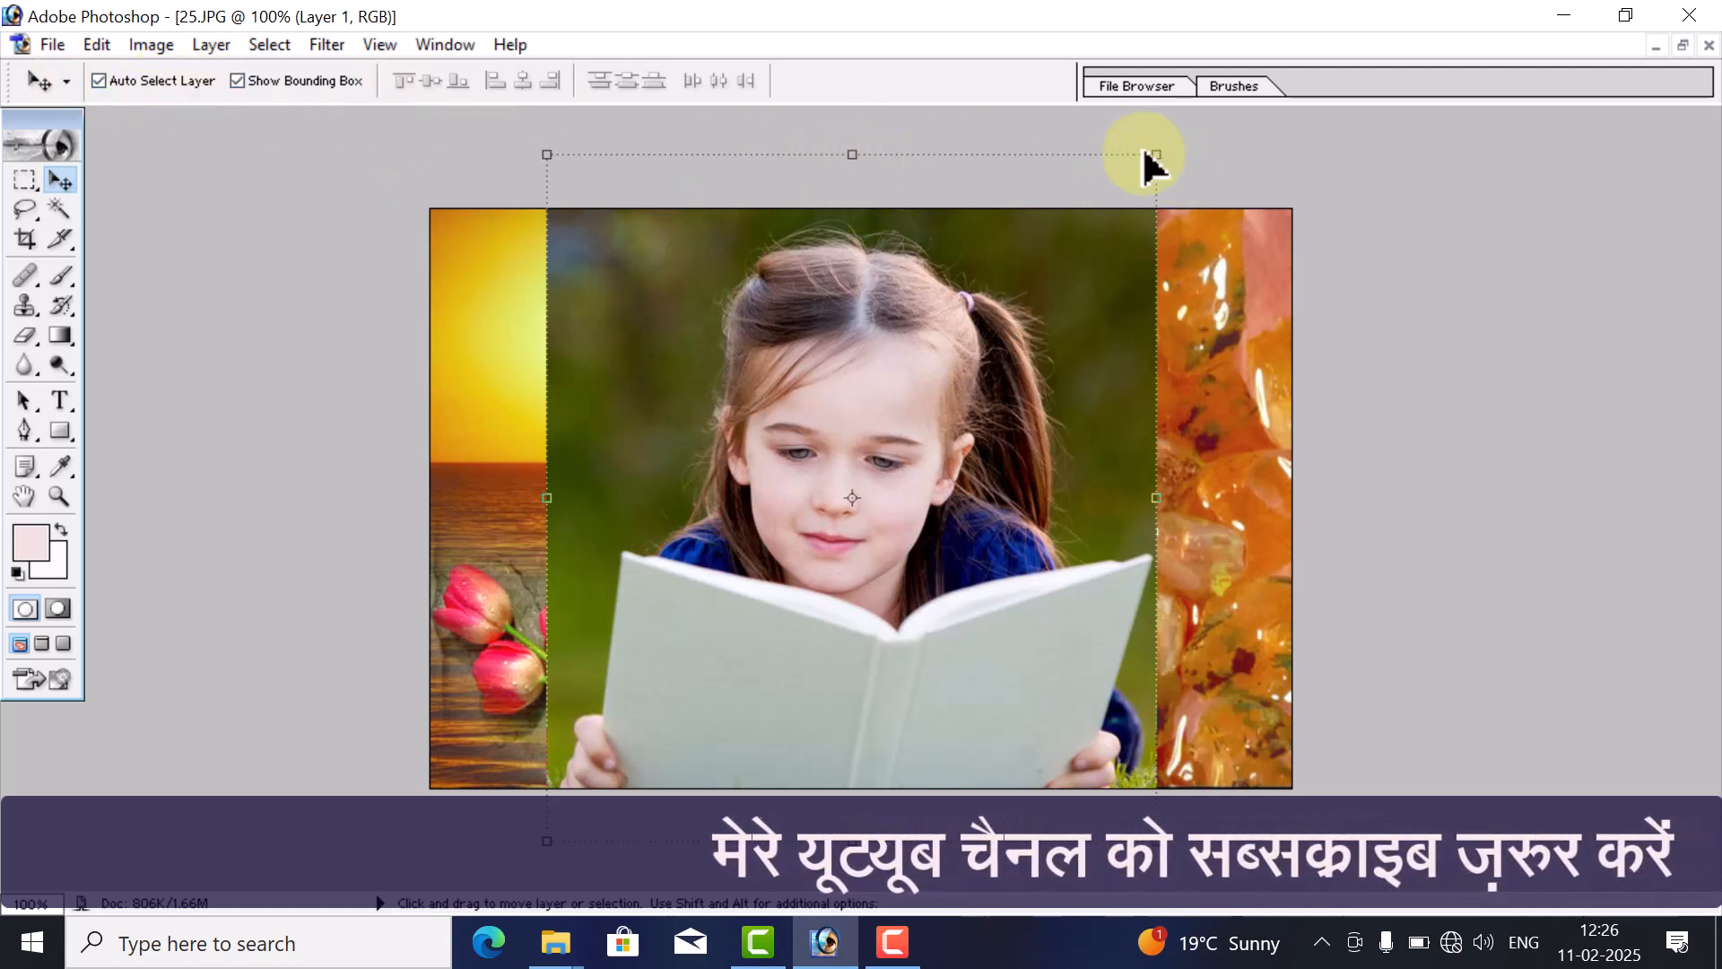
left_click_drag(1155, 155, 929, 455)
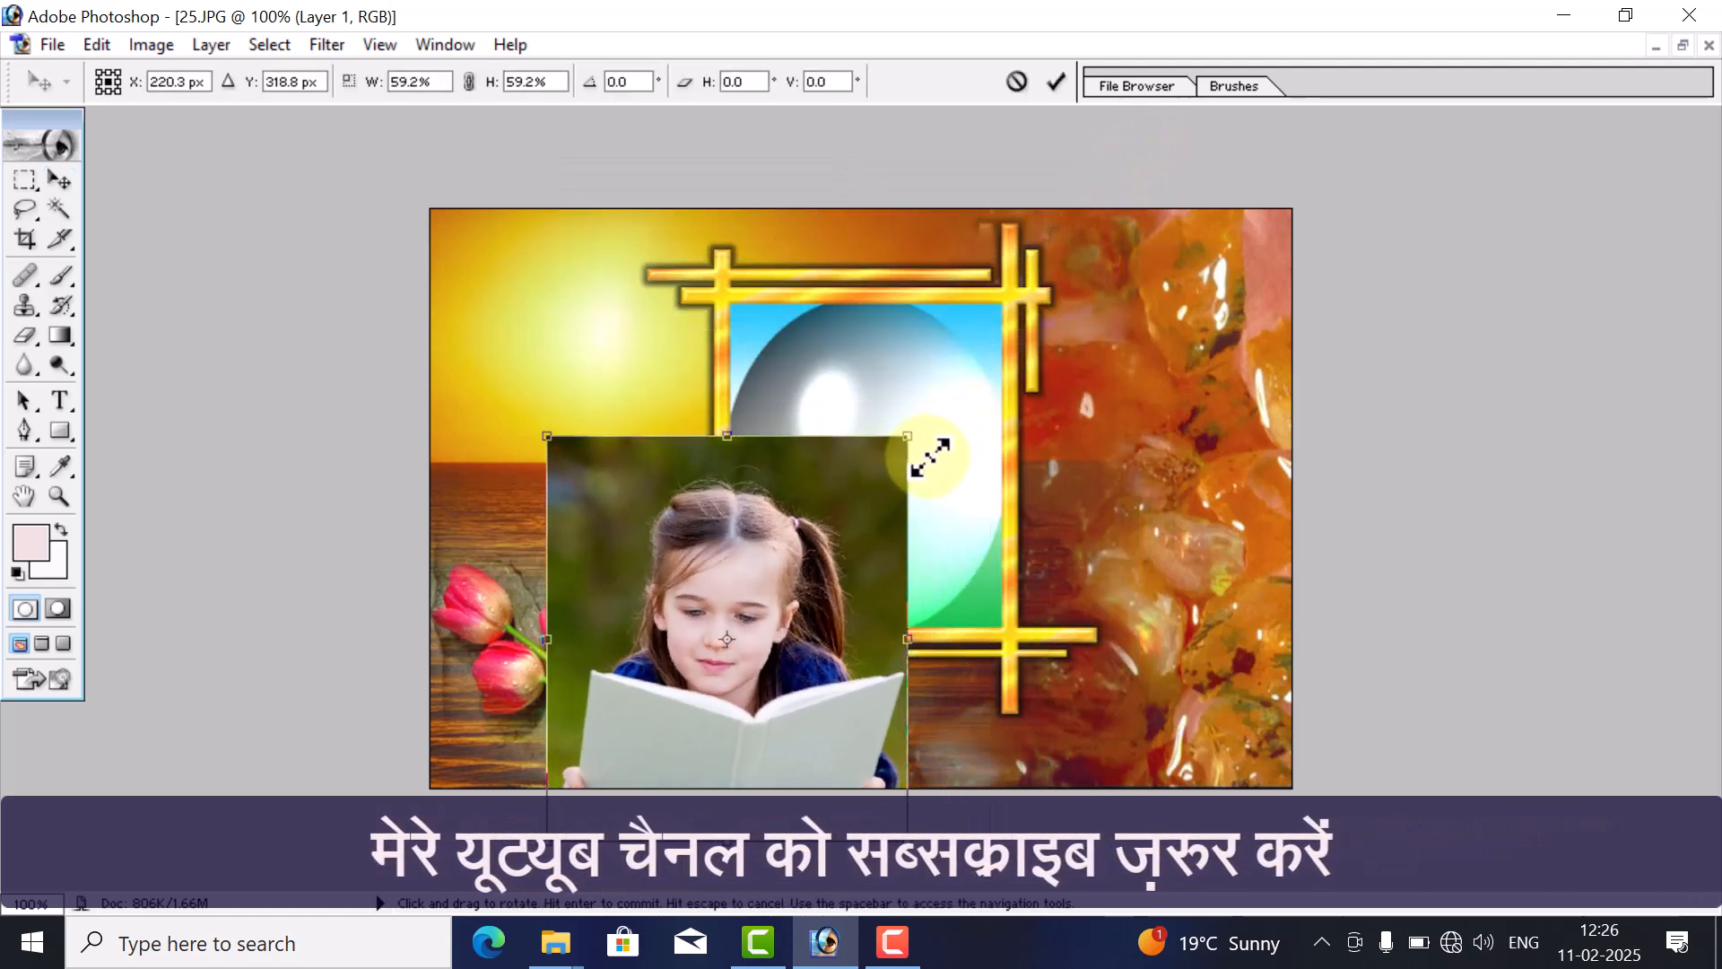
left_click_drag(836, 574, 938, 454)
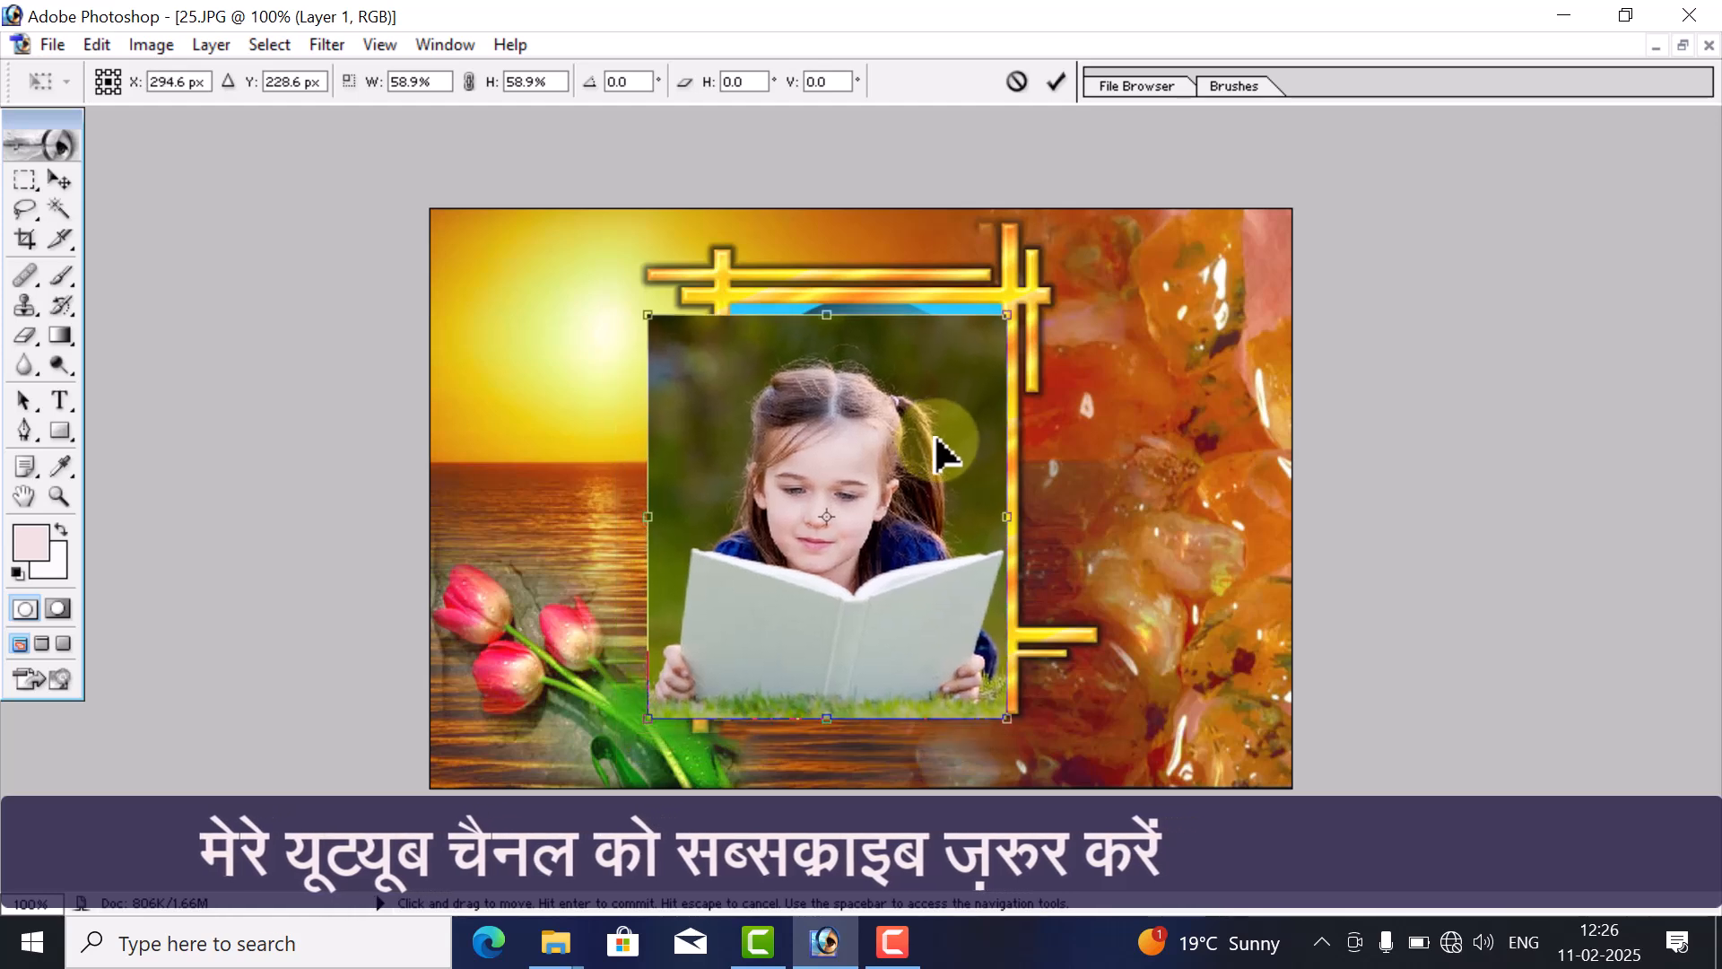
left_click_drag(648, 709, 752, 613)
left_click_drag(927, 558, 919, 561)
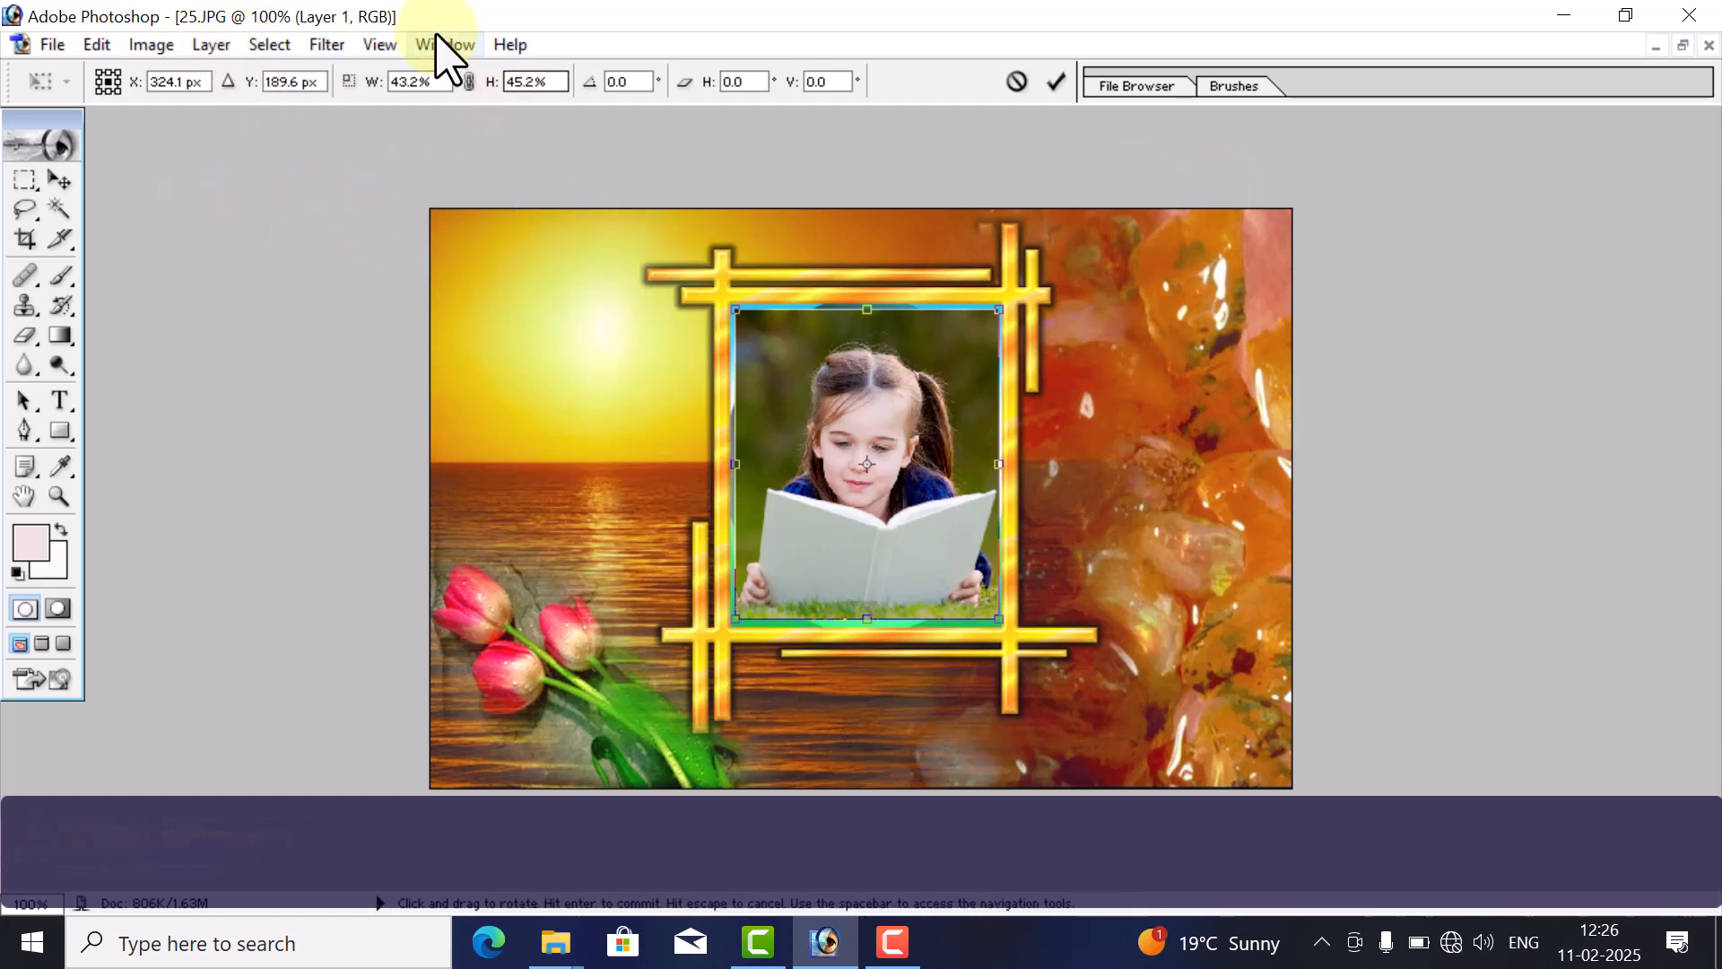
left_click(269, 44)
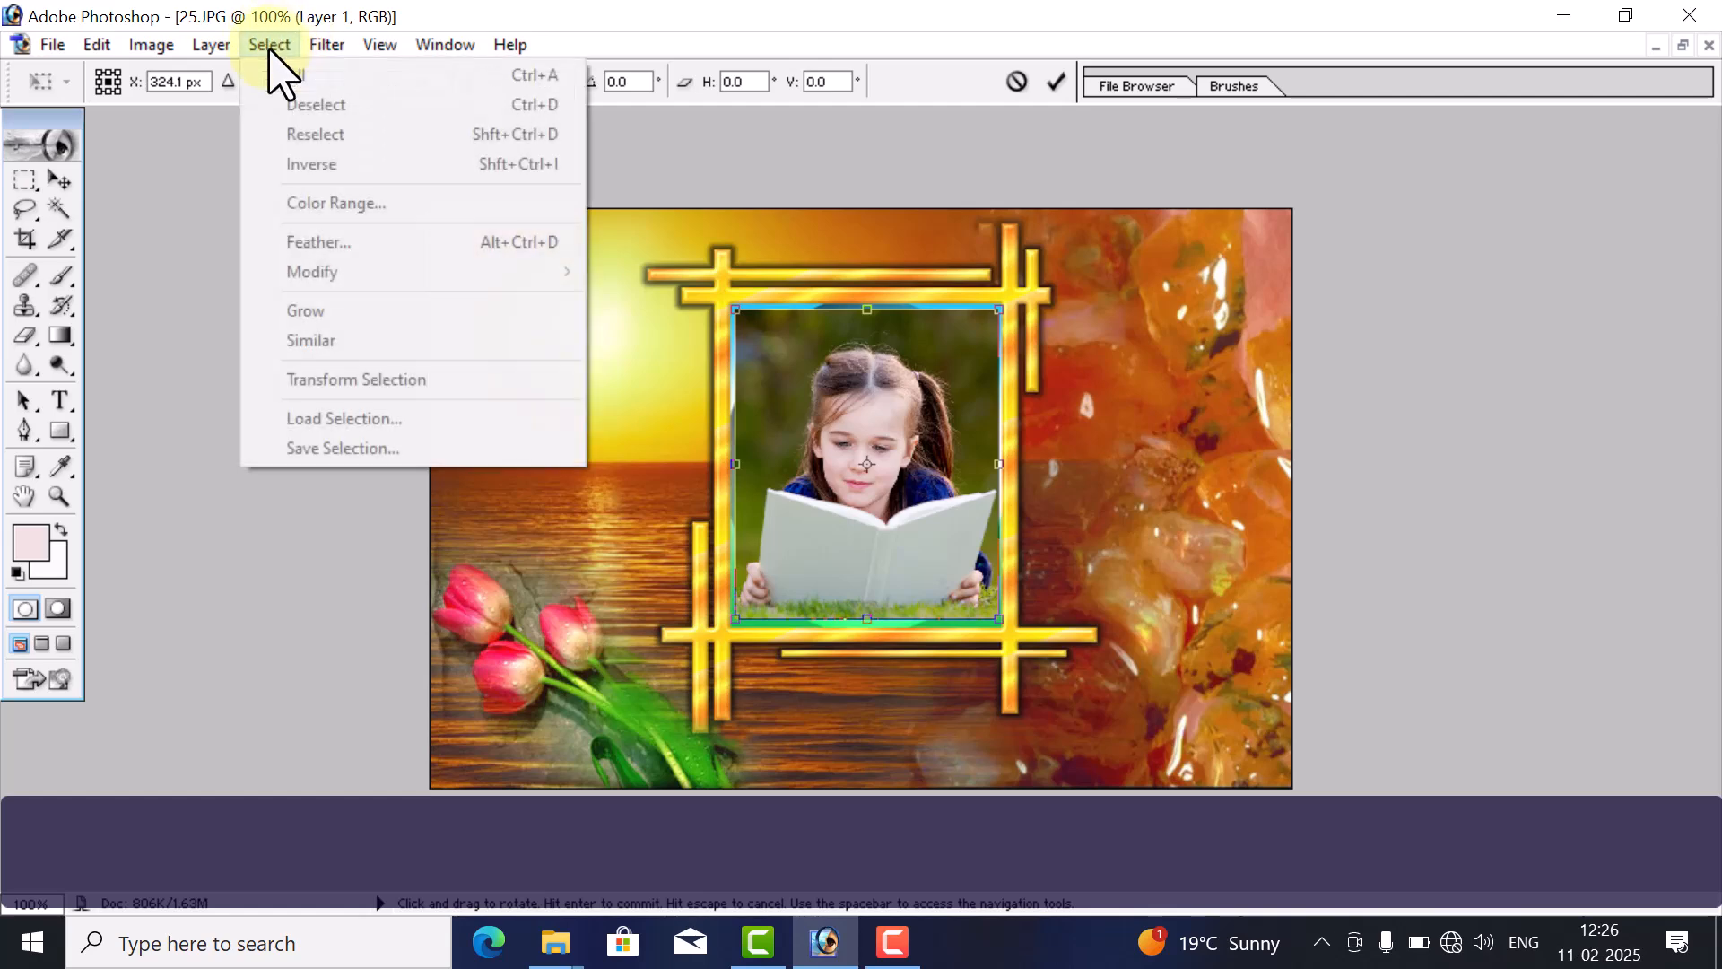
left_click(326, 45)
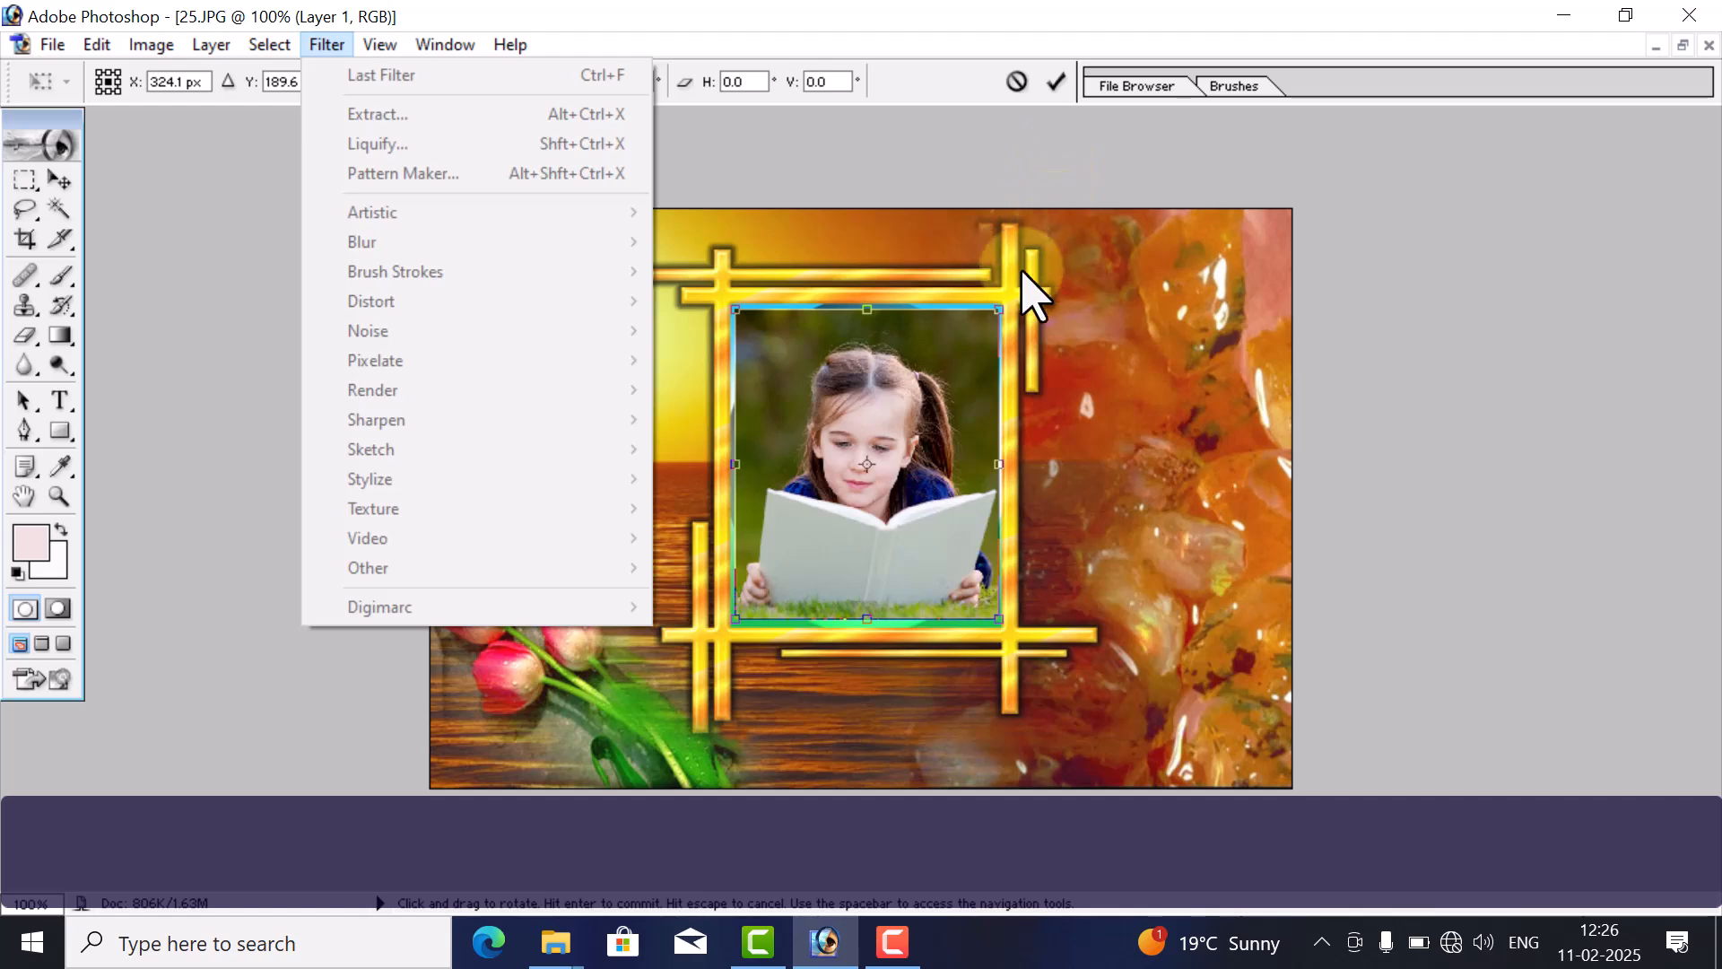
left_click(1151, 262)
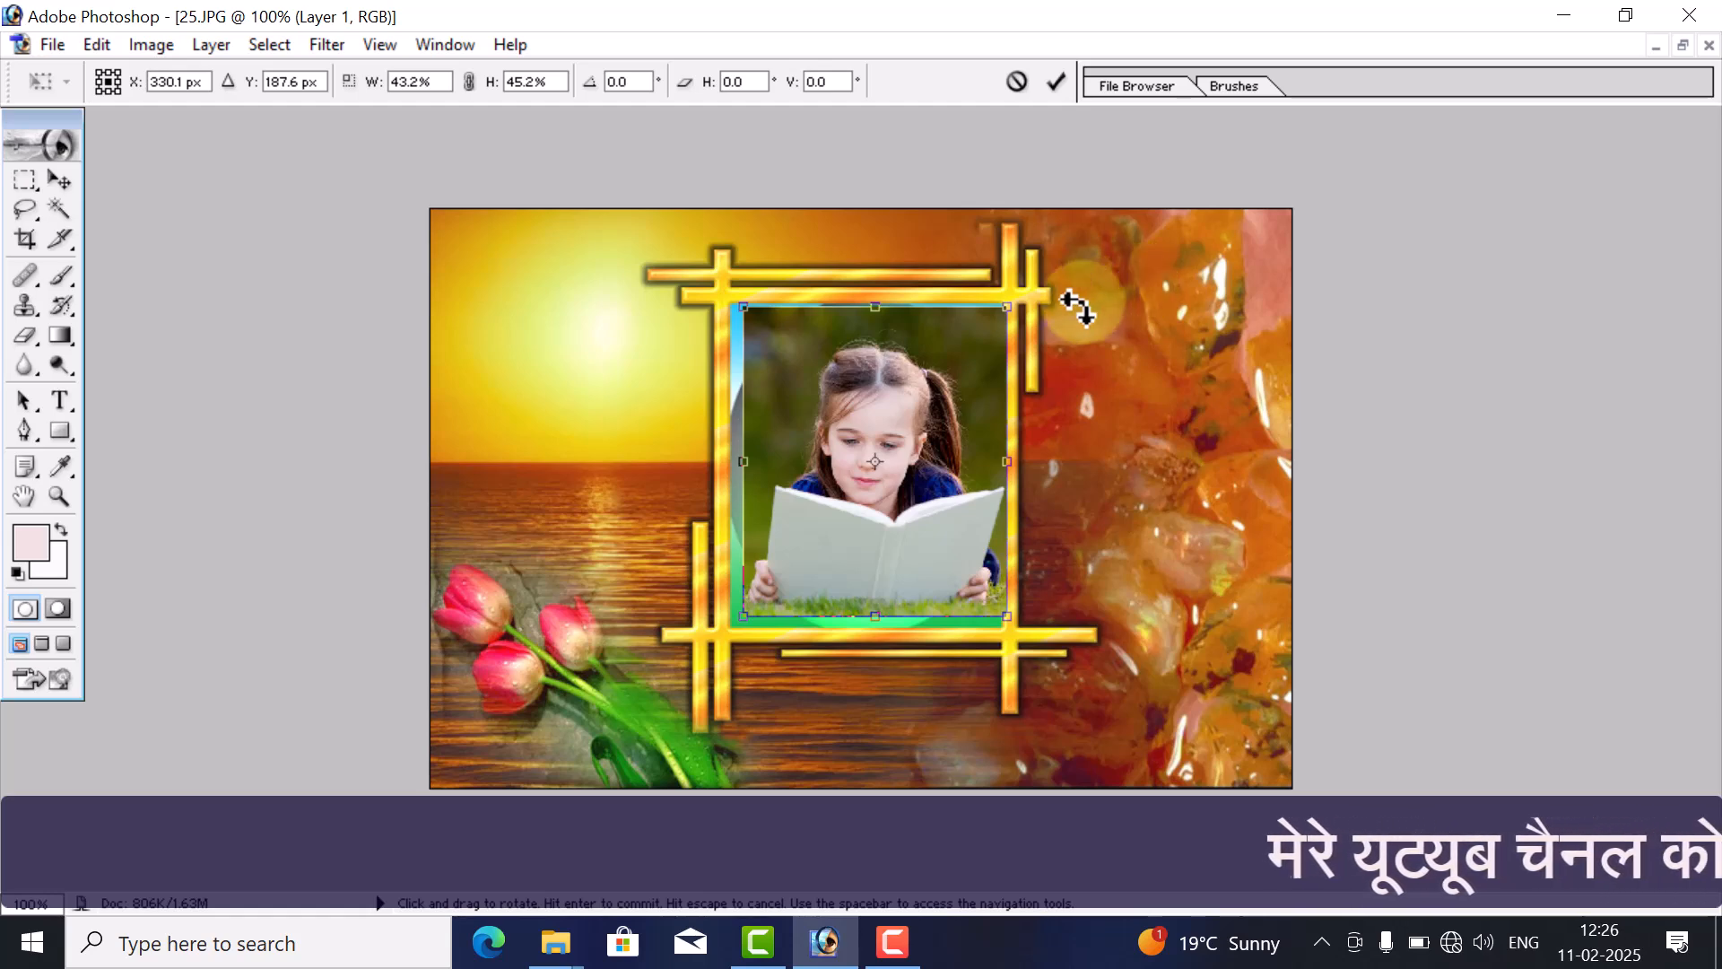
- Nudge the girl's layer 6 px left and 2 px down, return it by the same amounts, and apply the transform
key("Left")
key("Left")
key("Left")
key("Left")
key("Left")
key("Left")
key("Down")
key("Down")
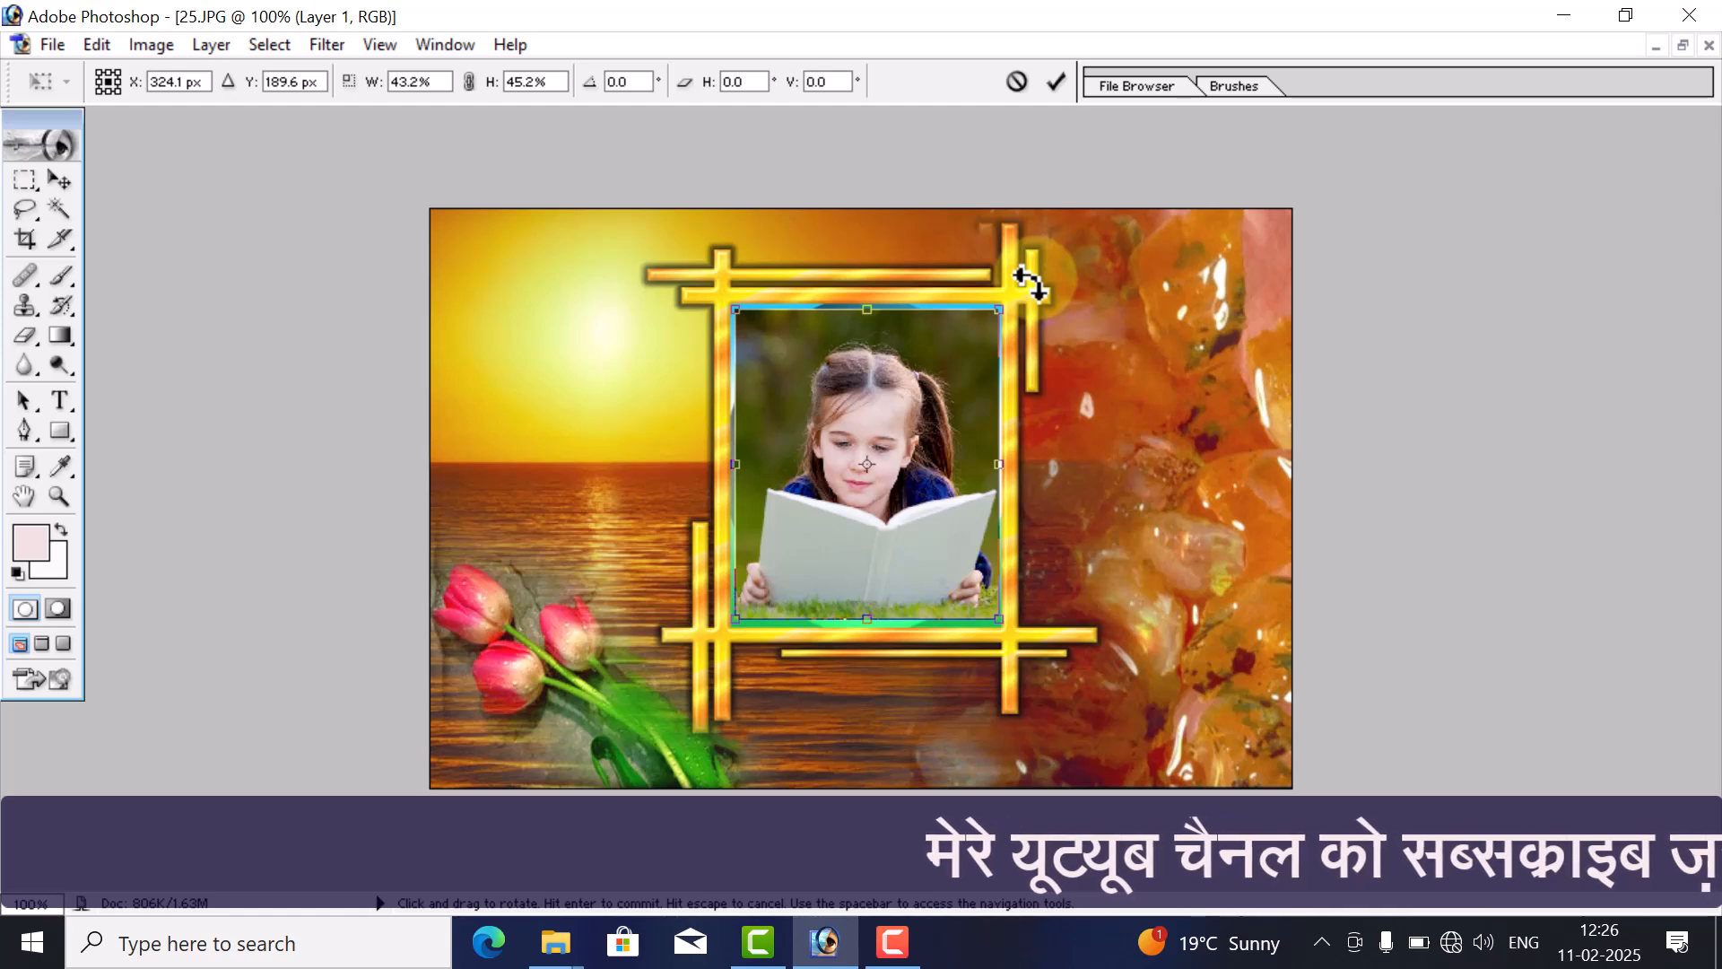
key("Right")
key("Right")
key("Right")
key("Right")
key("Right")
key("Right")
key("Up")
key("Up")
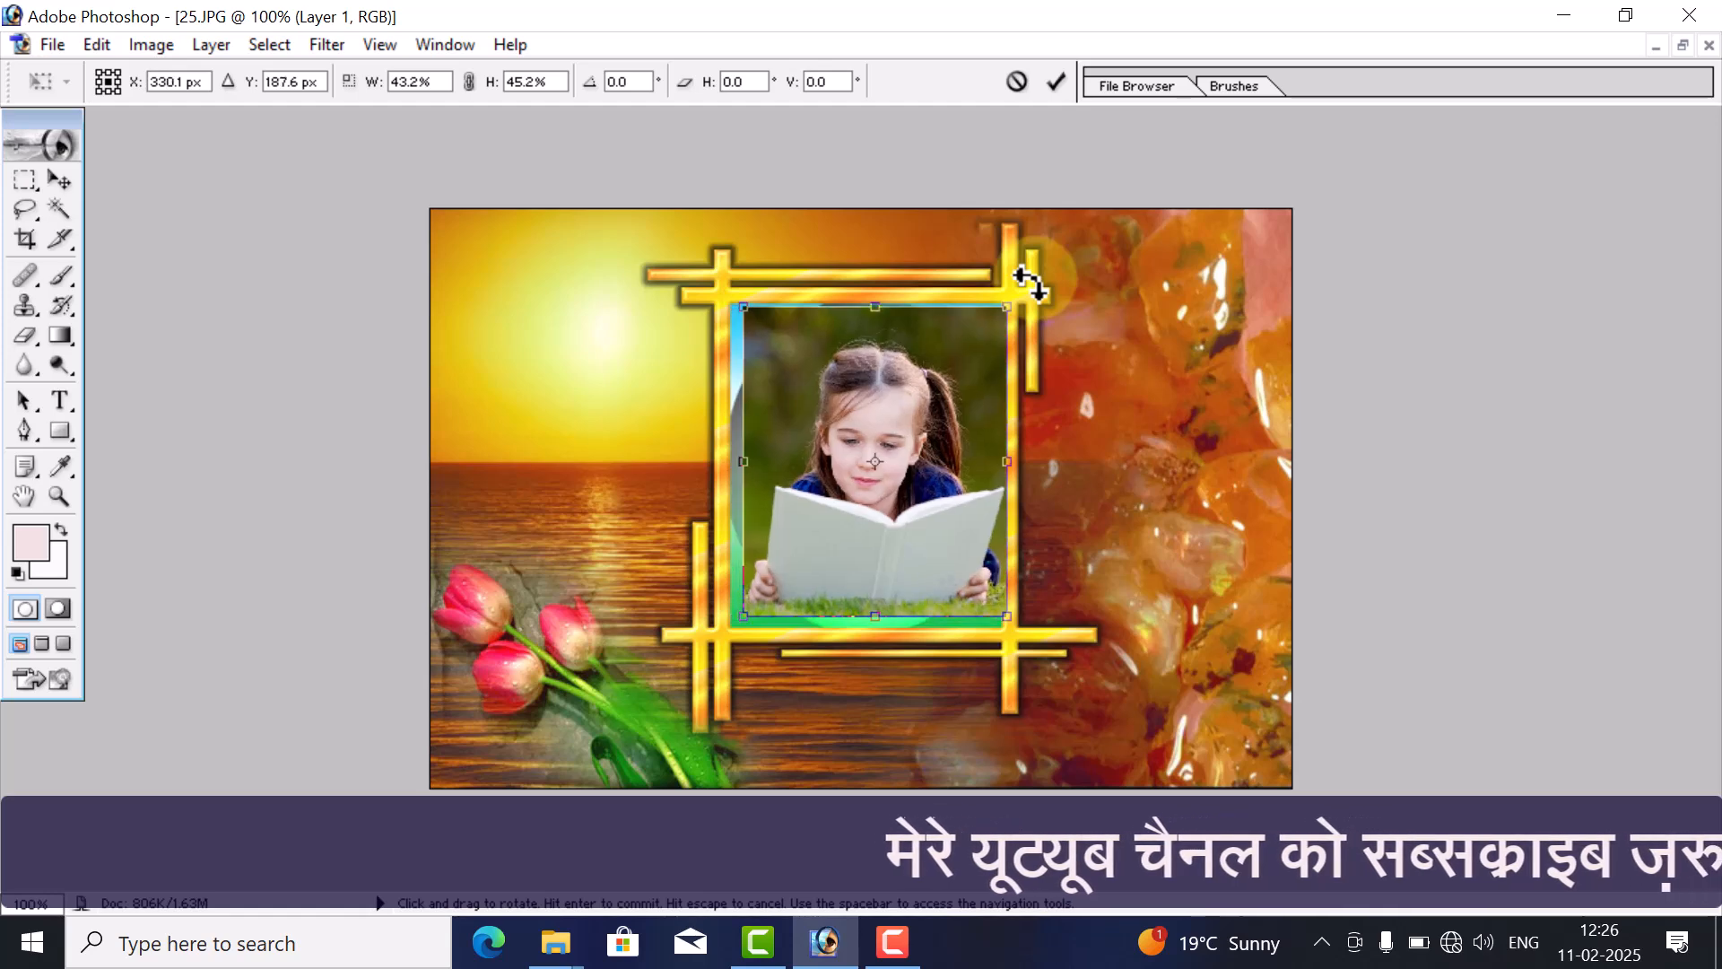
left_click(1058, 84)
- Close 25.JPG without saving the changes
left_click(289, 45)
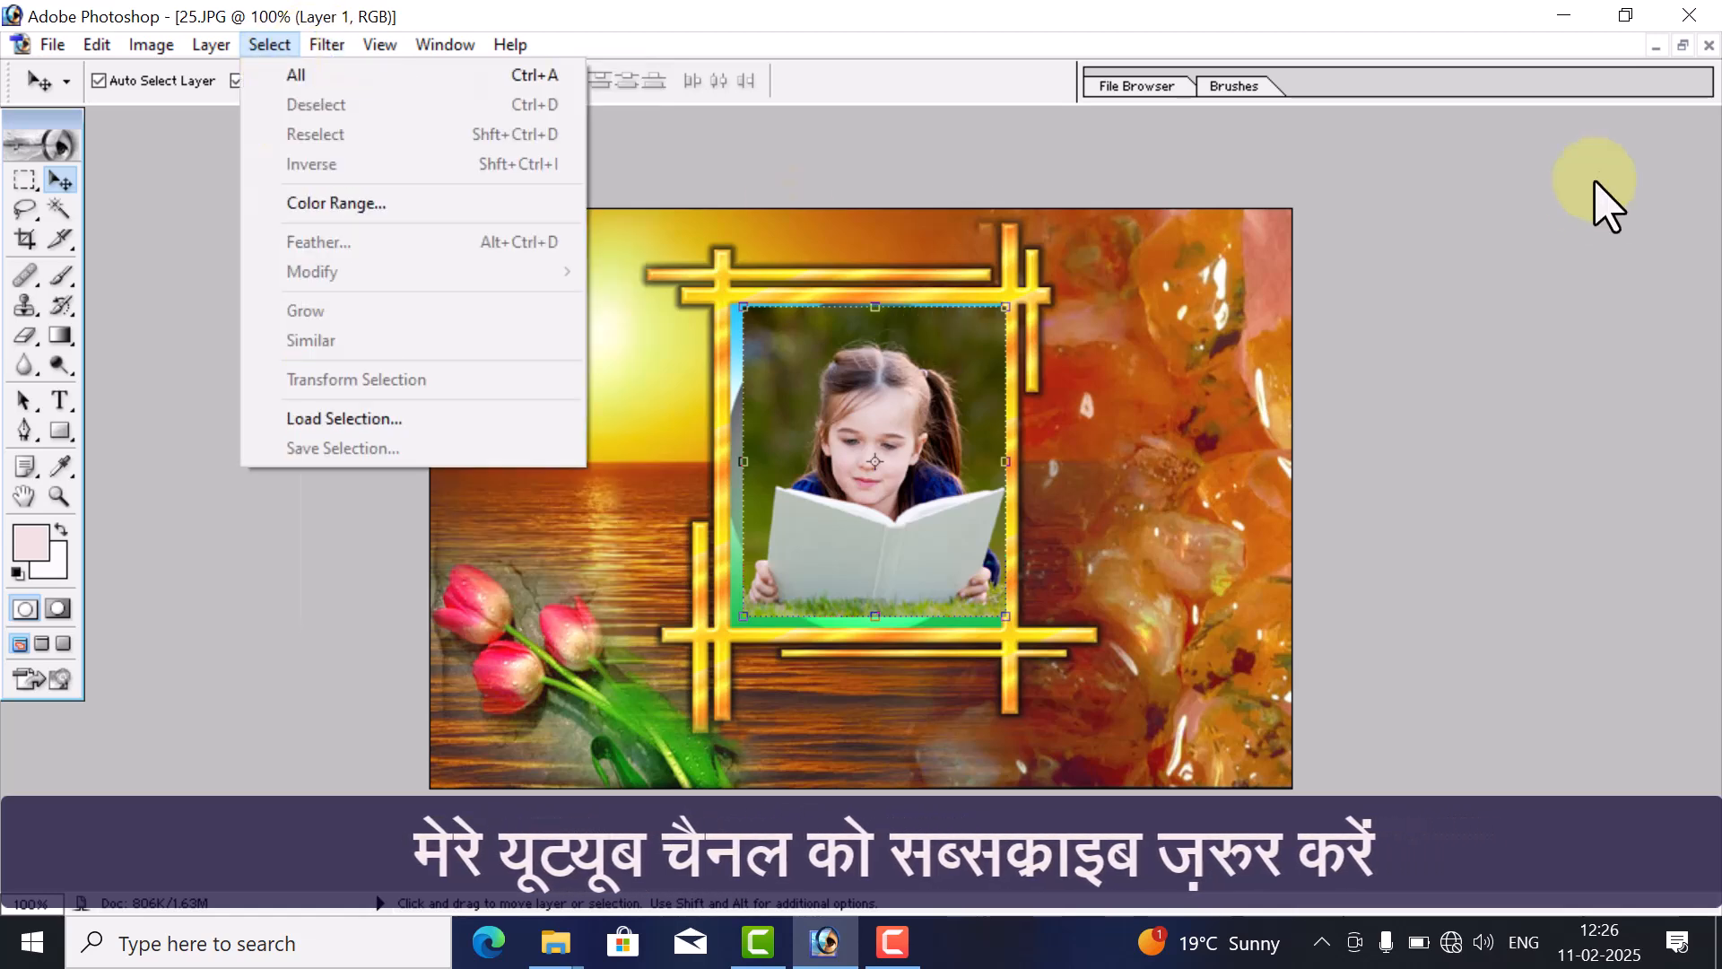
left_click(1709, 45)
left_click(1709, 44)
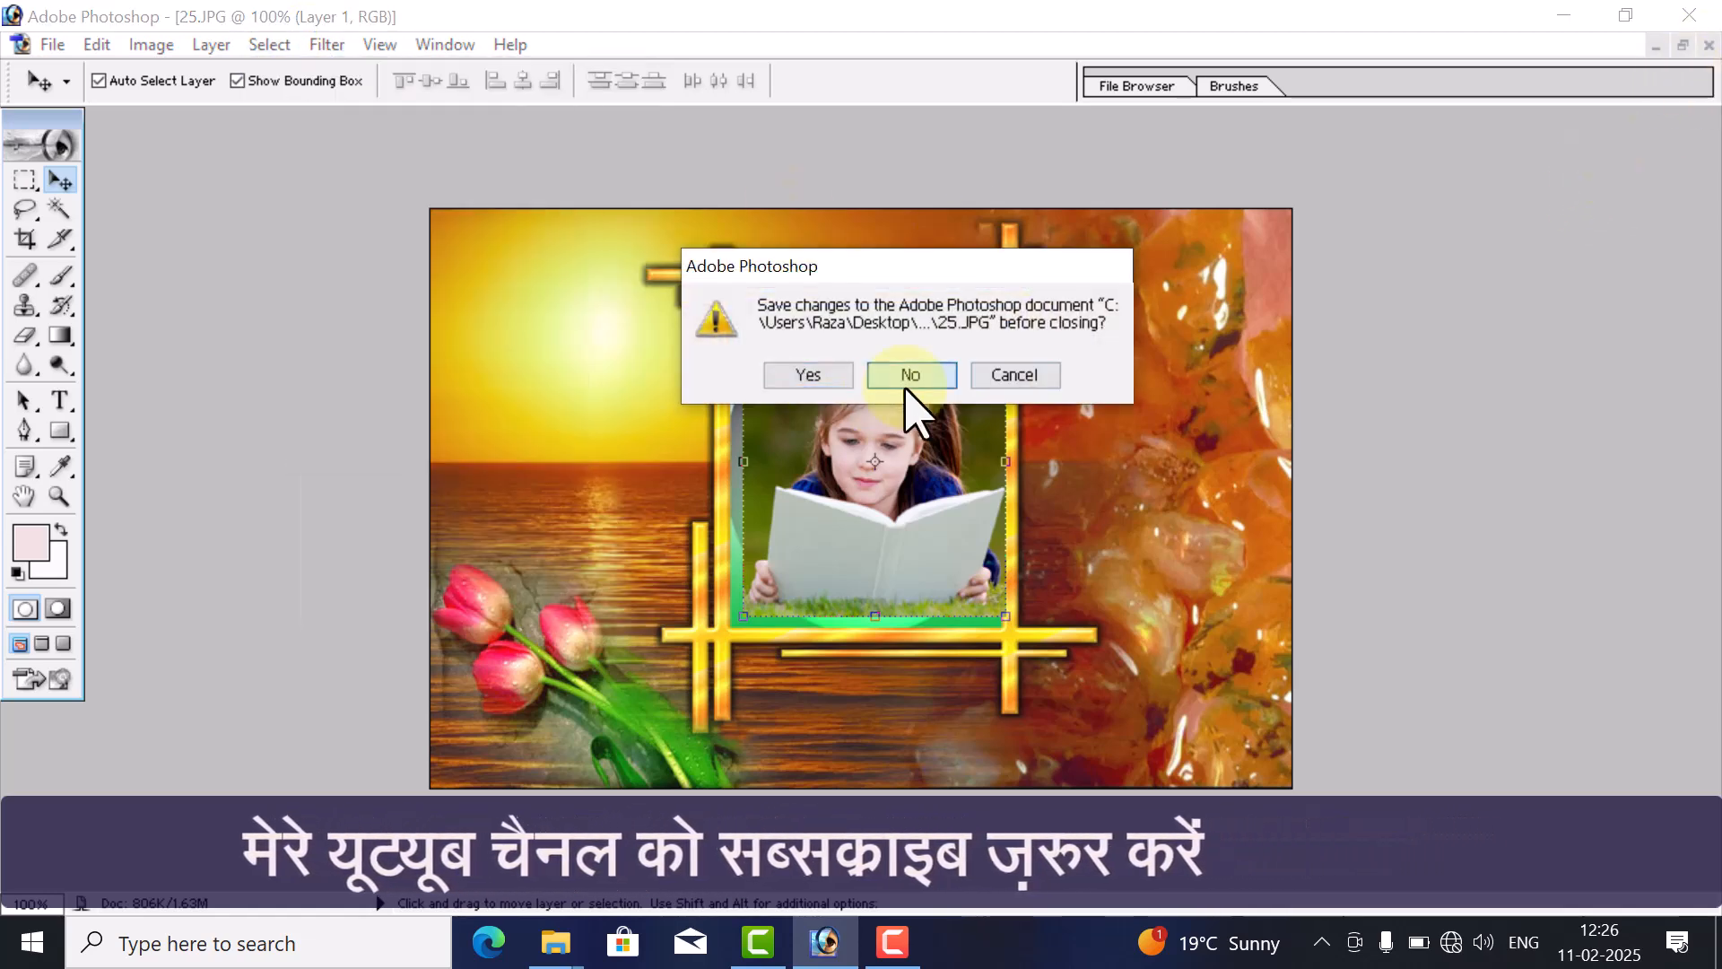
left_click(908, 375)
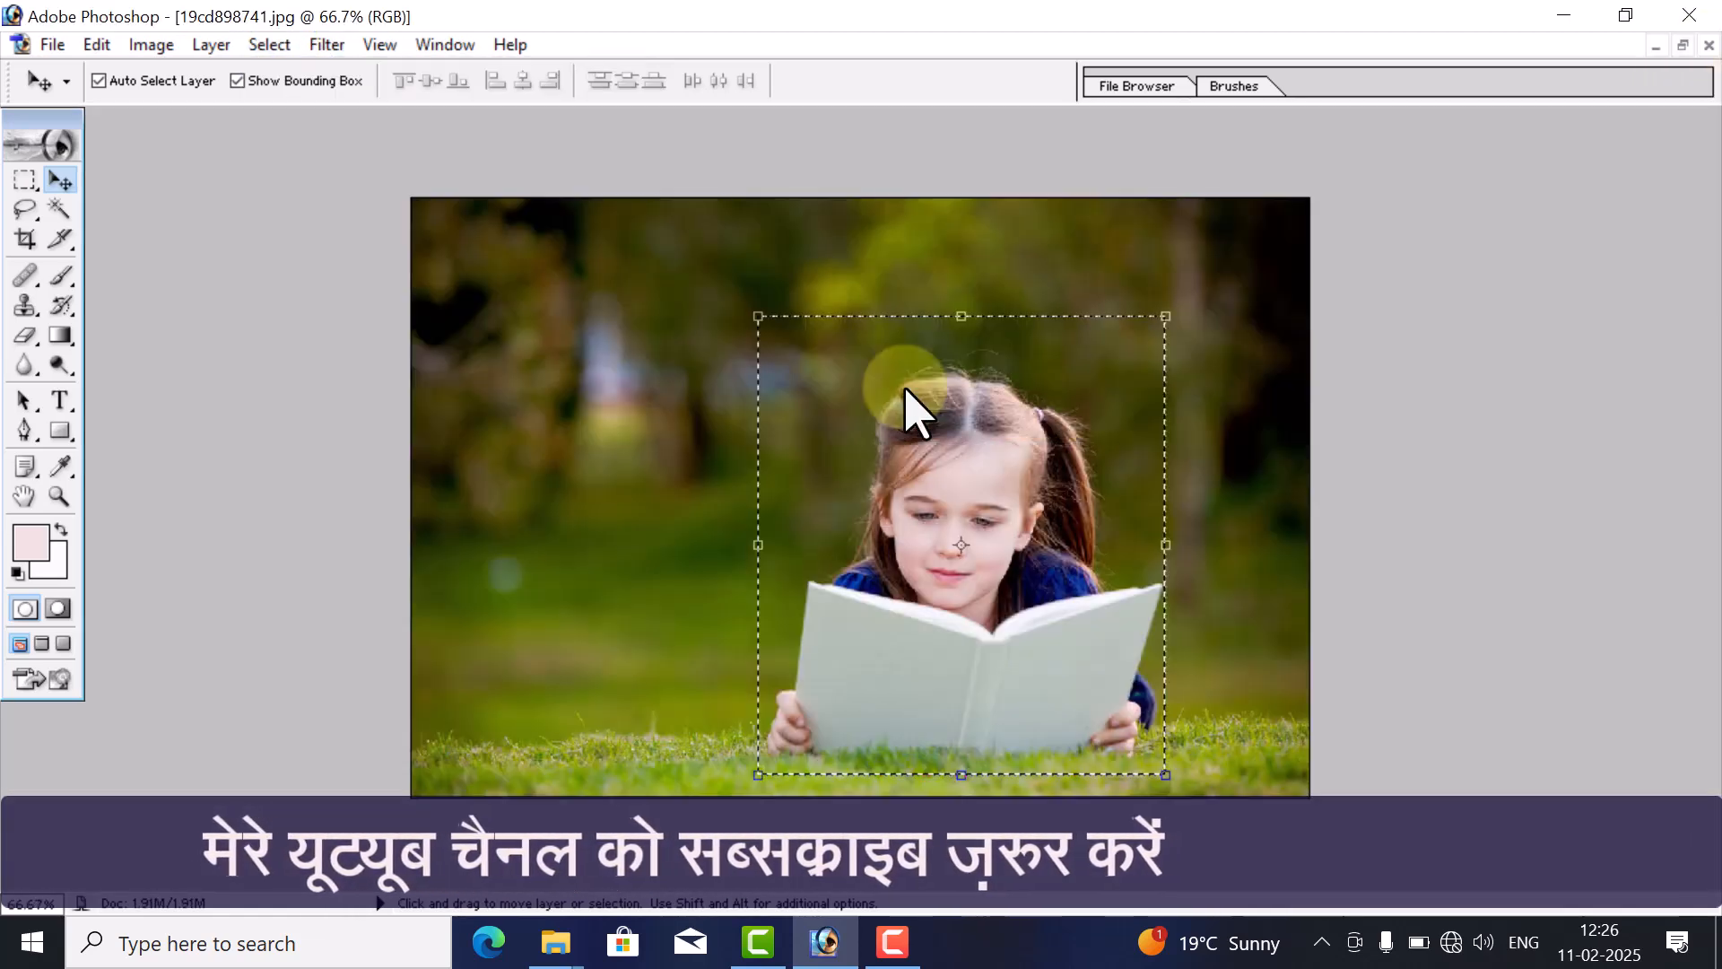
- Reopen image 25 and arrange its window beside the girl's photo, leaving 19cd898741.jpg active
left_click(1586, 20)
left_click_drag(366, 251, 793, 323)
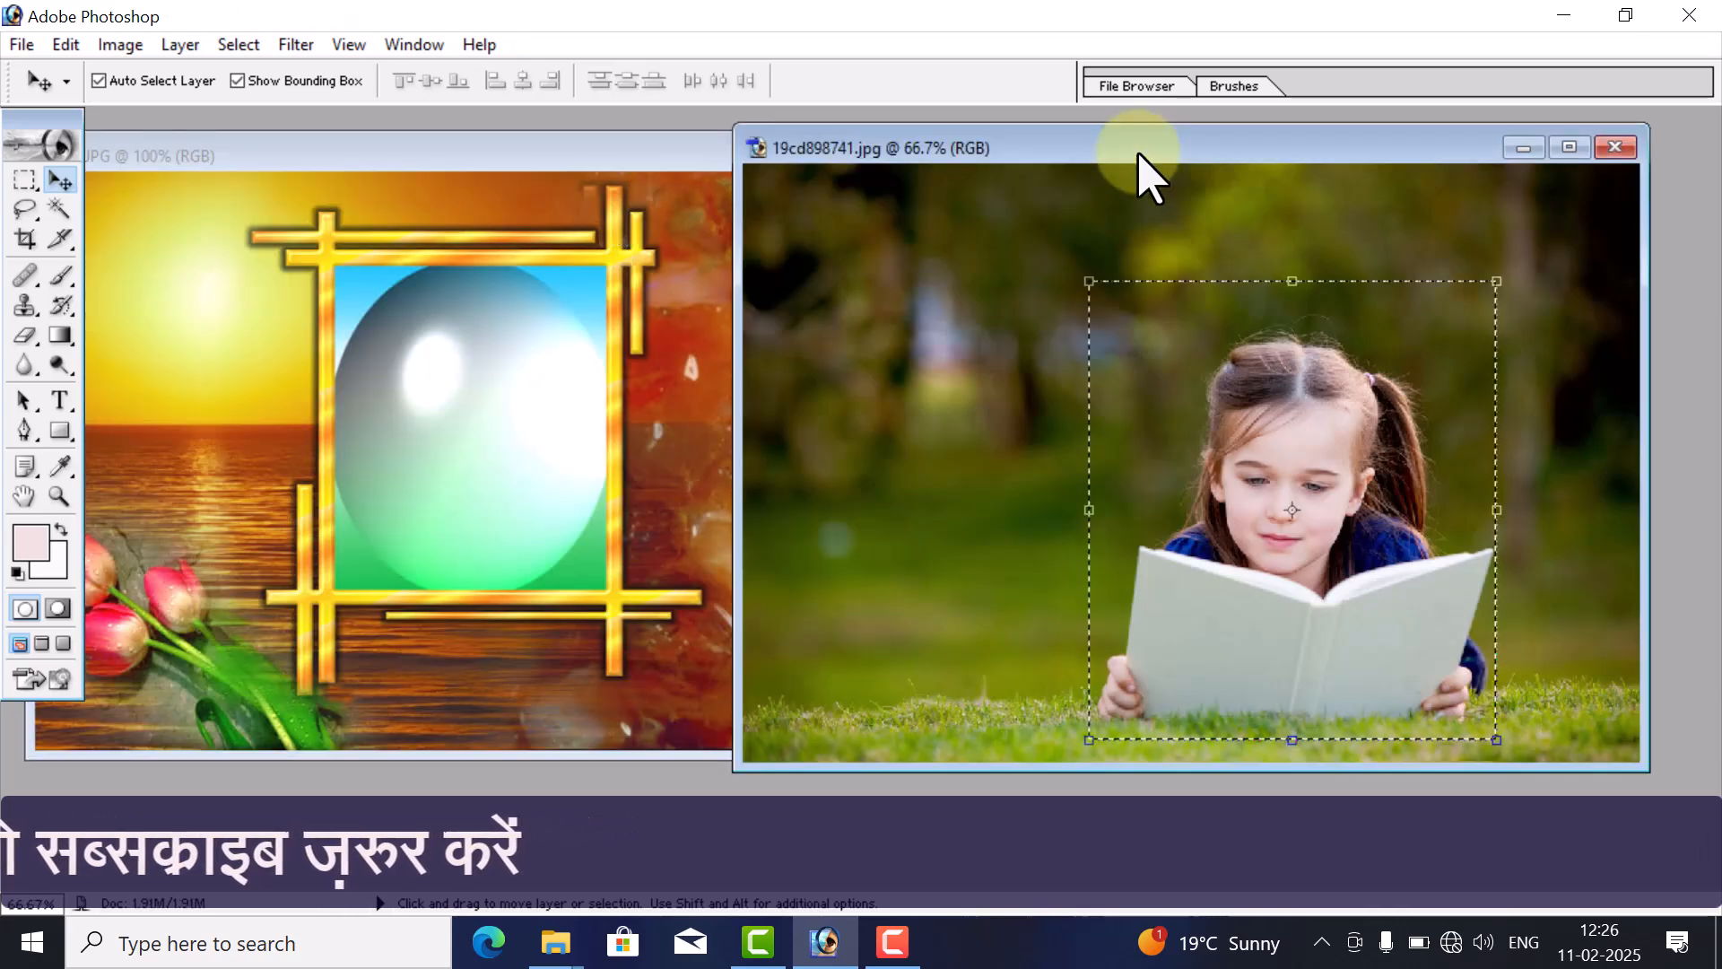
left_click_drag(1139, 160, 1243, 143)
left_click(596, 161)
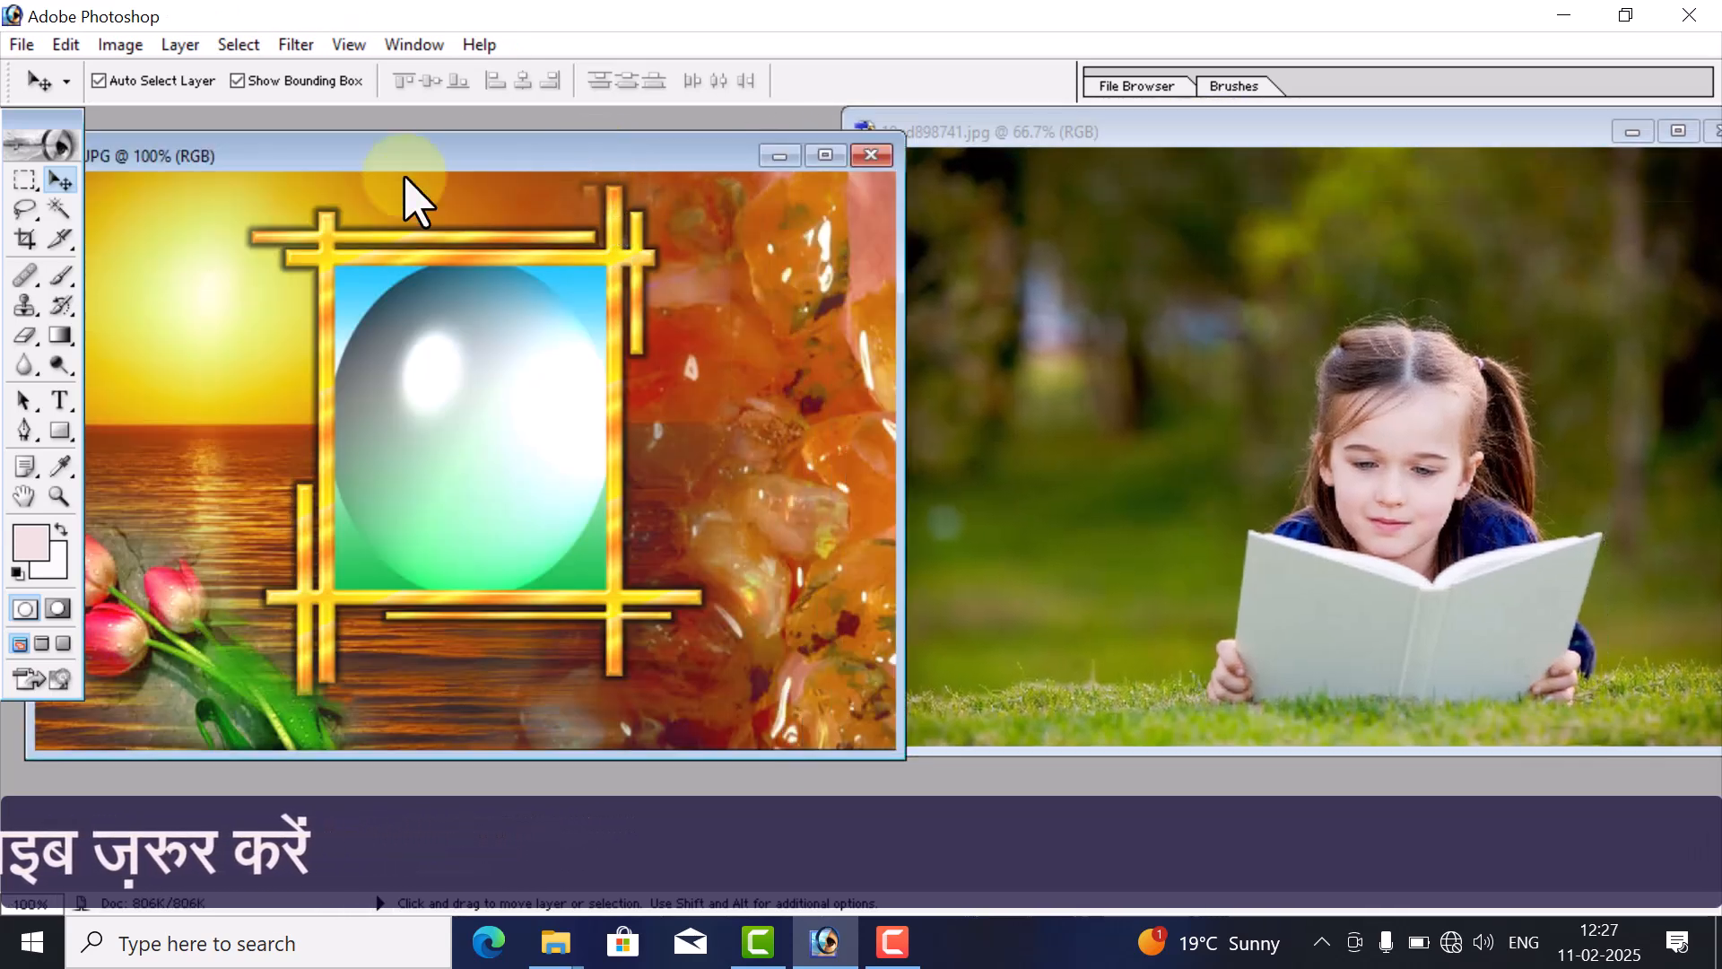
left_click(1306, 144)
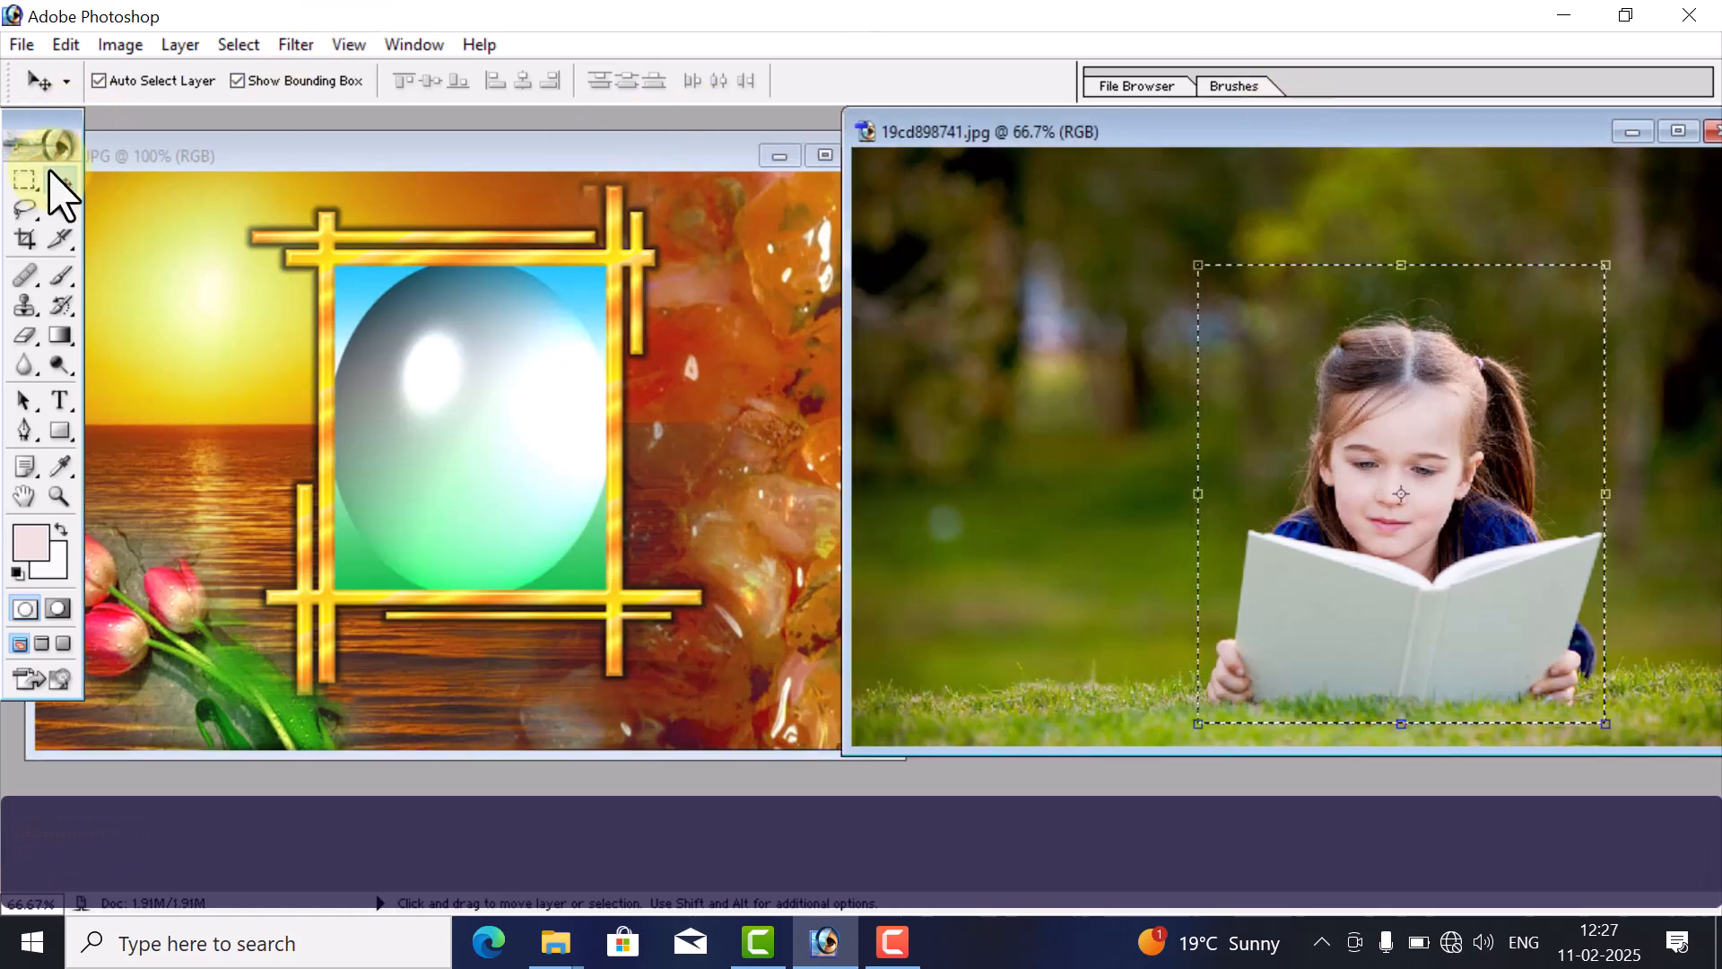
- Switch to the Rectangular Marquee tool and deselect the area around the girl in 19cd898741.jpg
left_click(24, 182)
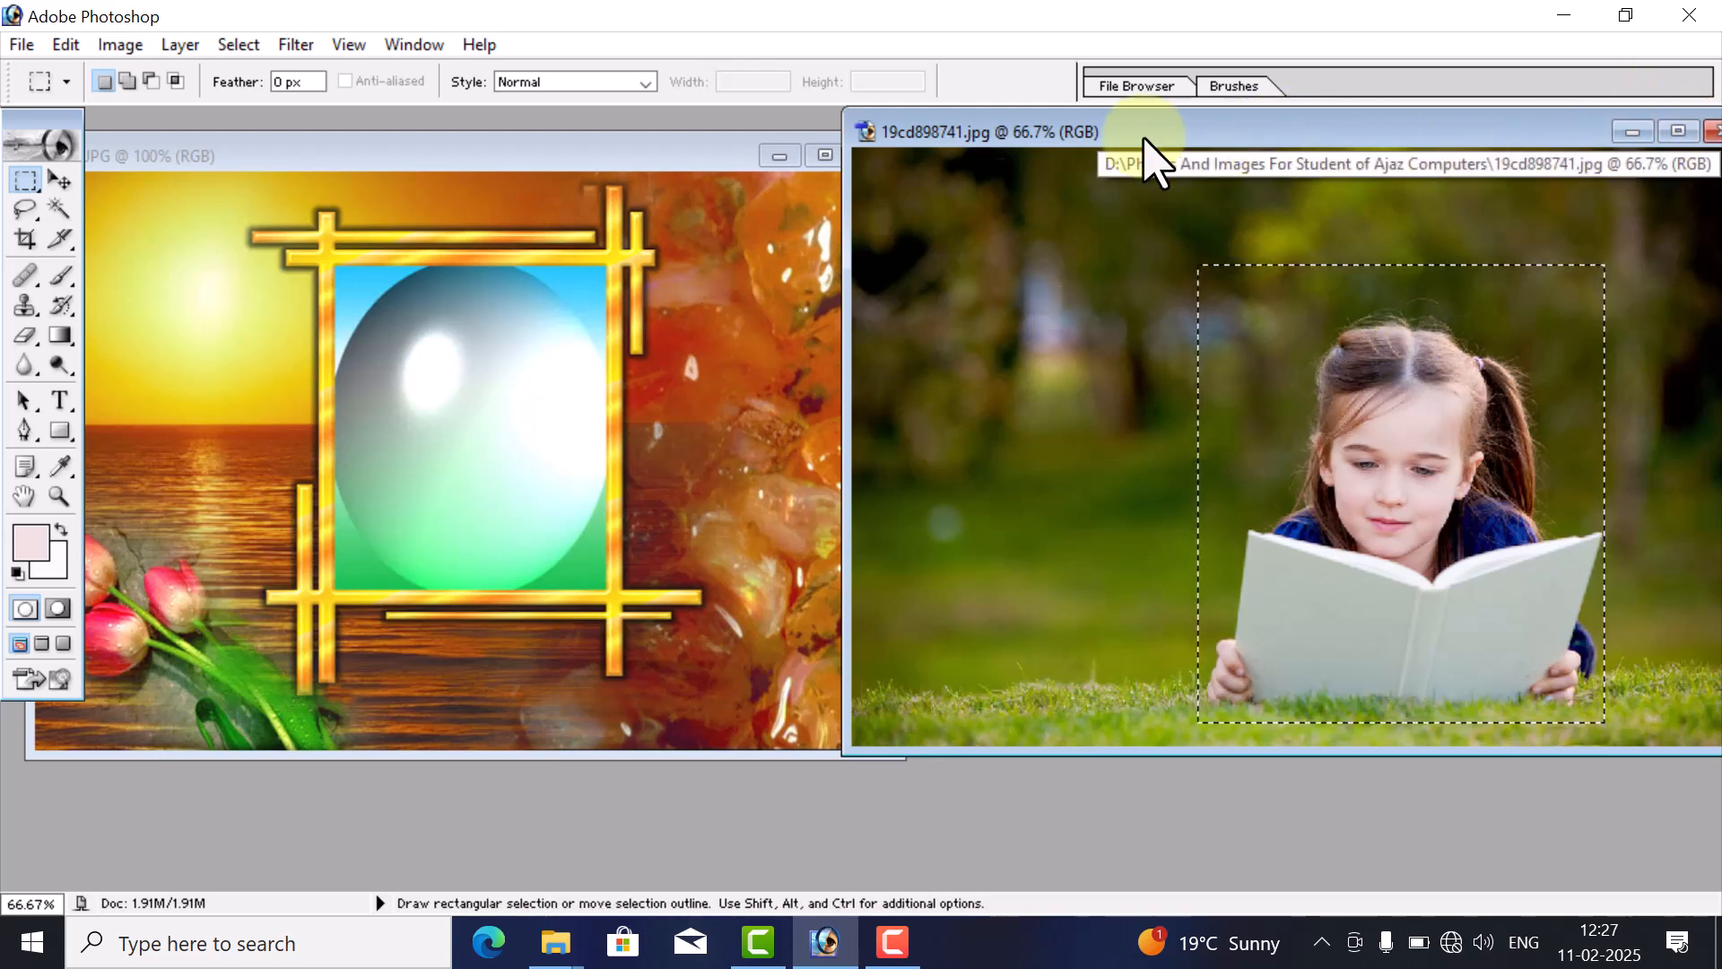
left_click(235, 45)
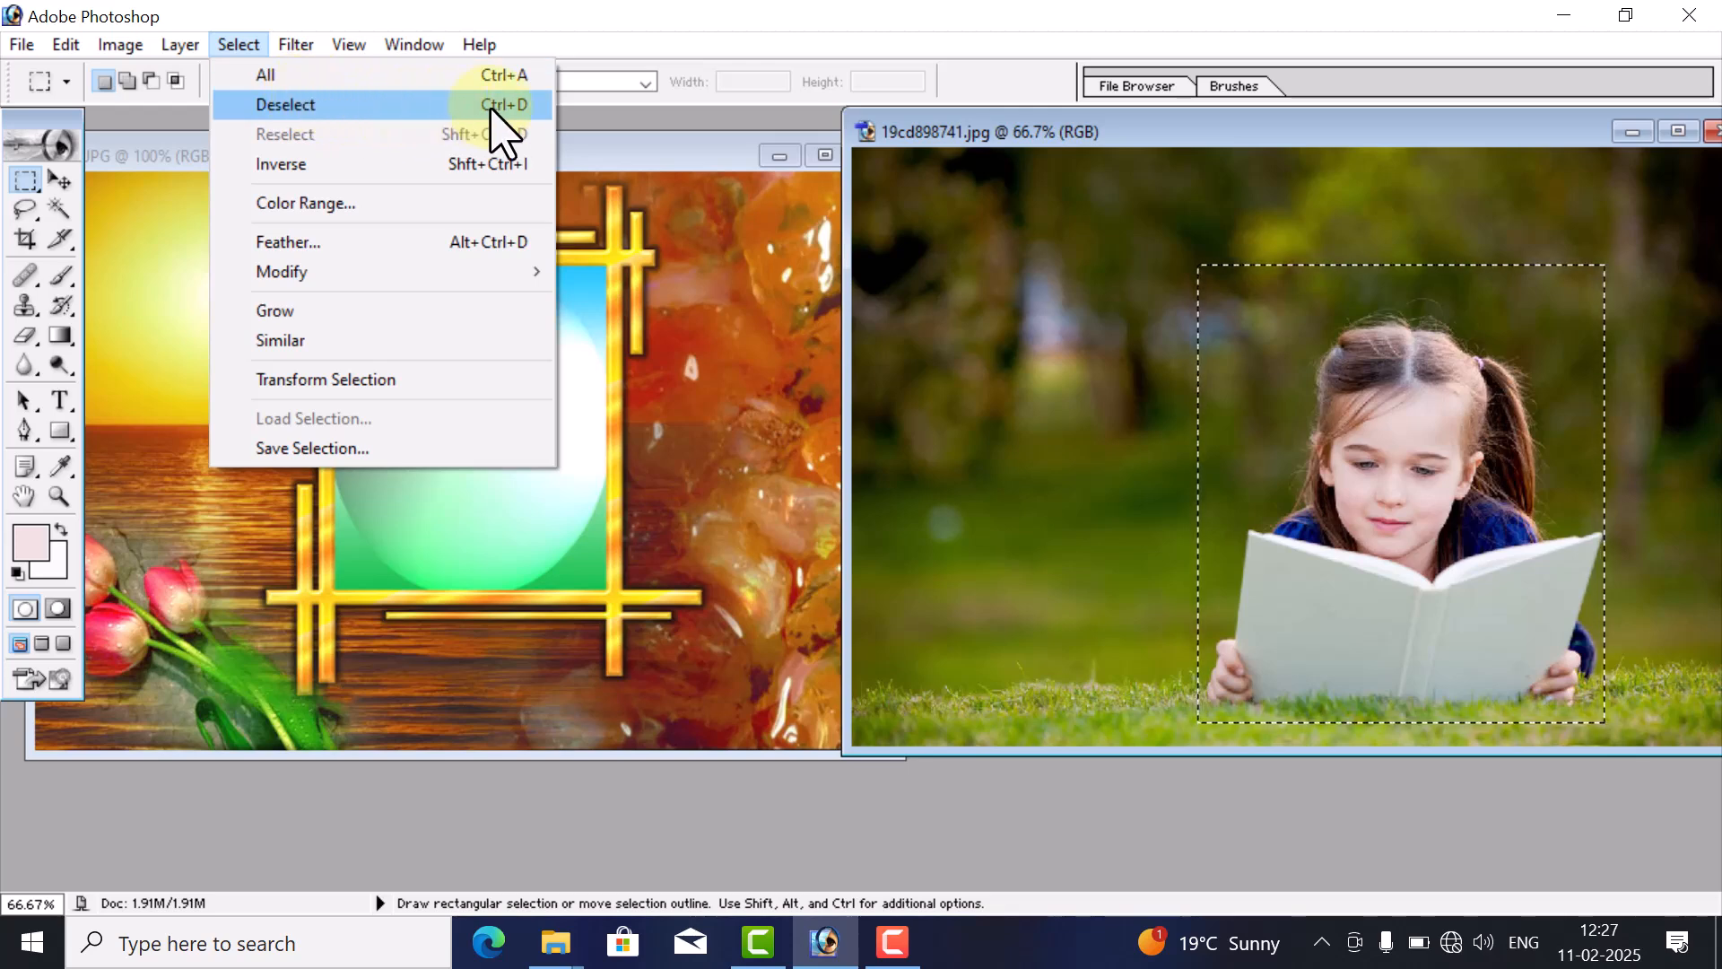
left_click(499, 131)
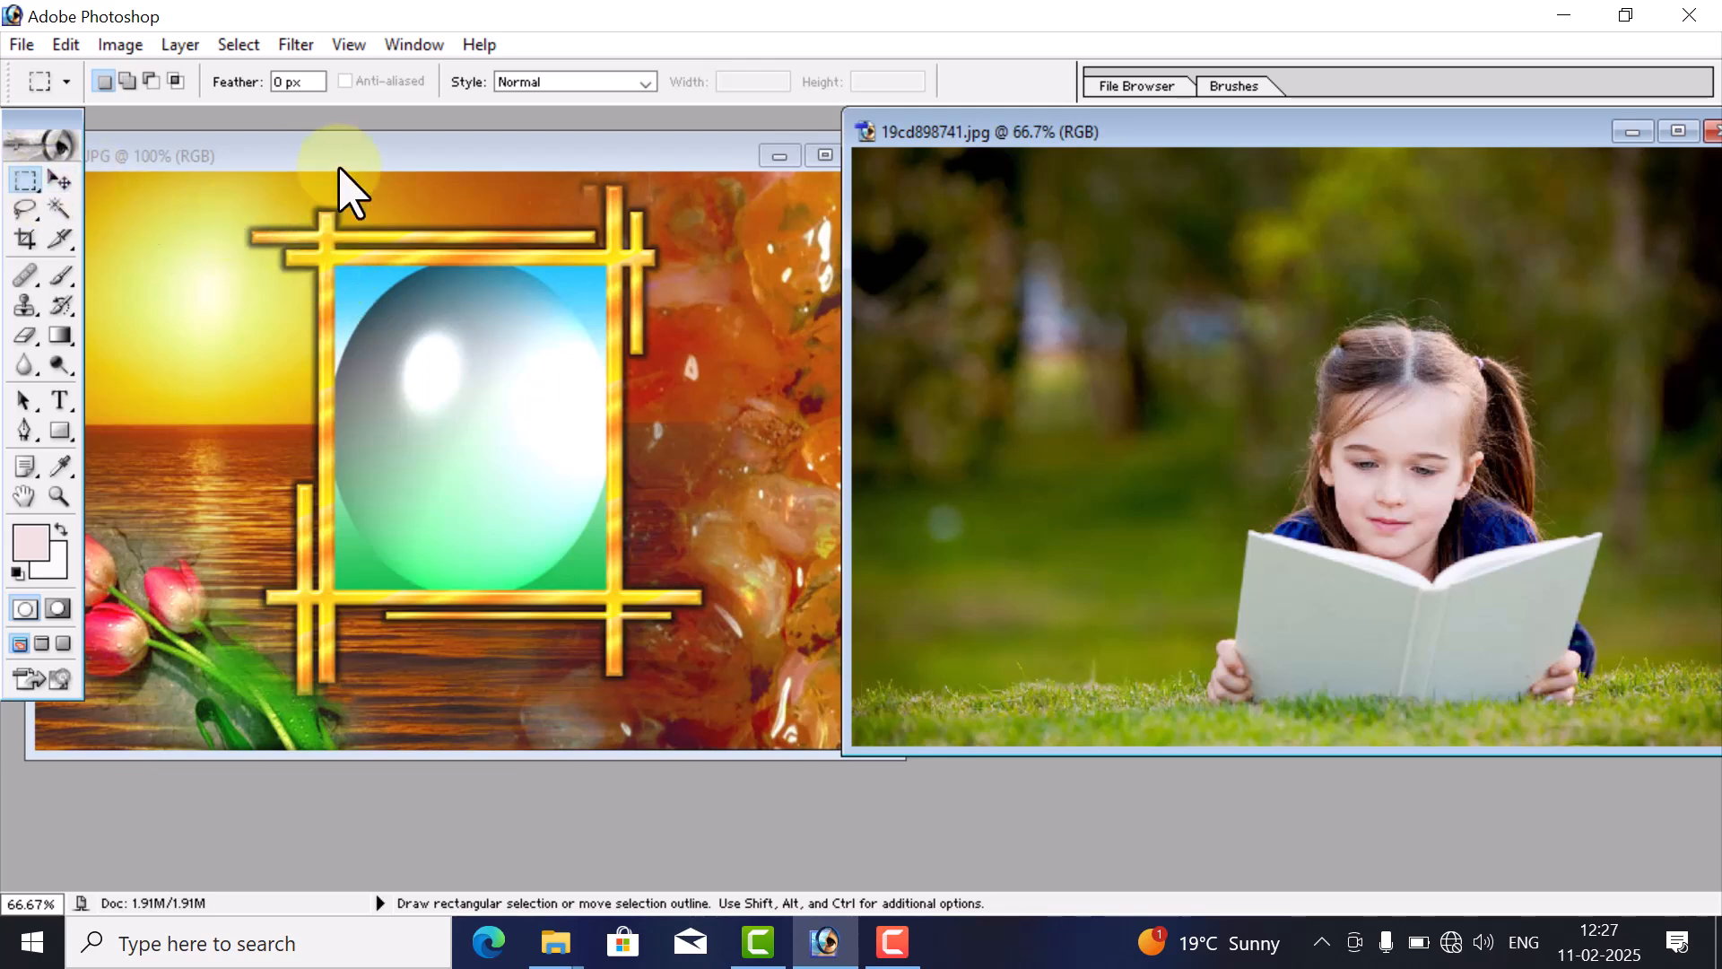
- Select the inner opening of the golden frame in 25.JPG with a rectangular marquee
double_click(1090, 137)
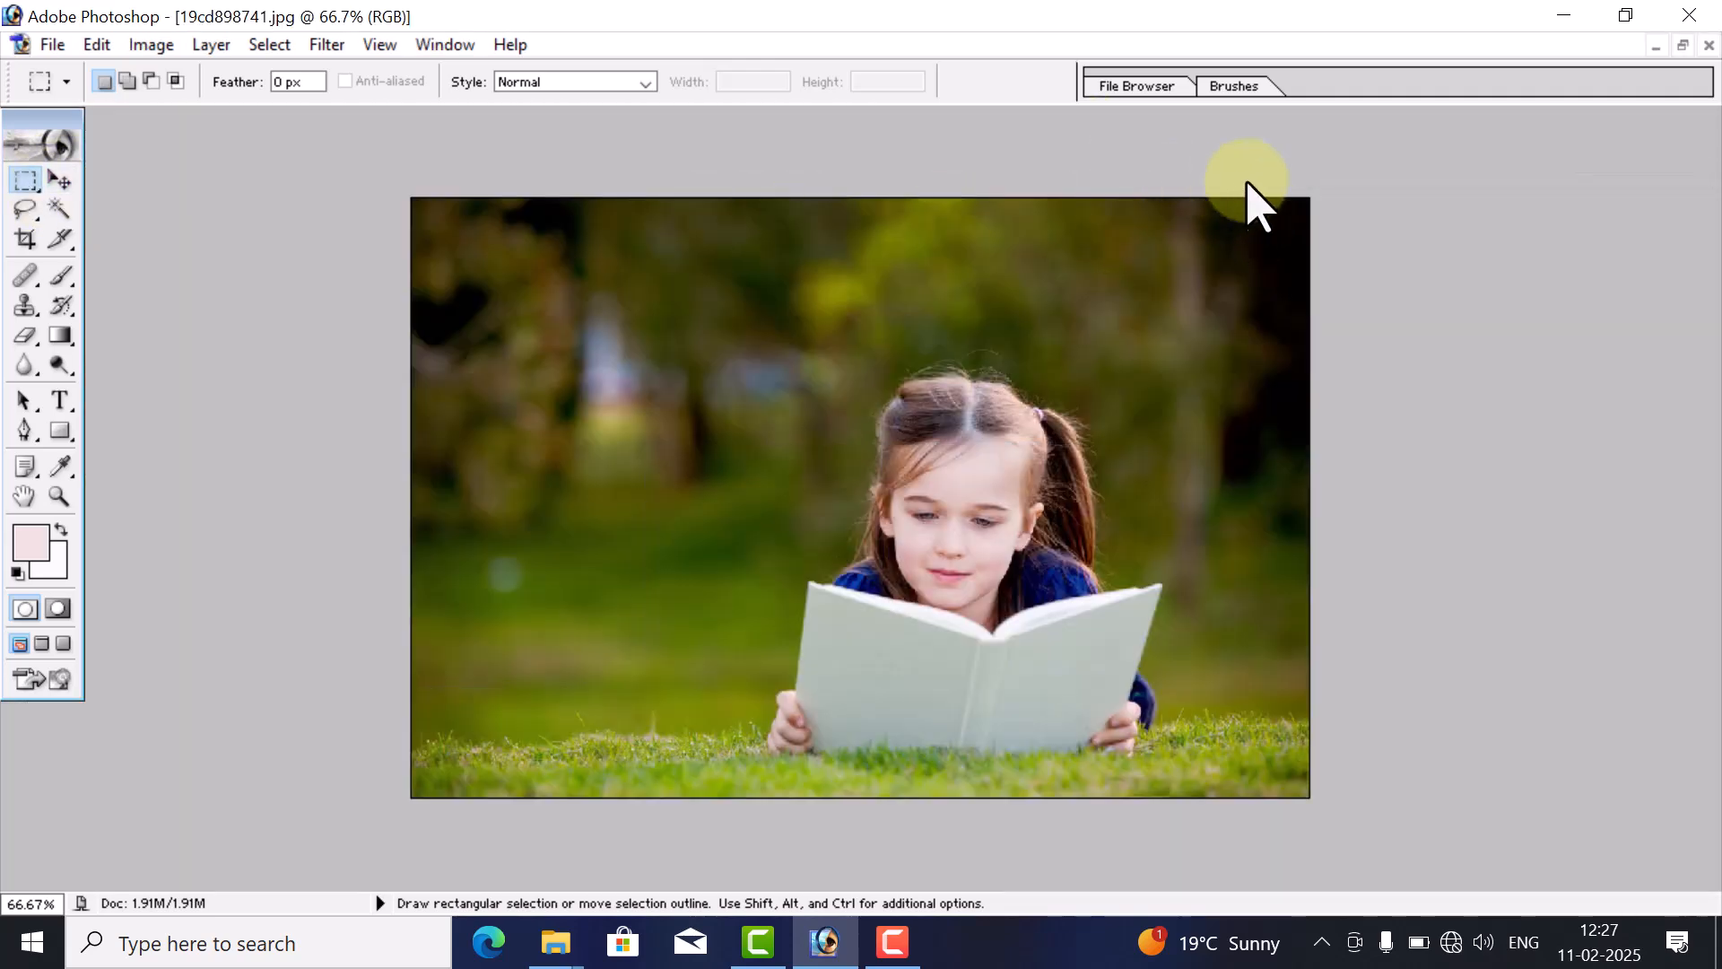
left_click(1683, 46)
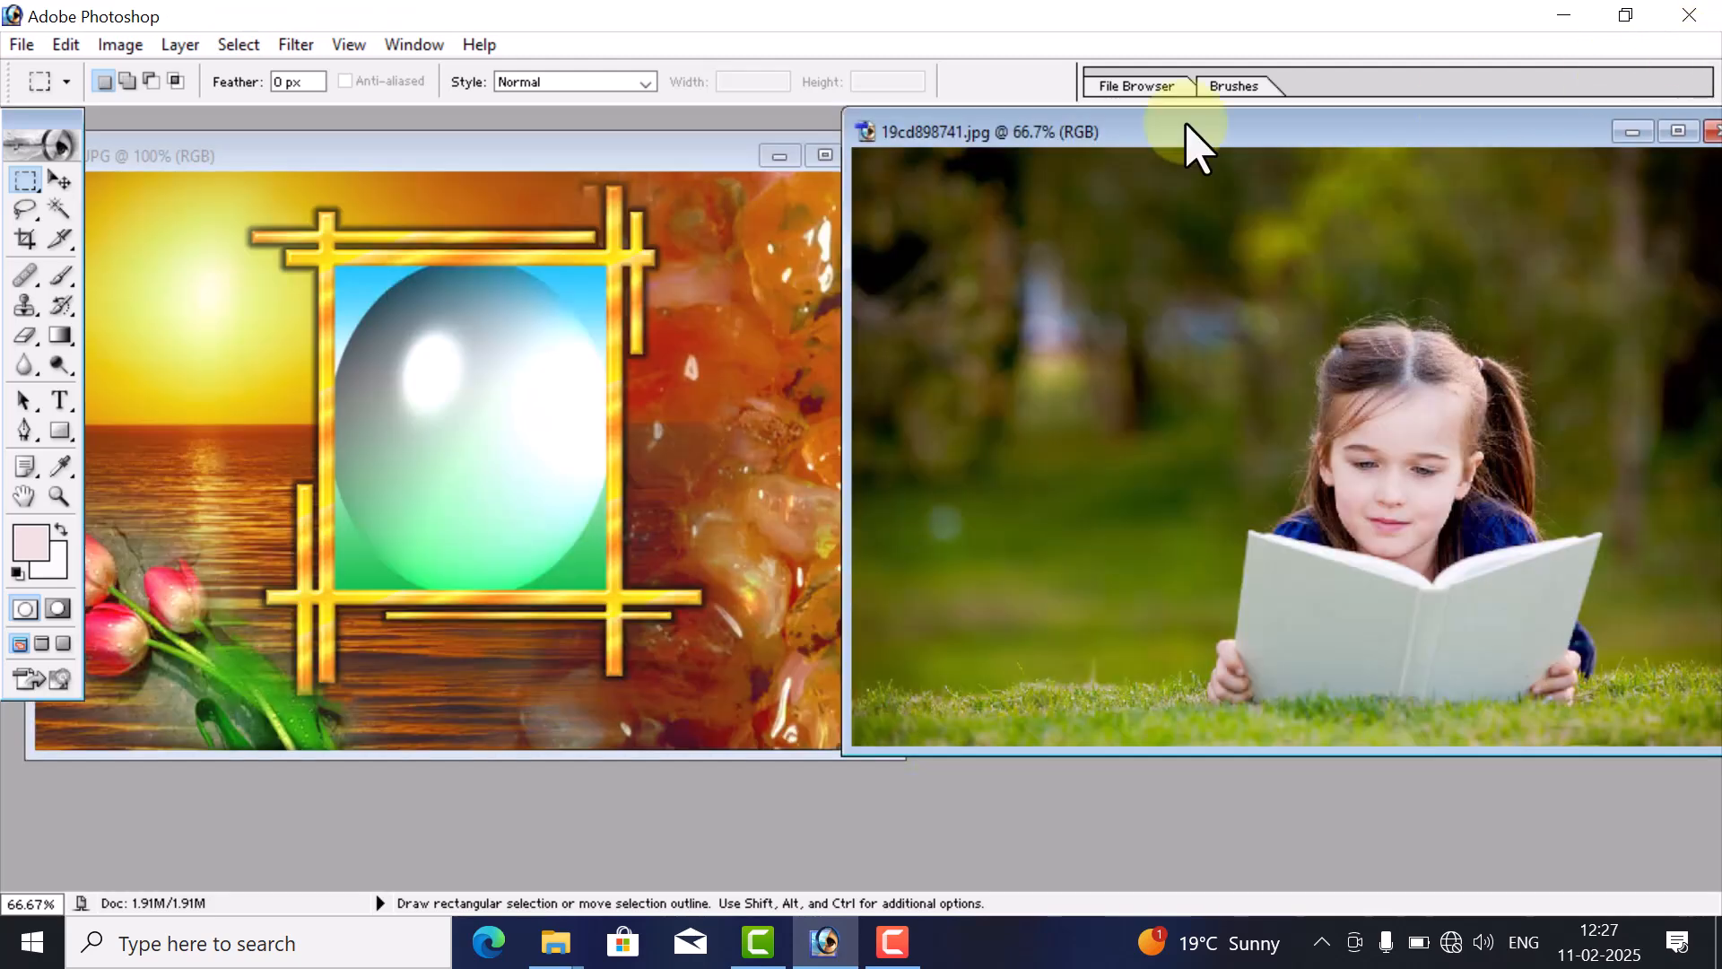
left_click(652, 170)
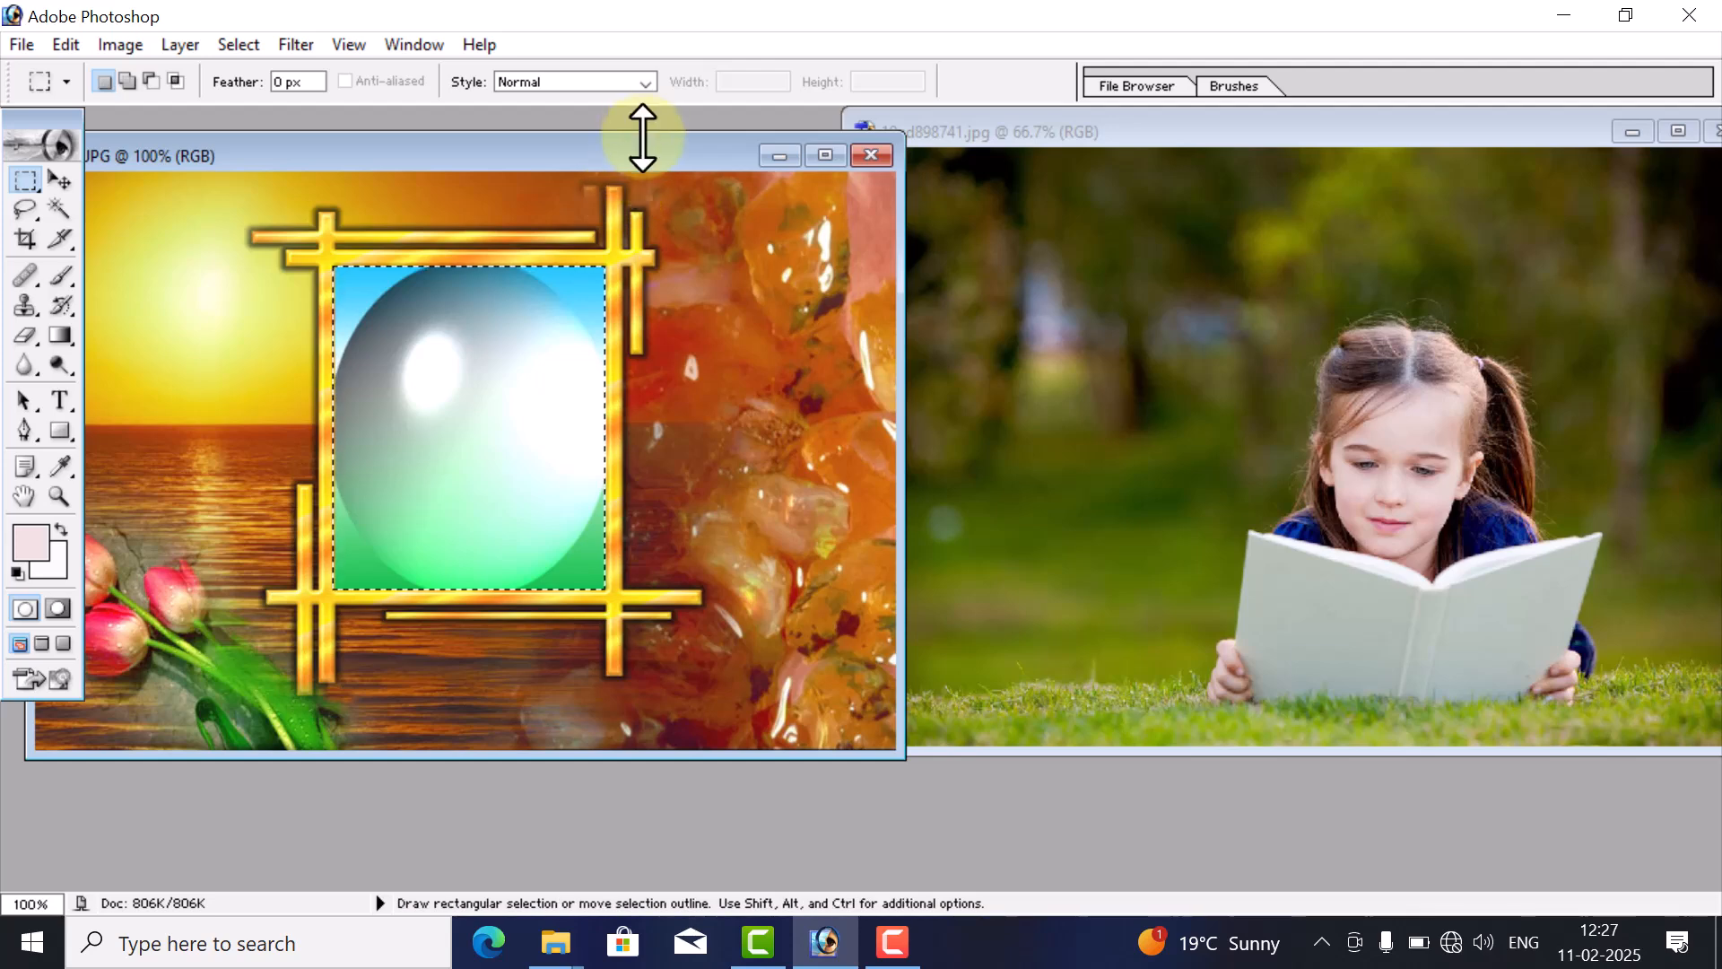
- Select the entire canvas of the girl's photo, 19cd898741.jpg
left_click(1333, 136)
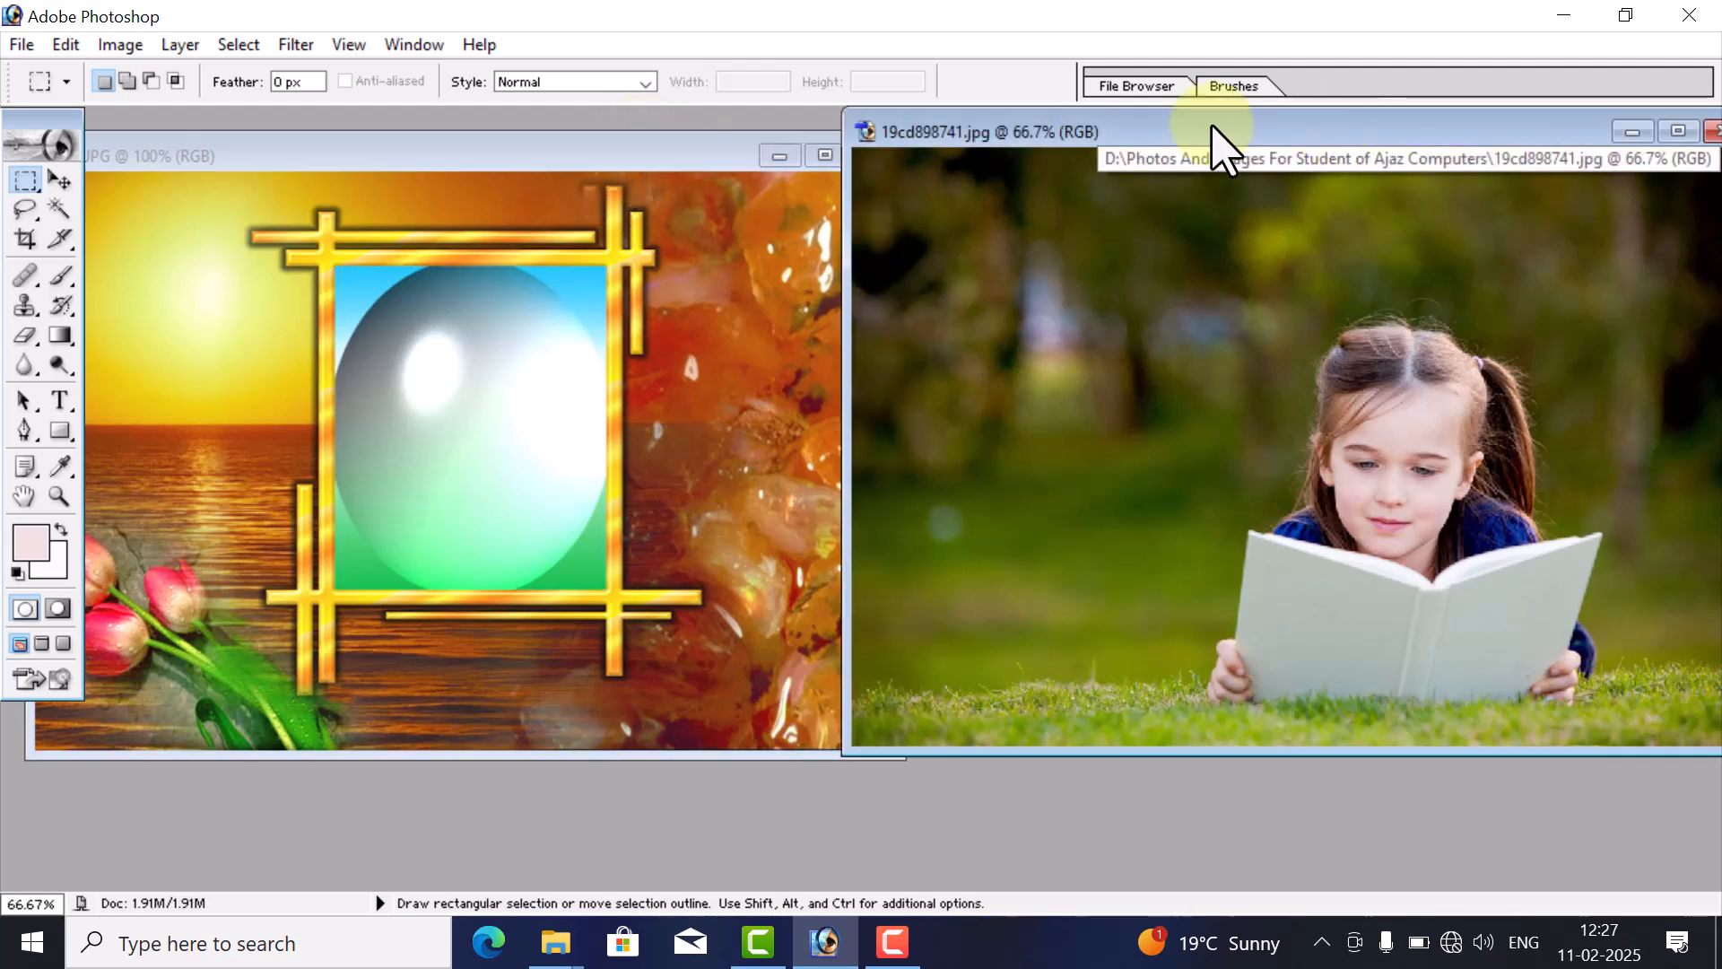
left_click(239, 45)
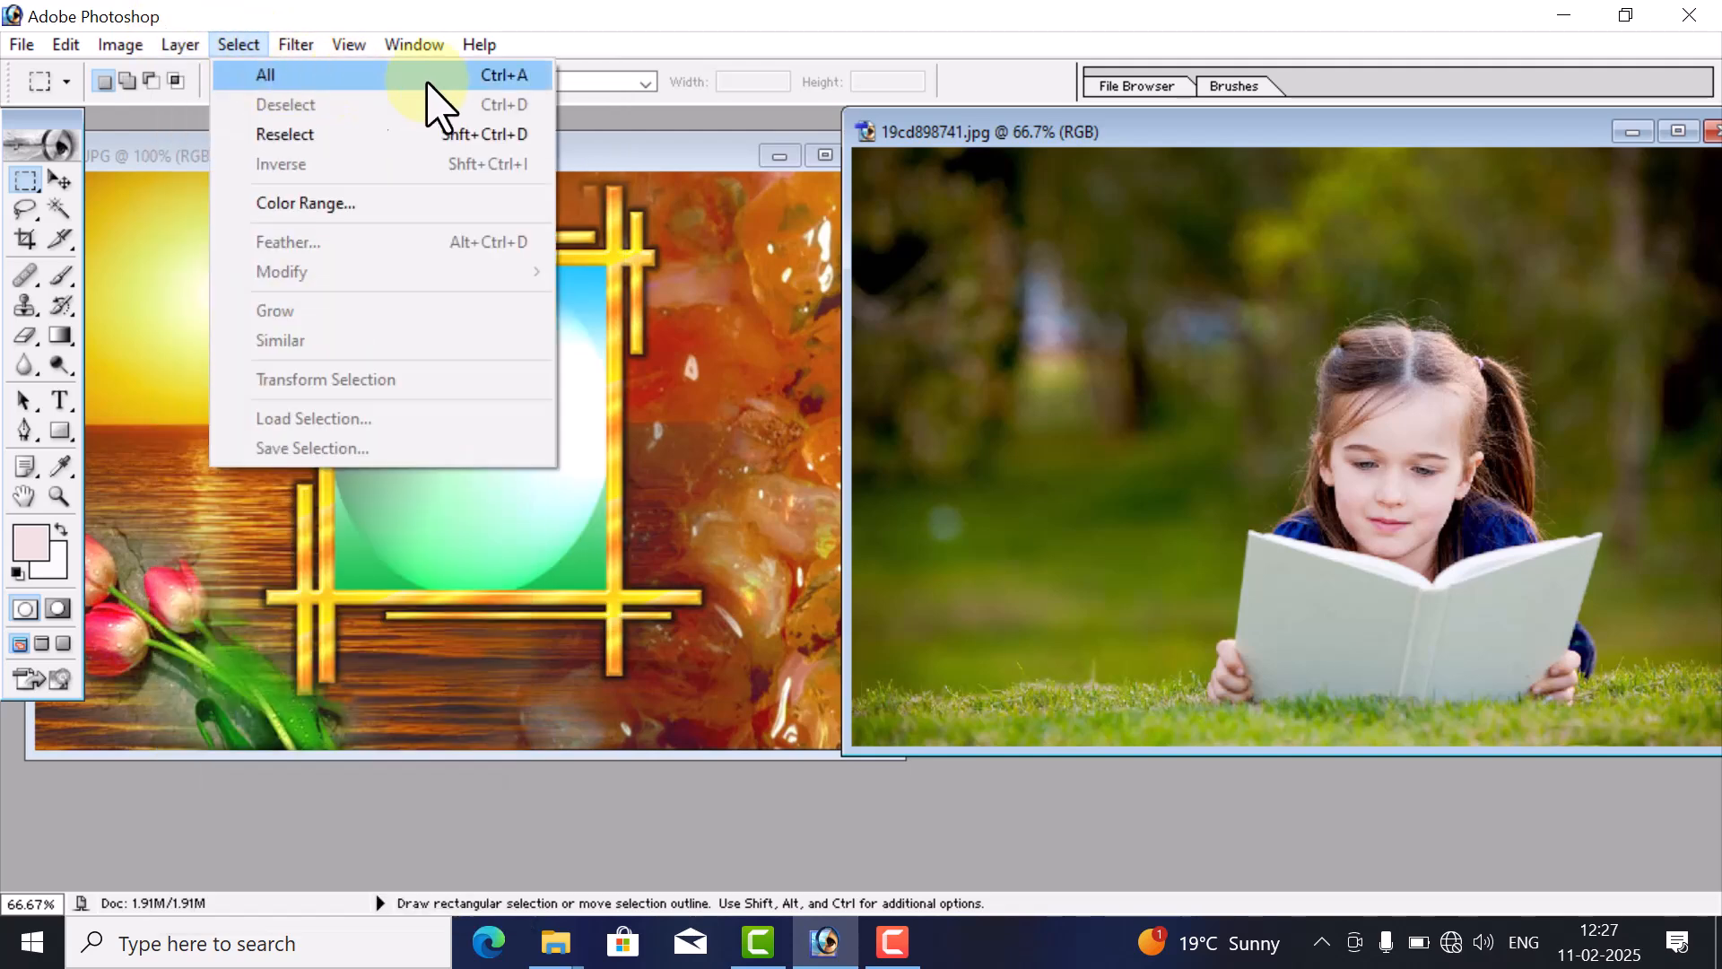
left_click(491, 78)
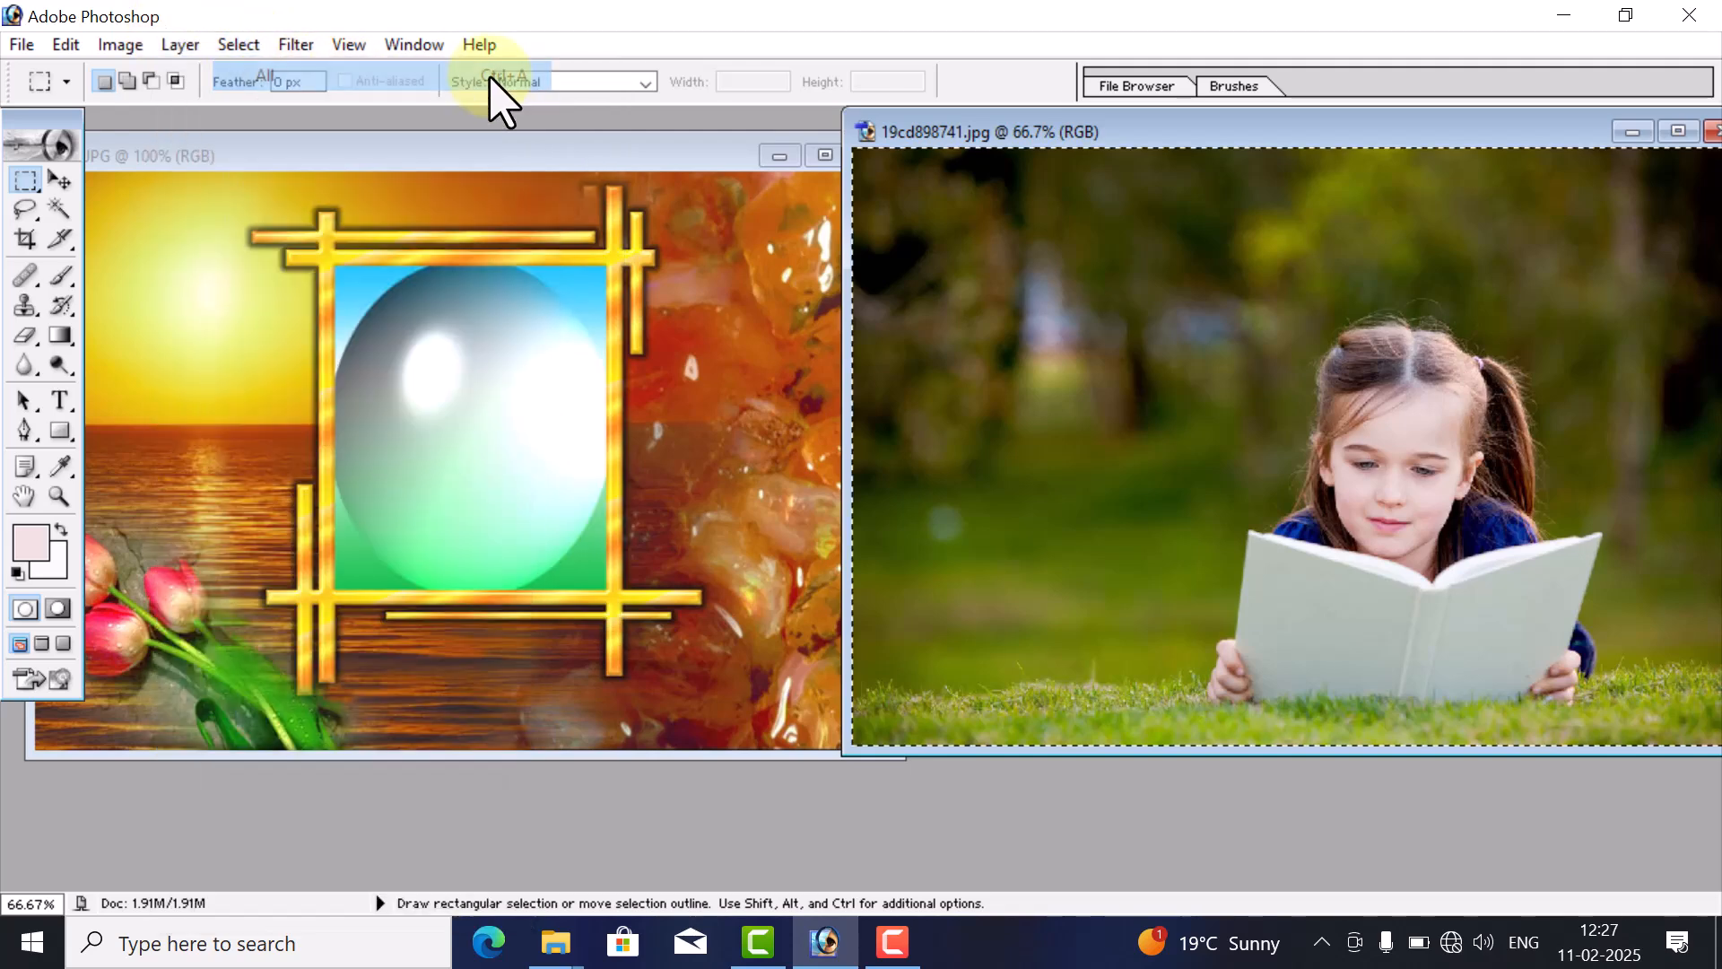
left_click(642, 157)
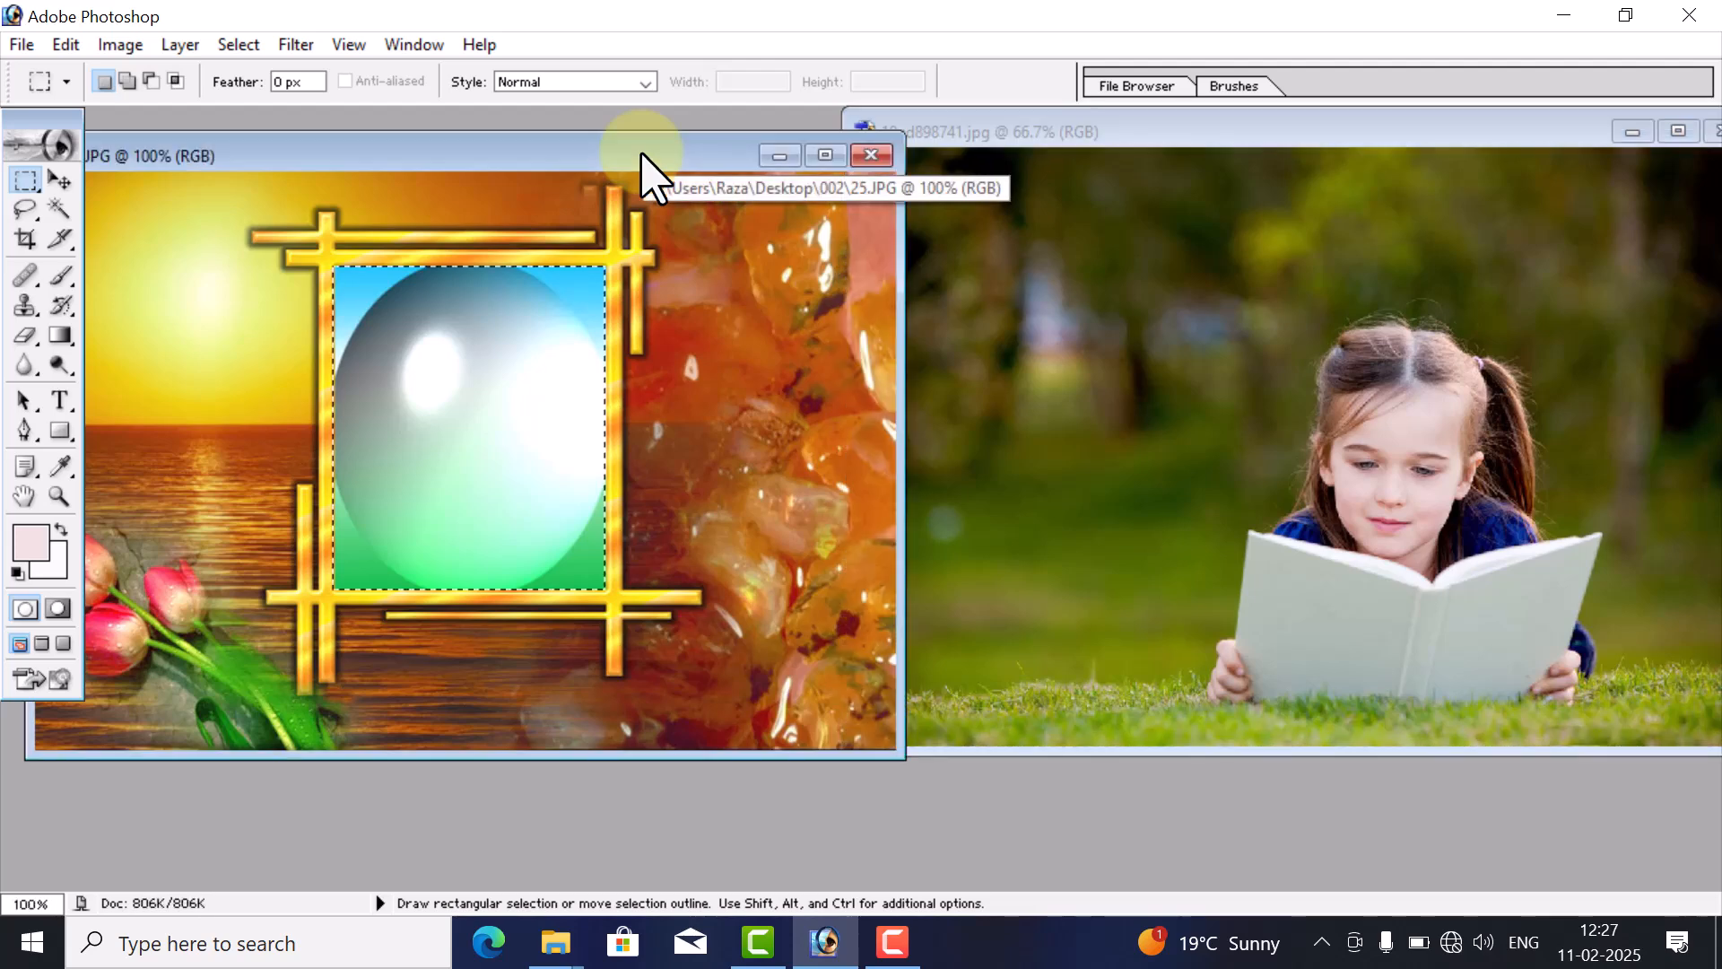
left_click(67, 45)
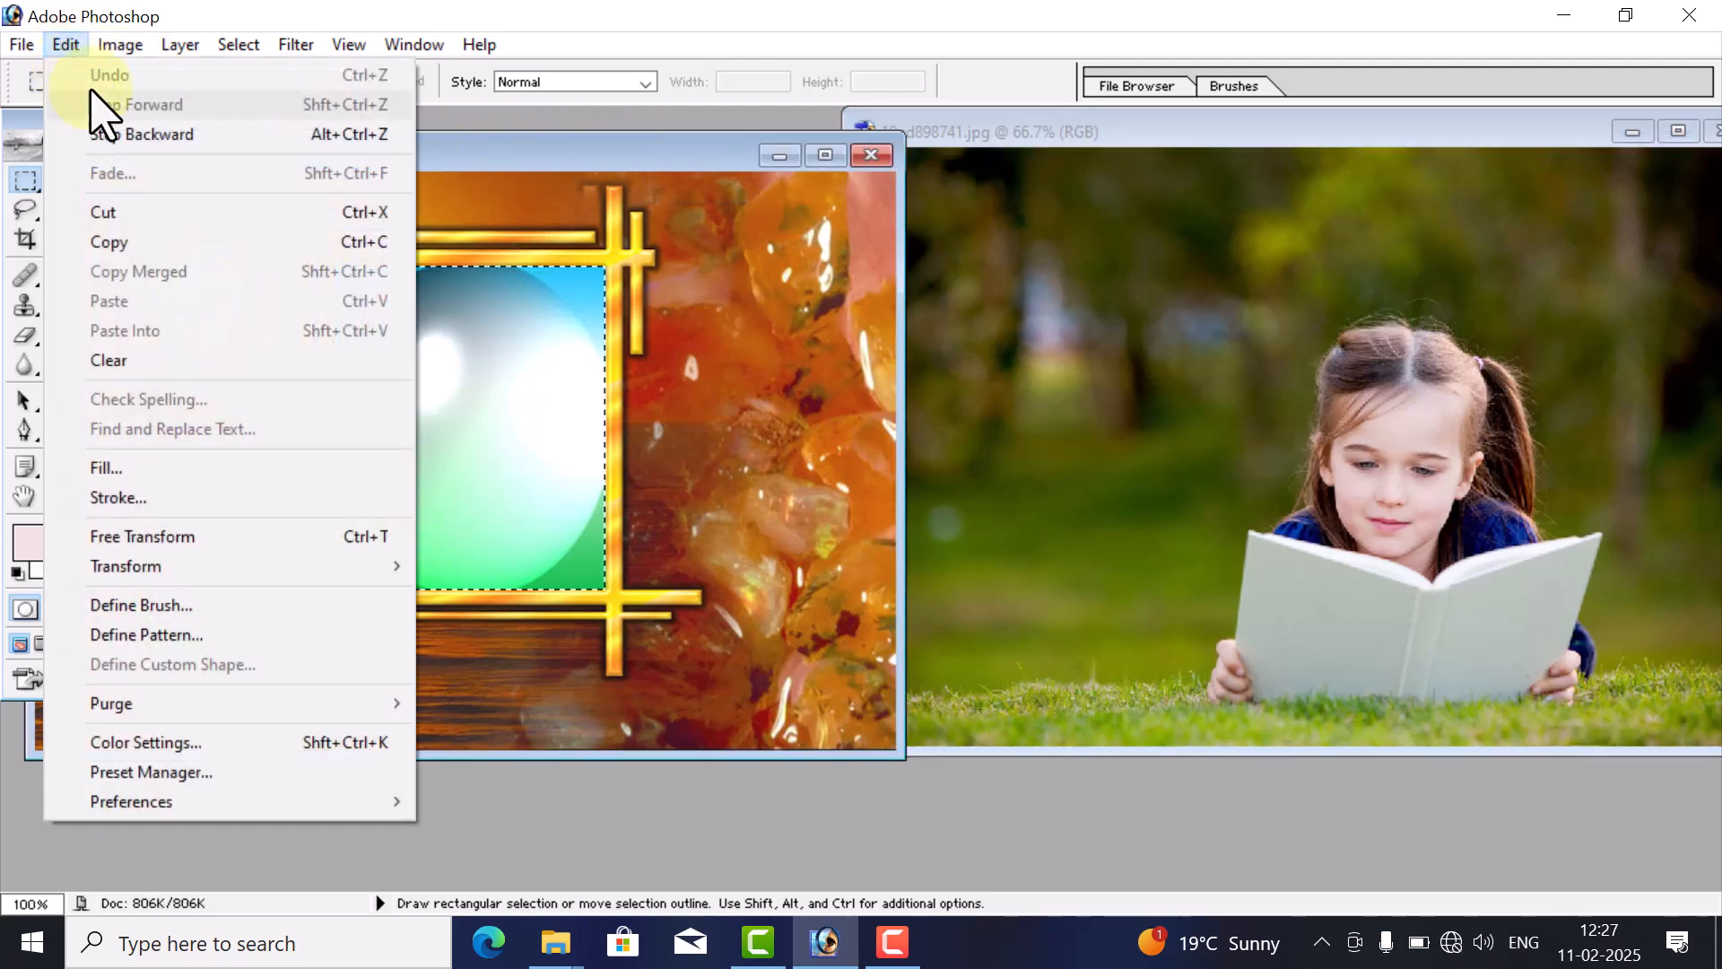
left_click(490, 159)
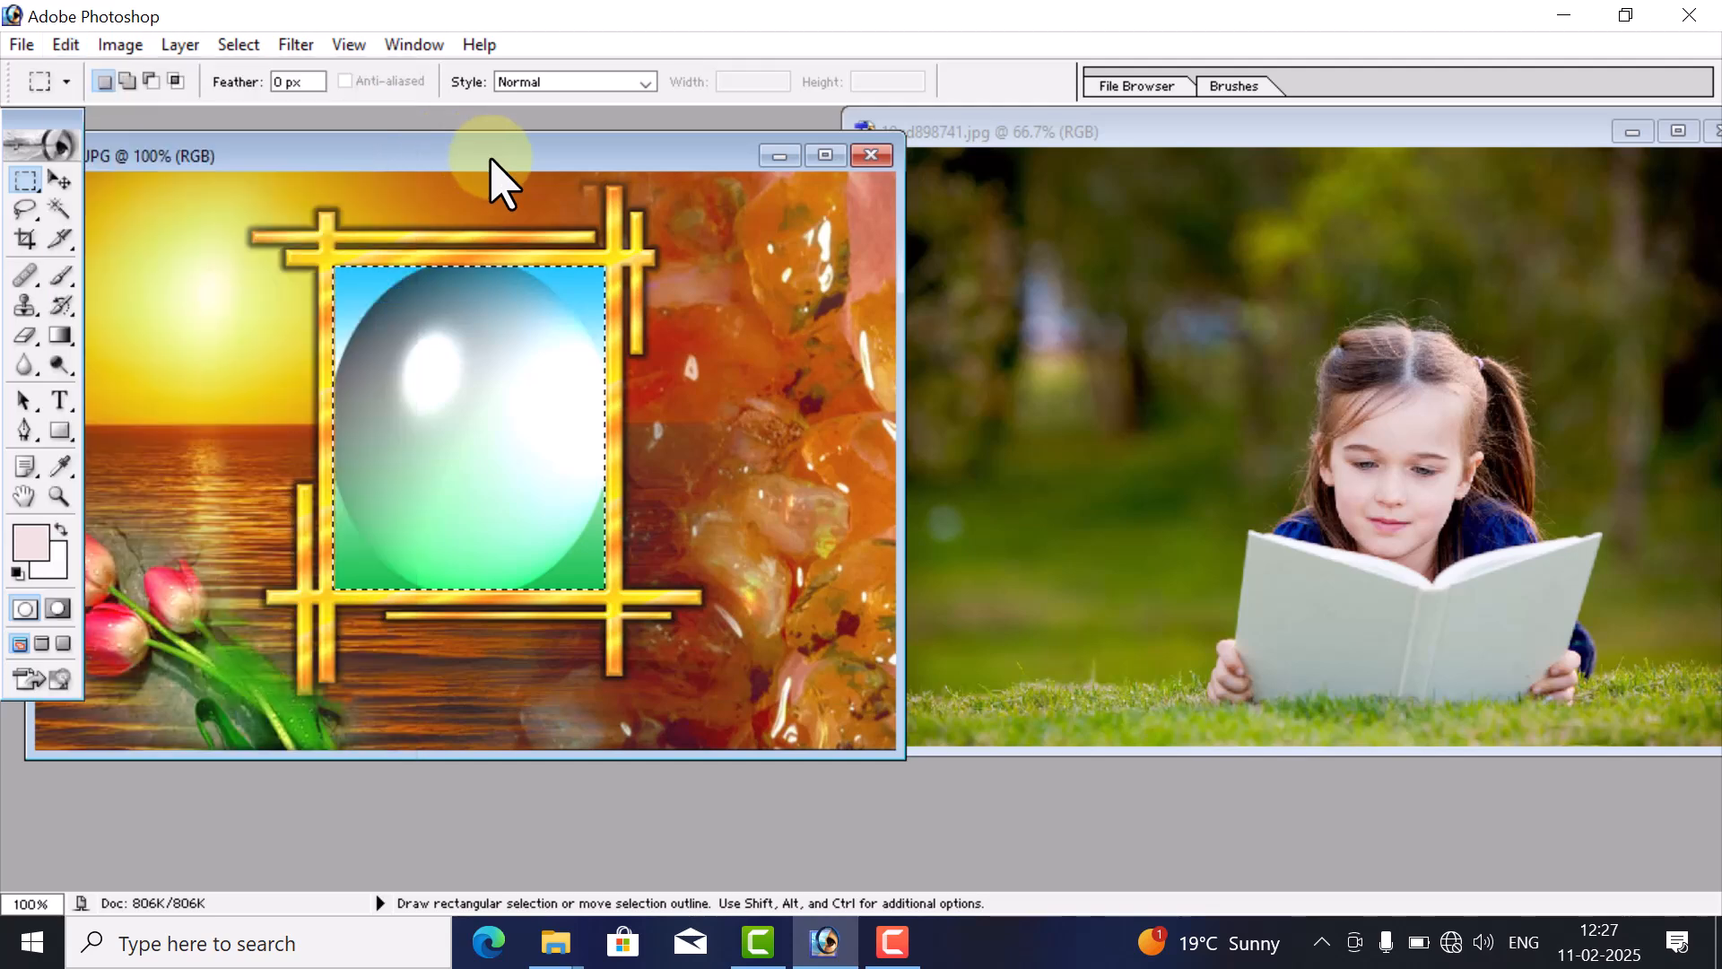
- Select all of the girl's photo again and copy it
left_click(1057, 179)
key("ctrl+a")
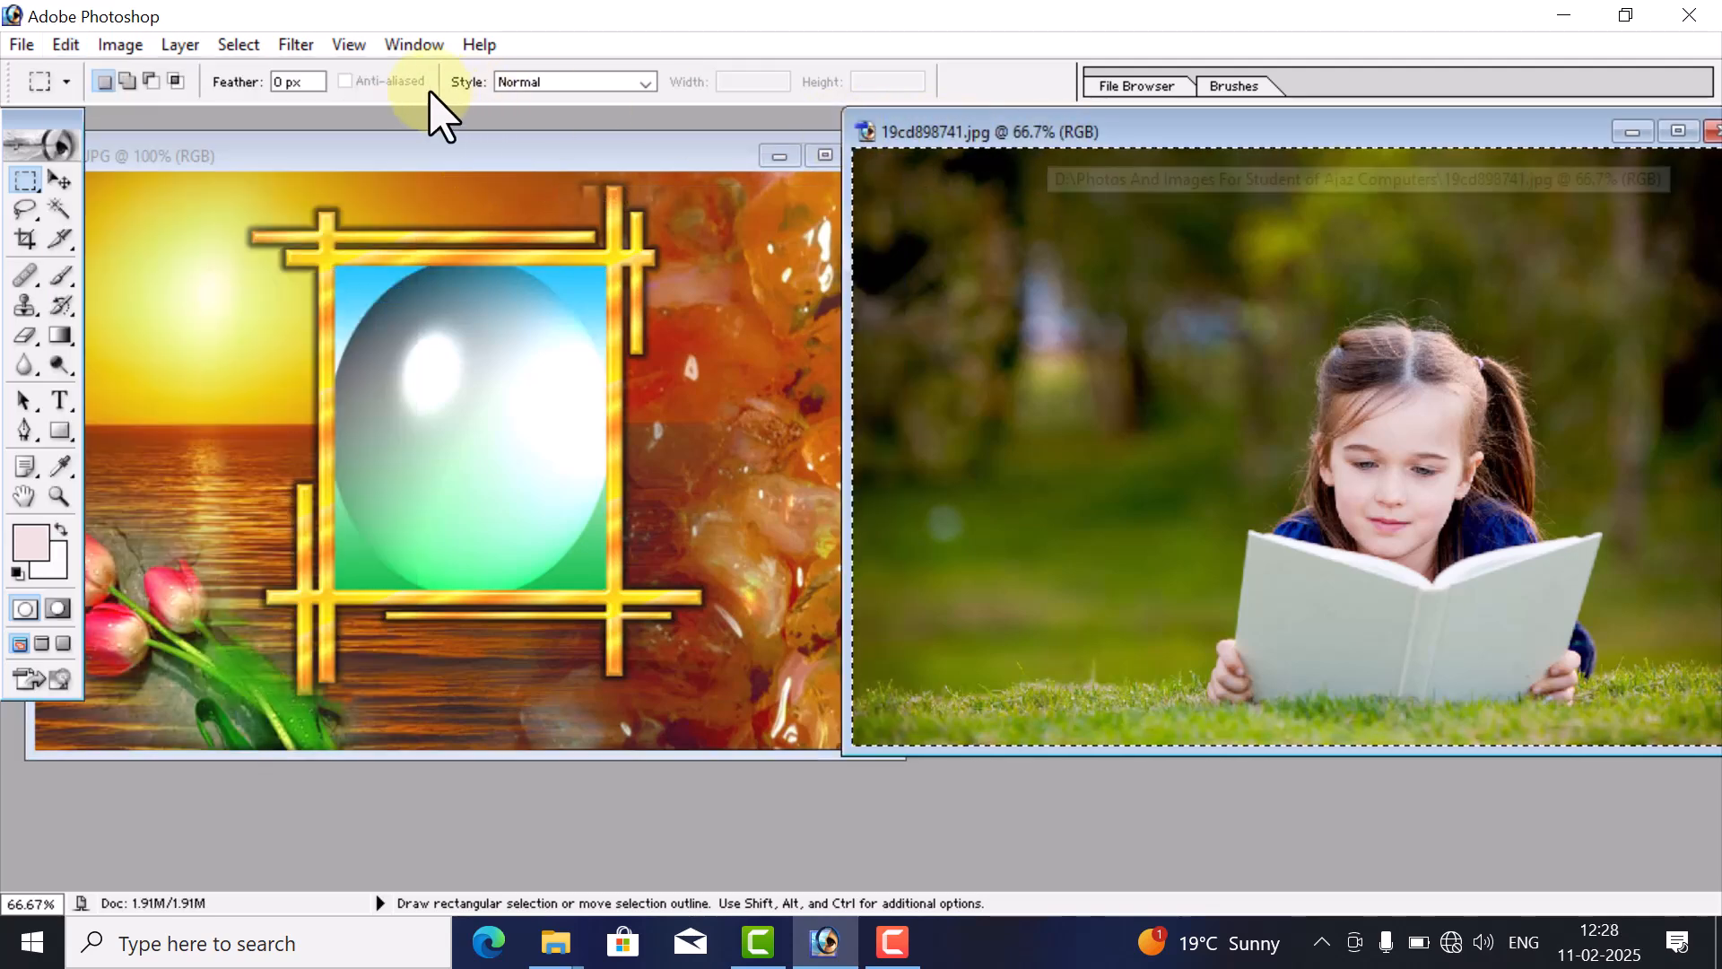
left_click(63, 45)
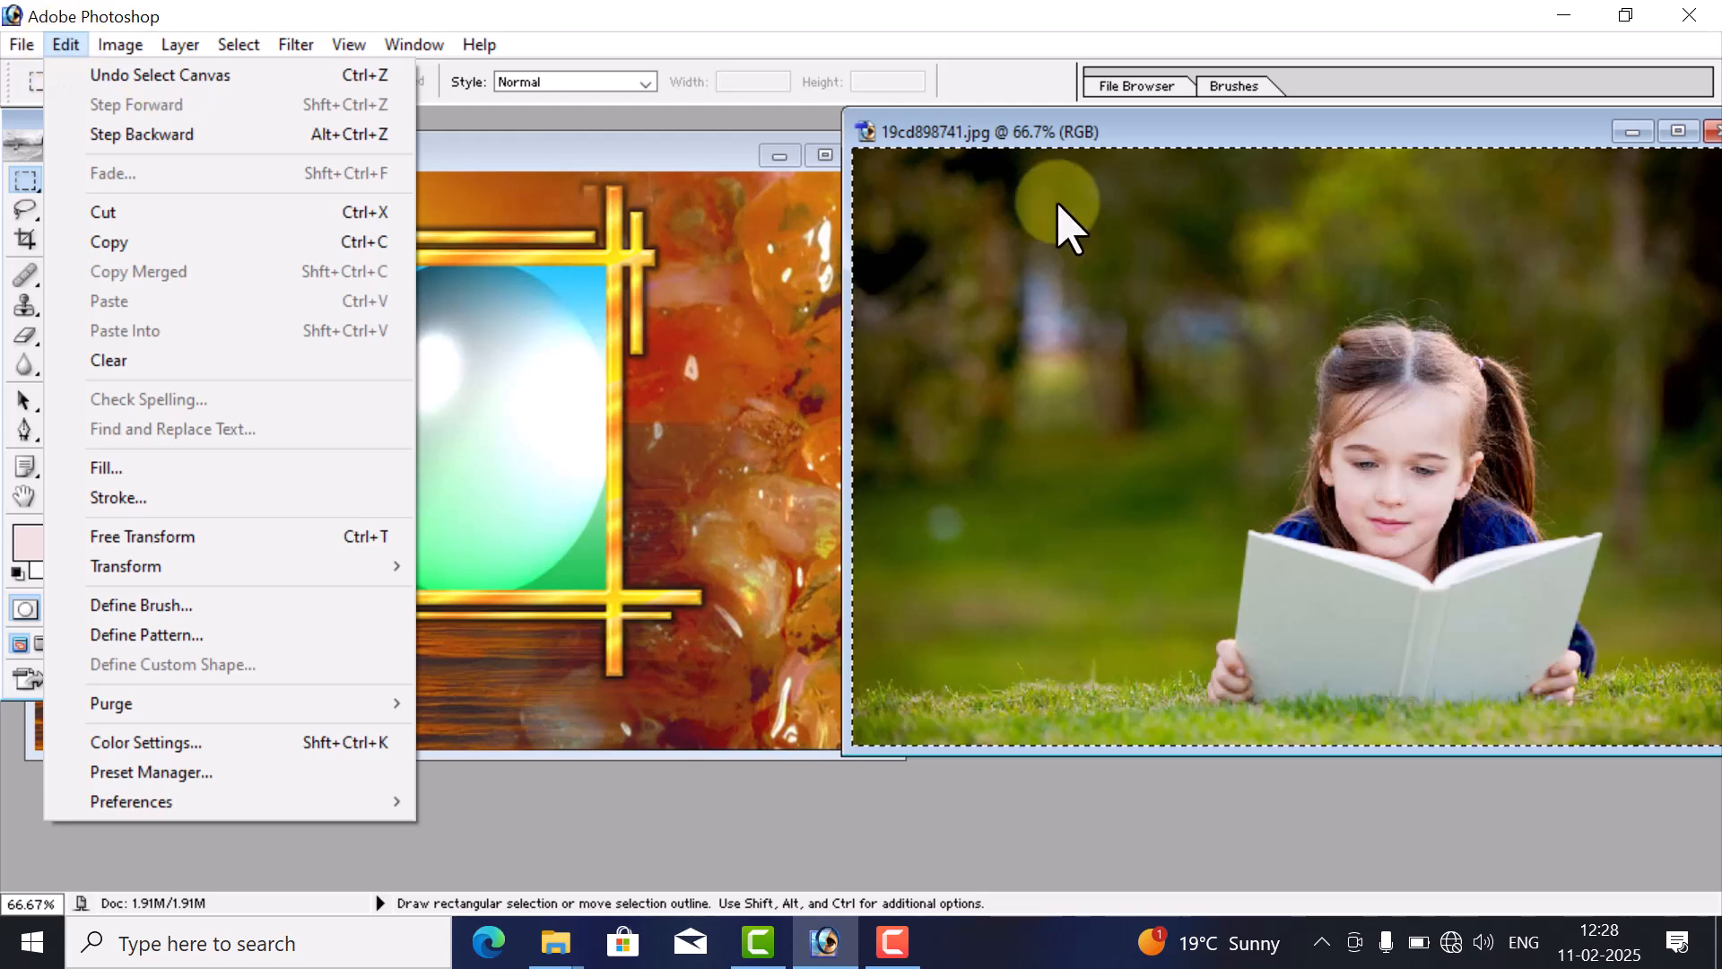
left_click(192, 244)
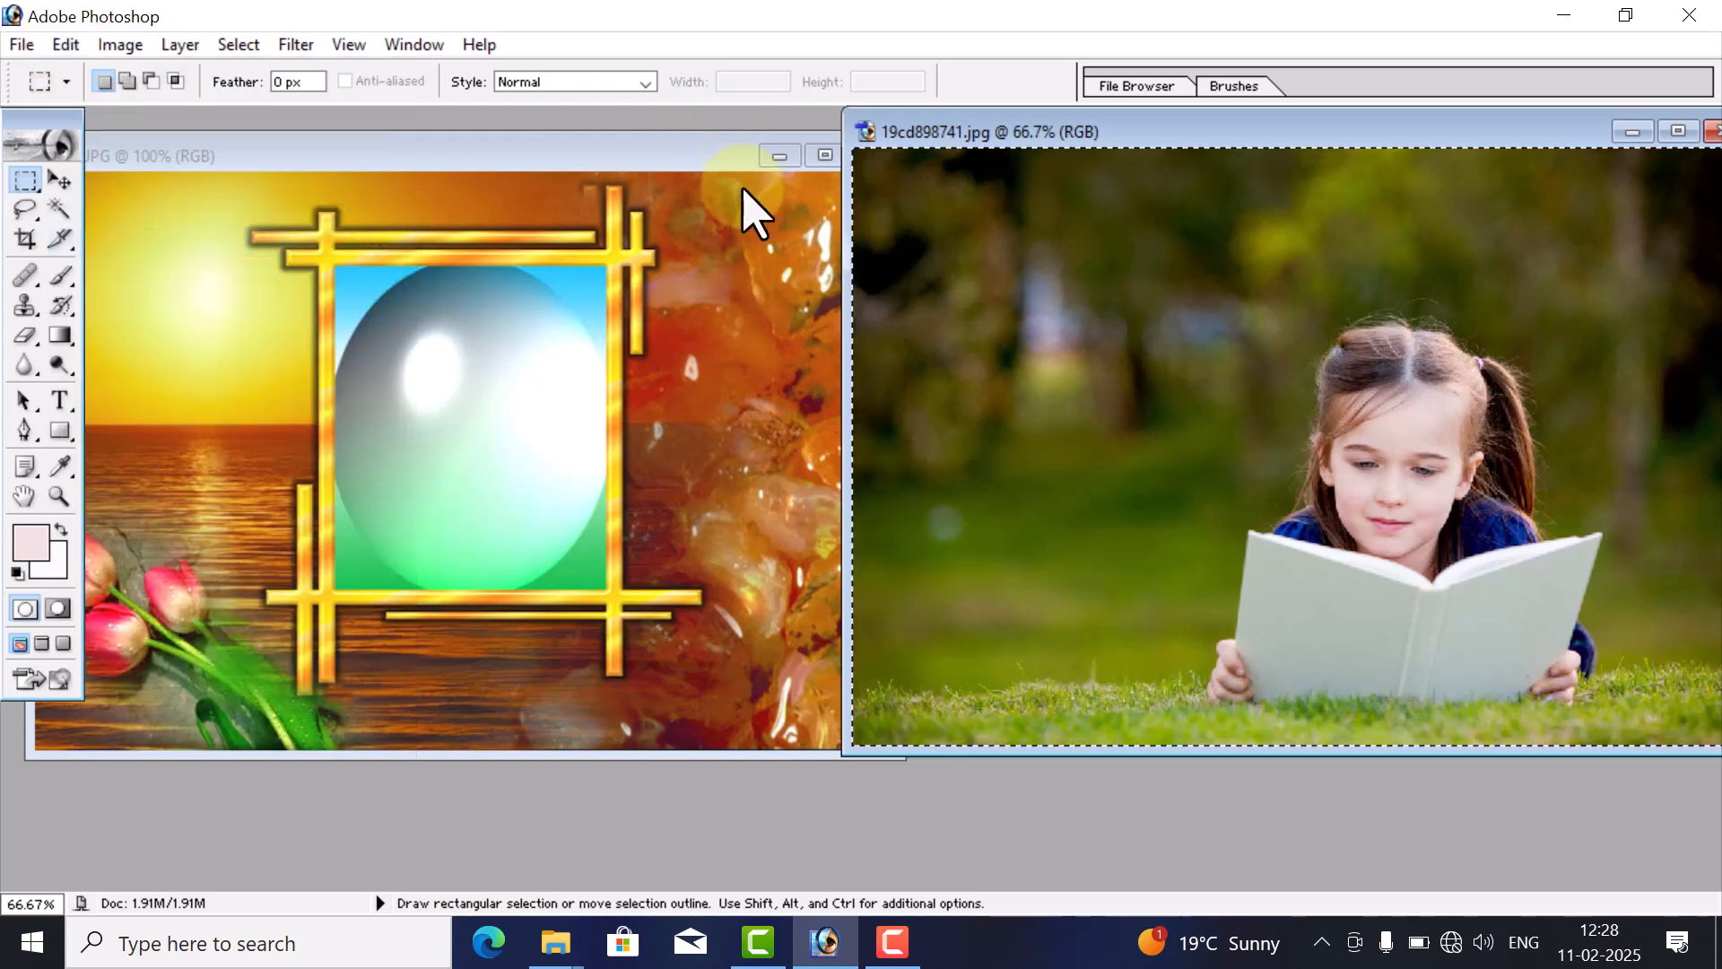
- Paste the copied photo into the selected frame opening of 25.JPG with Paste Into
left_click(628, 158)
left_click(66, 45)
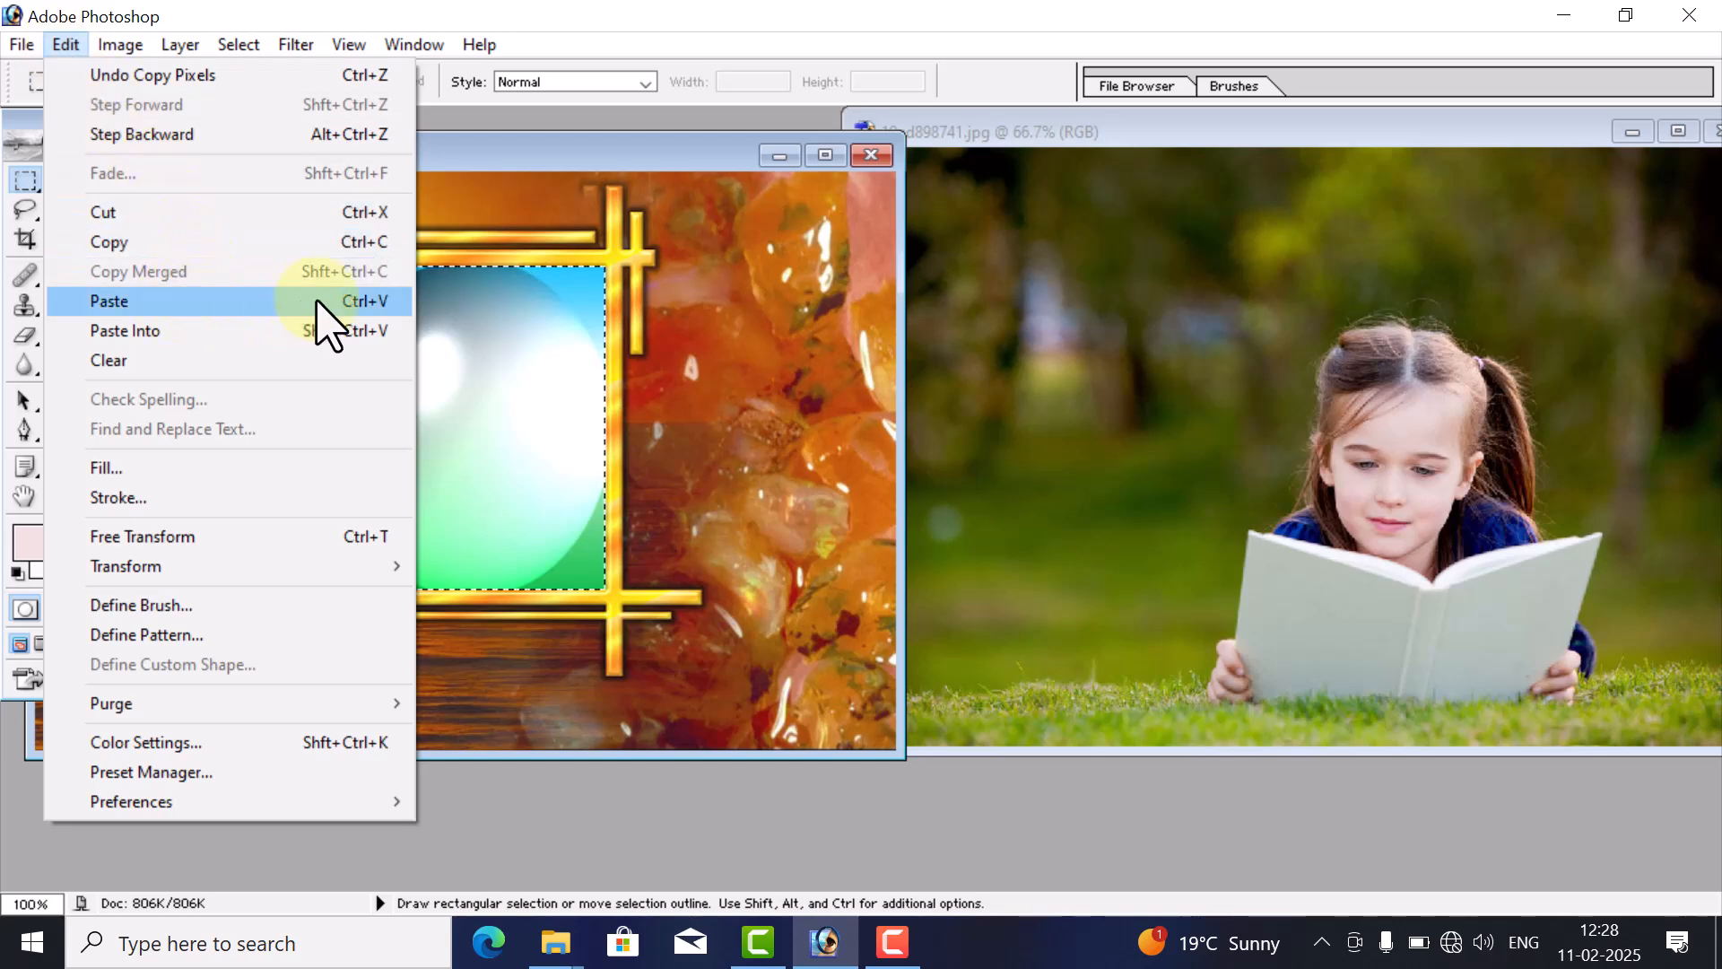
left_click(183, 331)
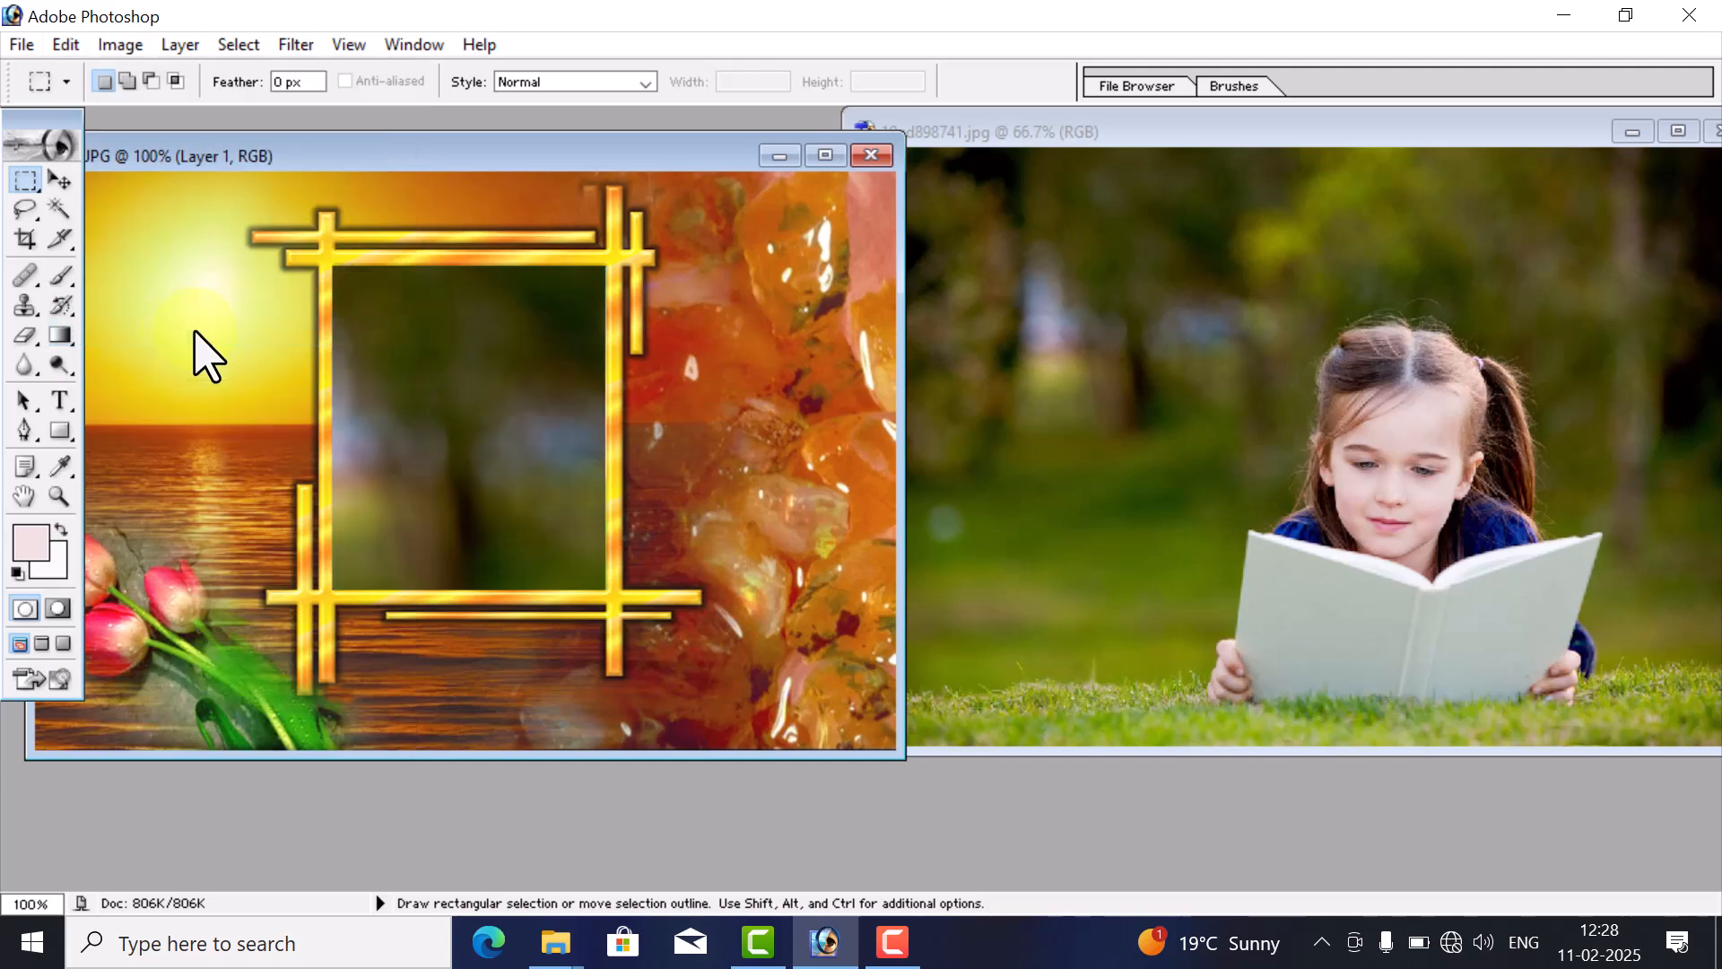
- Maximize the 25.JPG window and fit the image to the screen
left_click(826, 157)
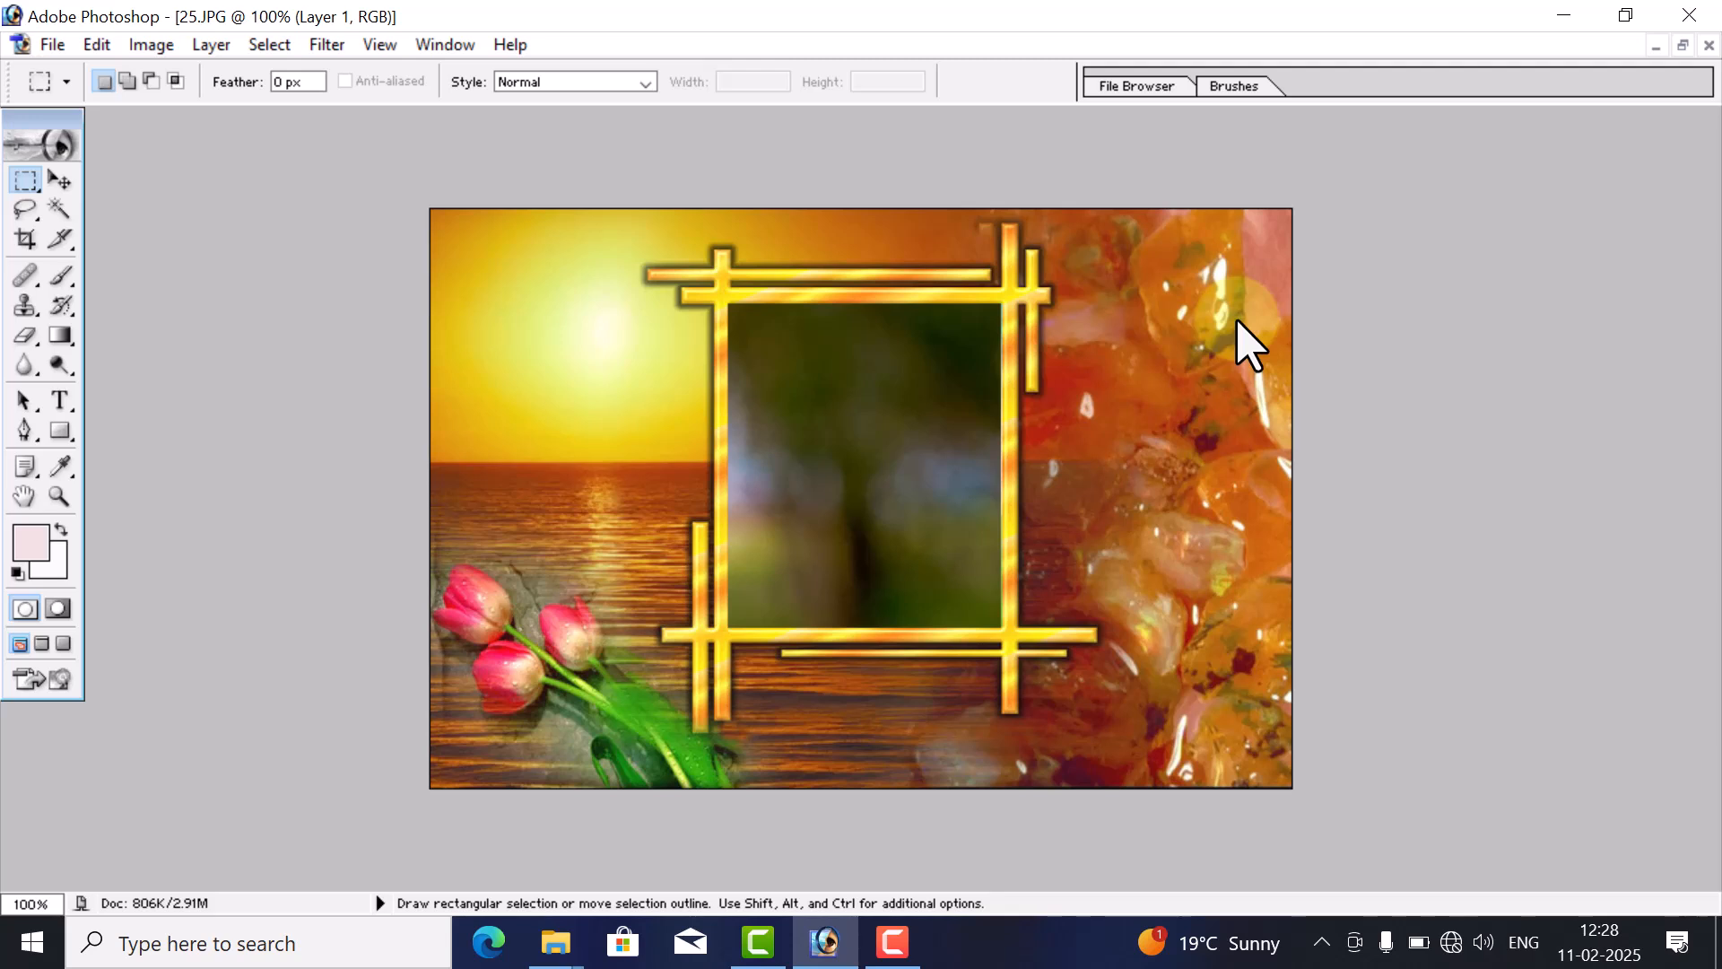
left_click(946, 245)
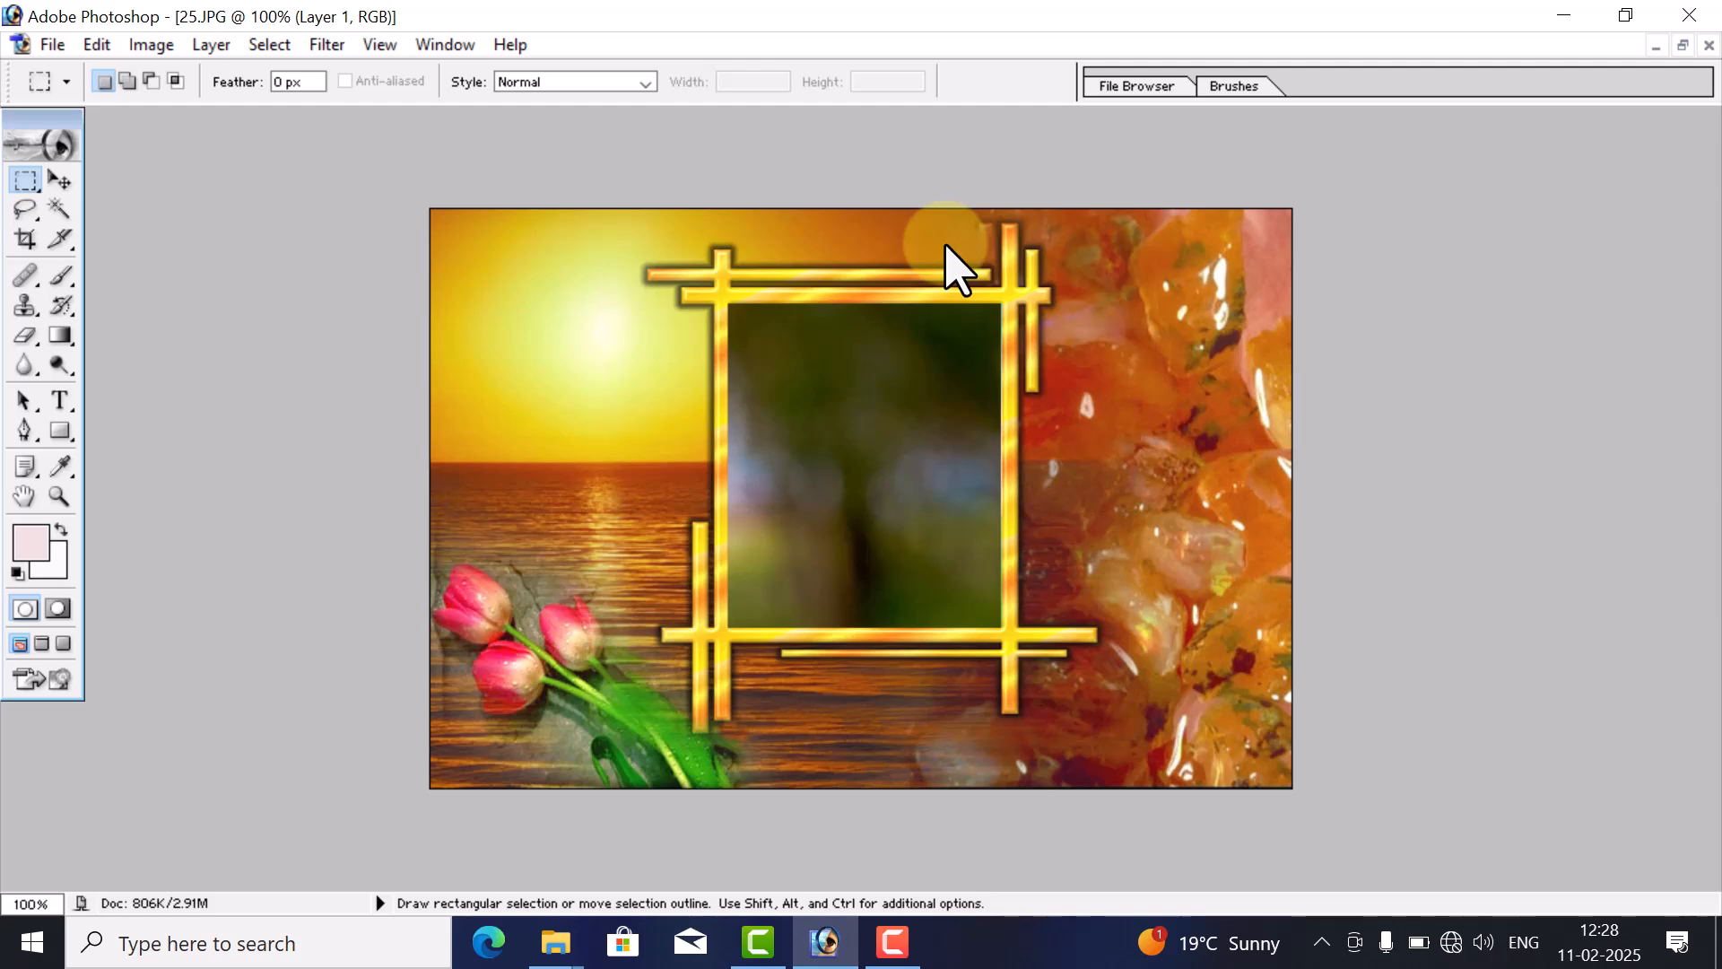
key("ctrl+0")
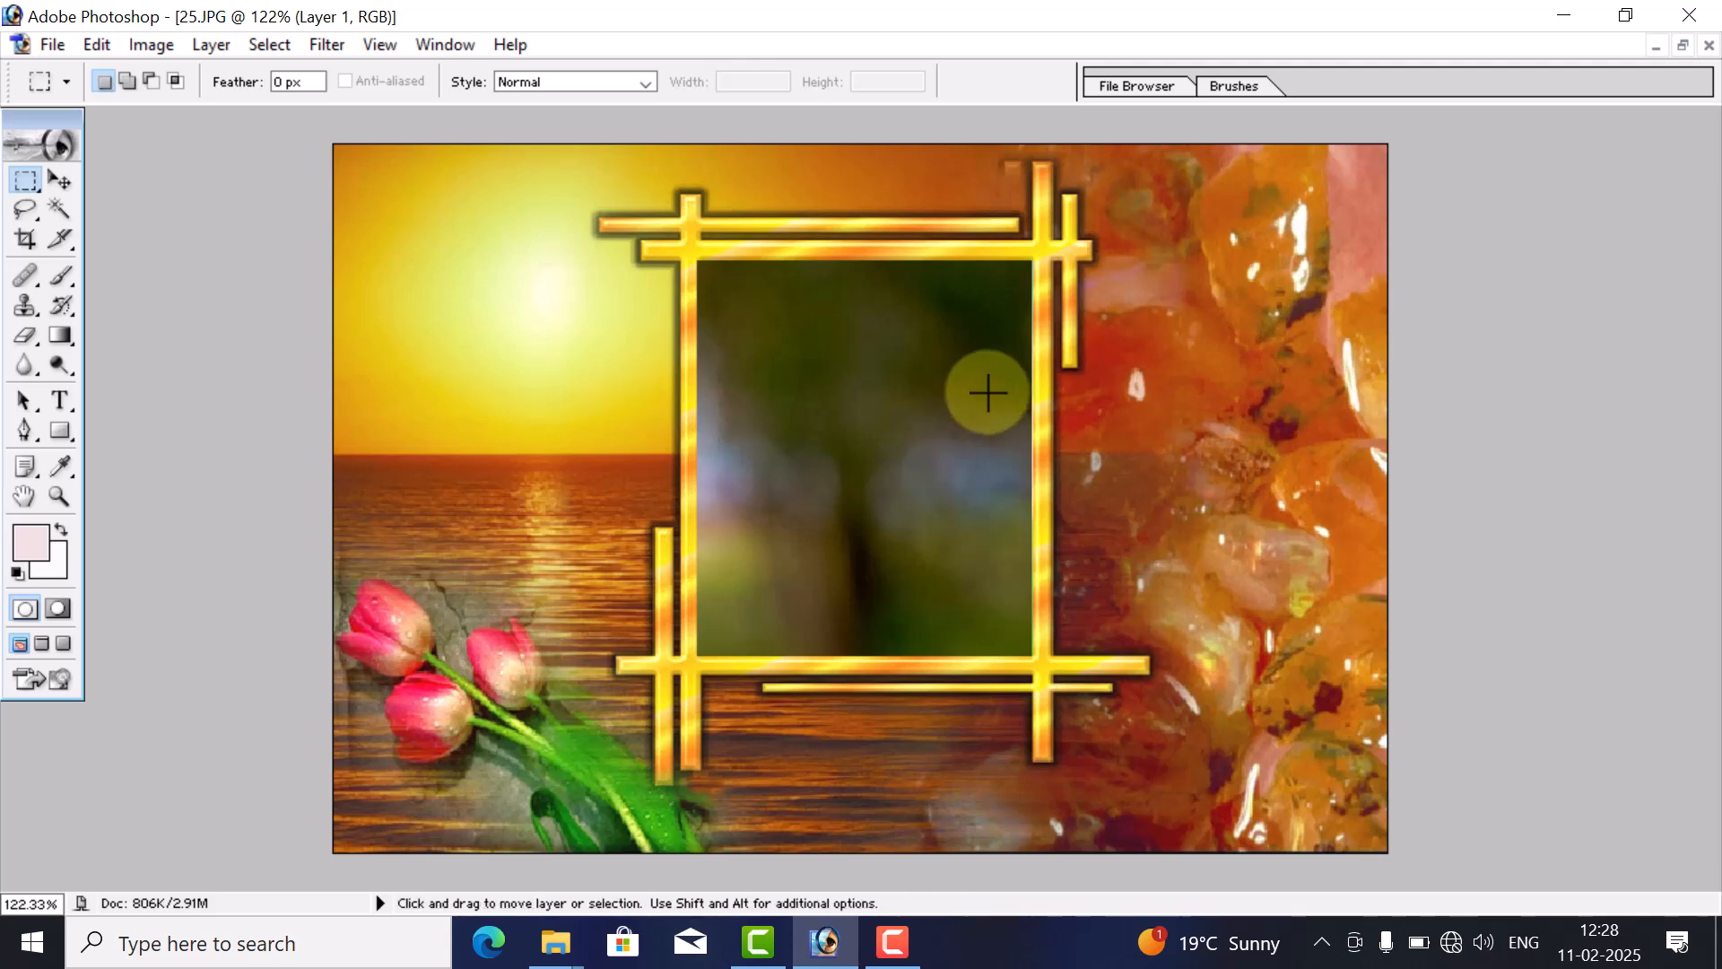
- Scale the pasted girl's photo proportionally down to about 47% using the Move tool's bounding box
key("ctrl+space")
left_click(939, 392)
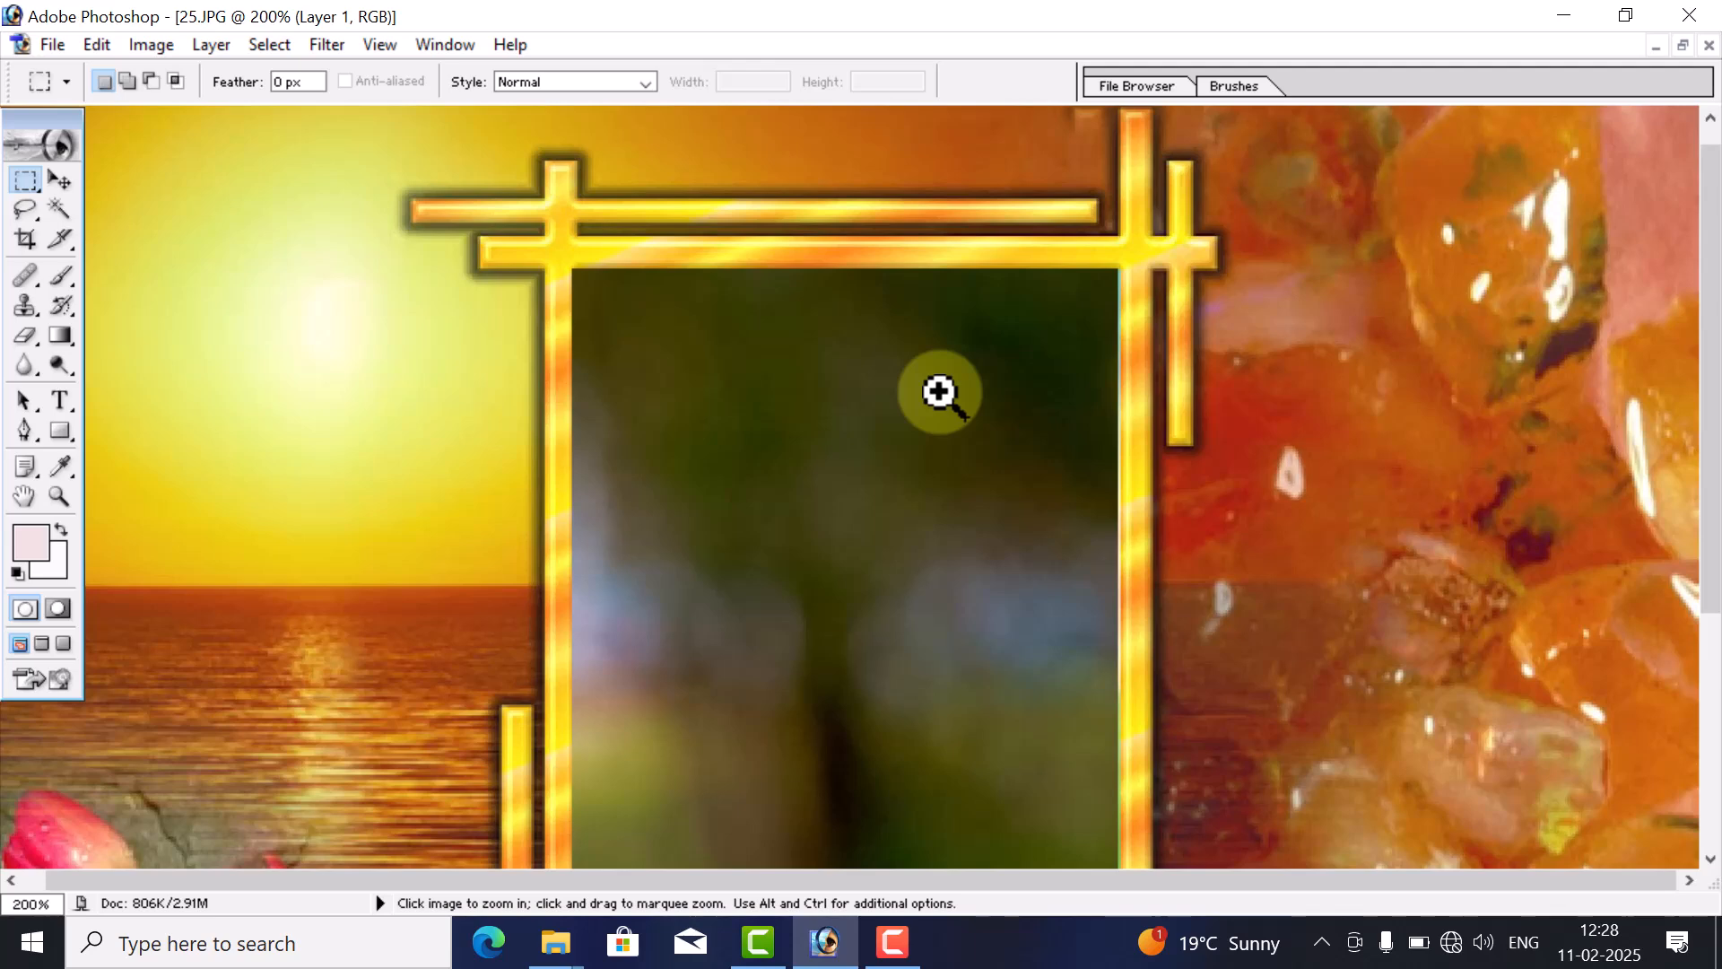
right_click(939, 392)
left_click(911, 388)
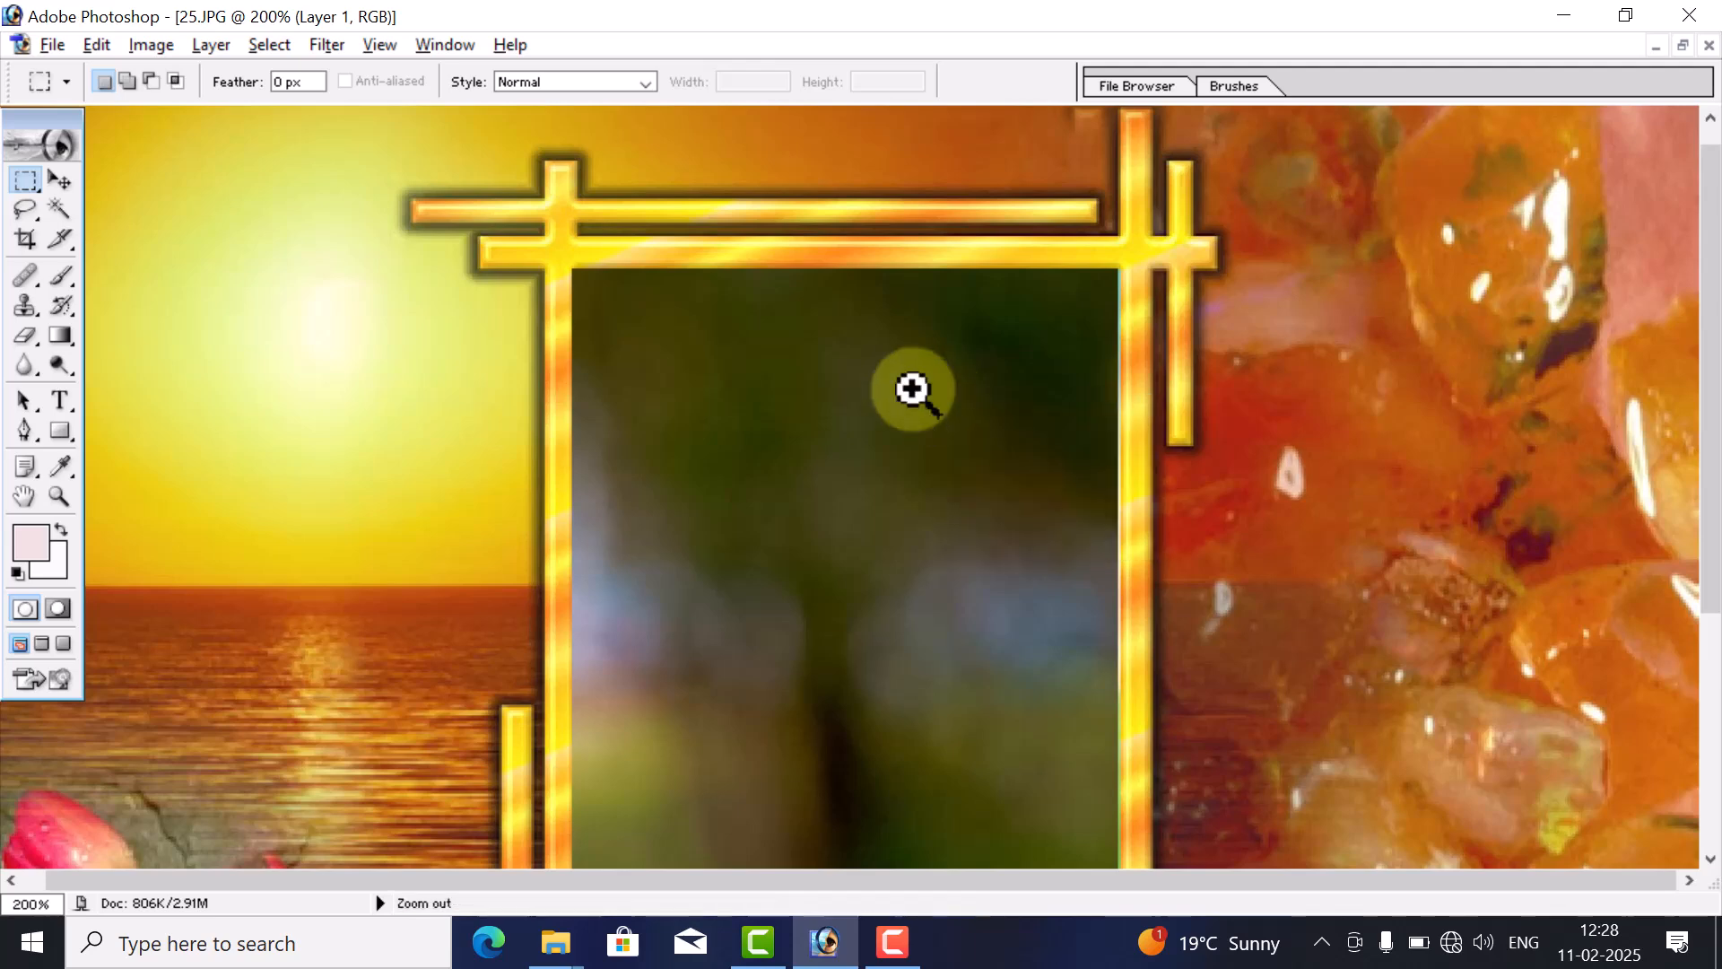
left_click(911, 388, "alt")
left_click(912, 388, "alt")
left_click(912, 388, "alt")
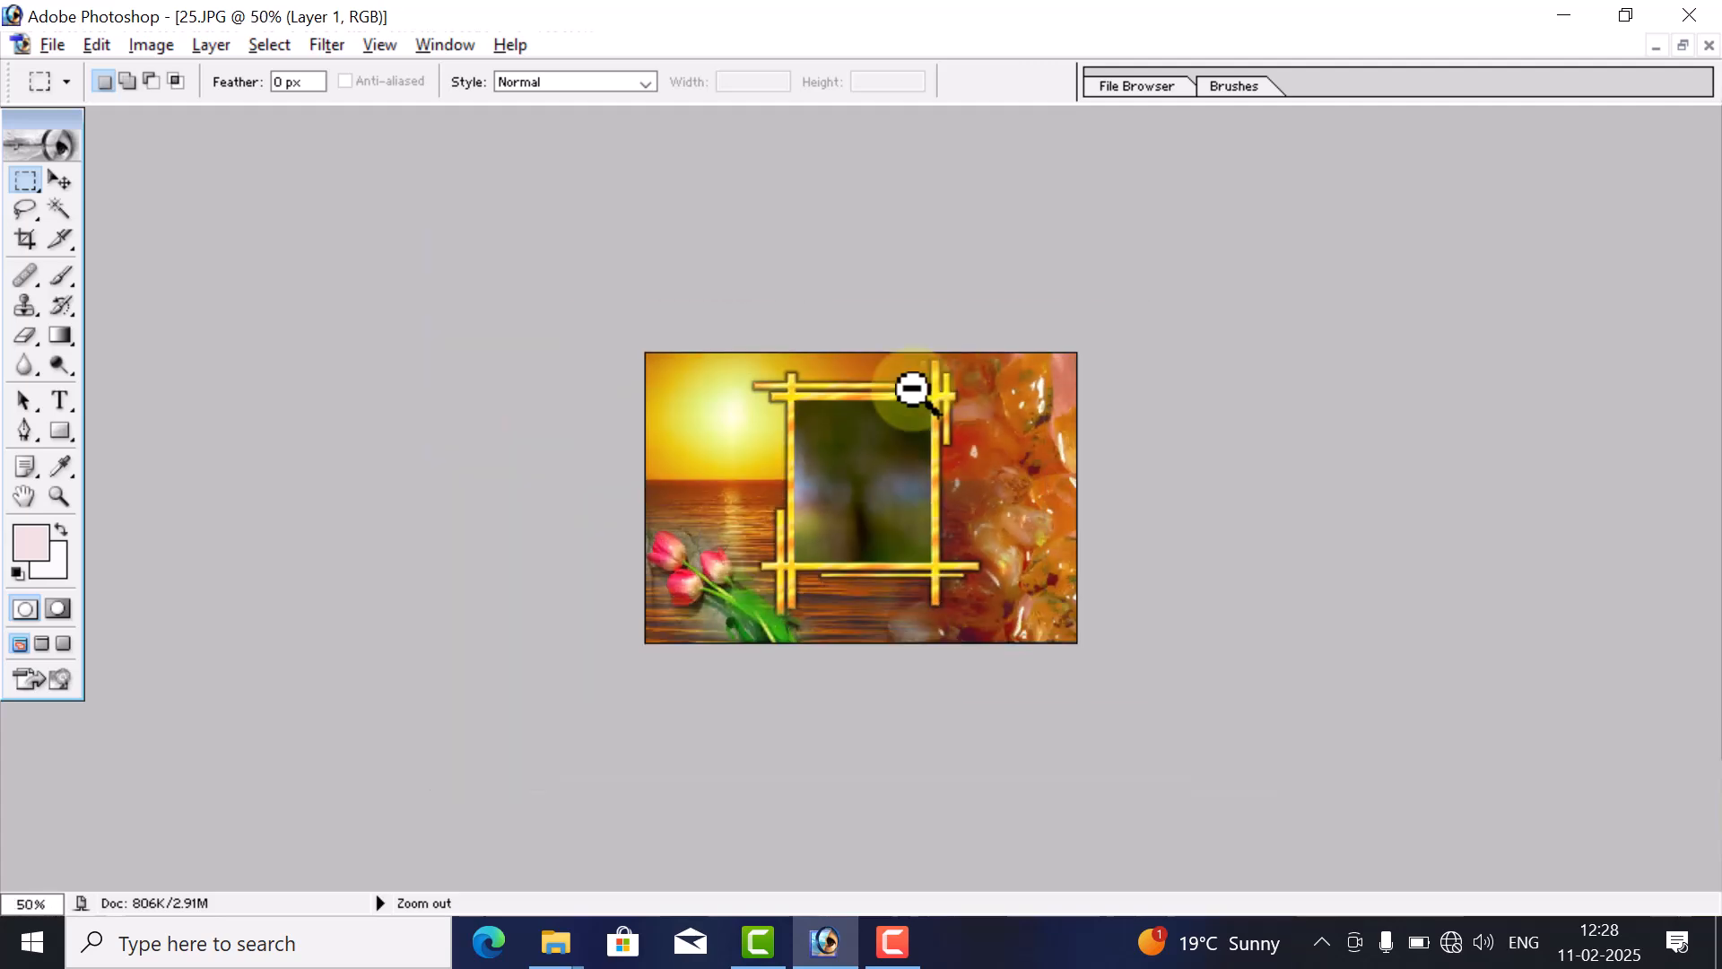
left_click(912, 389, "alt")
left_click(911, 389, "alt")
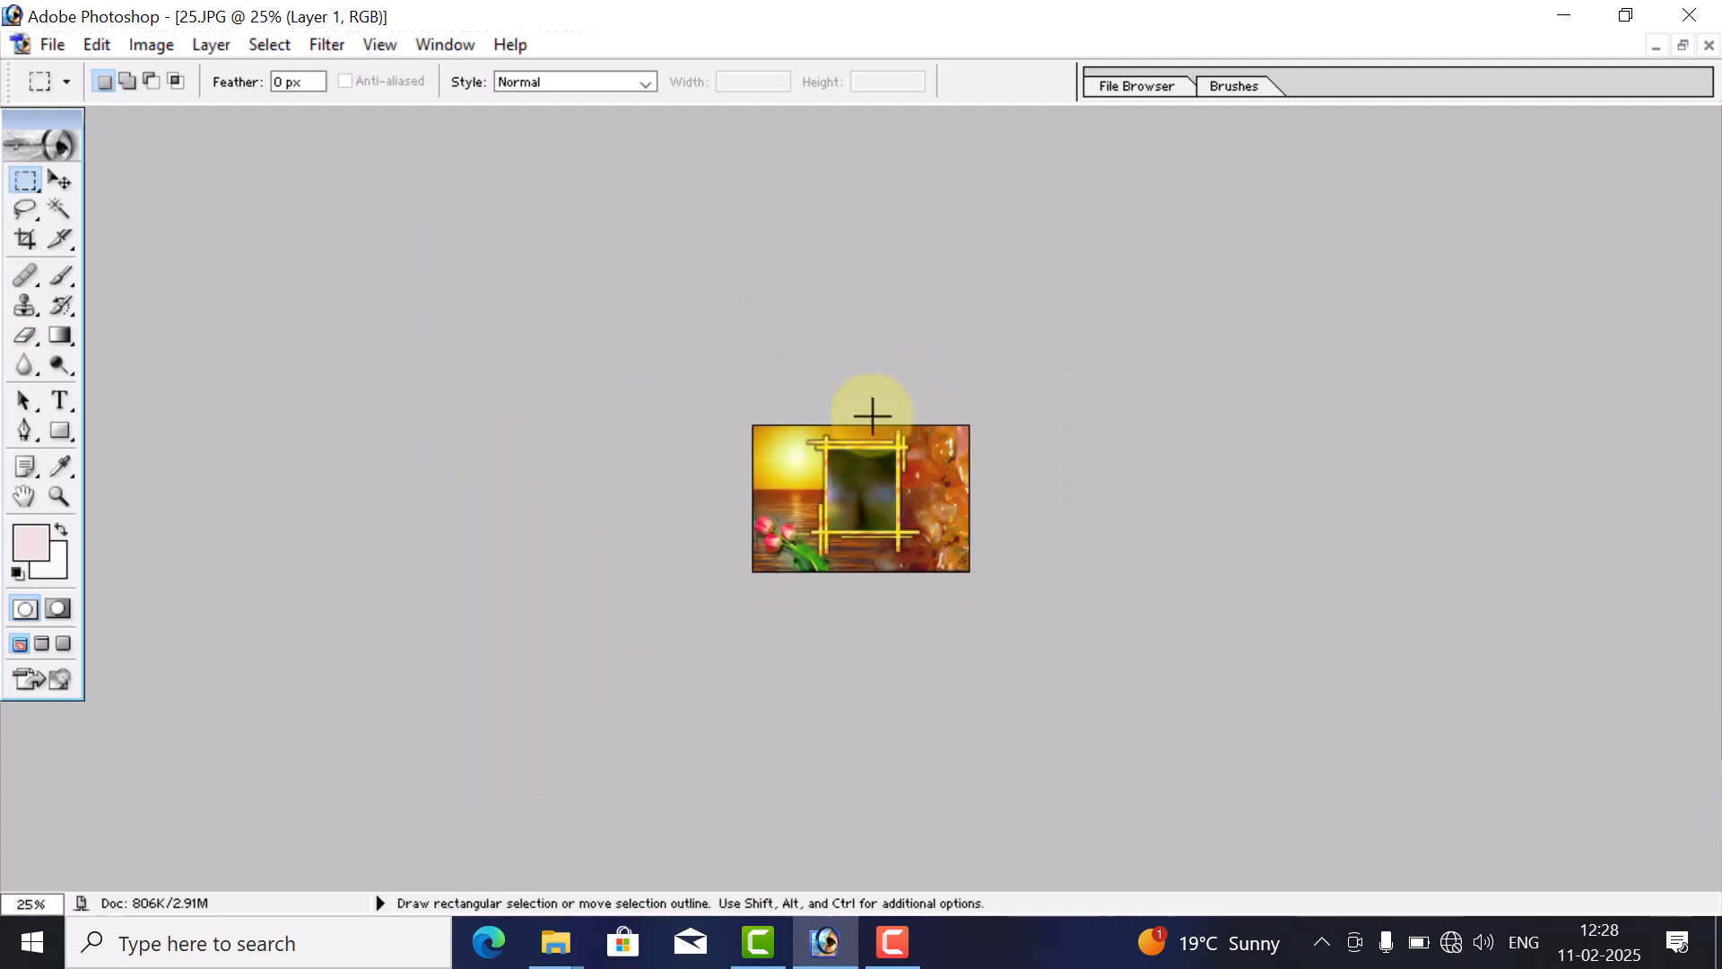
left_click(59, 182)
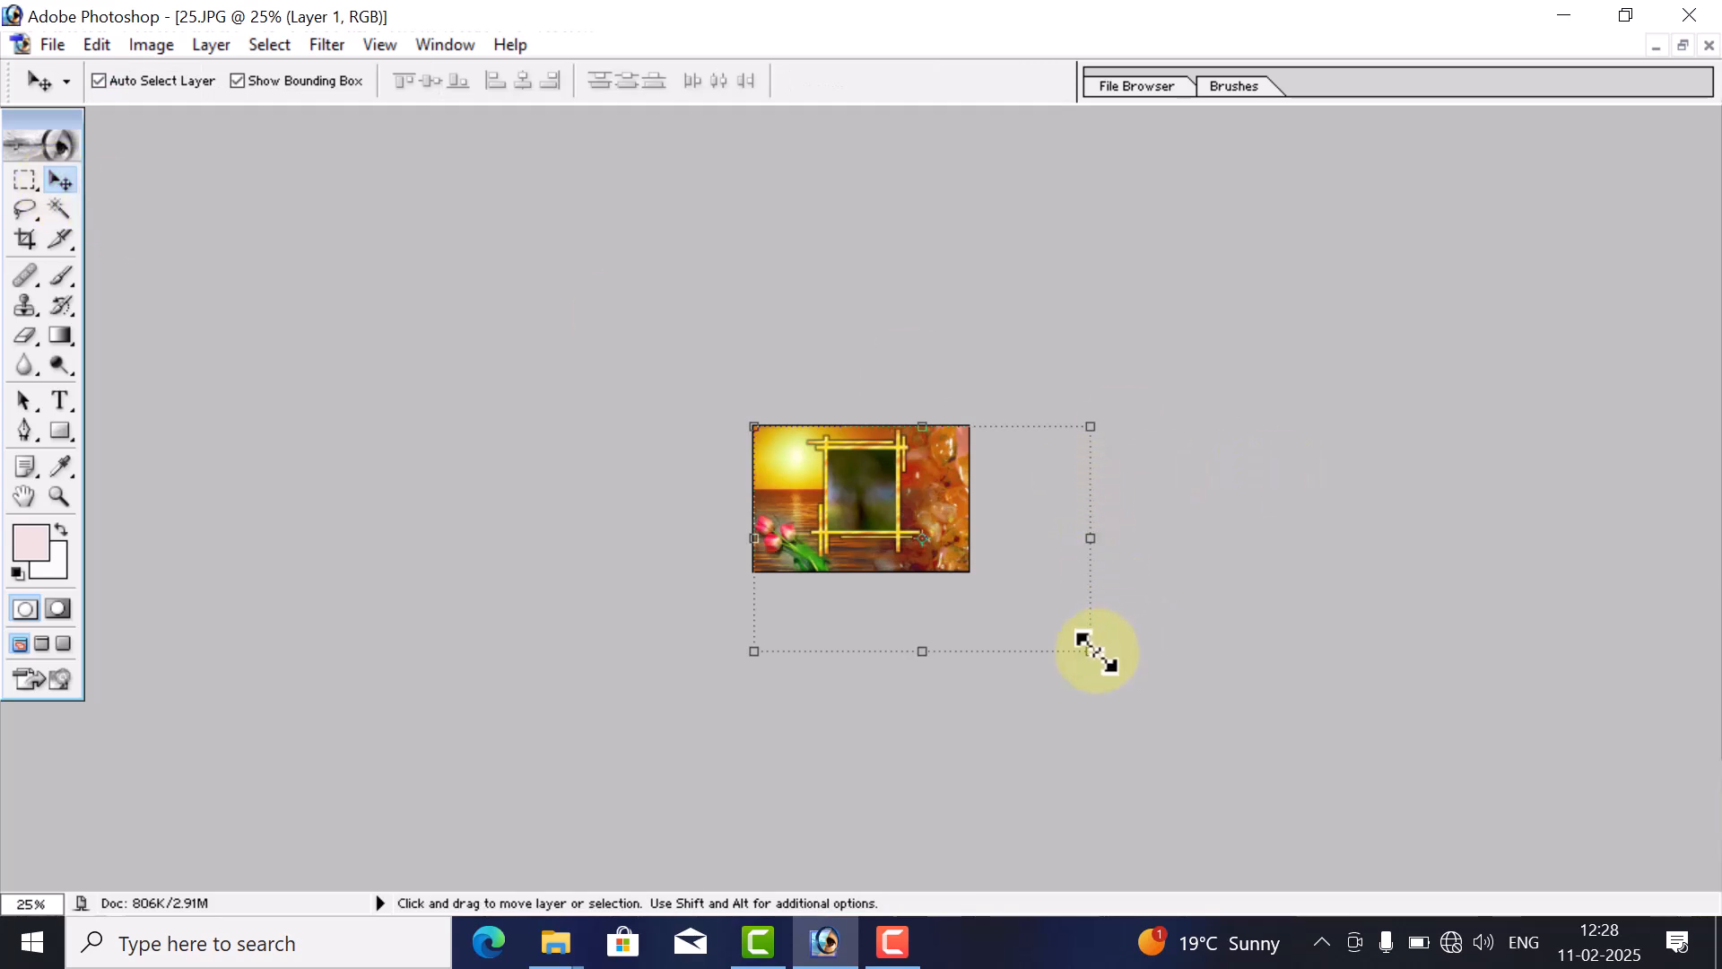
left_click_drag(1094, 649, 933, 509)
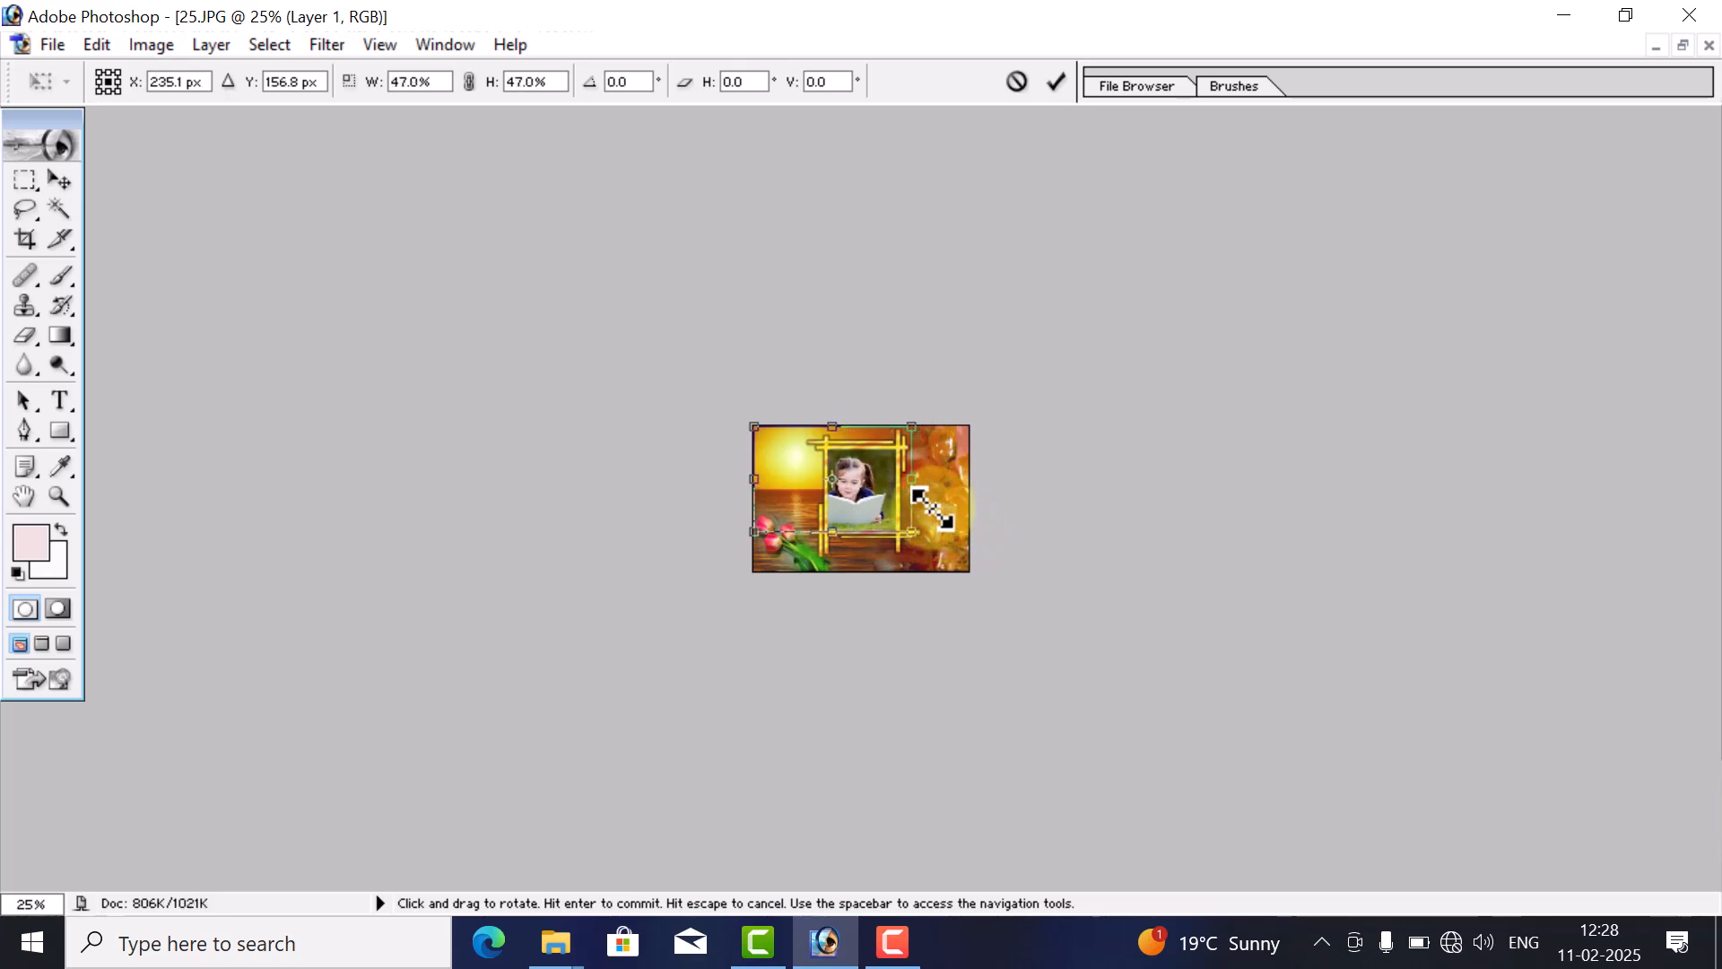
key("ctrl+0")
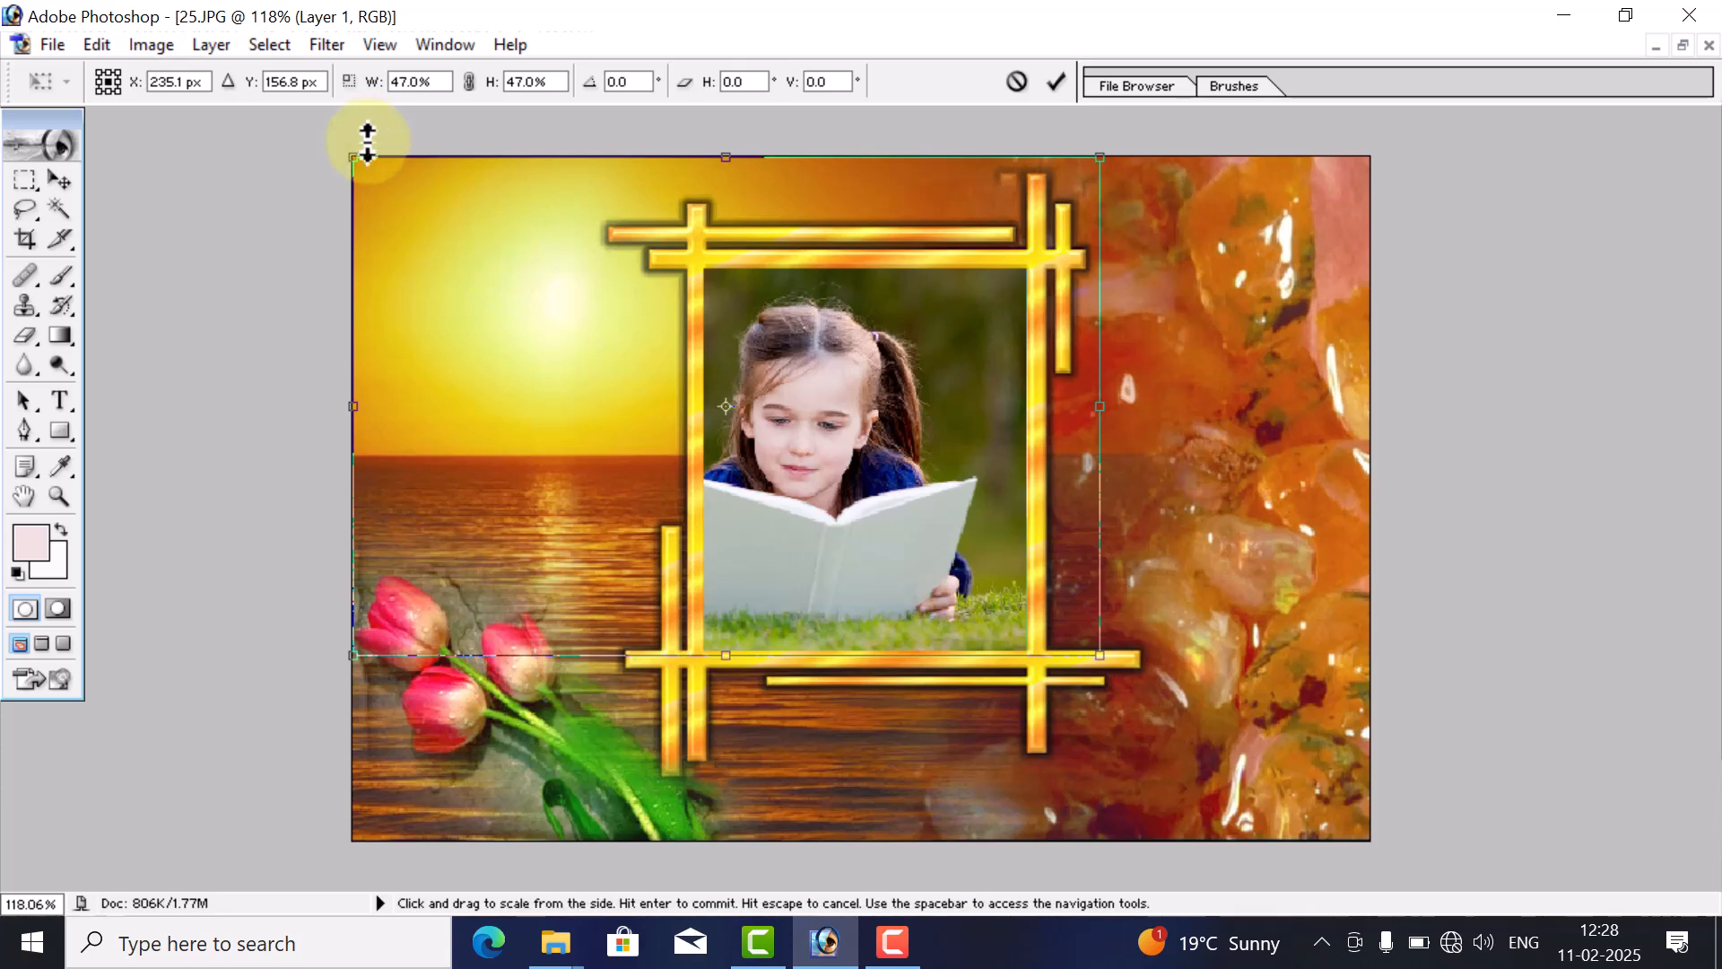
- Shrink the girl's photo to about 26.7% width and 37.2% height, fit it over the frame opening and commit the transform
left_click_drag(345, 151, 653, 269)
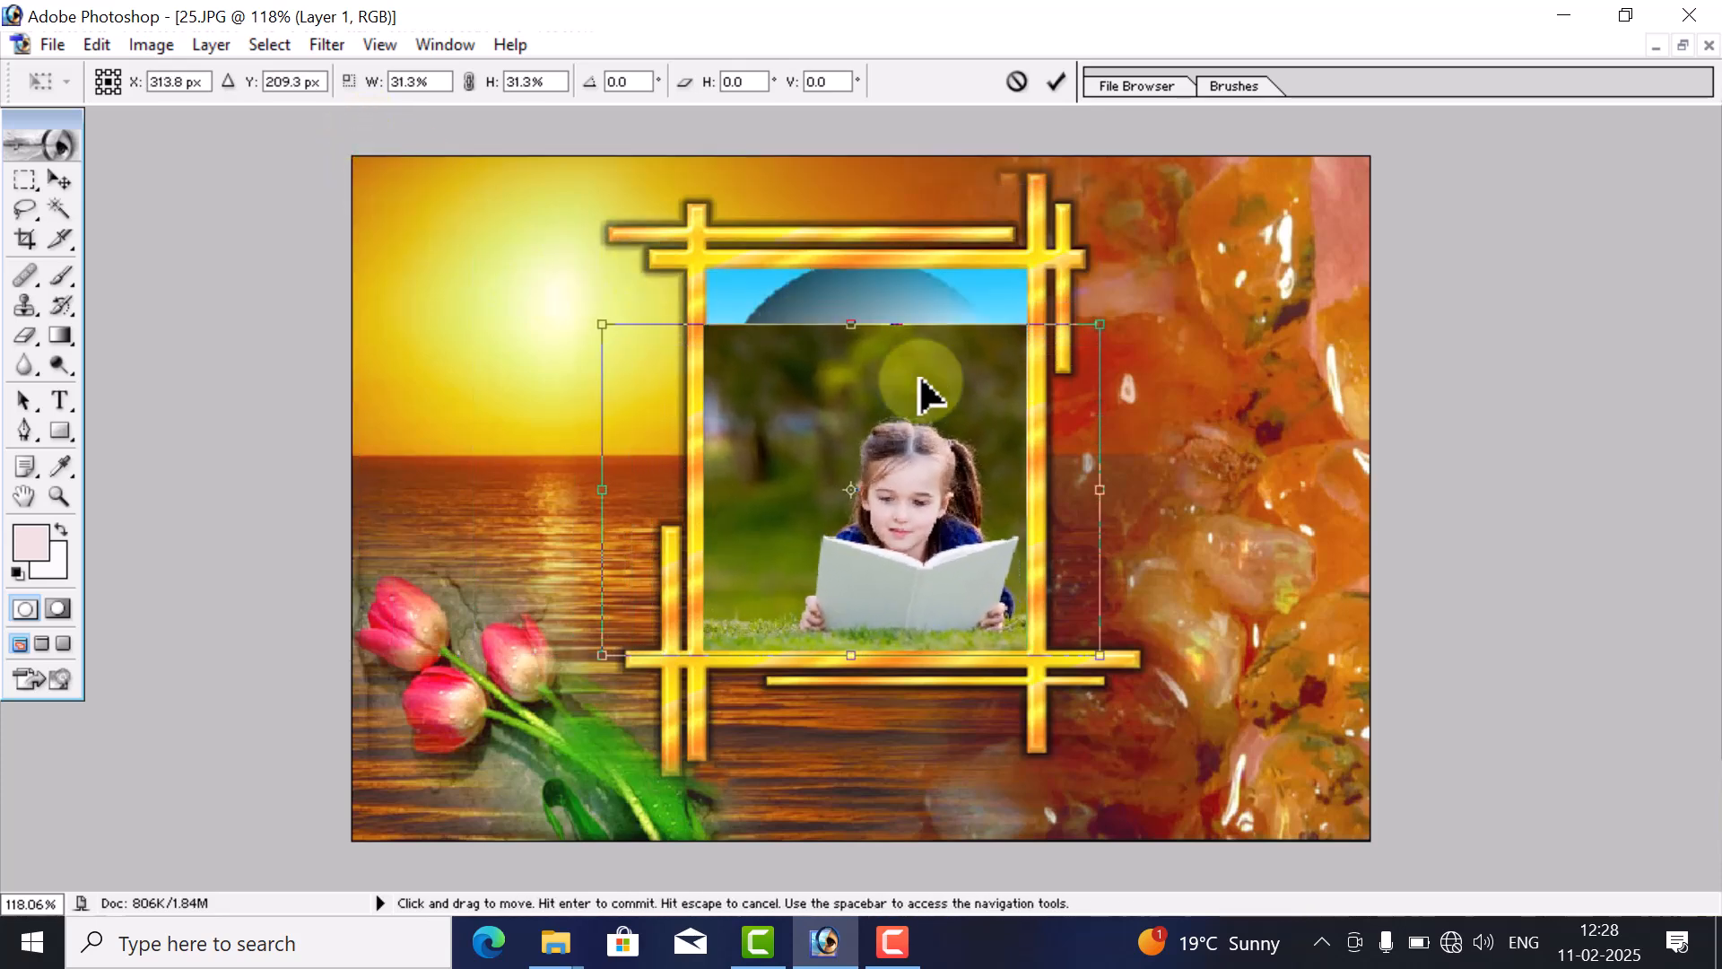
left_click_drag(967, 388, 950, 326)
left_click_drag(836, 605, 839, 664)
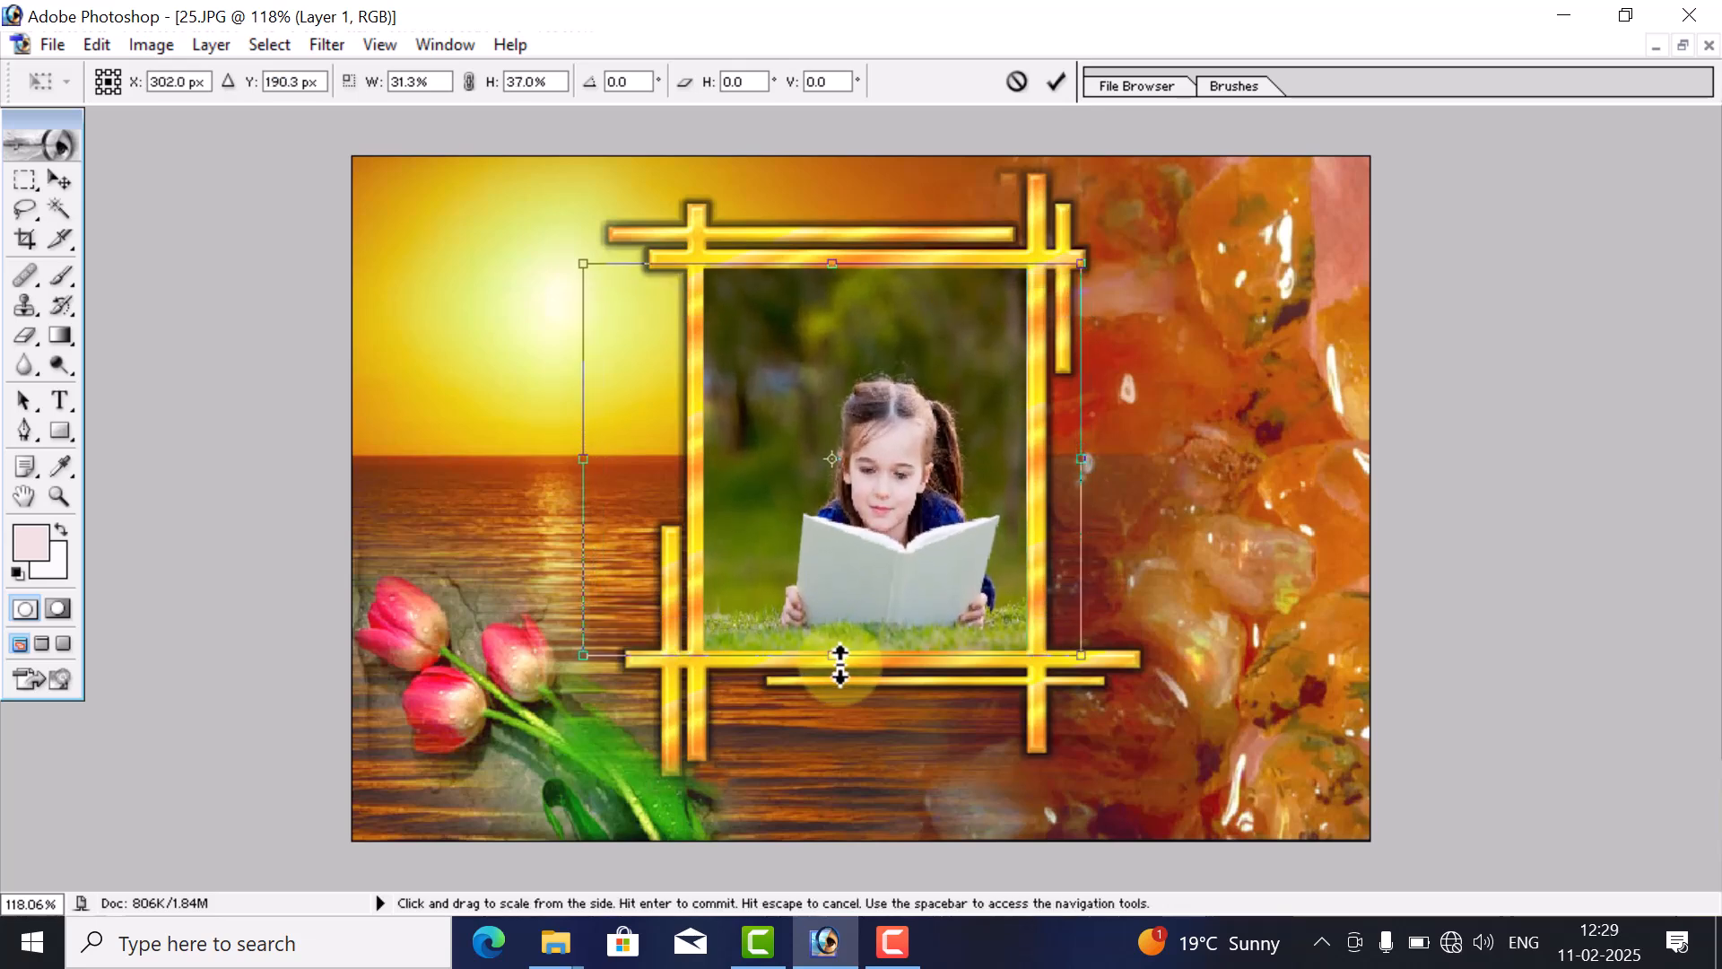
left_click_drag(1082, 656, 1022, 634)
left_click_drag(893, 570, 909, 591)
mouse_move(597, 284)
left_mouse_down()
mouse_move(609, 248)
mouse_move(613, 261)
left_mouse_up()
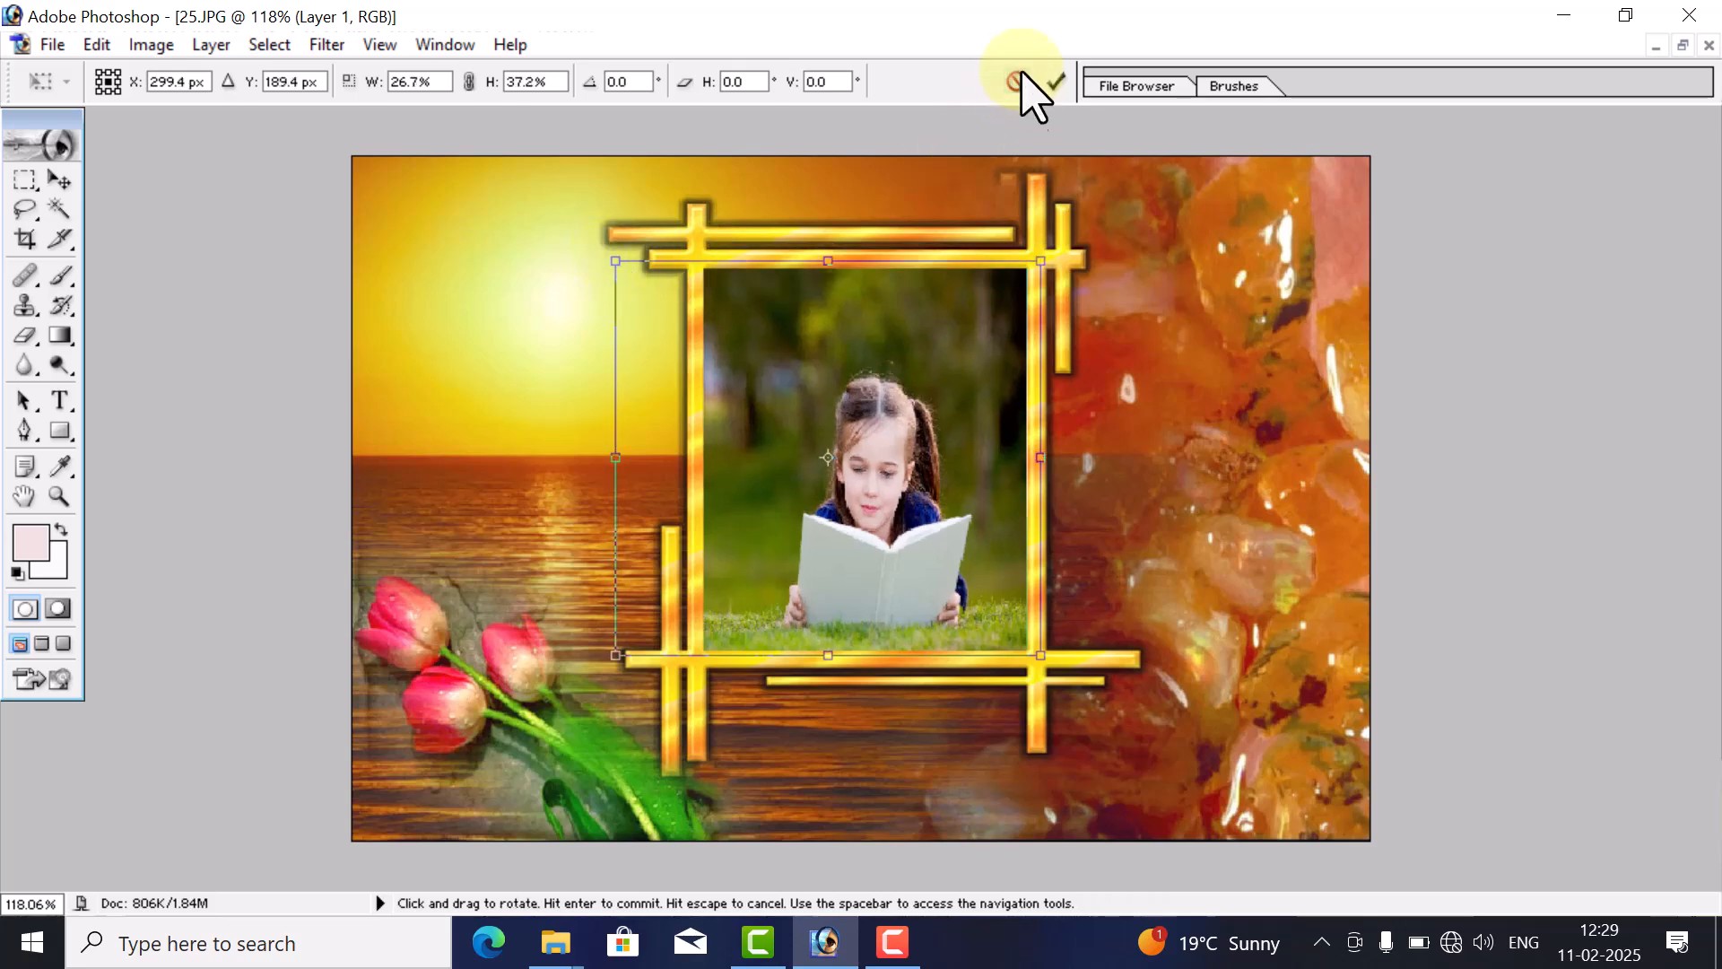
left_click(1056, 82)
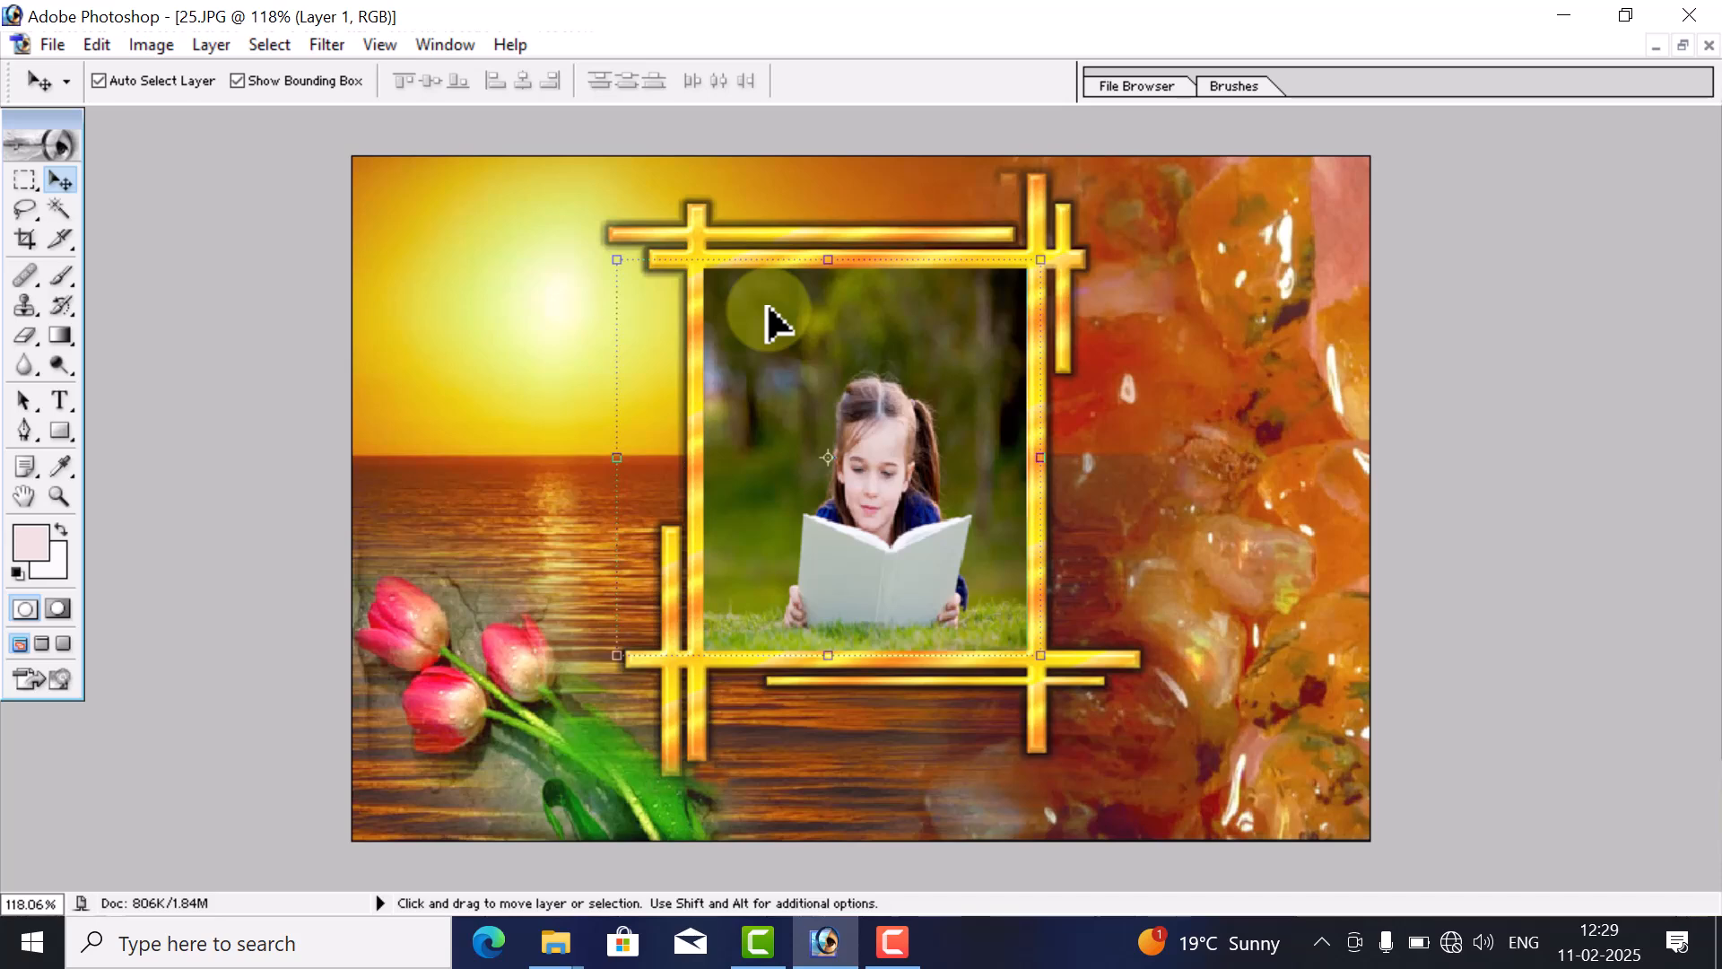
- Merge the photo layer down into the frame image and close 25.JPG
key("ctrl+e")
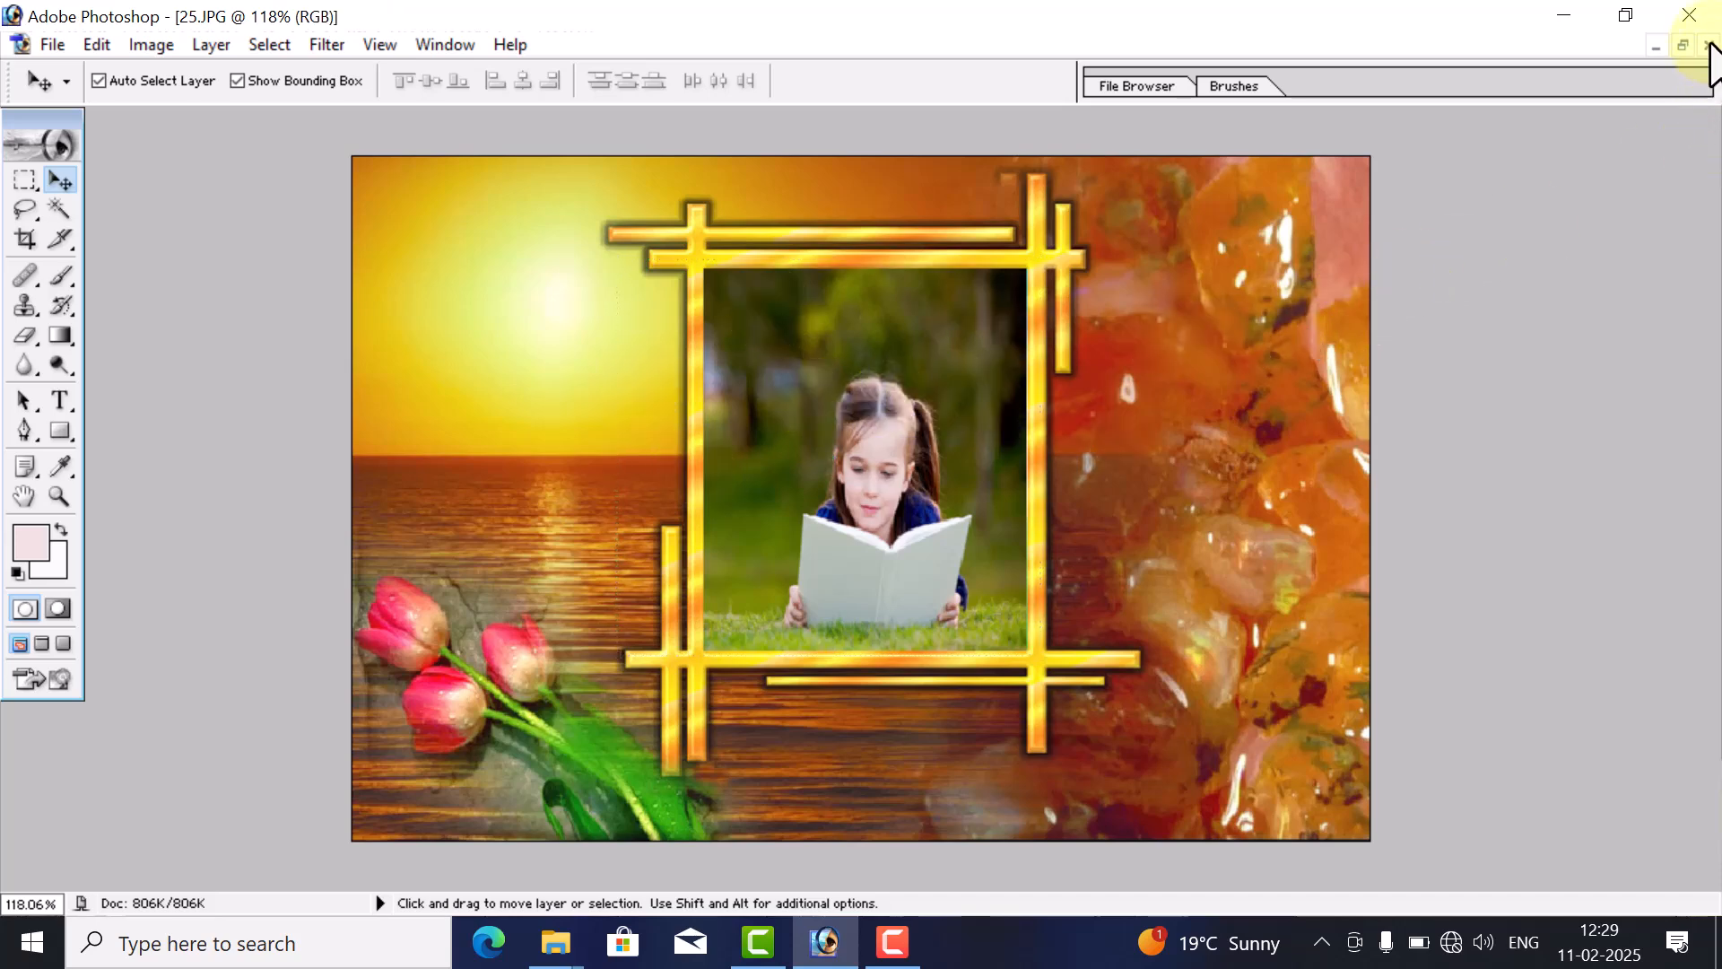
left_click(1708, 44)
left_click(872, 381)
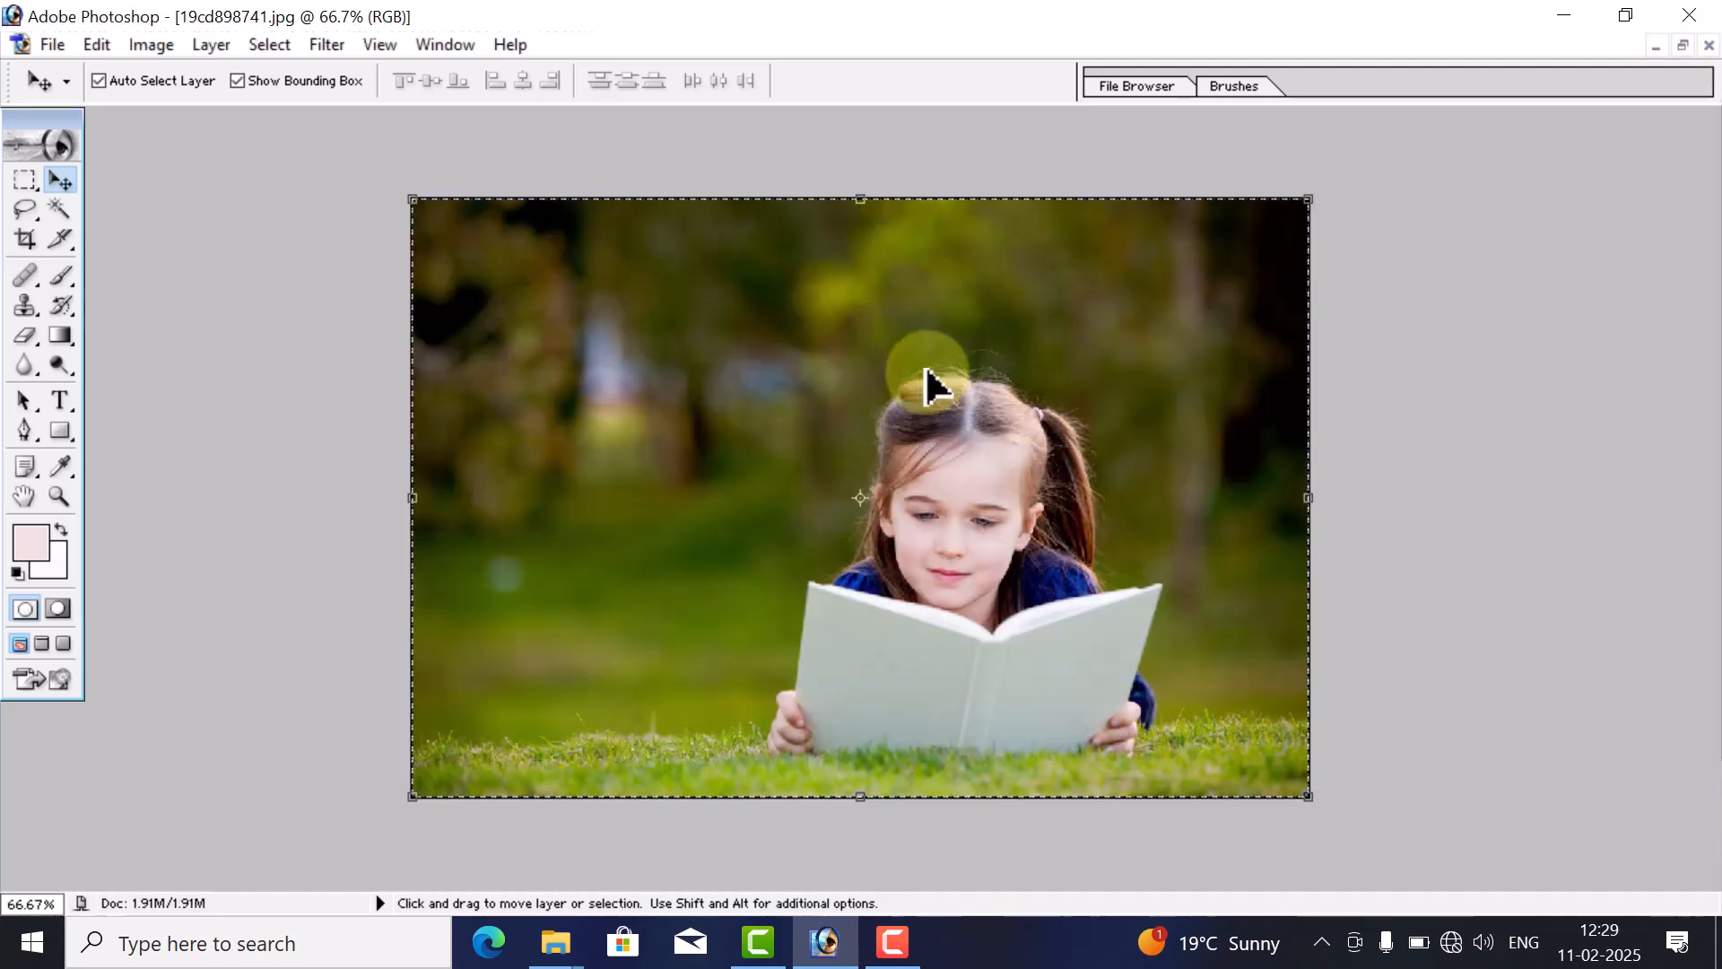
- Open the globe image "The-world-fantastic-digital-looks-wallpapers1 - Copy" from the 002 folder in Photoshop and maximize its window
left_click(25, 189)
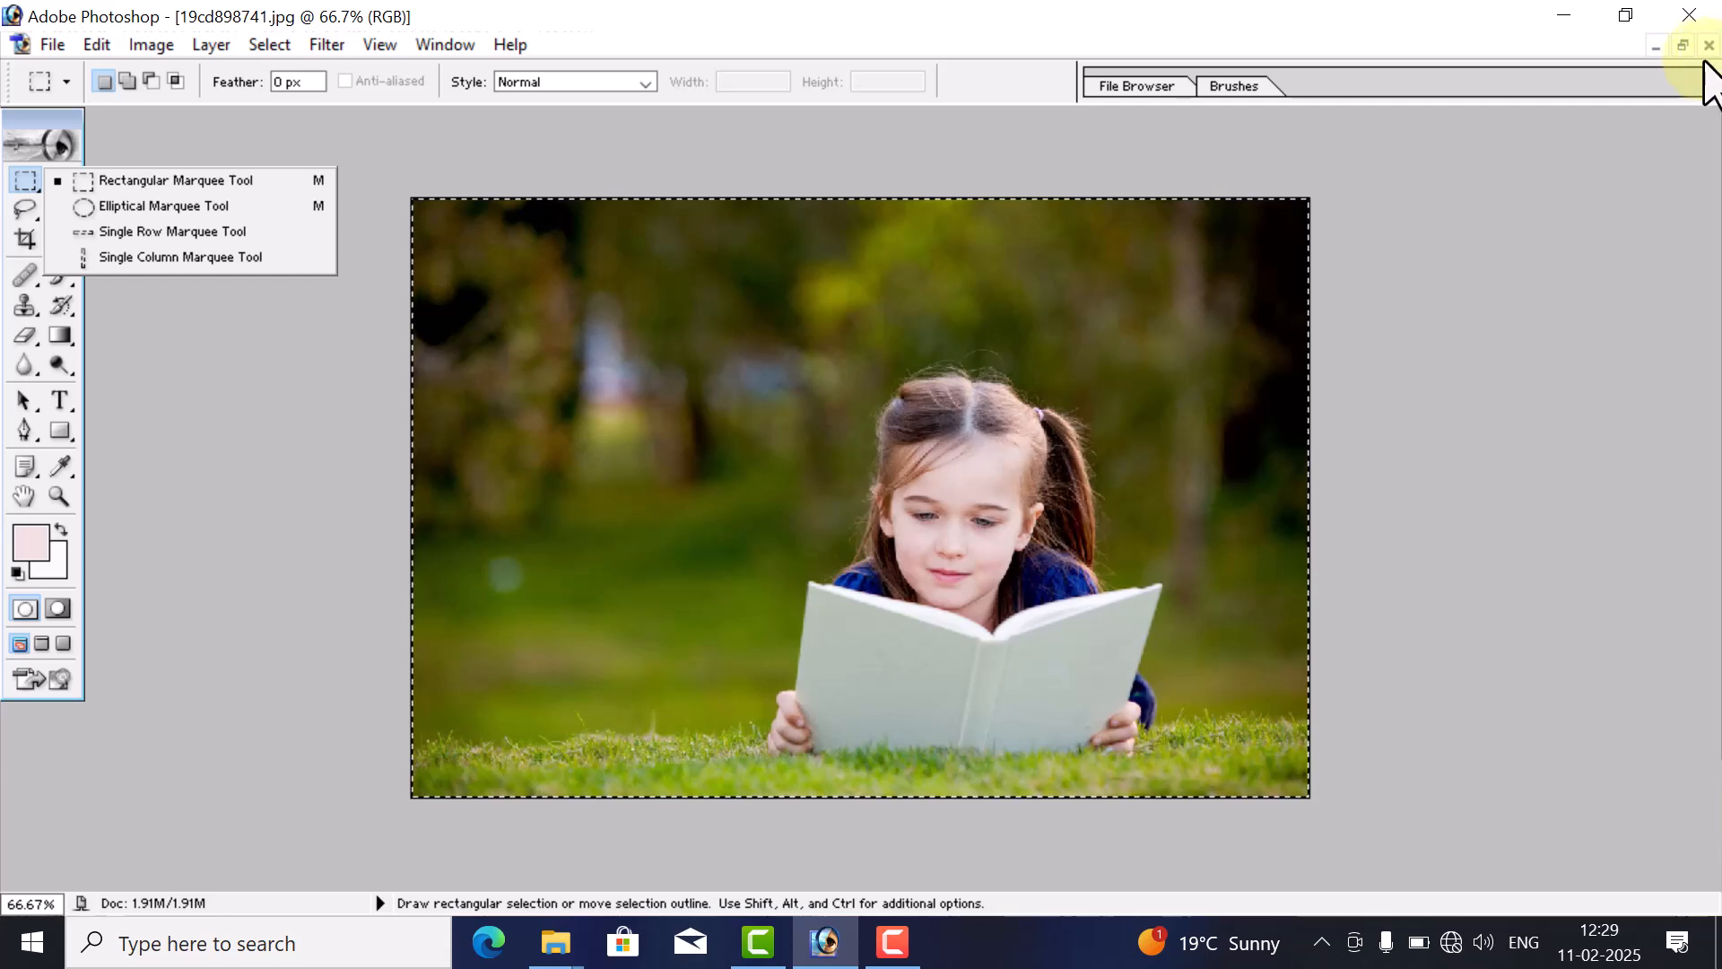
left_click(1563, 13)
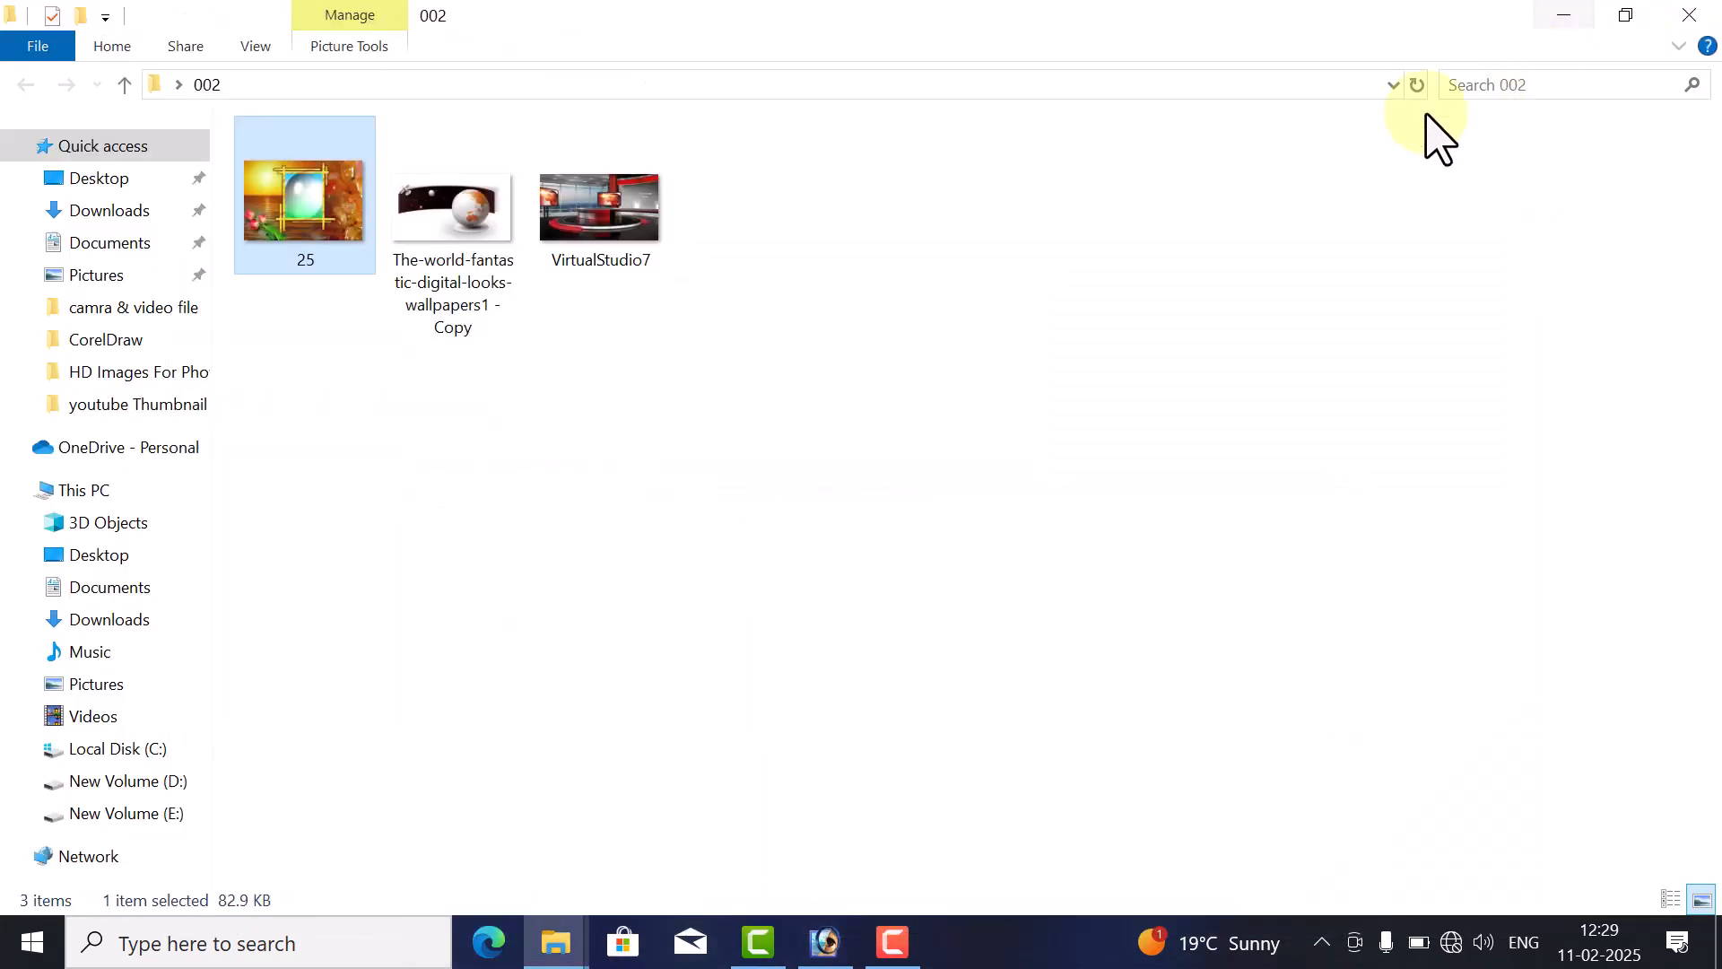
left_click(435, 216)
left_click_drag(434, 208, 785, 615)
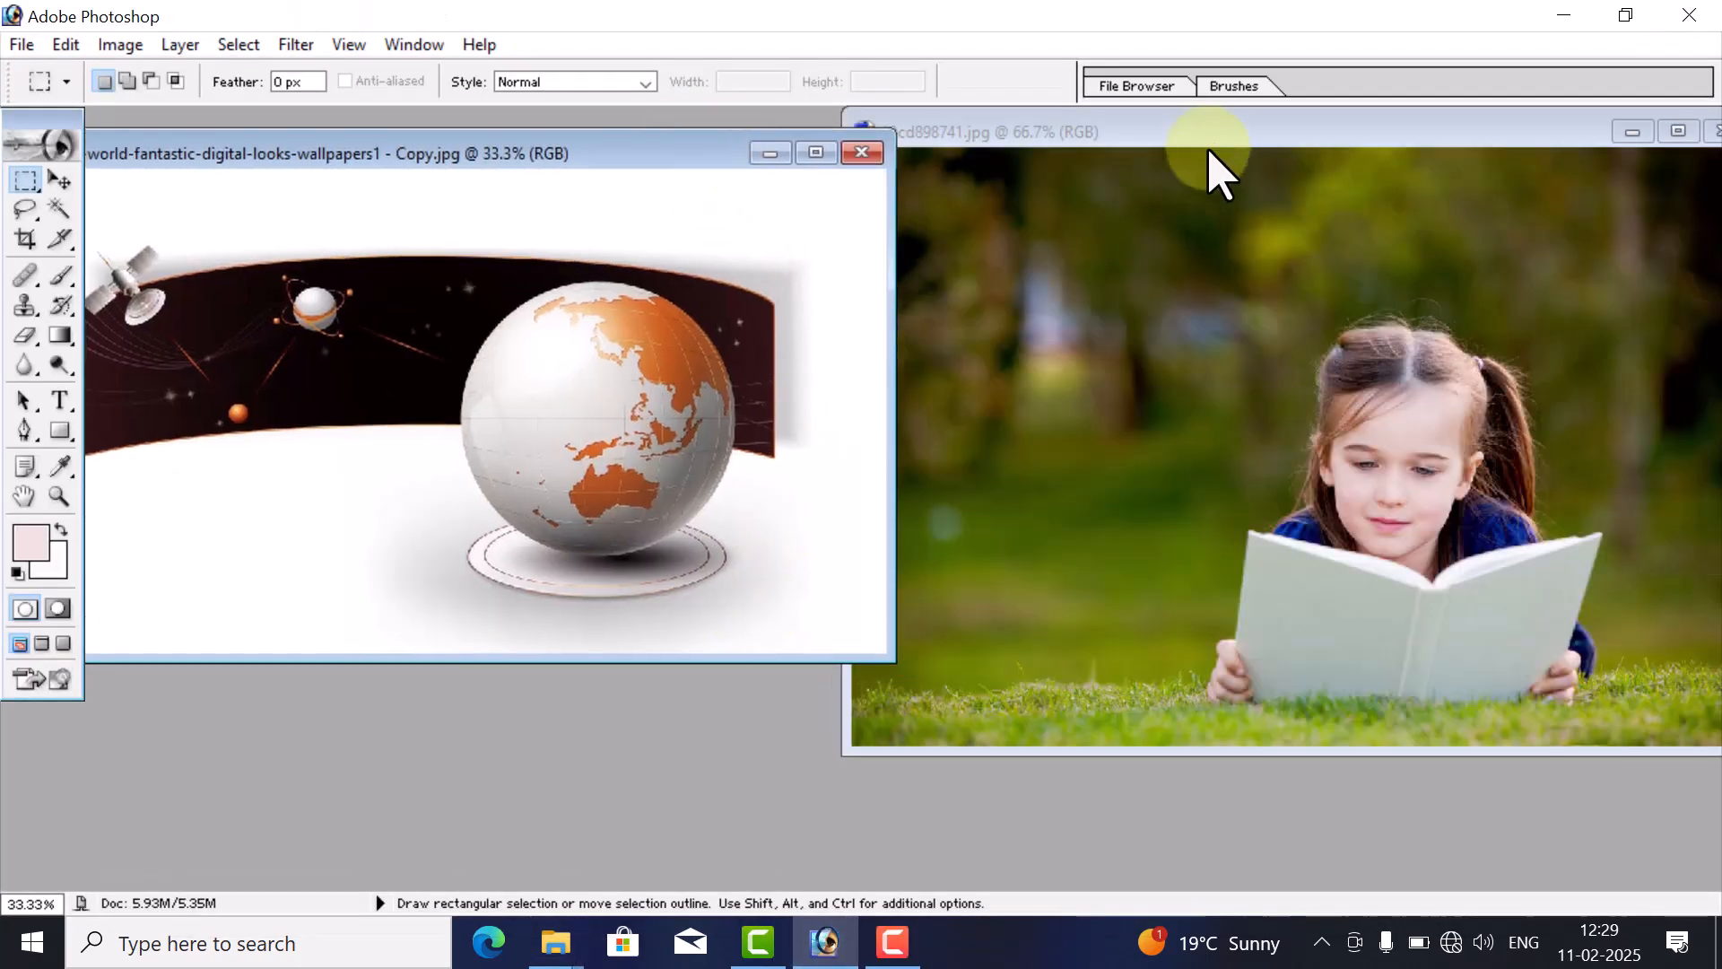
left_click(816, 152)
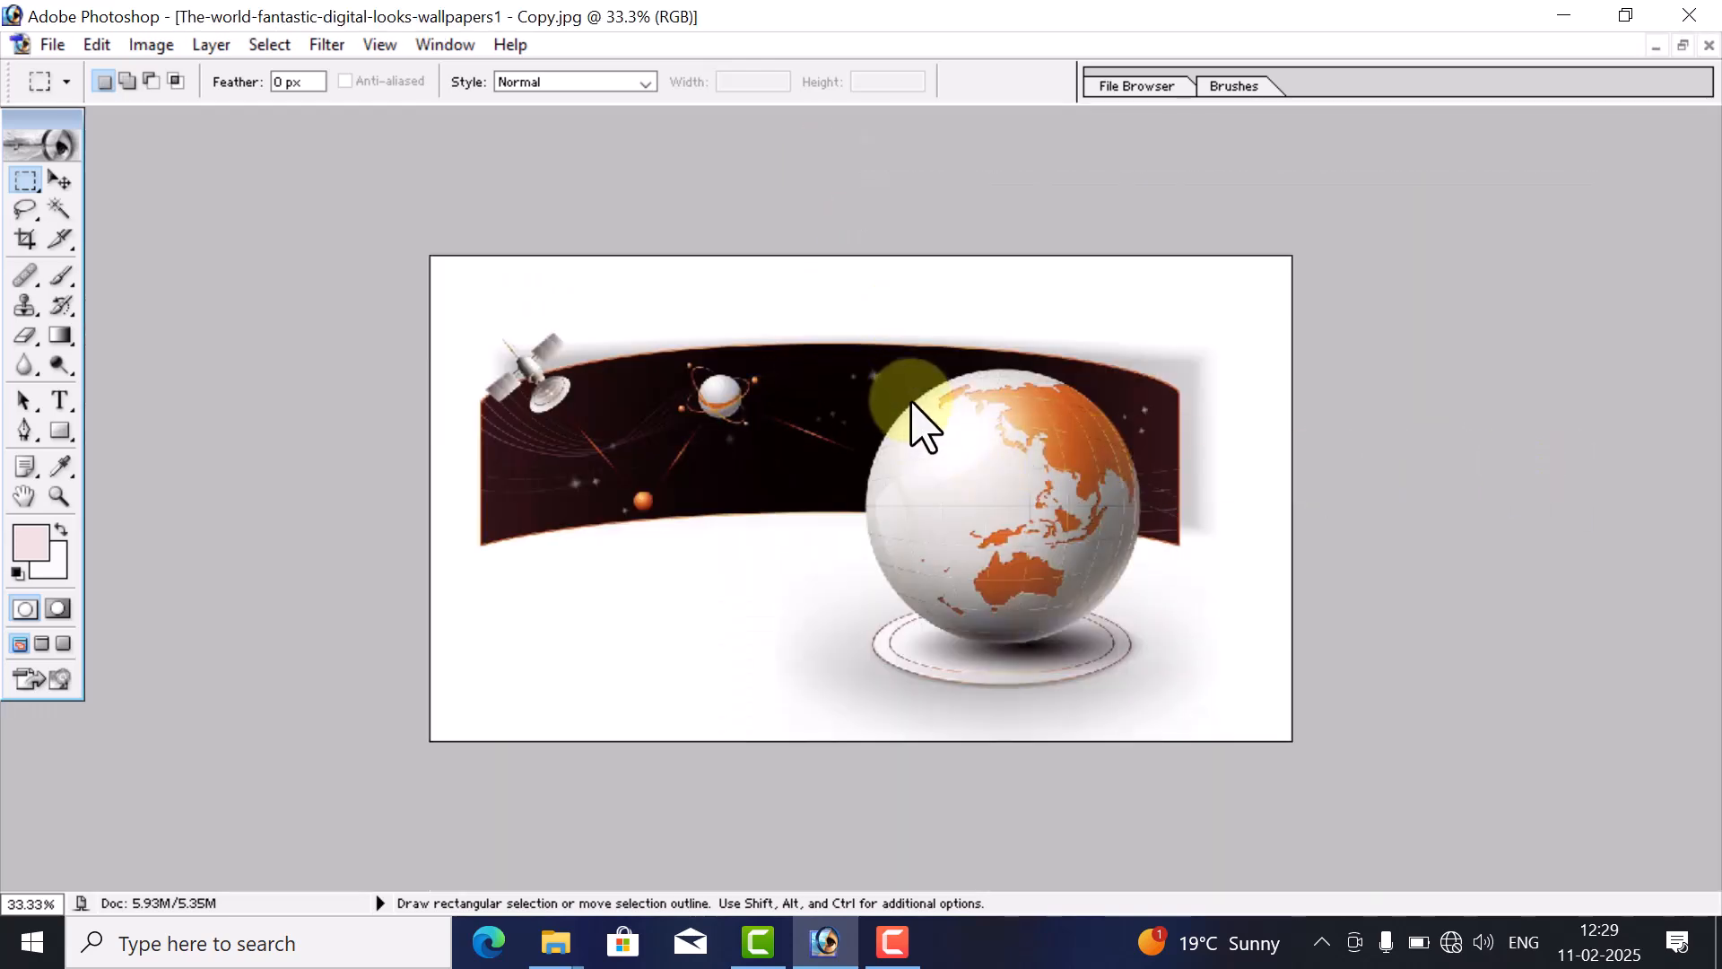
- Draw an elliptical selection over most of the large globe with the Elliptical Marquee tool
key("ctrl")
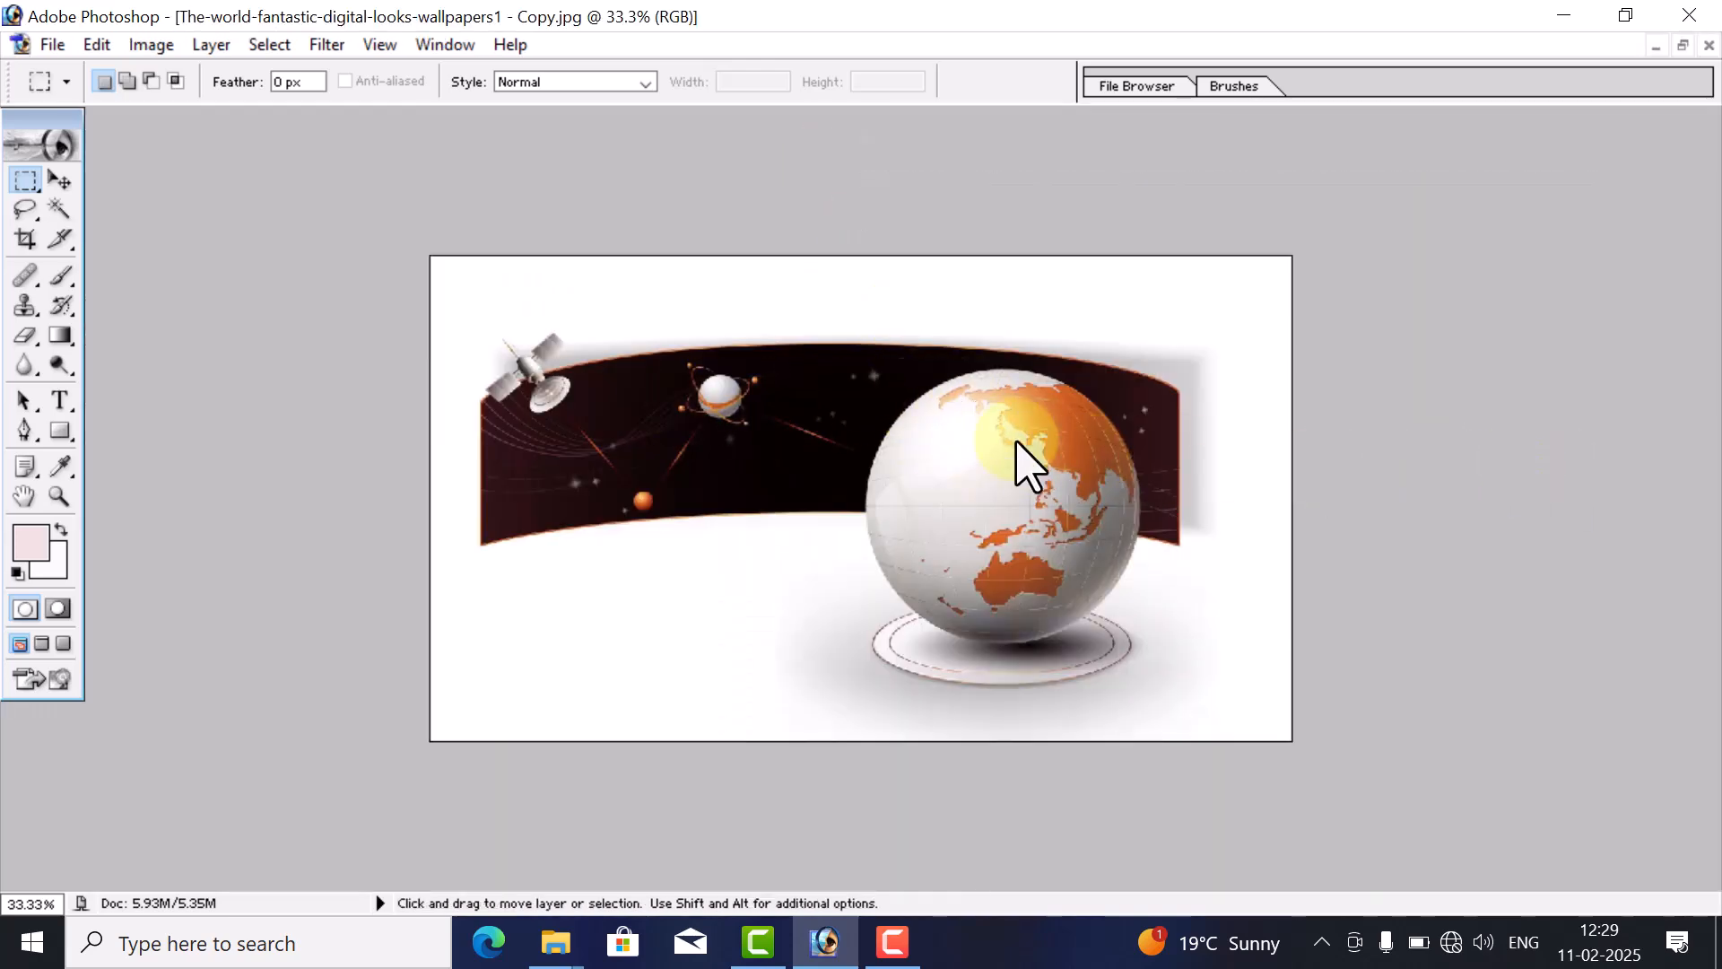
left_click(1005, 440)
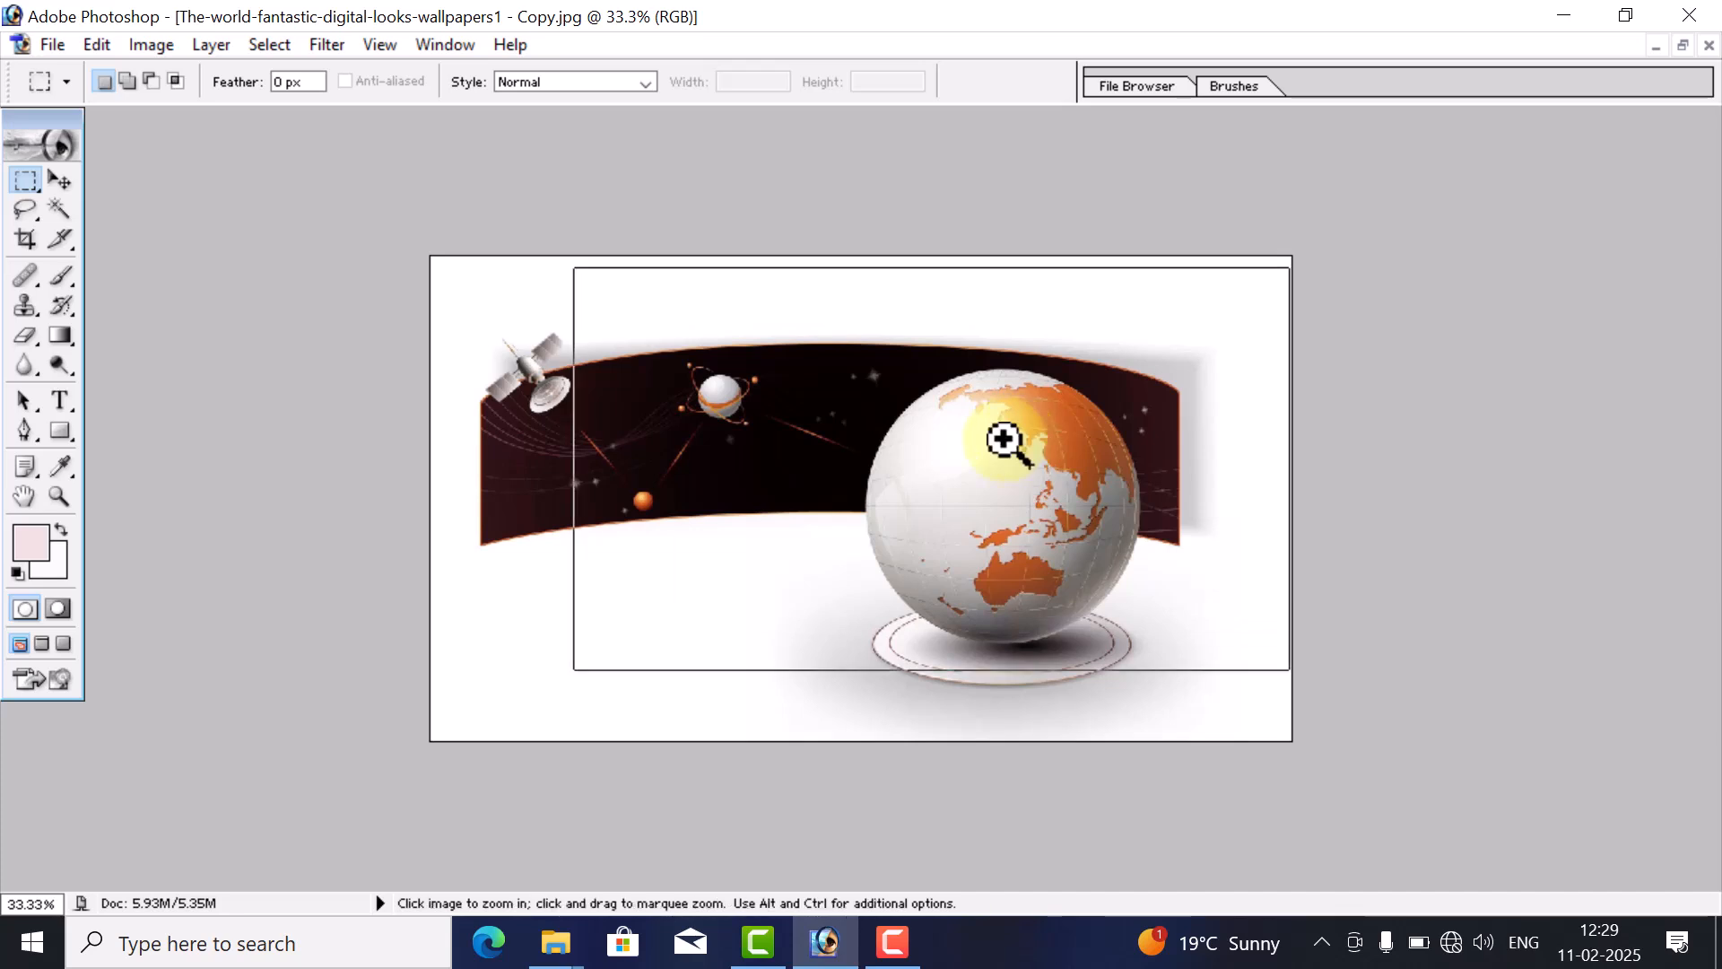
left_click(1222, 619)
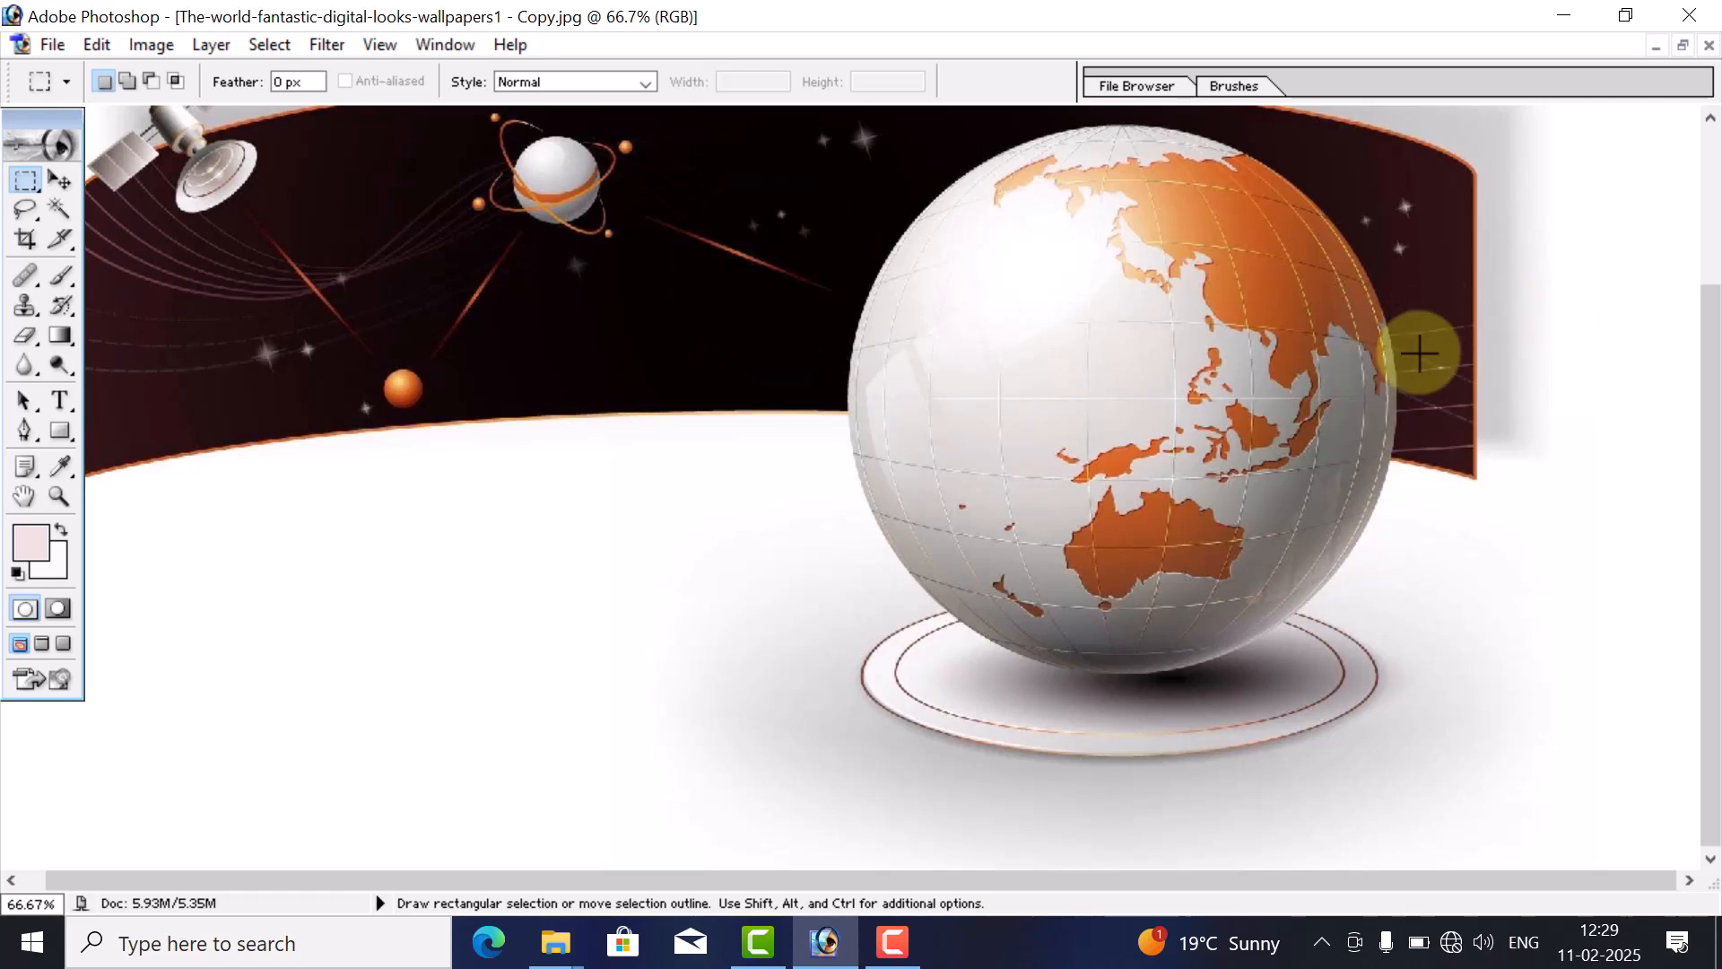
left_click_drag(1418, 353, 1300, 434)
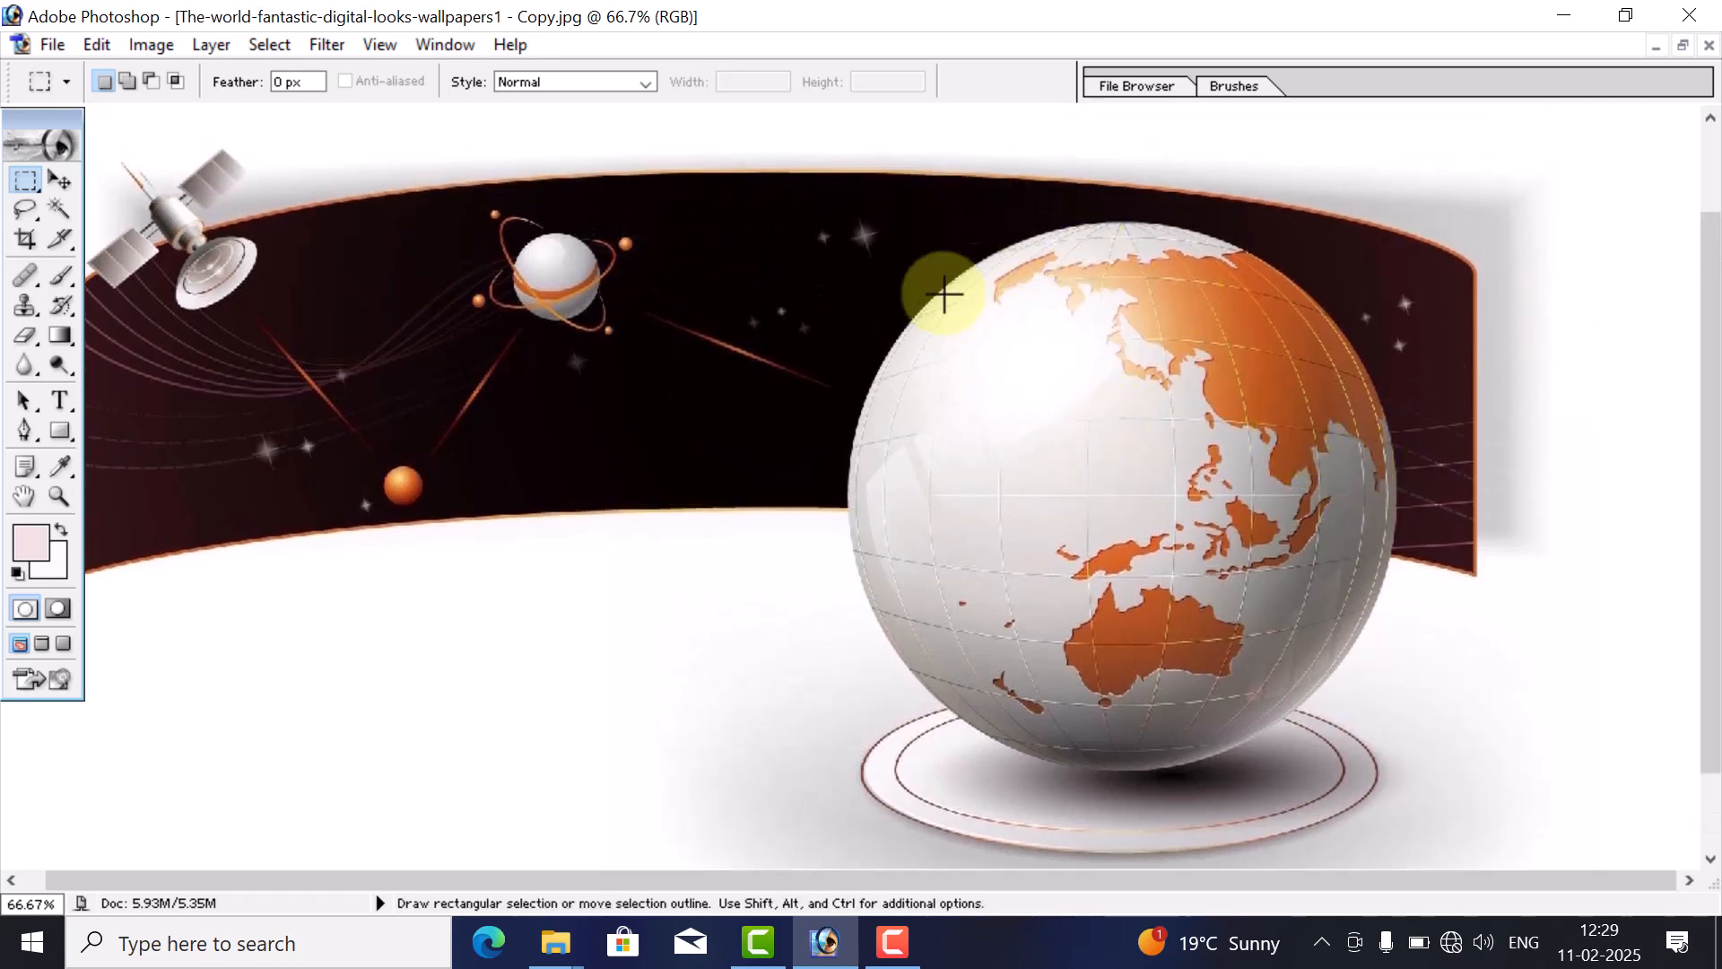
left_click(36, 185)
left_click(153, 206)
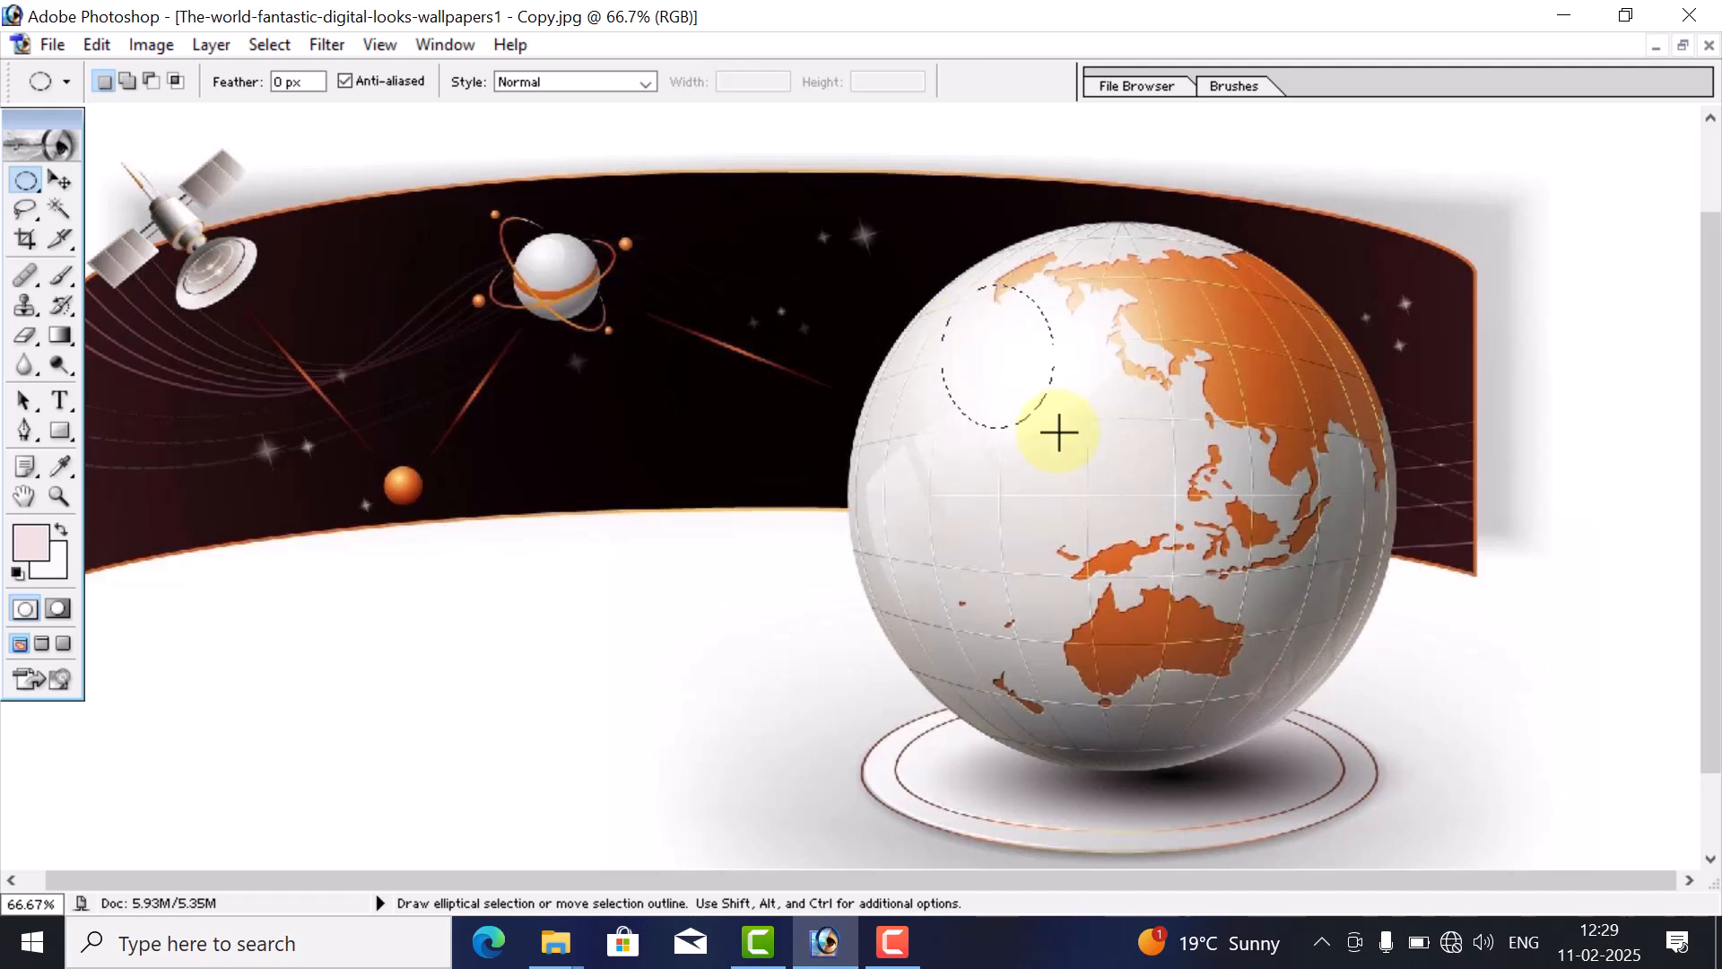
left_click_drag(1110, 516, 1357, 717)
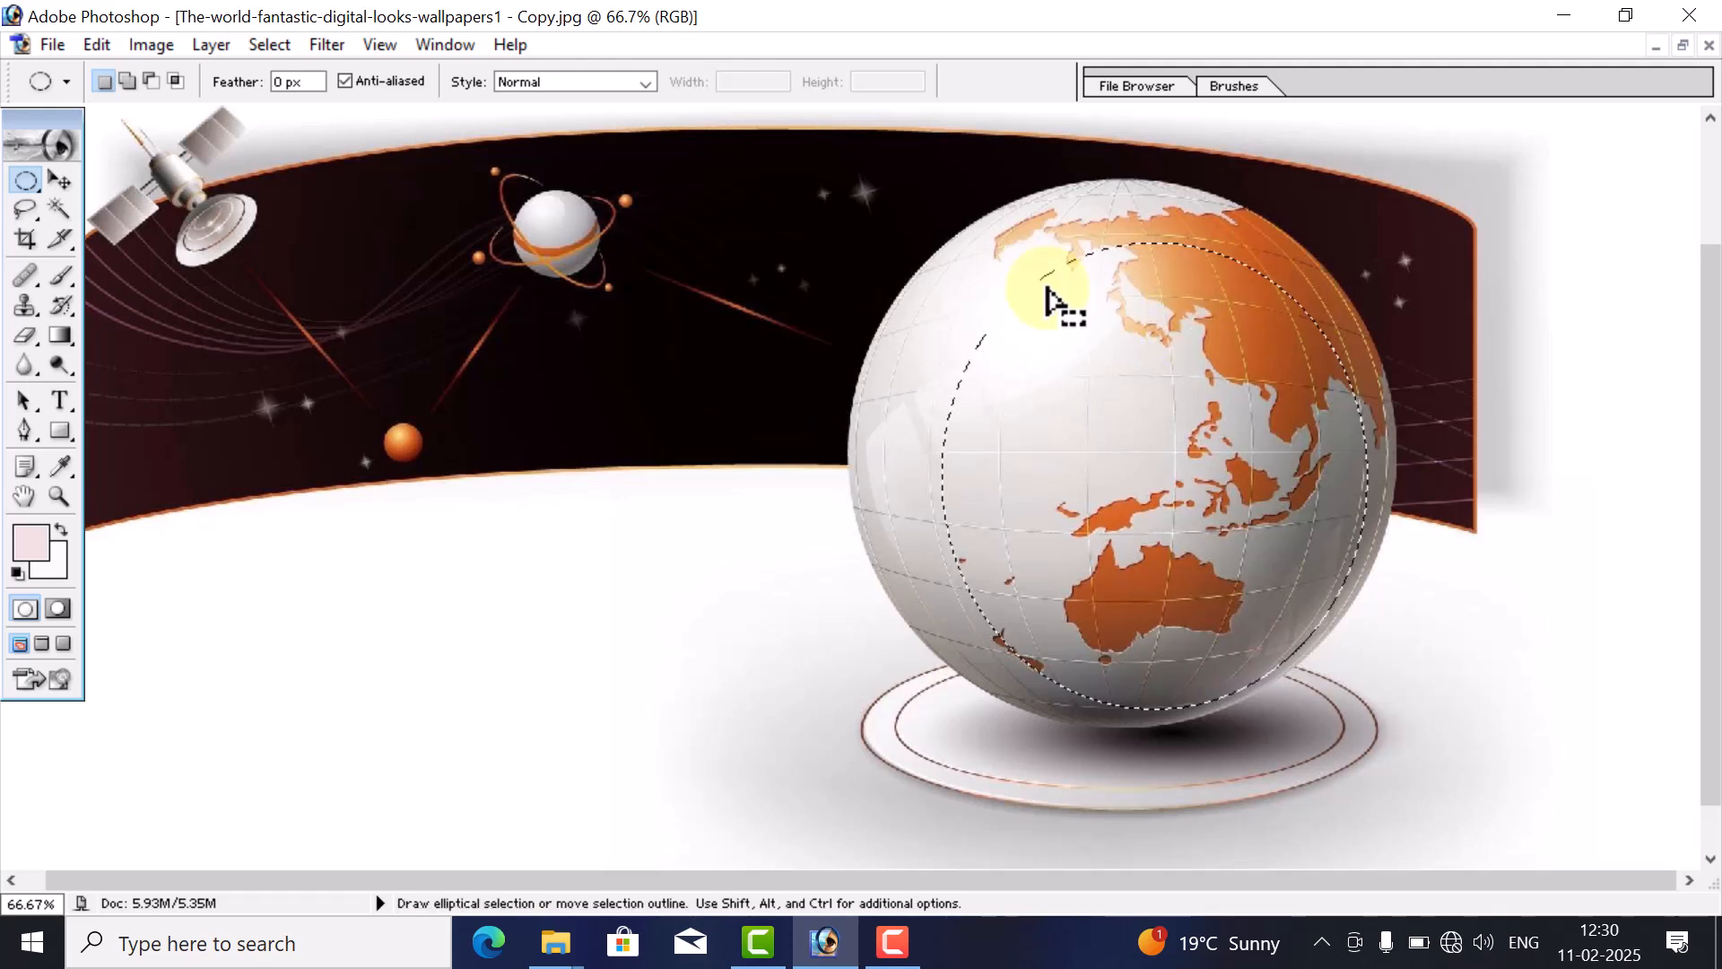
- Try moving the selected part of the globe to the left with the Move tool, and undo the move
left_click(59, 182)
left_click_drag(1234, 455, 1062, 437)
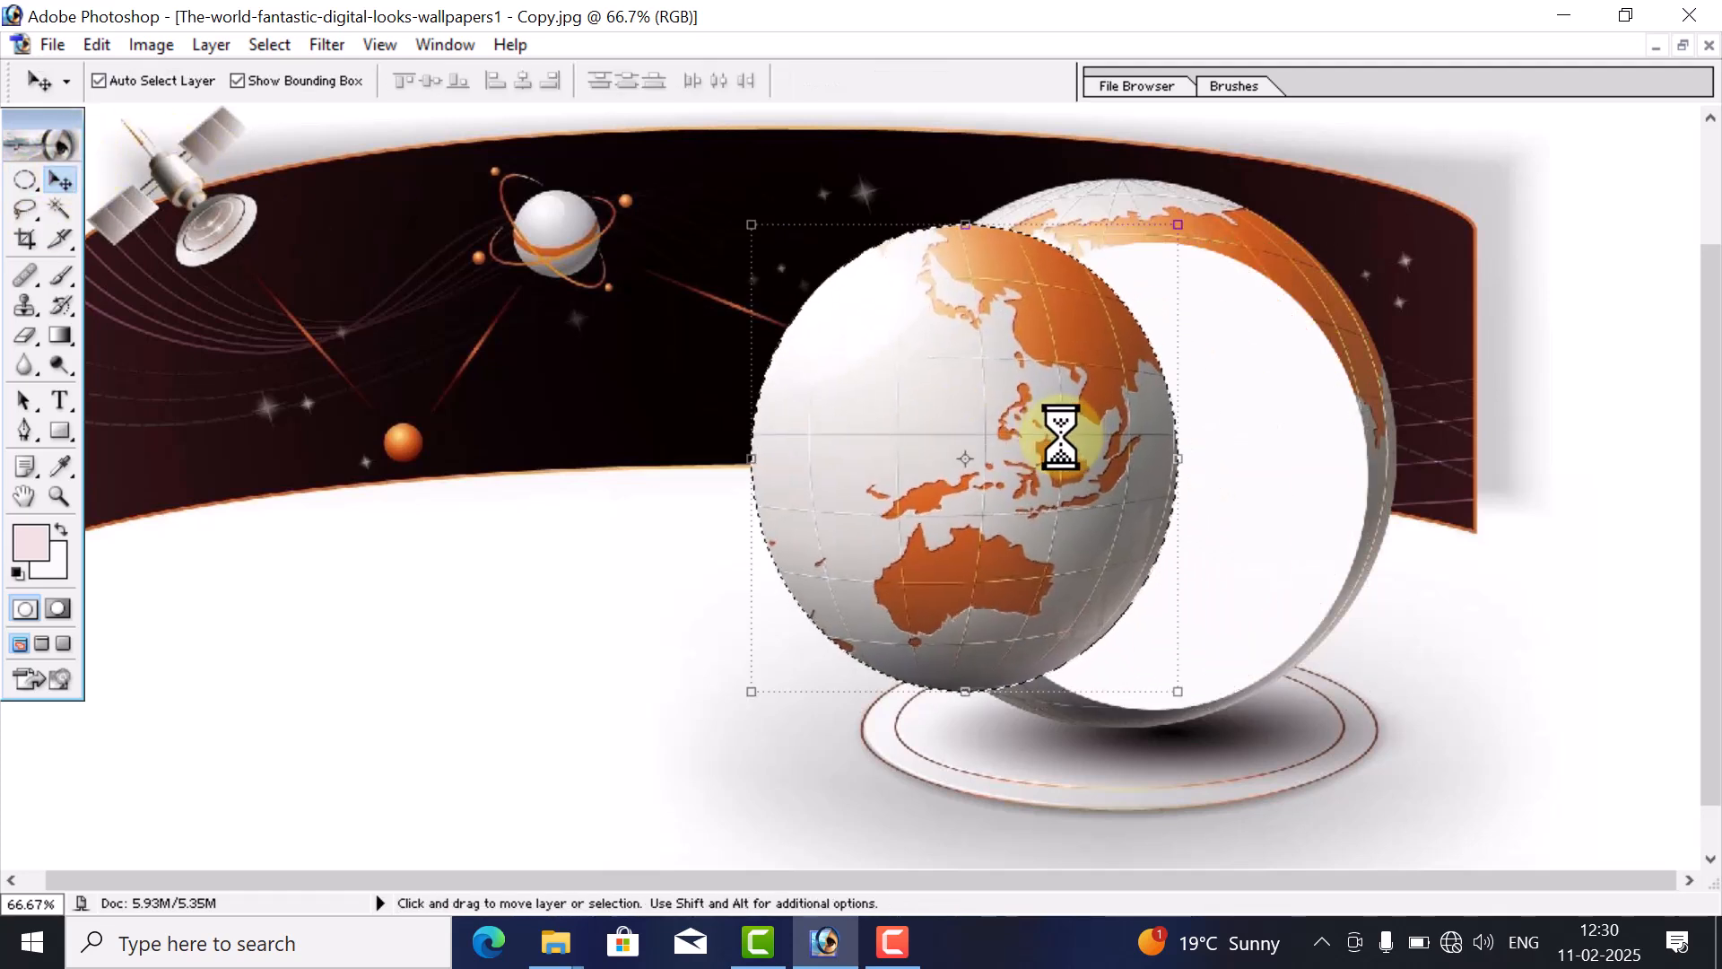
key("ctrl+z")
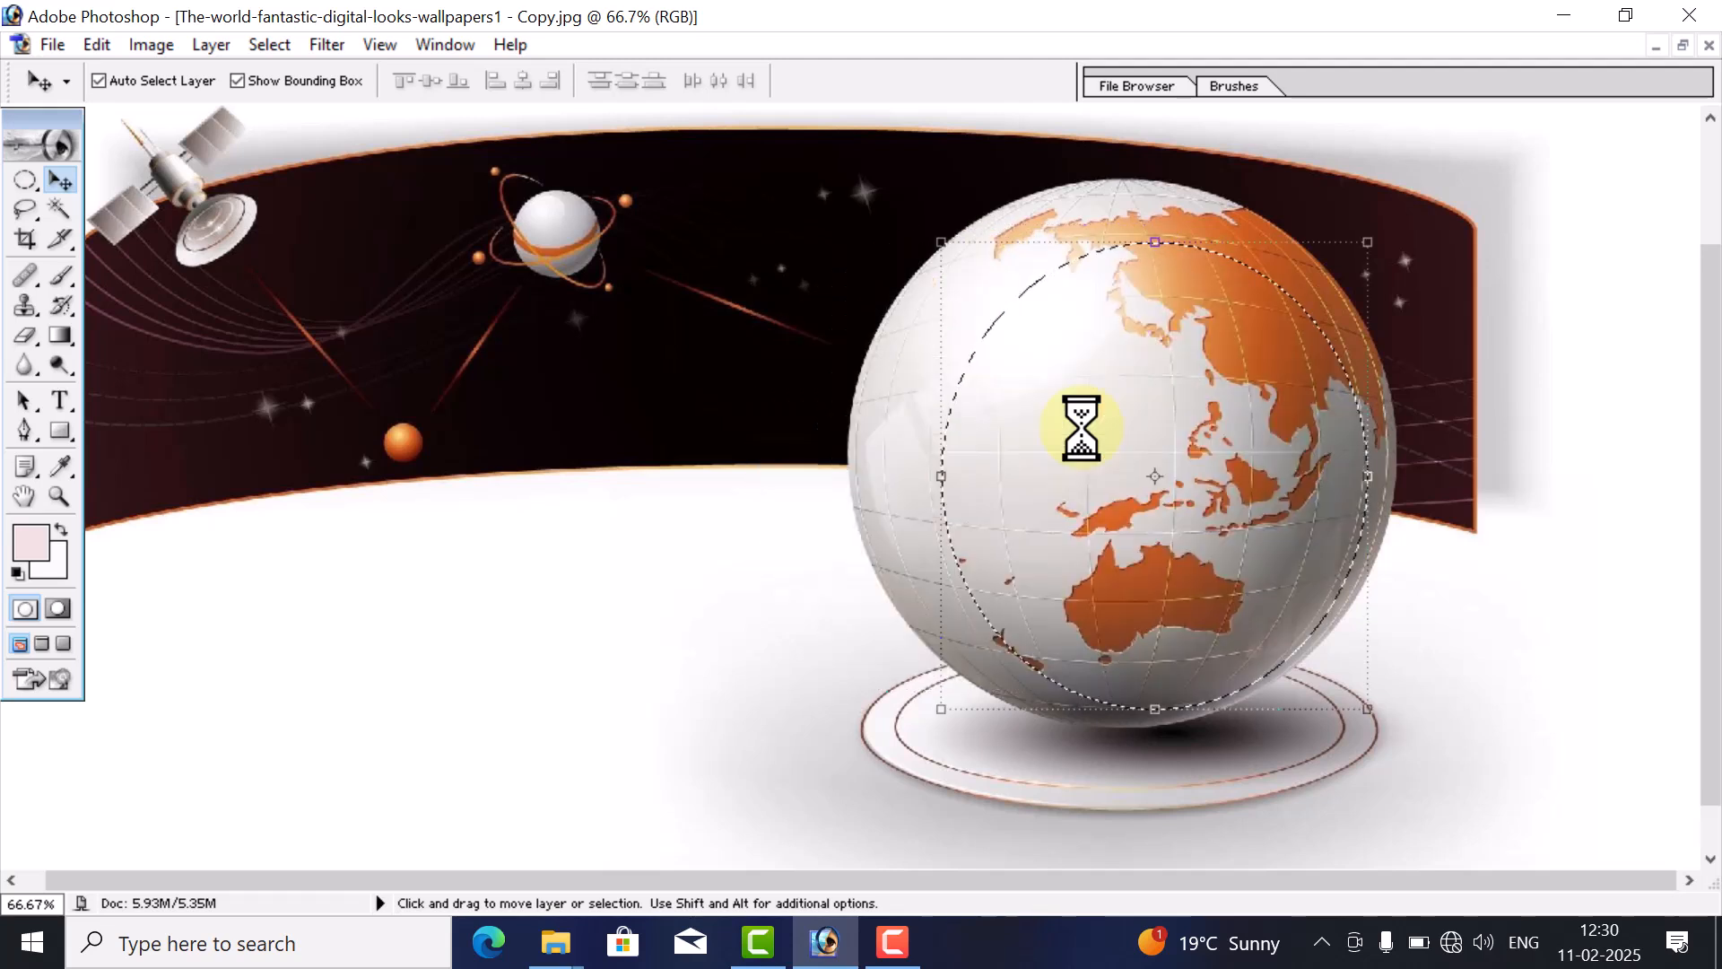
- Enlarge the selected globe area with Free Transform to about 126% width and 116% height, matching the globe's outline, and commit
left_click(99, 46)
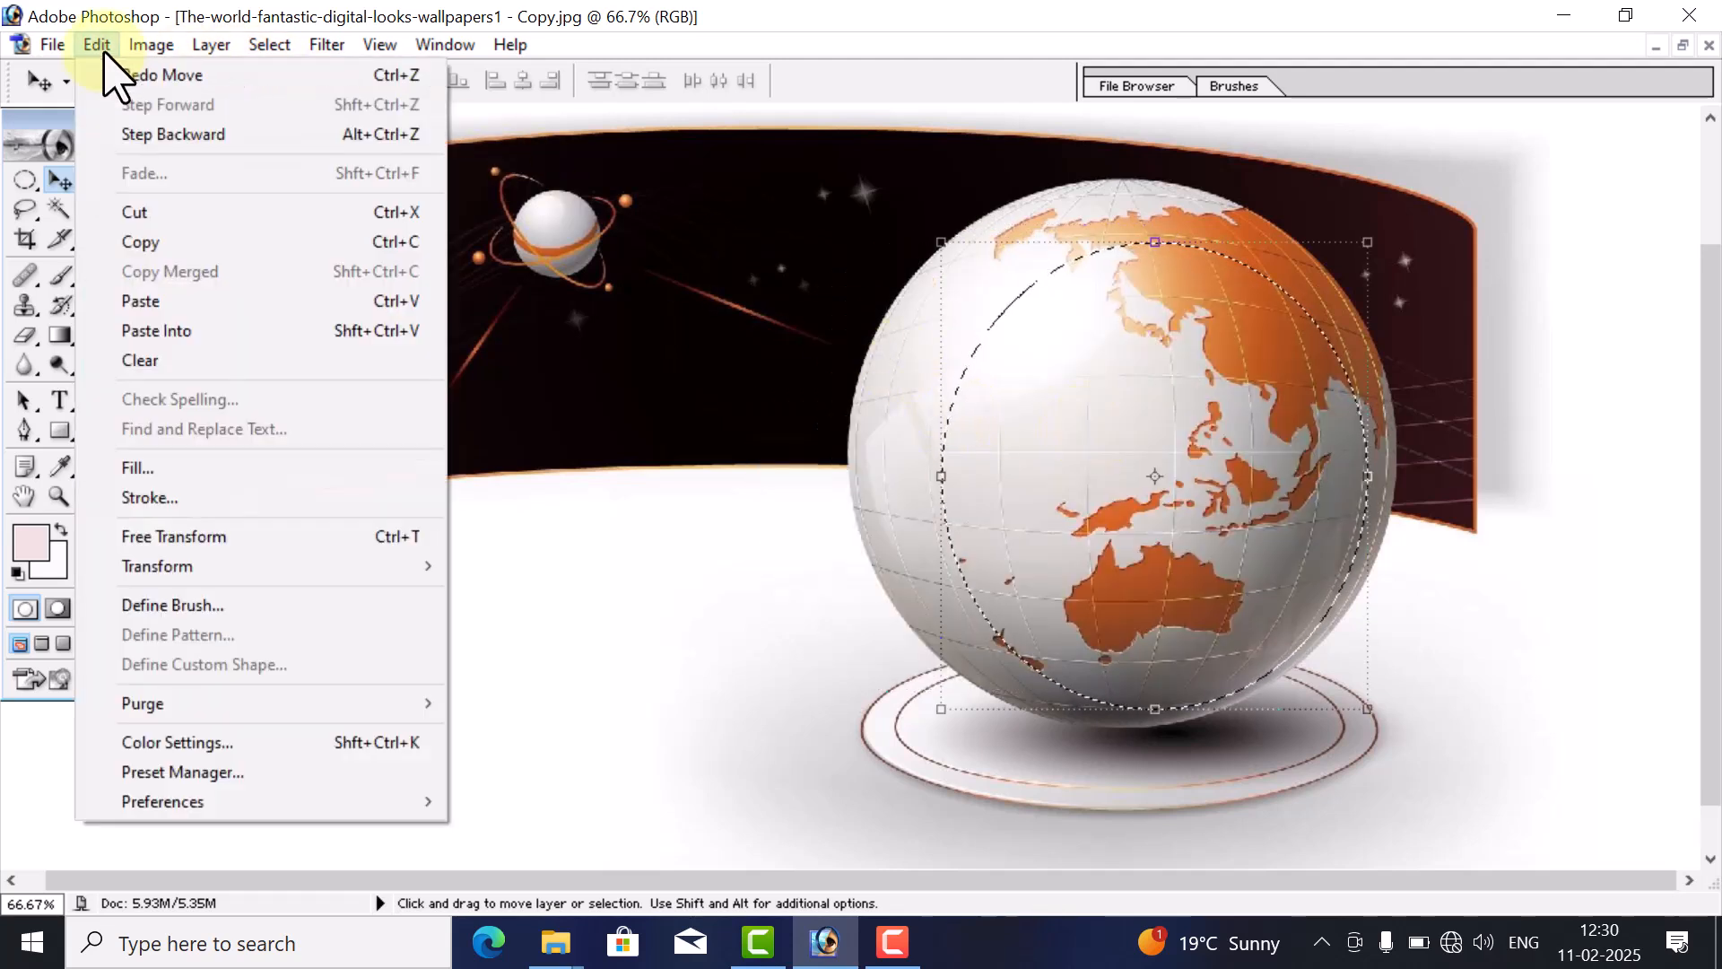
left_click(227, 538)
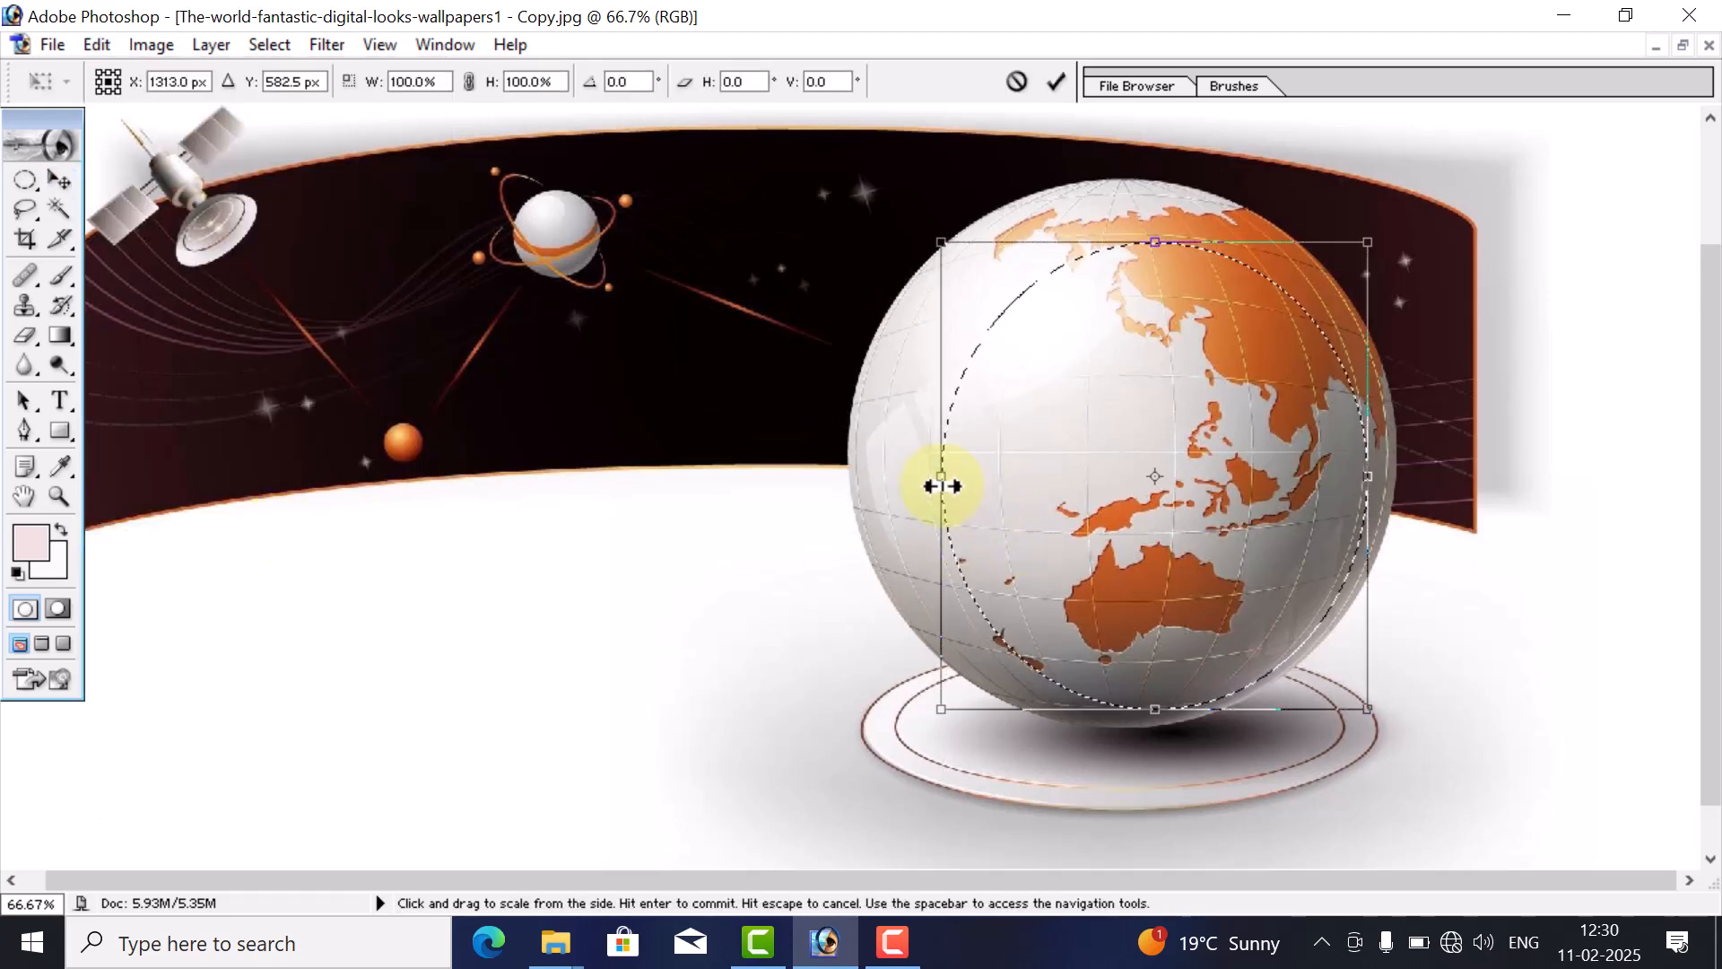
left_click_drag(942, 485, 874, 486)
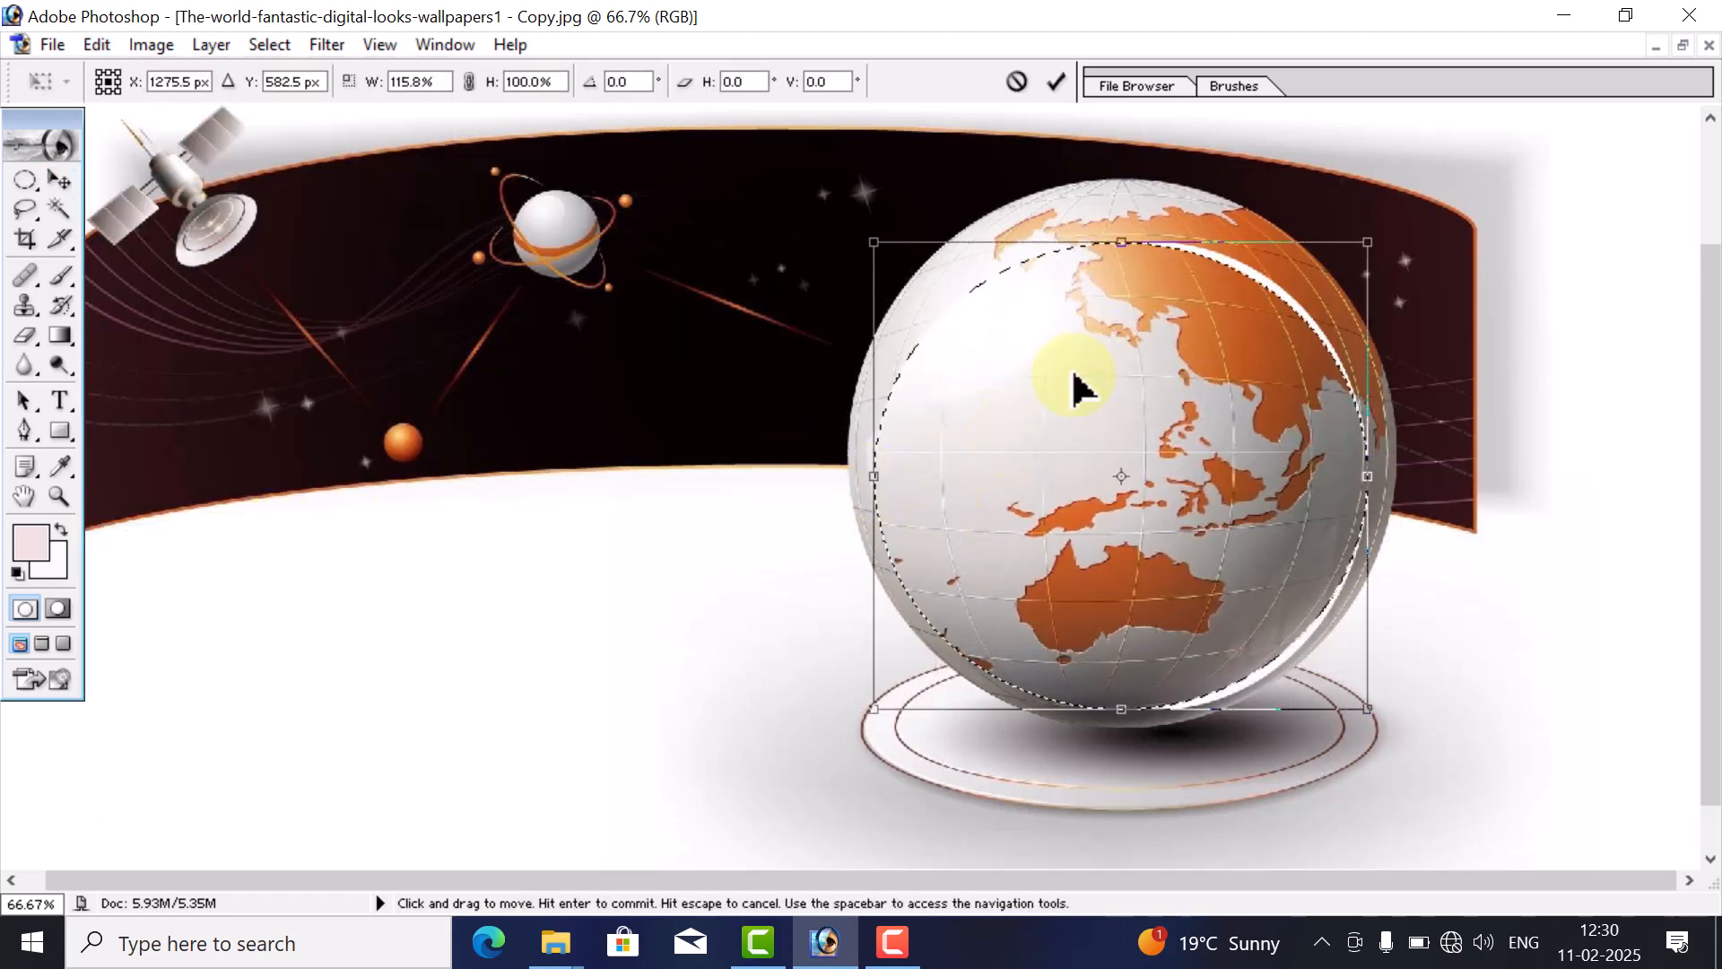
left_click_drag(1121, 242, 1127, 186)
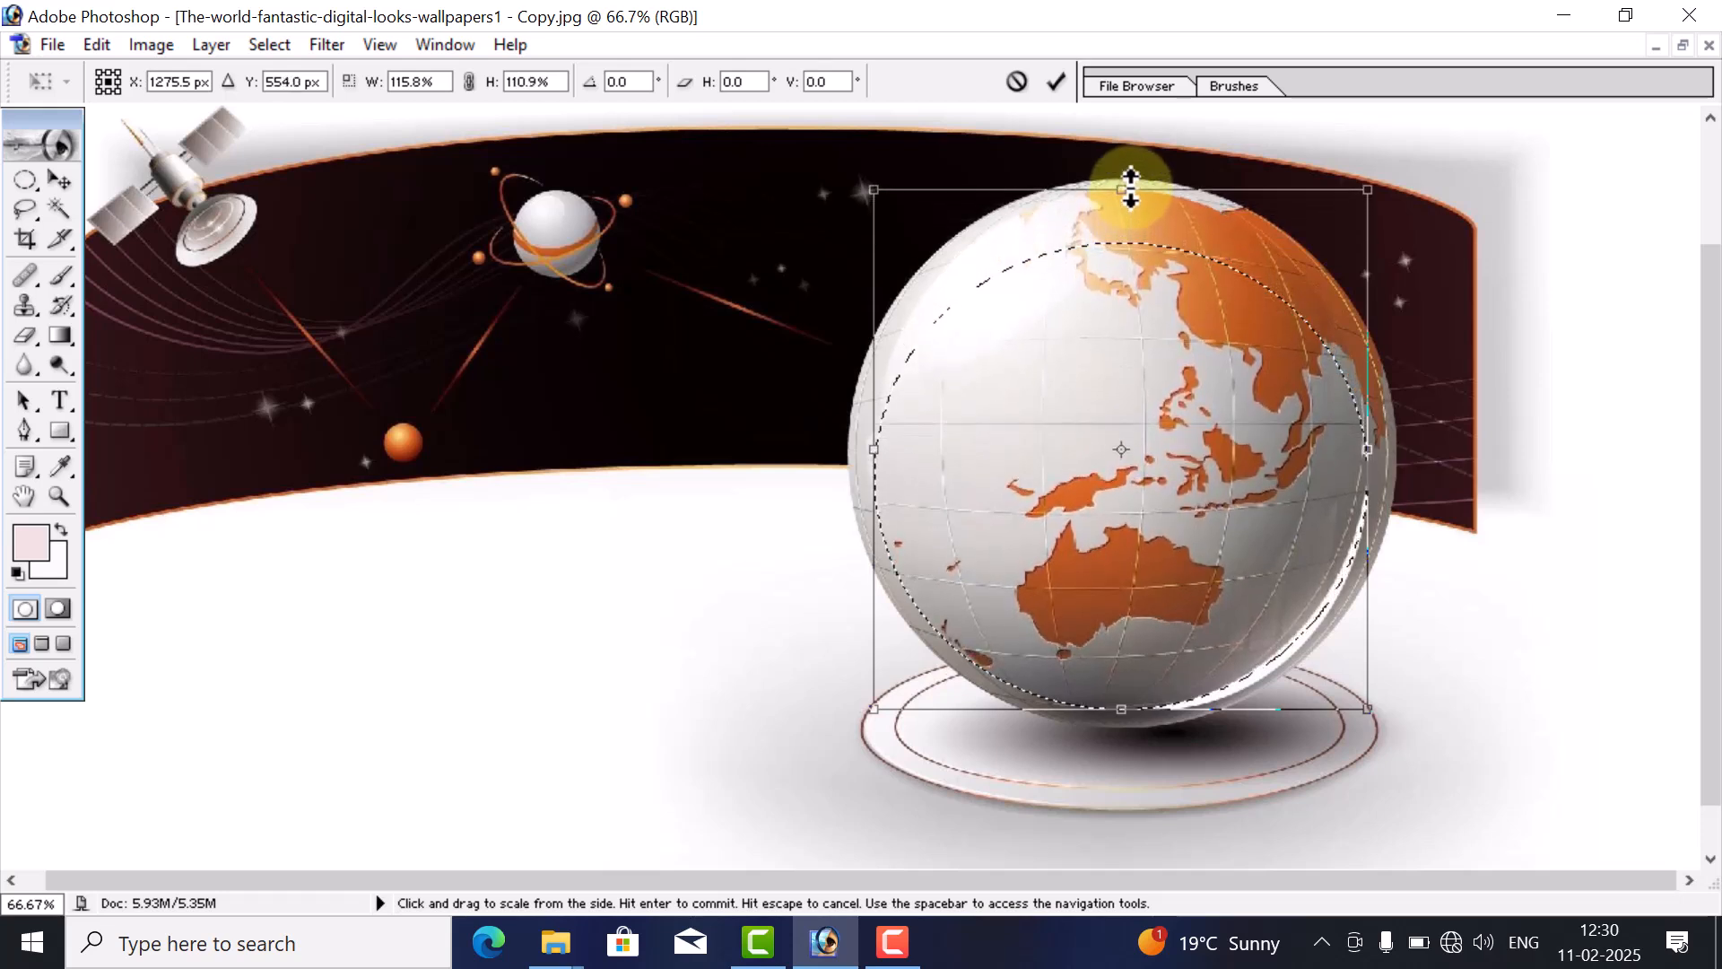
left_click_drag(1367, 448, 1385, 449)
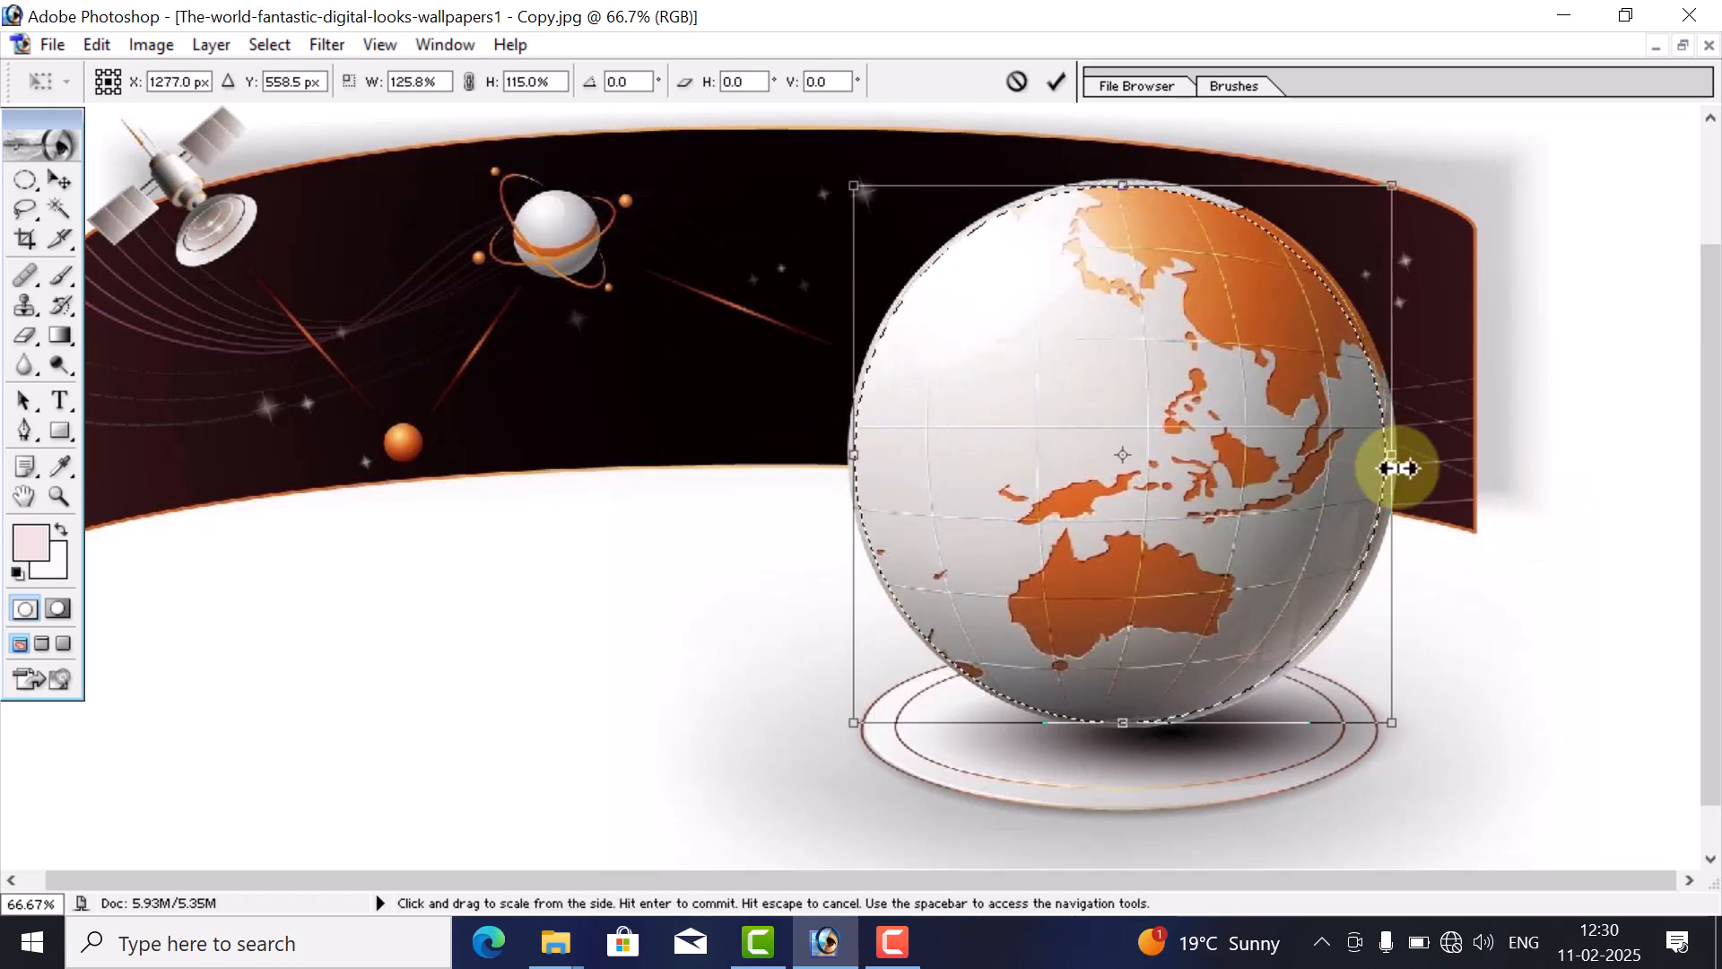
left_click_drag(1397, 468, 1399, 468)
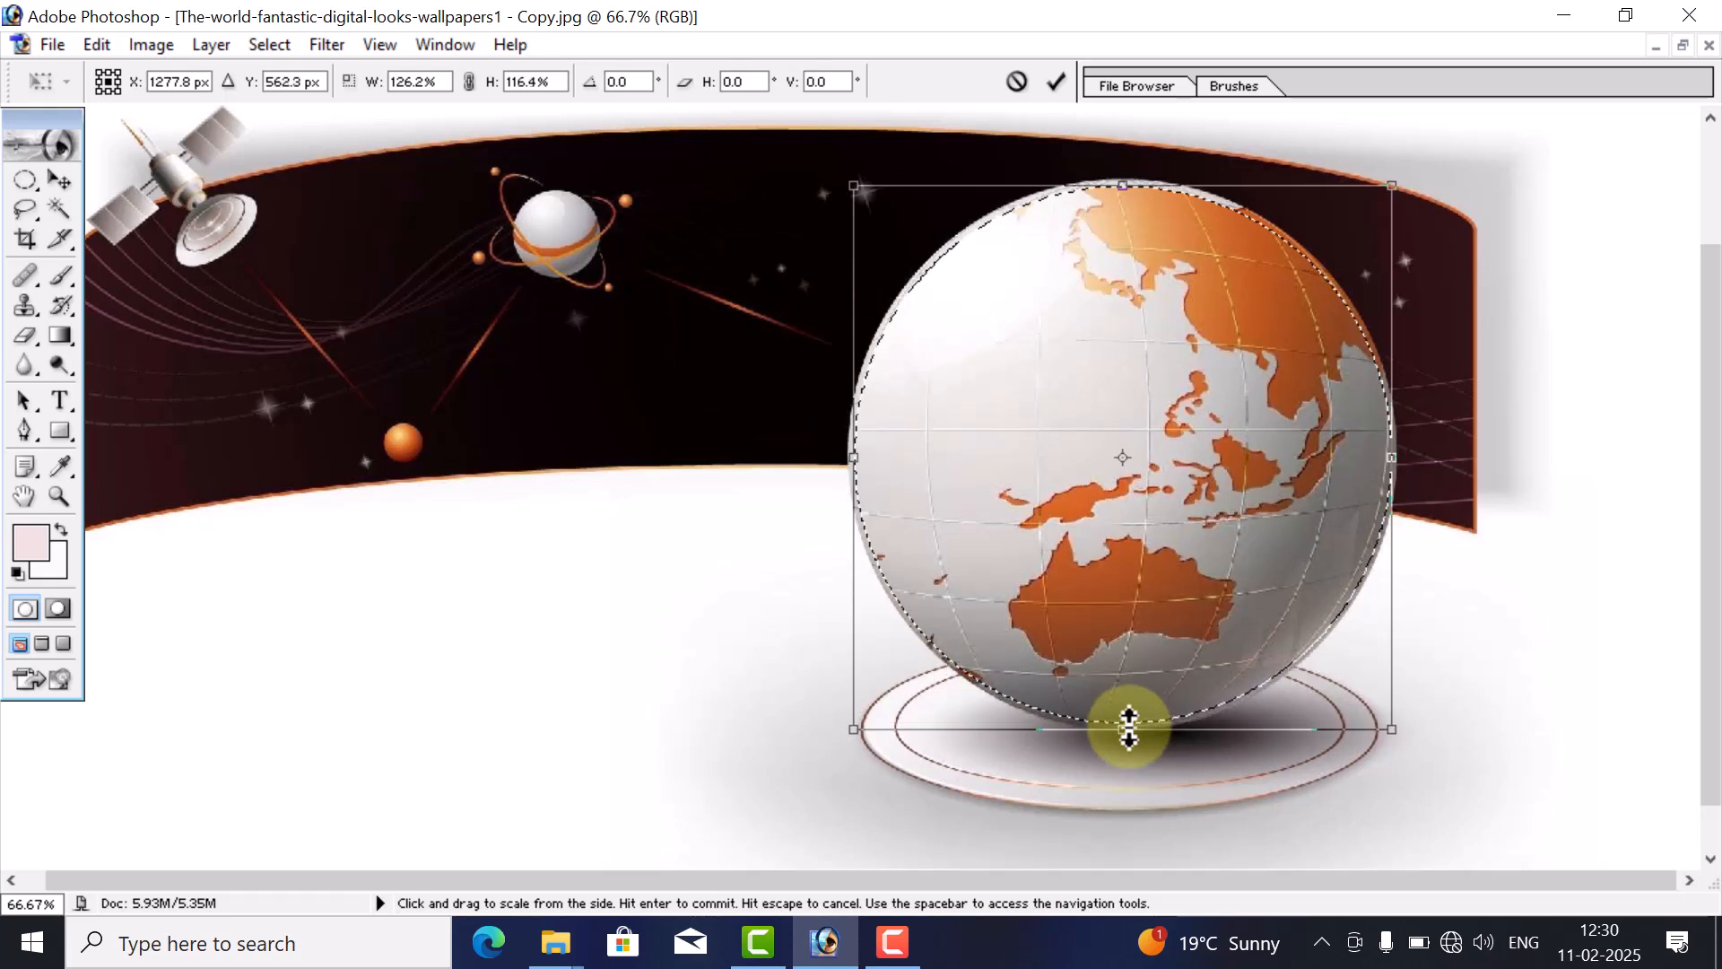
left_click_drag(1129, 727, 1128, 732)
left_click(1059, 82)
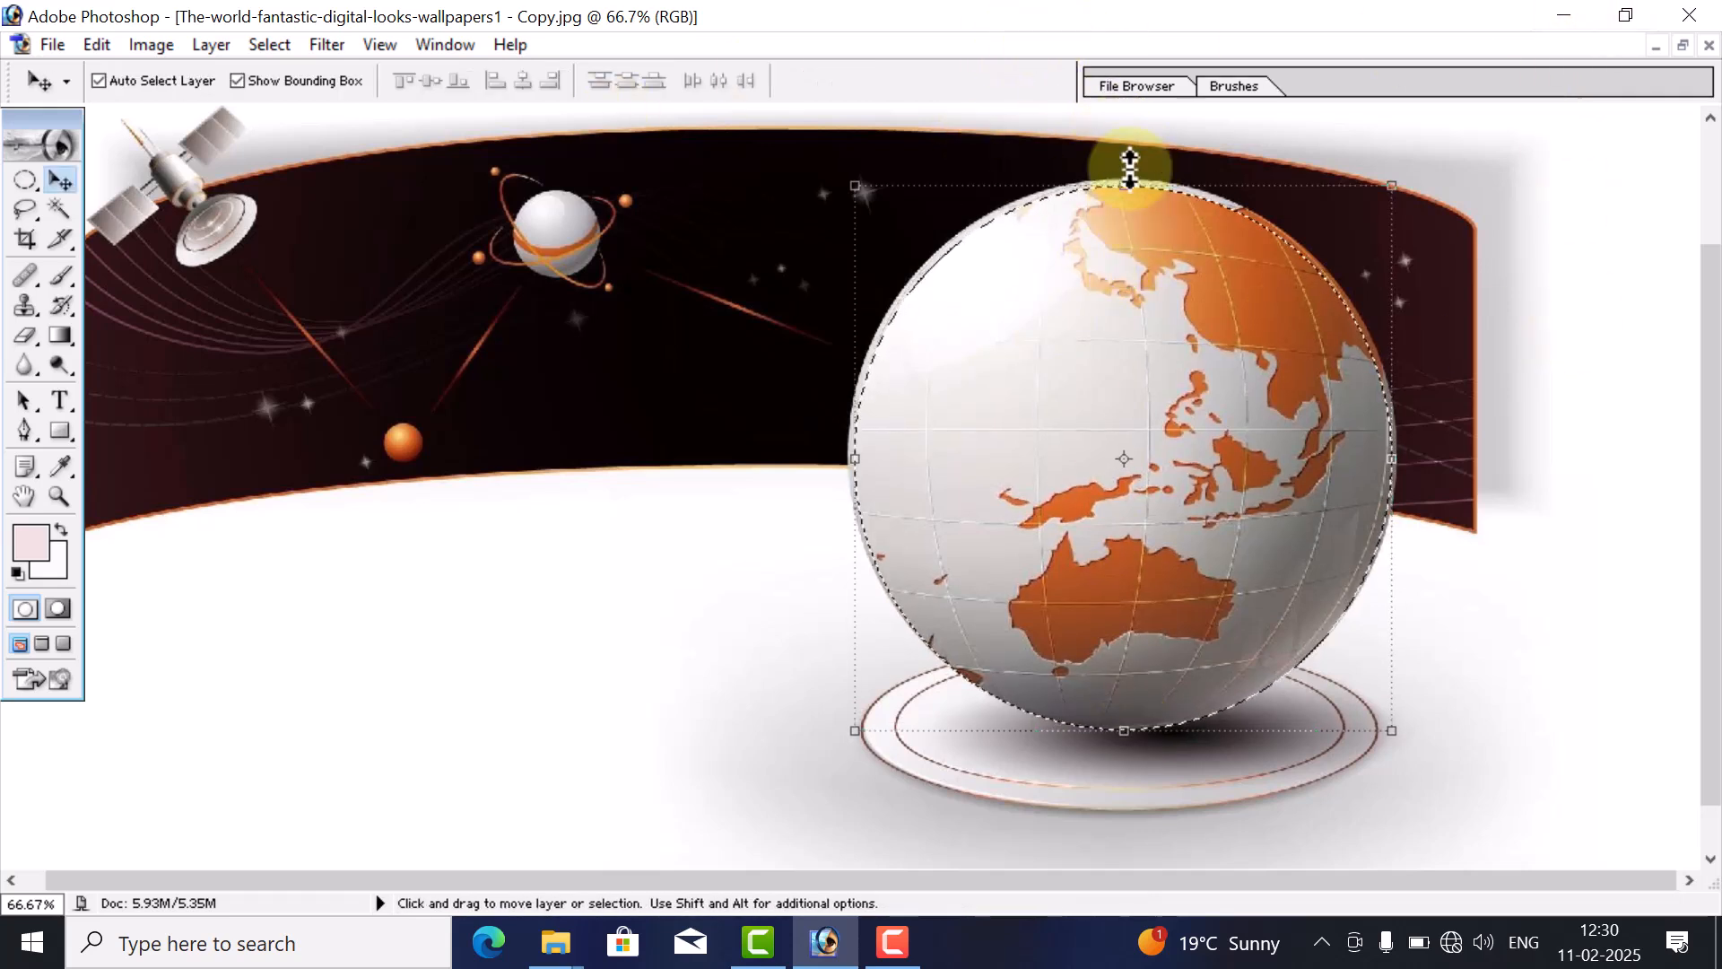
- Restore the globe image from maximized to a floating window beside the girl's photo
left_click(1577, 11)
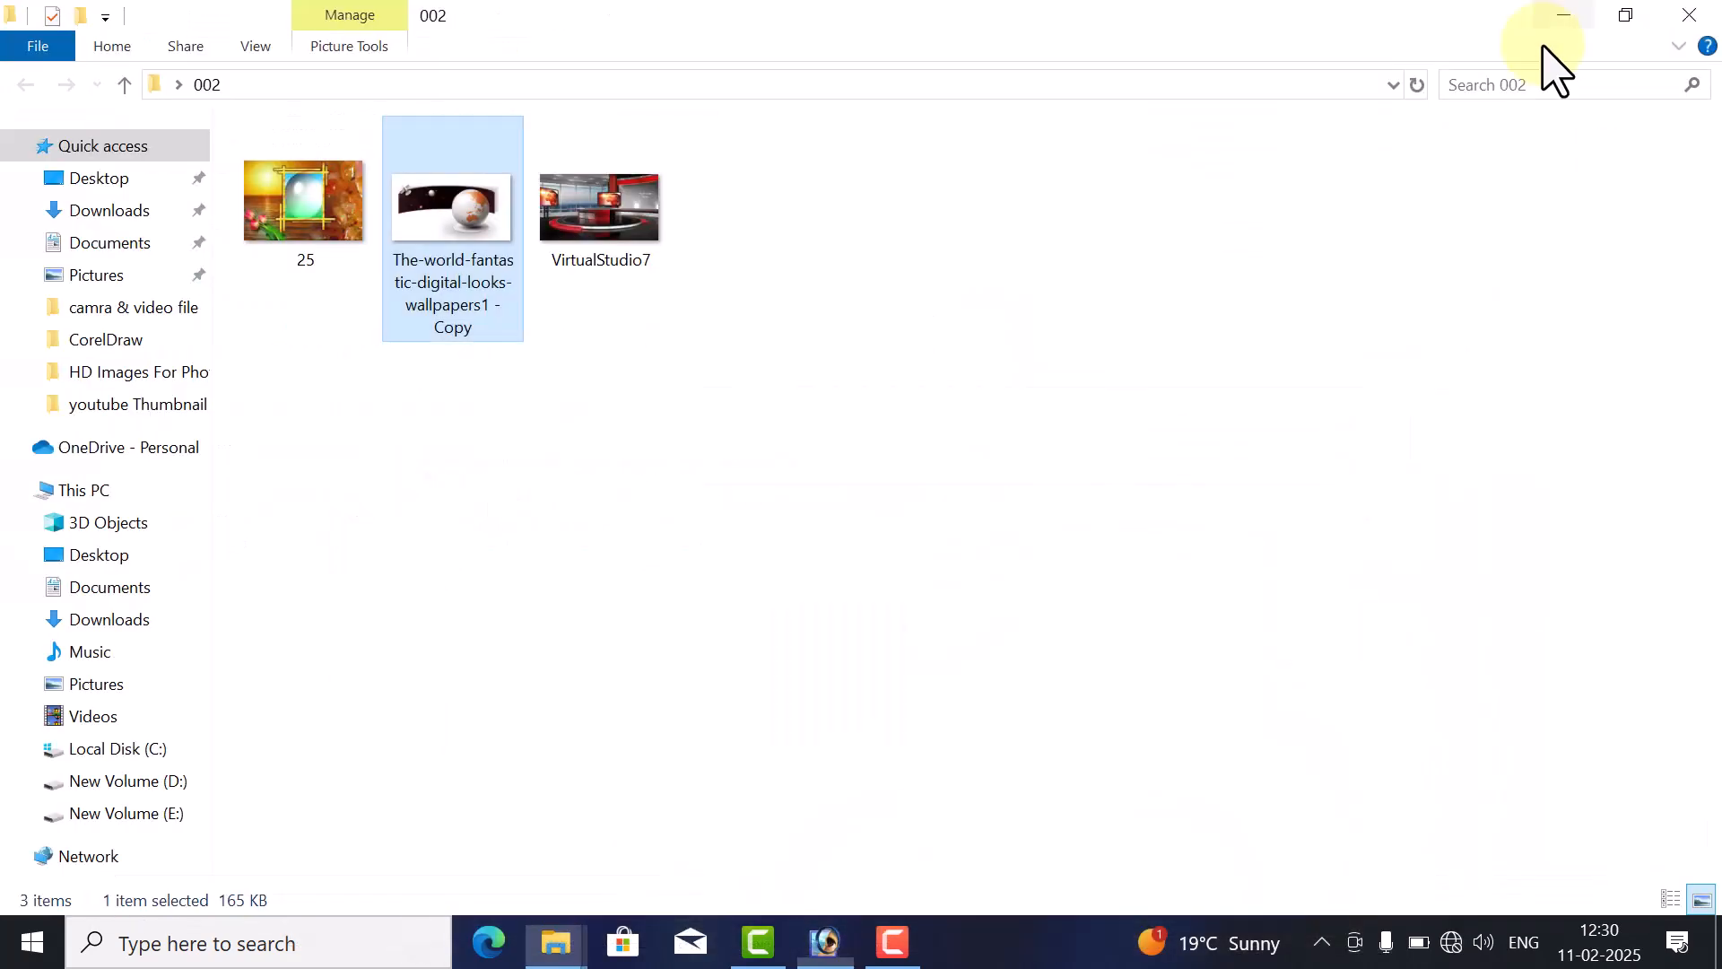
left_click(824, 942)
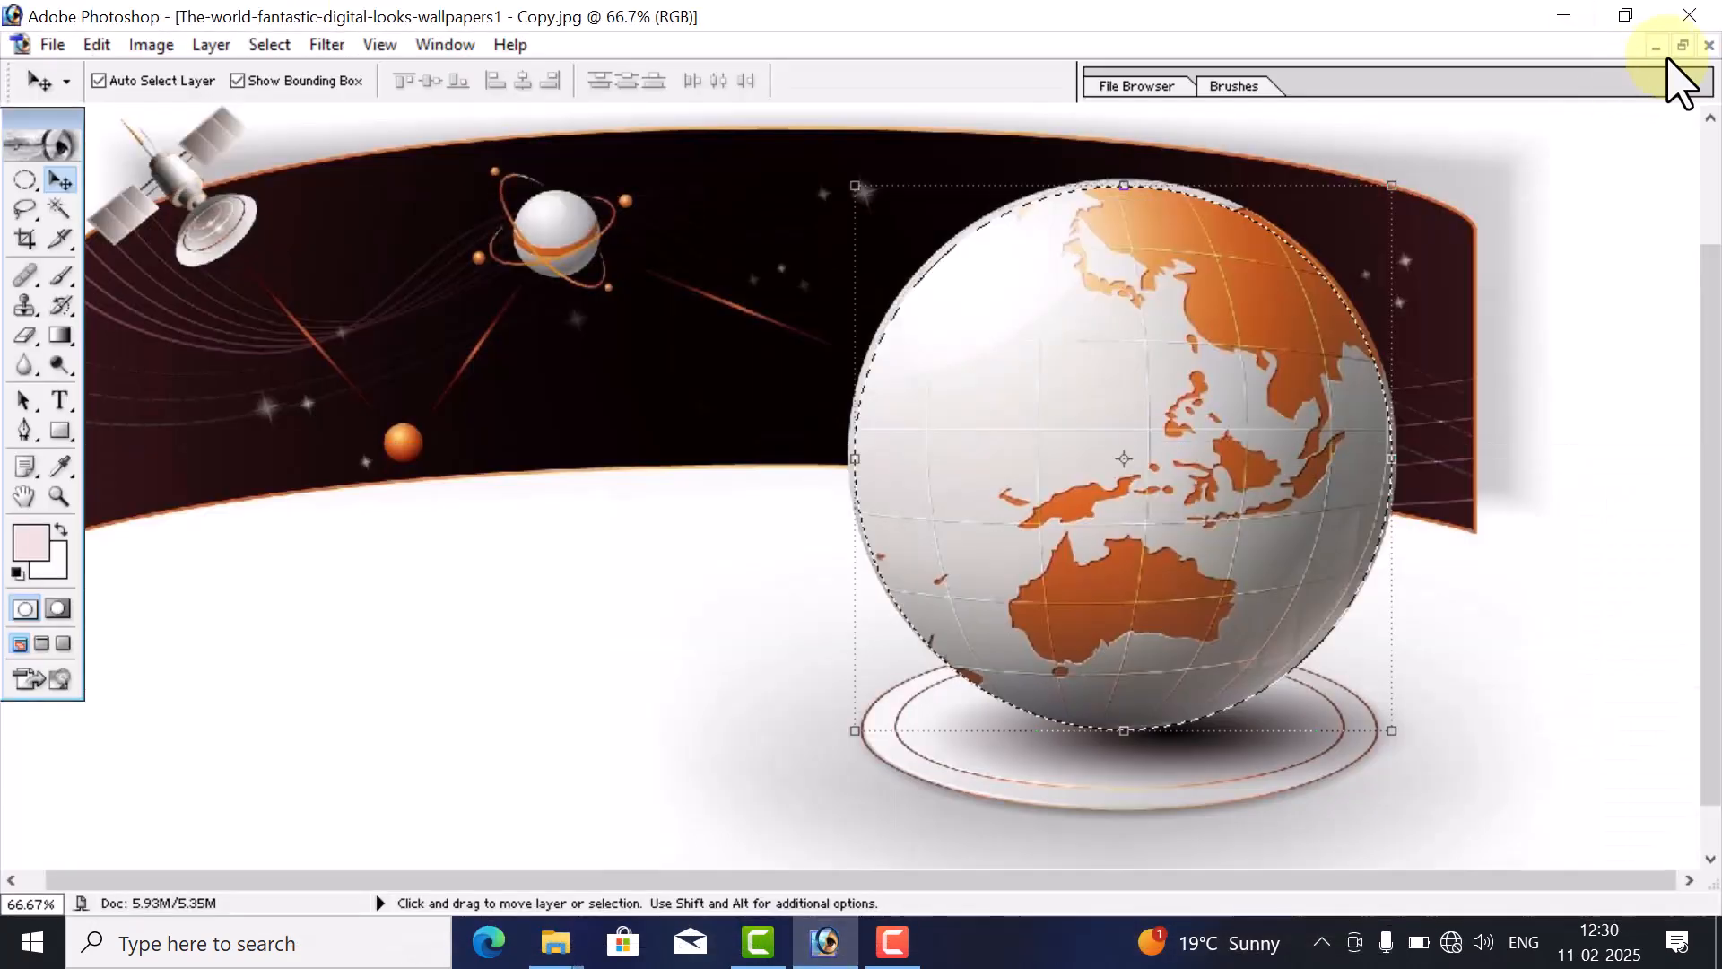
left_click(1692, 47)
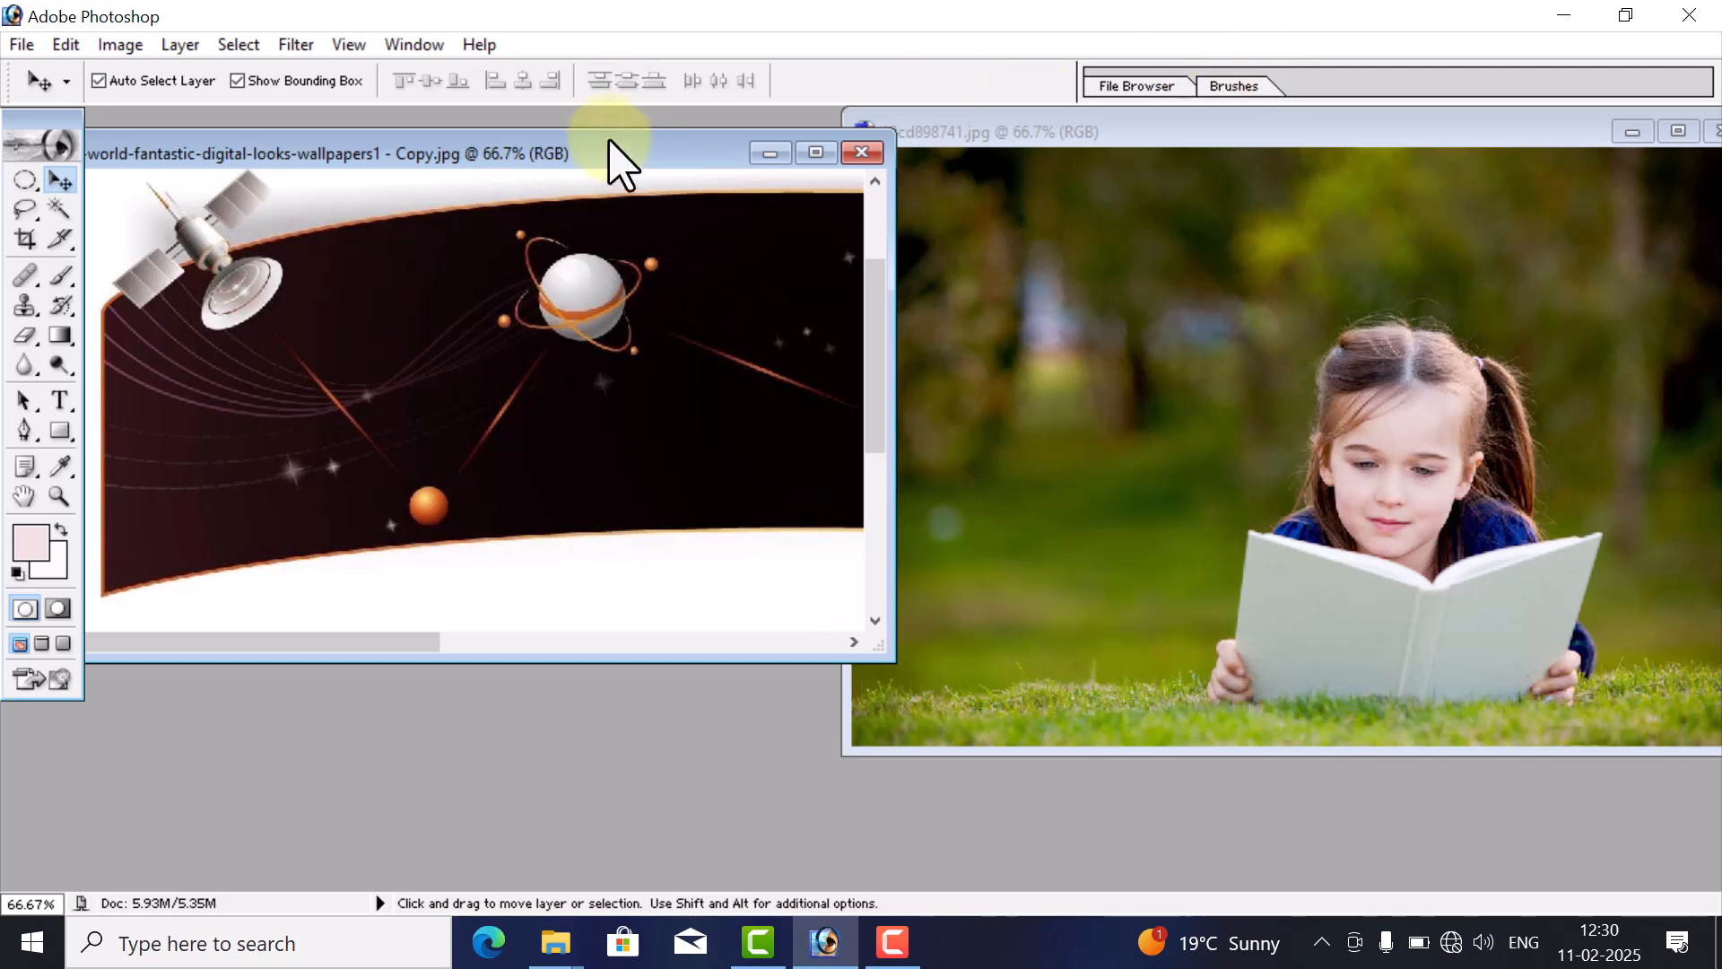
- Zoom the globe image out to 33.3% so it fits whole, and return it to a floating window
left_click(823, 158)
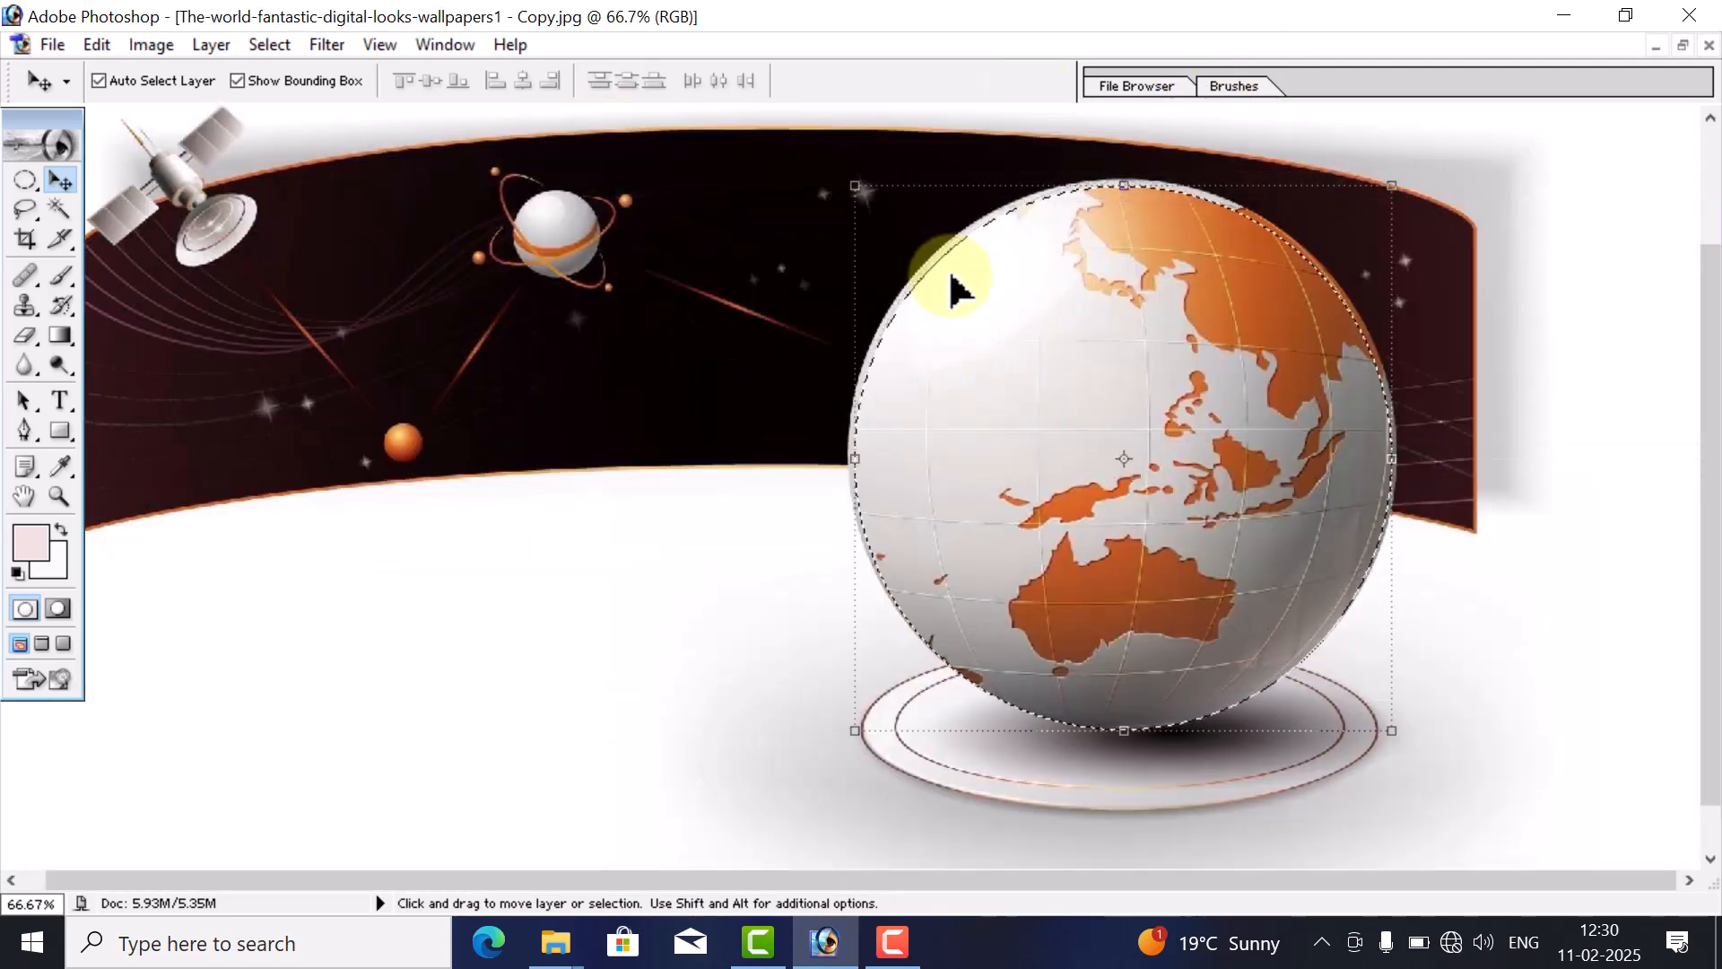
left_click(951, 278, "ctrl+alt")
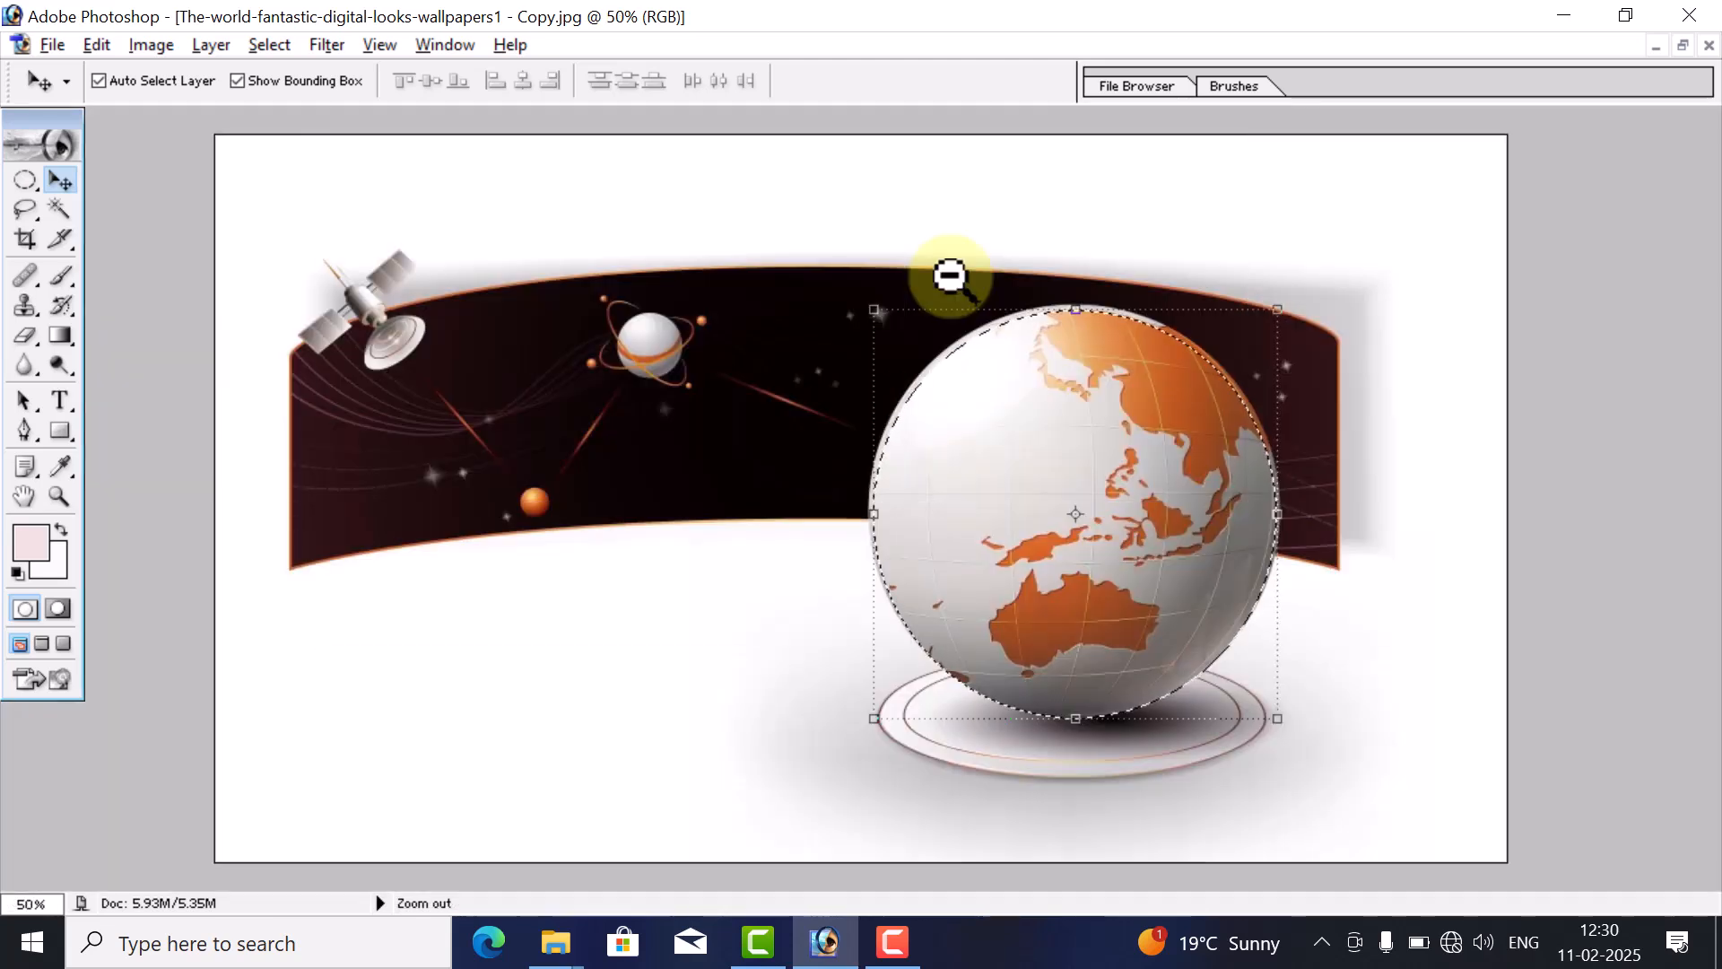
left_click(951, 278, "ctrl+alt")
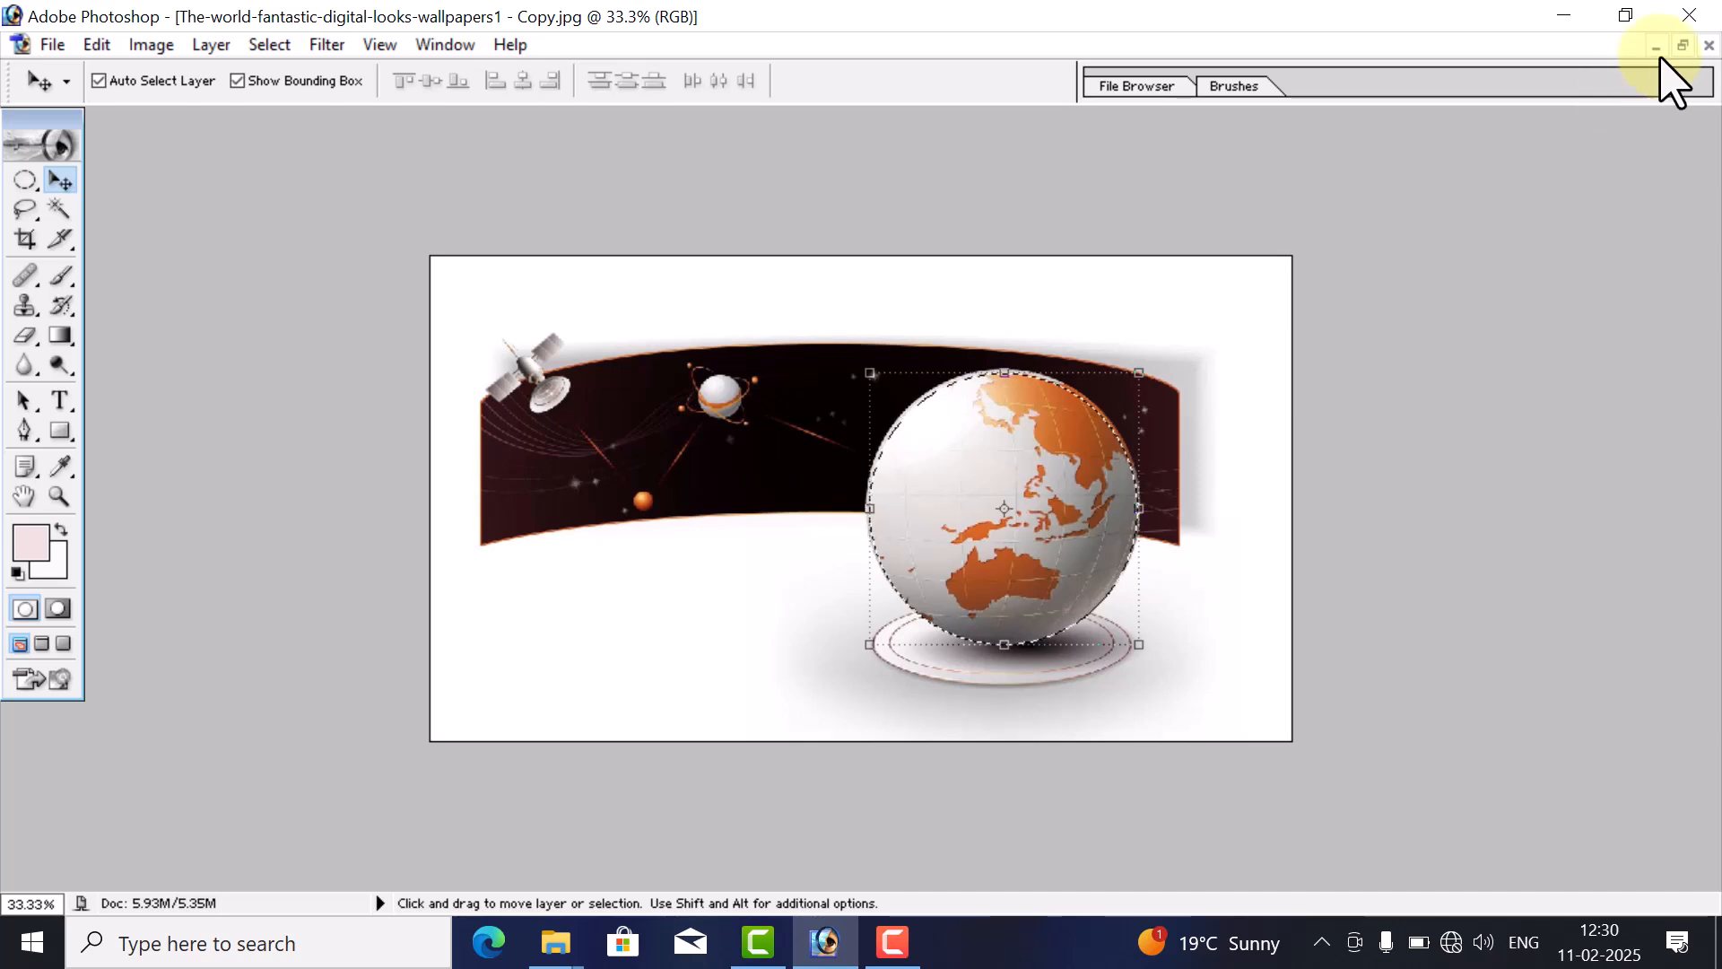
left_click(1681, 46)
- Copy the girl's whole photo and insert it inside the elliptical globe selection with Paste Into, then maximize the globe image
left_click(1276, 134)
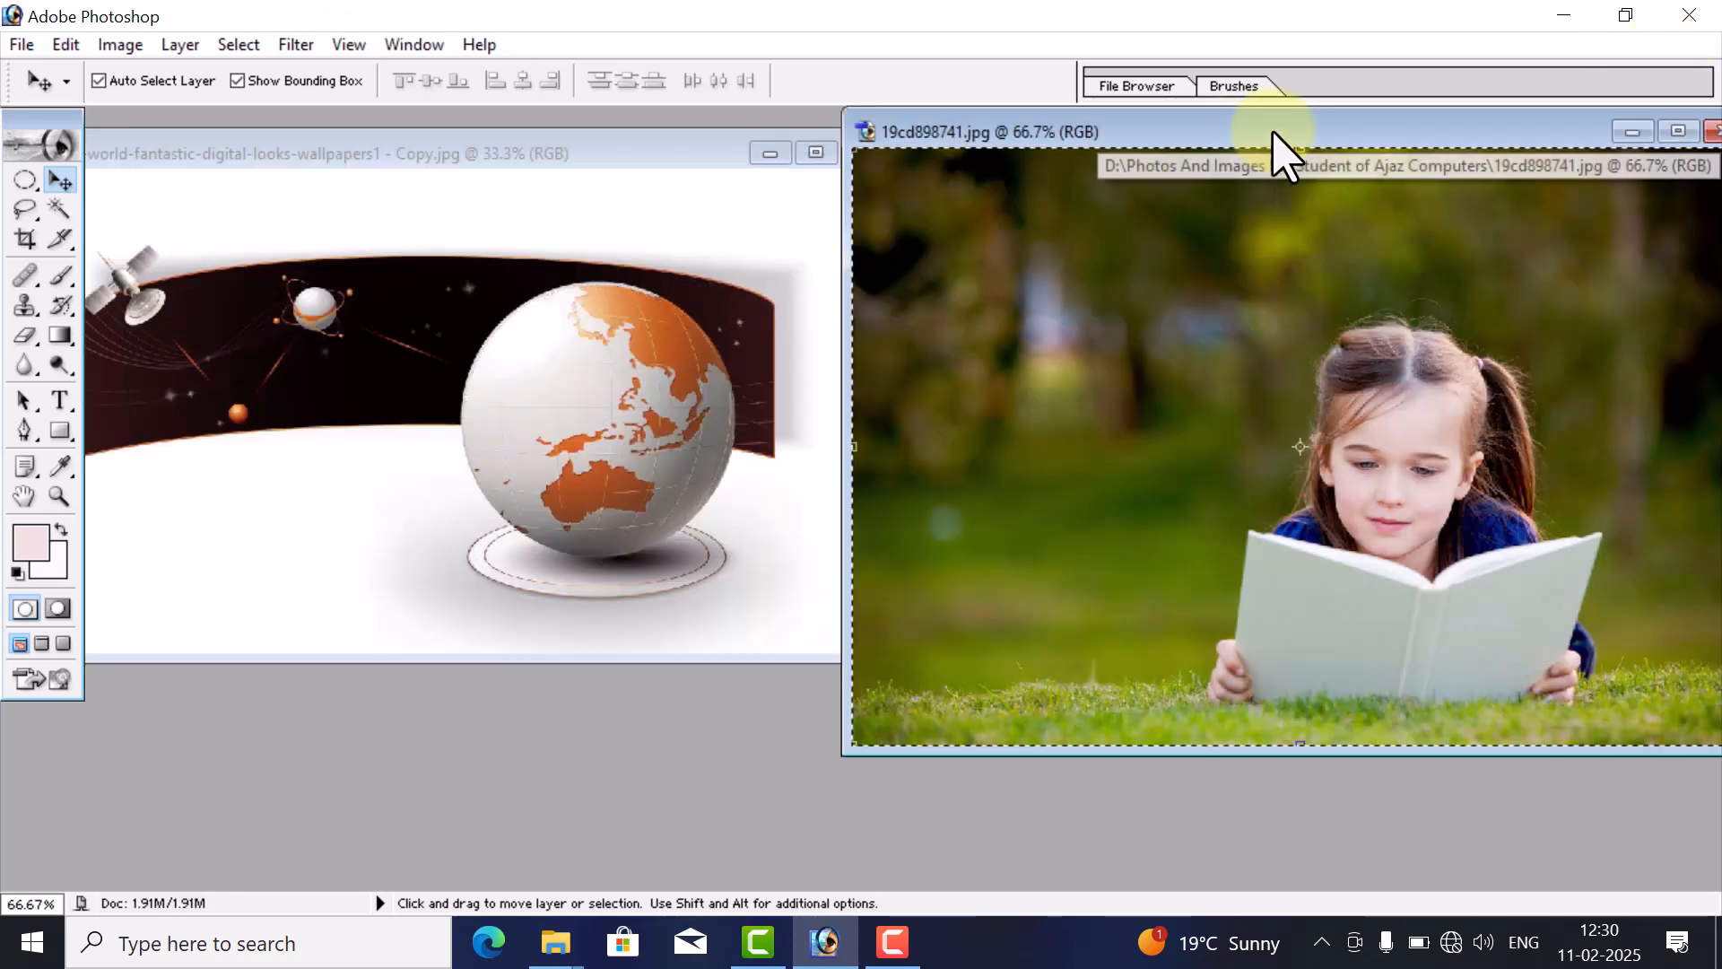
left_click_drag(1288, 135, 1211, 139)
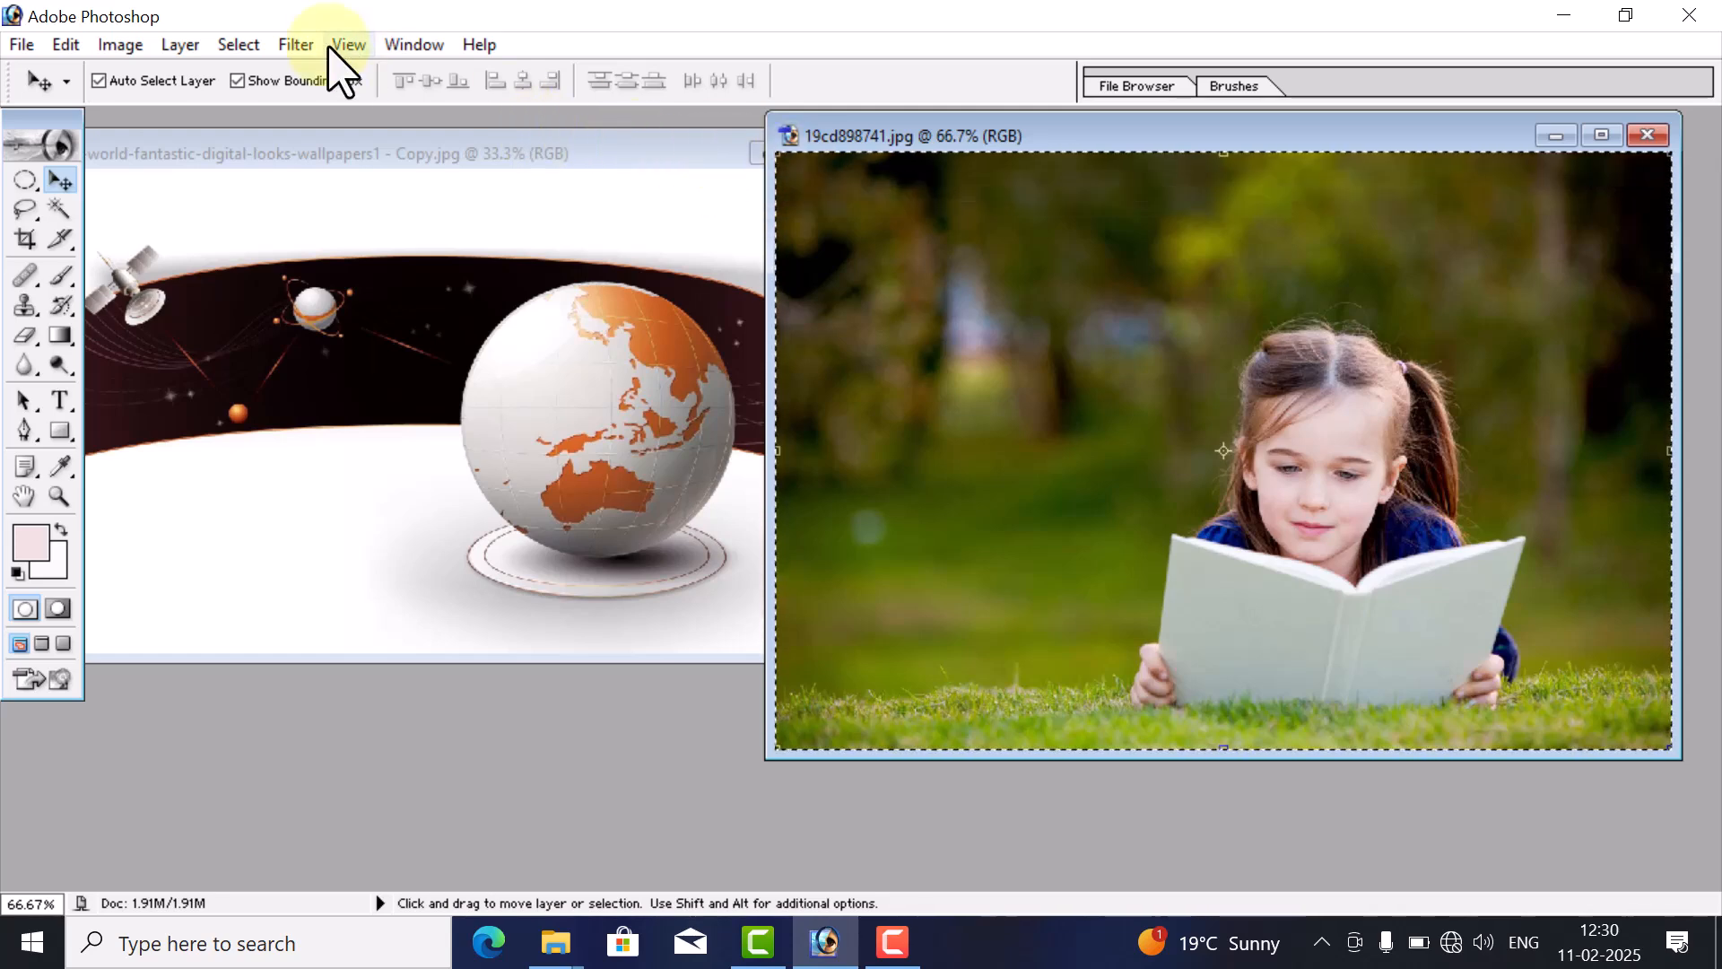
left_click(67, 44)
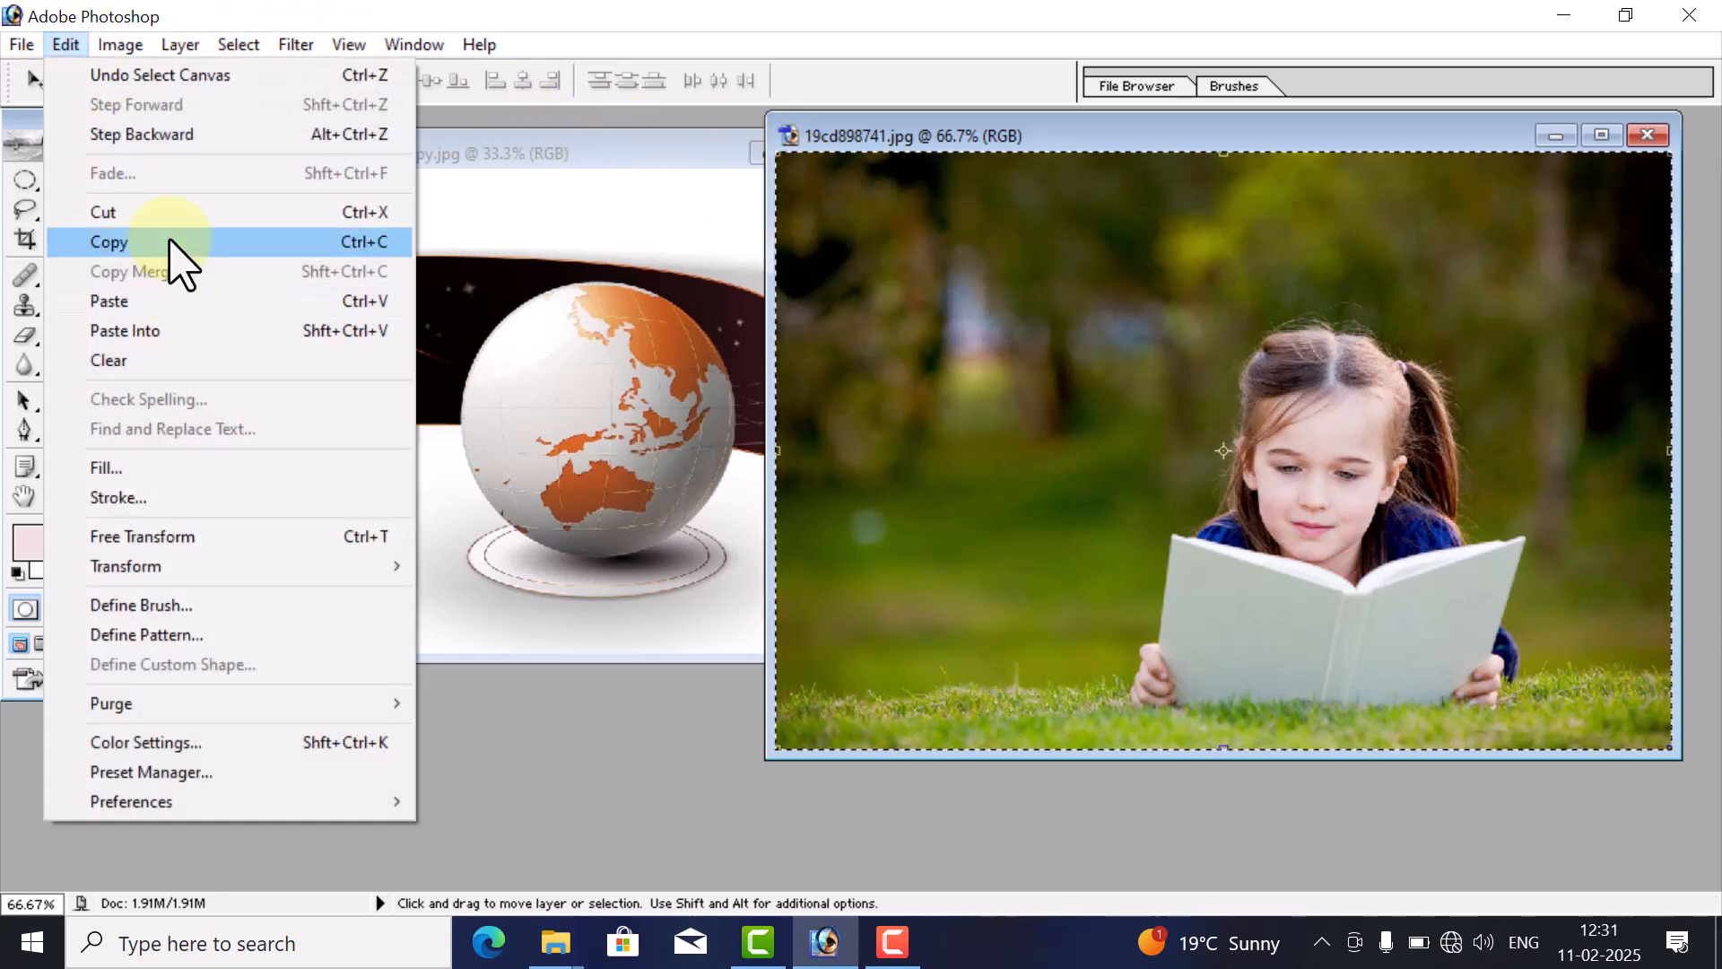
left_click(177, 239)
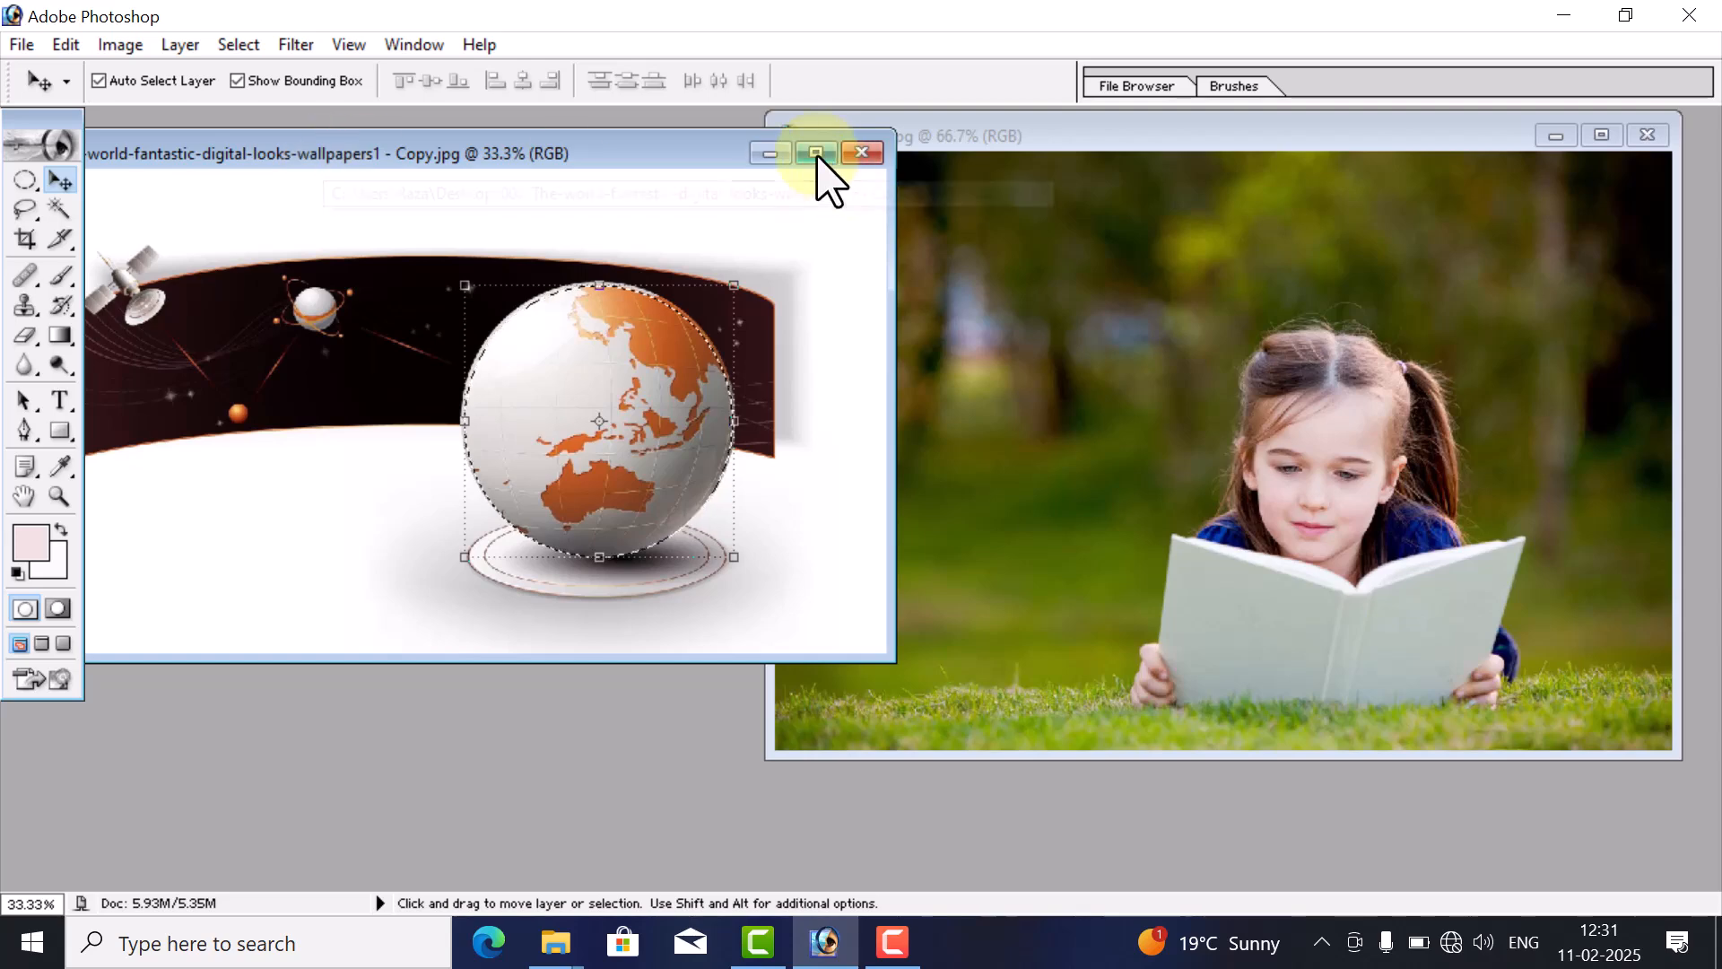
left_click(66, 44)
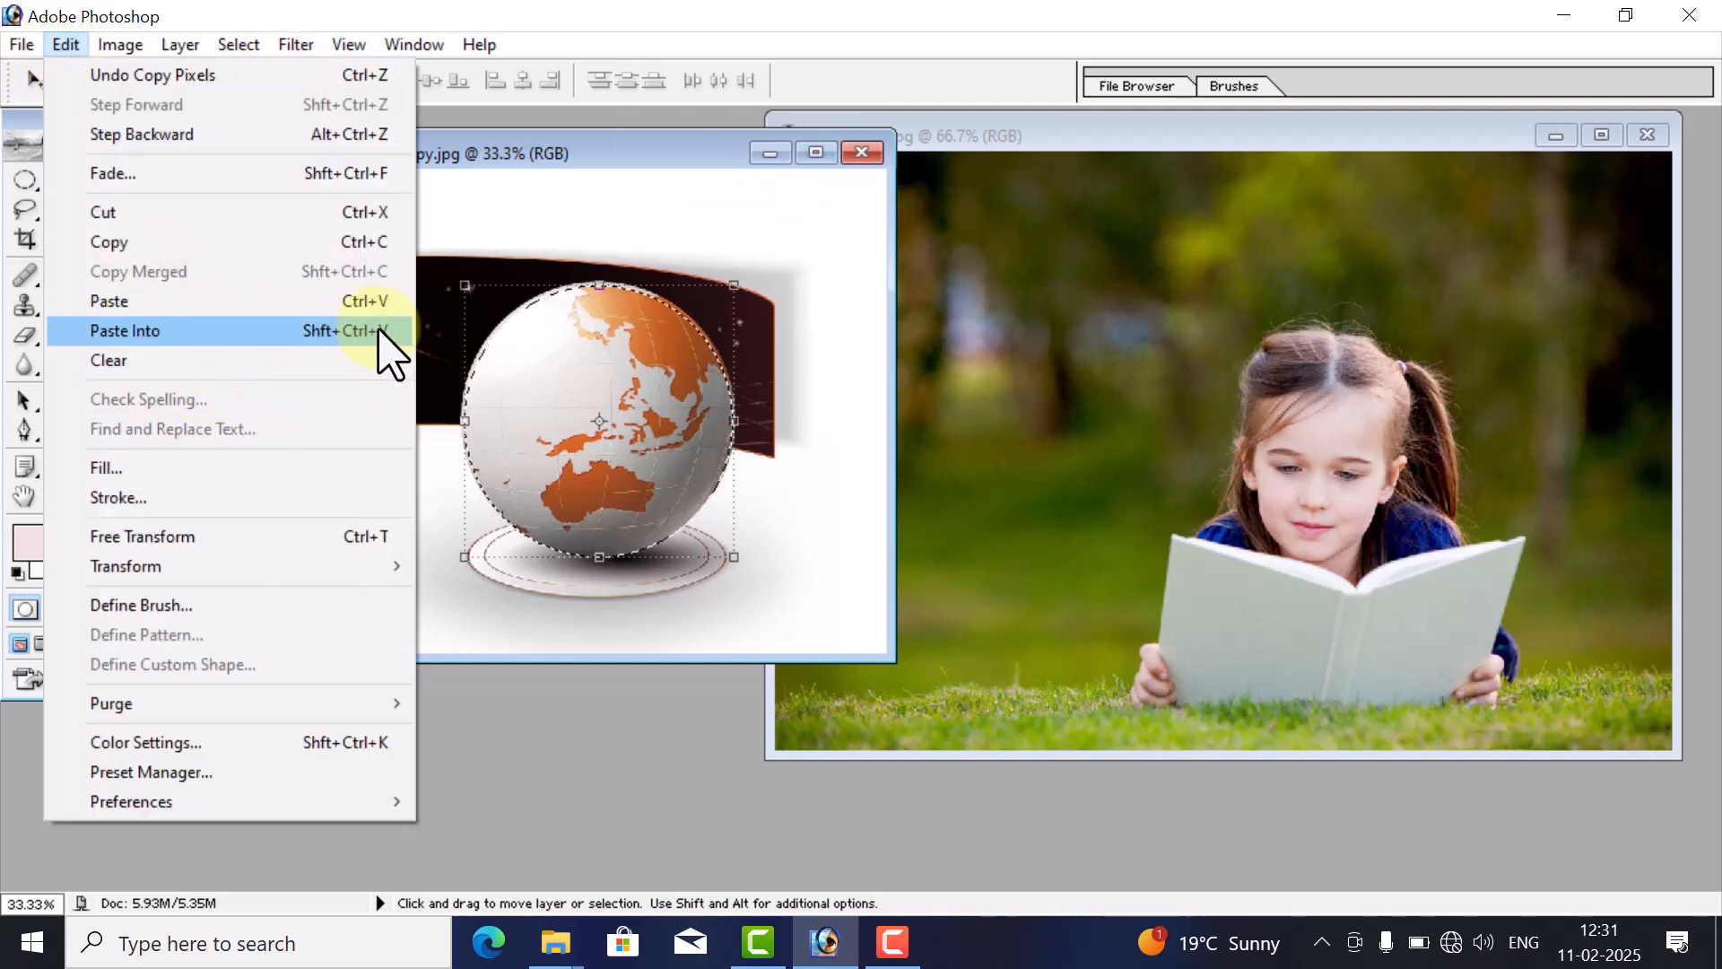
left_click(325, 332)
left_click(815, 153)
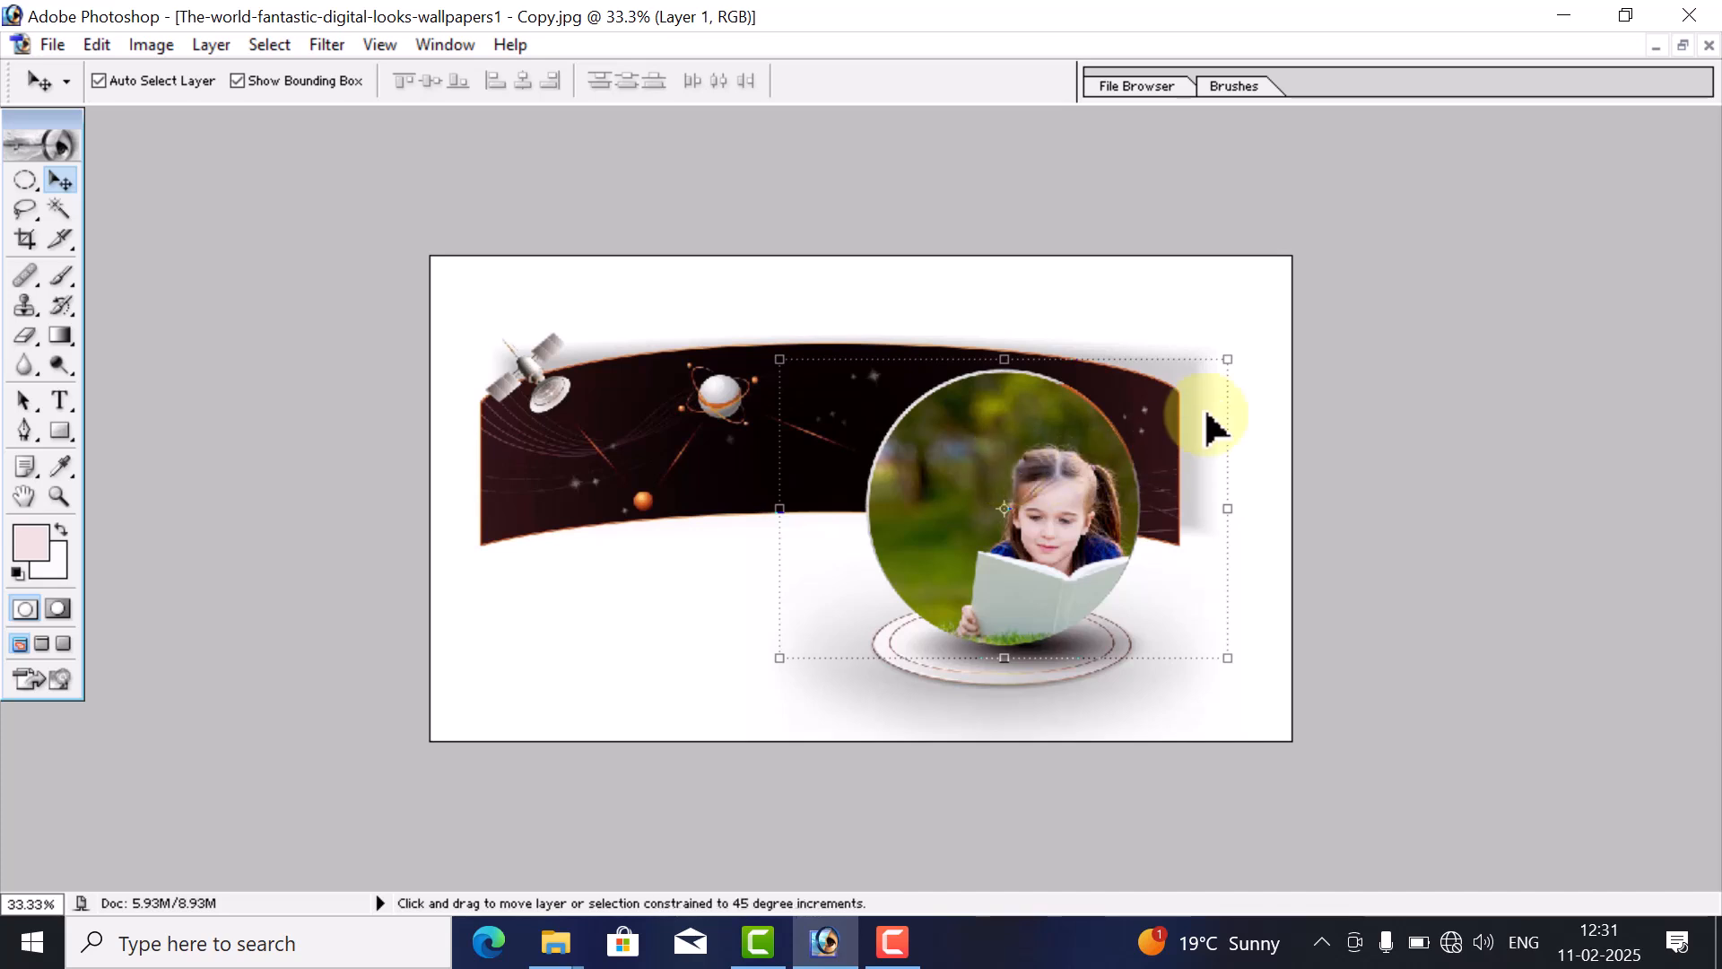
- Scale the pasted photo to about 72.8% width and 87.1% height, position the girl within the globe, and commit
left_click(1218, 366)
left_click_drag(1218, 366, 1167, 400)
left_click_drag(1059, 547, 1059, 513)
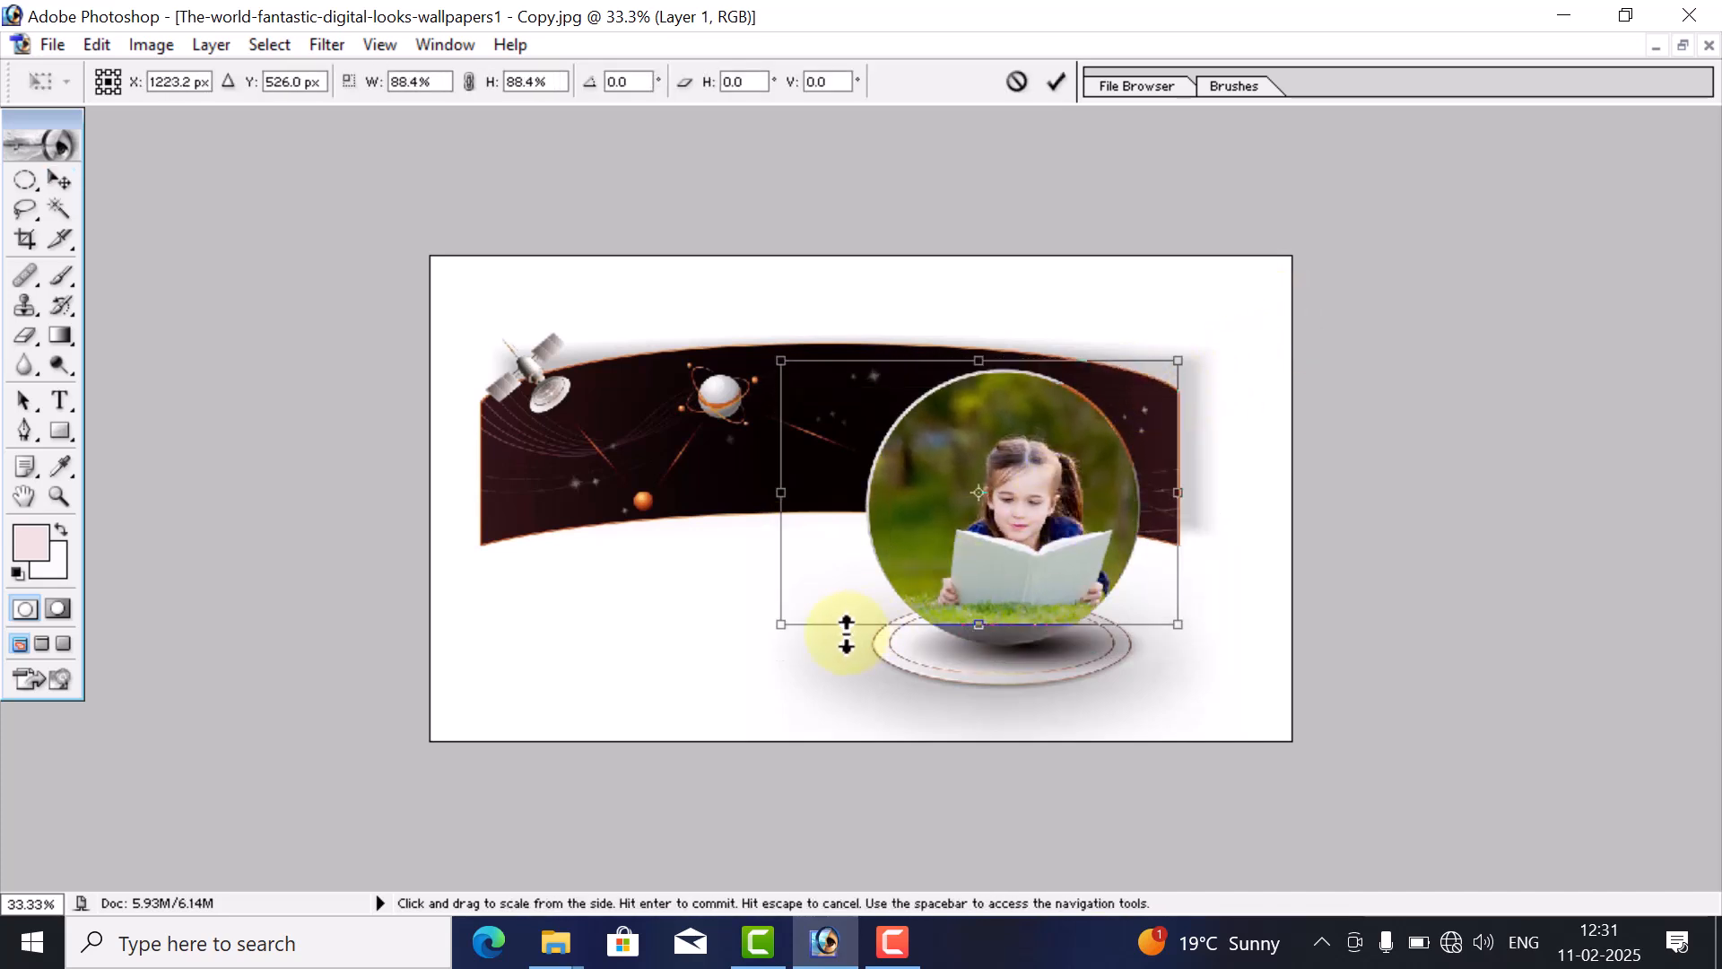
left_click_drag(782, 624, 832, 630)
left_click_drag(1088, 590, 1068, 589)
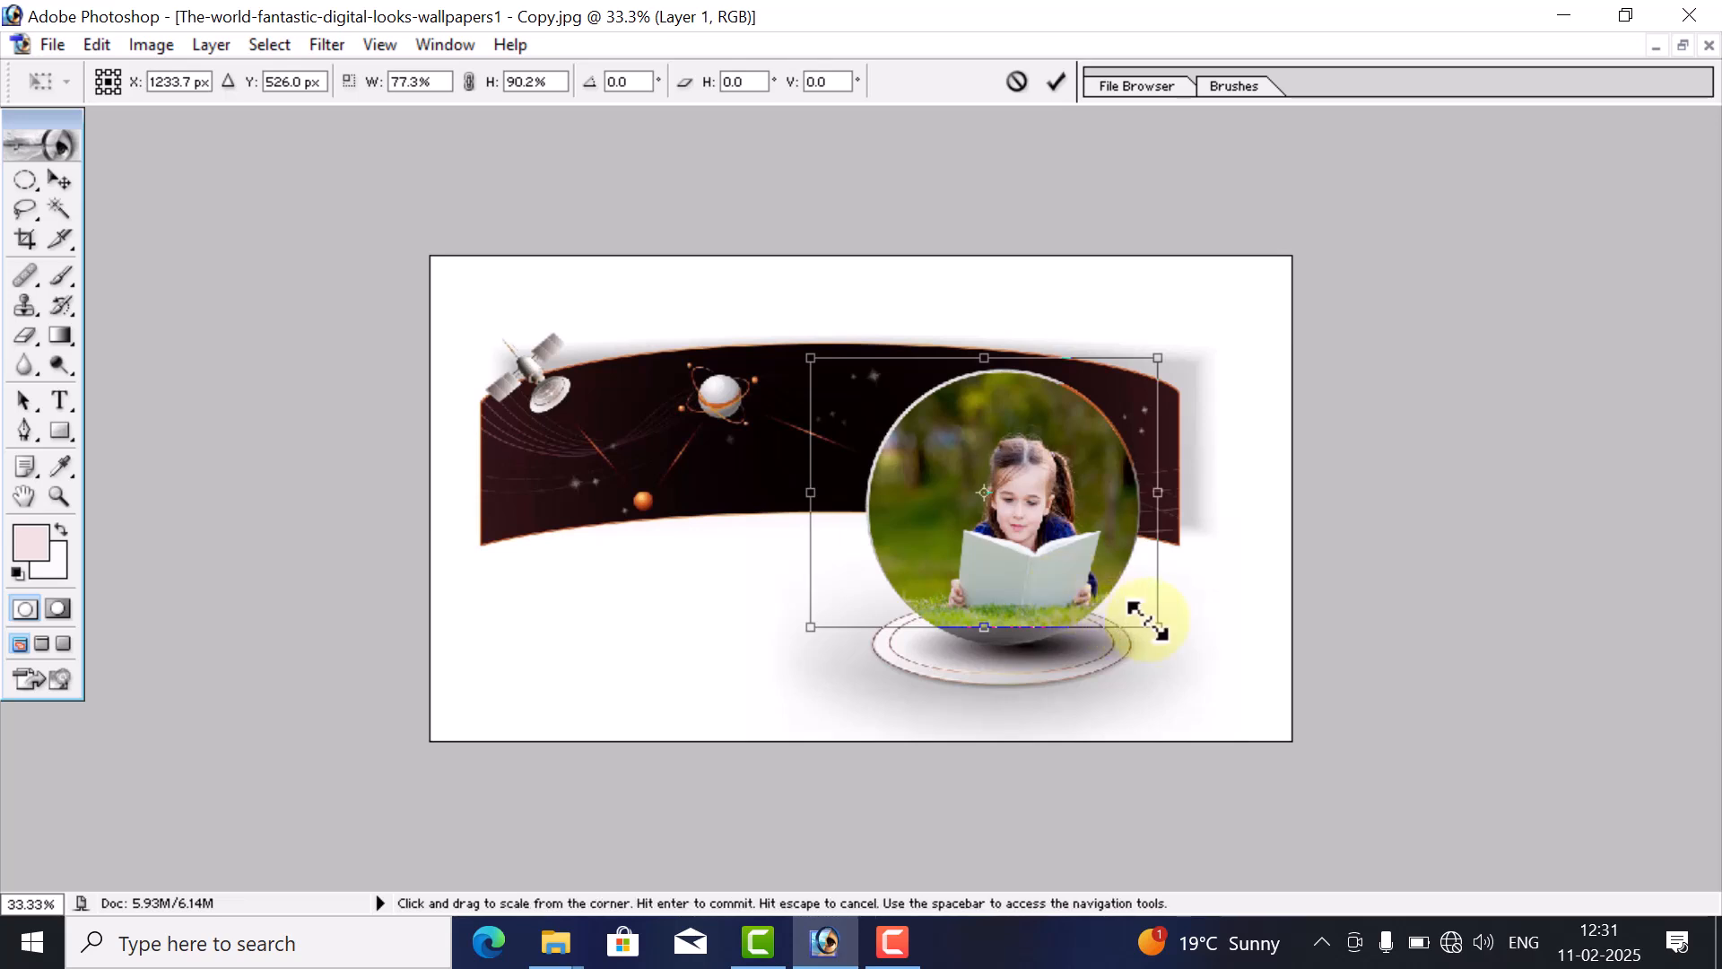
left_click_drag(1158, 629, 1136, 620)
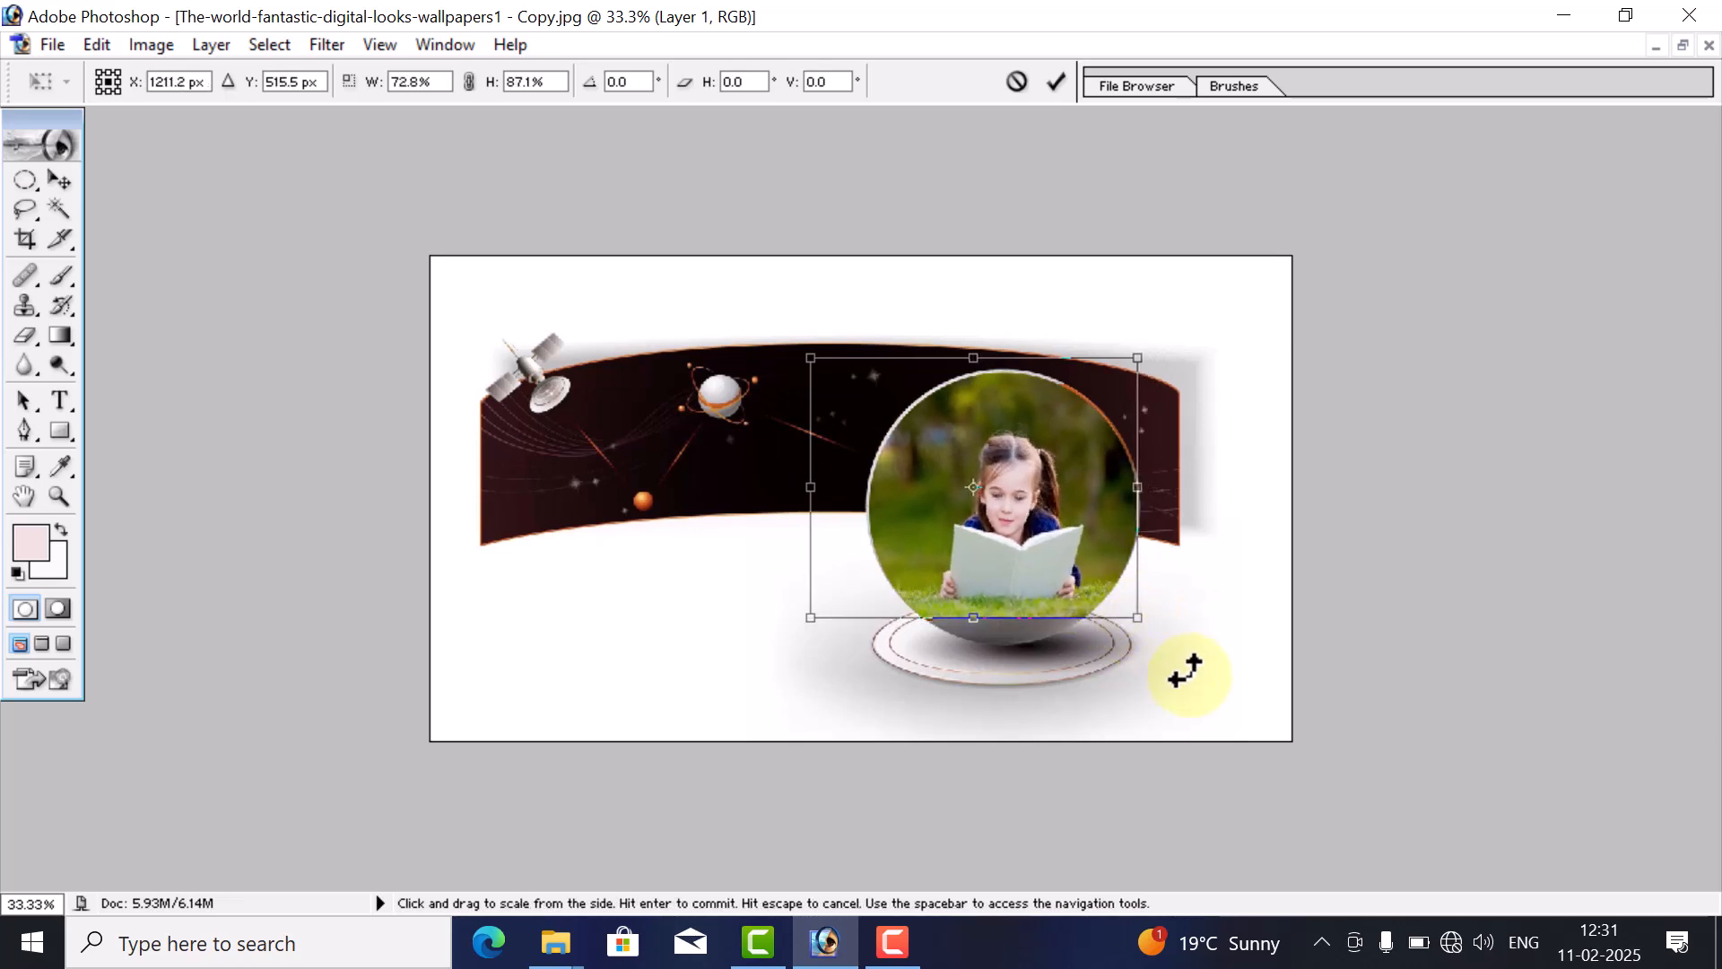
left_click(1061, 83)
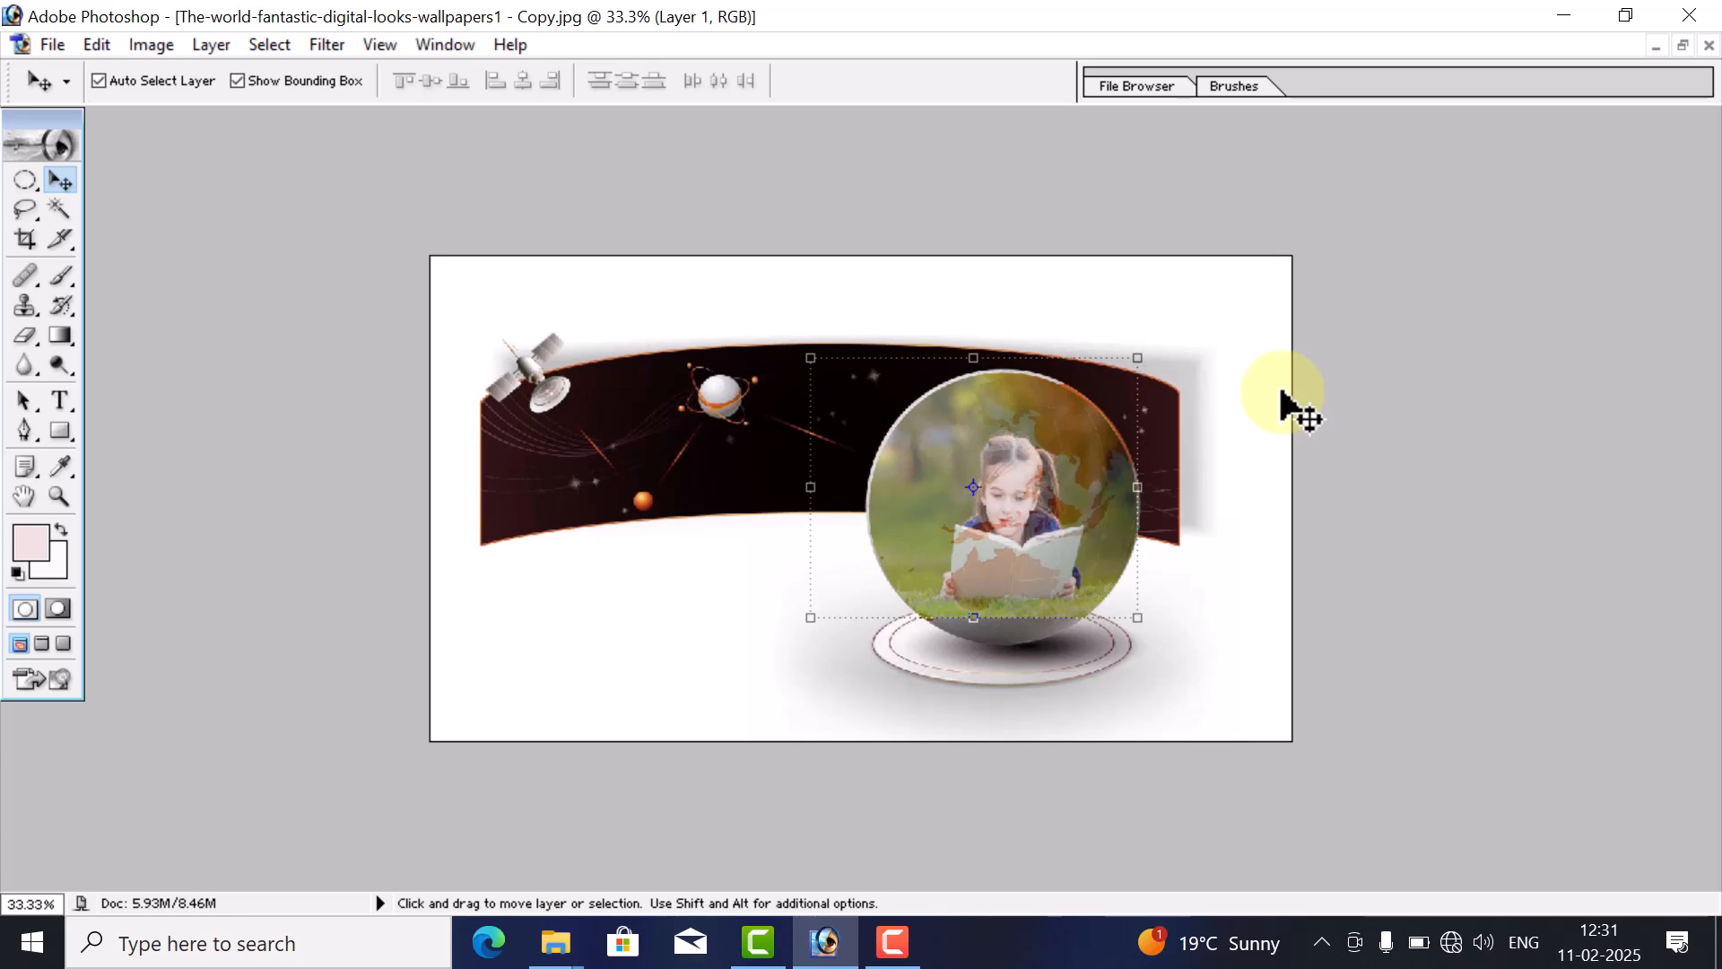
- Stretch the pasted photo downward to about 110.8% height so it covers the globe's base, and commit
left_click_drag(982, 630, 983, 657)
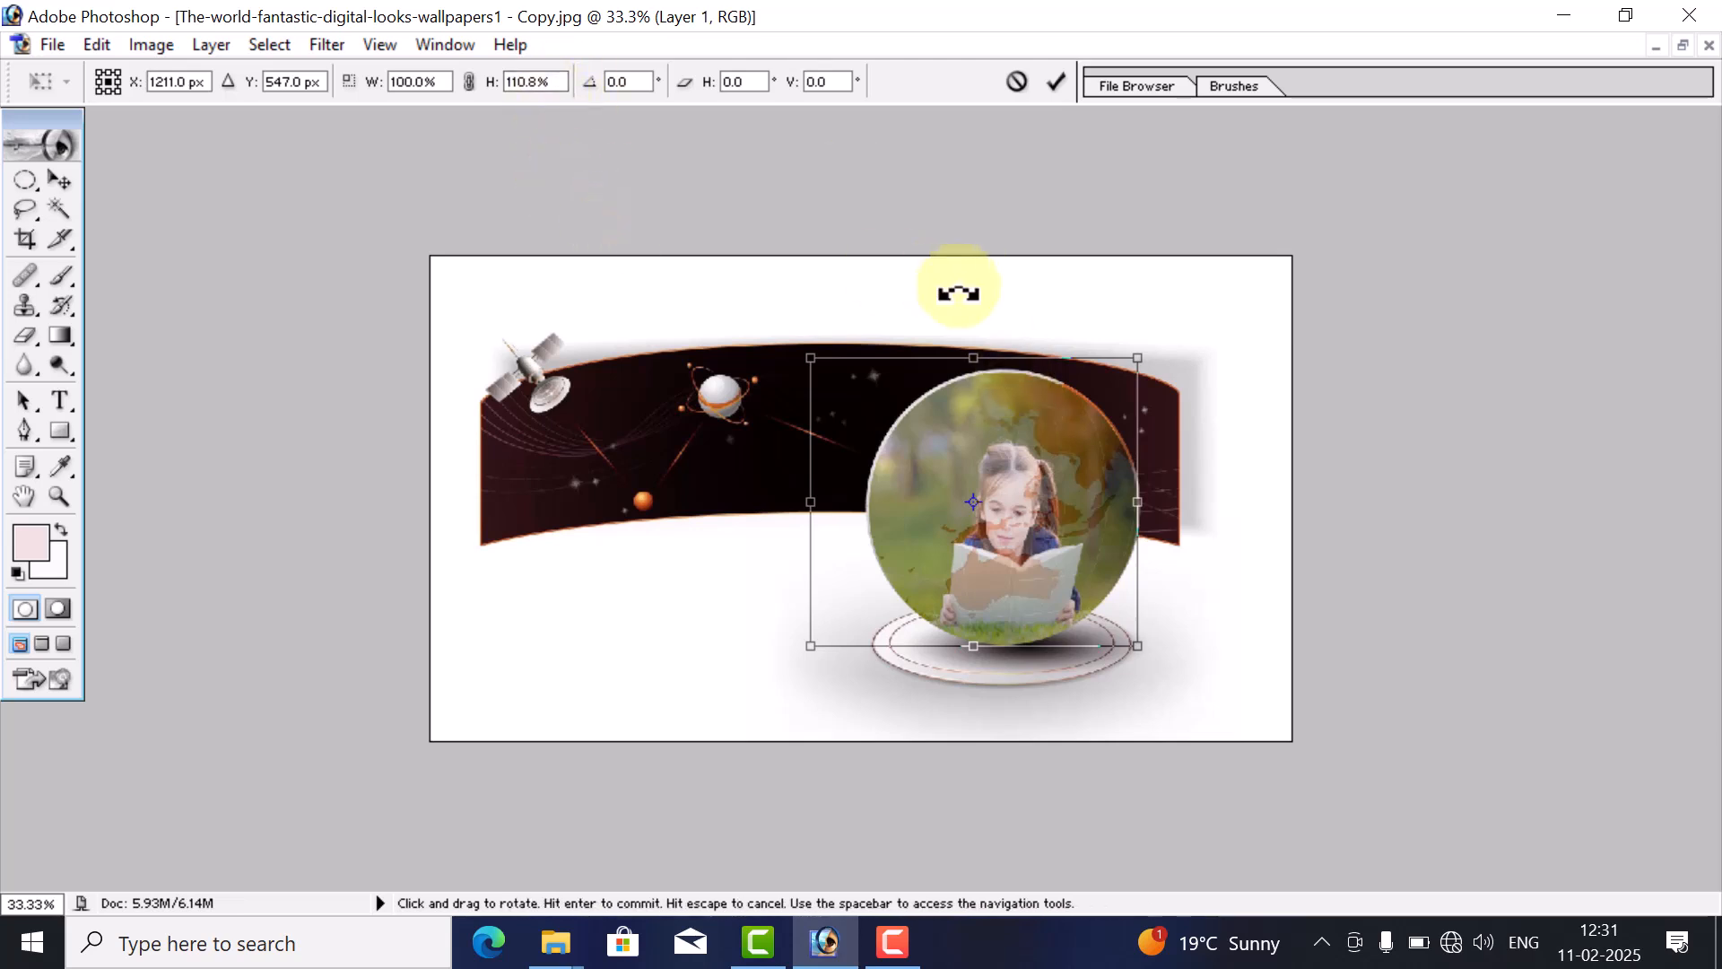
left_click(1057, 83)
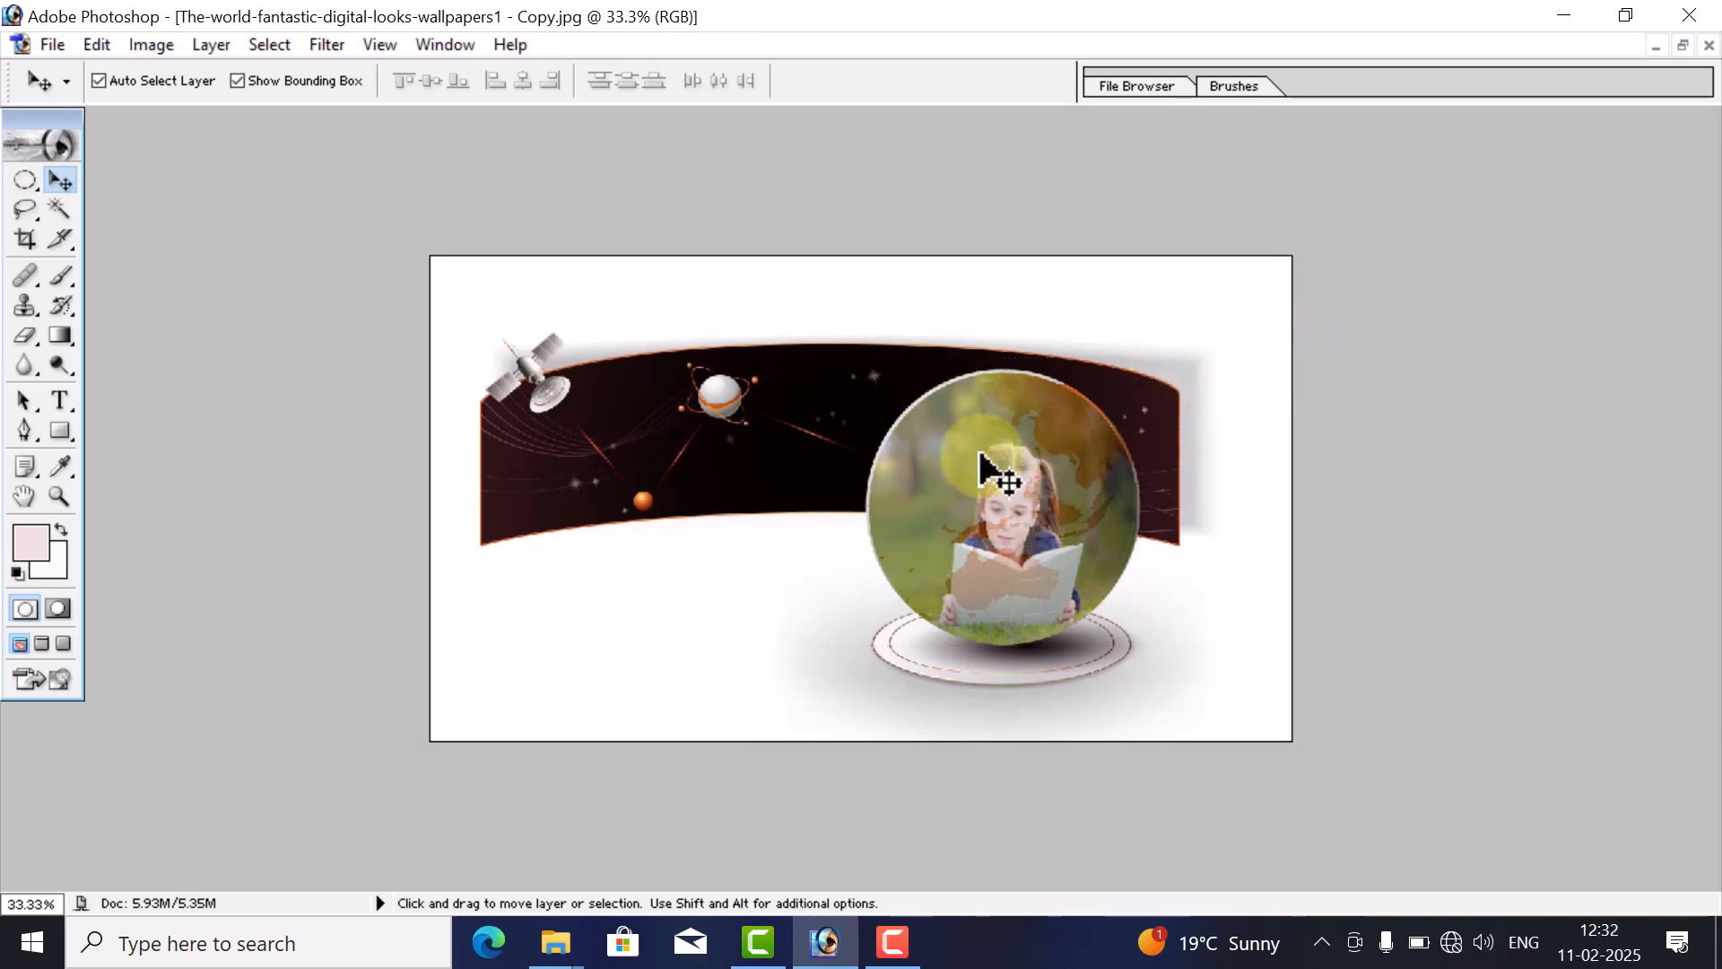
key("ctrl+0")
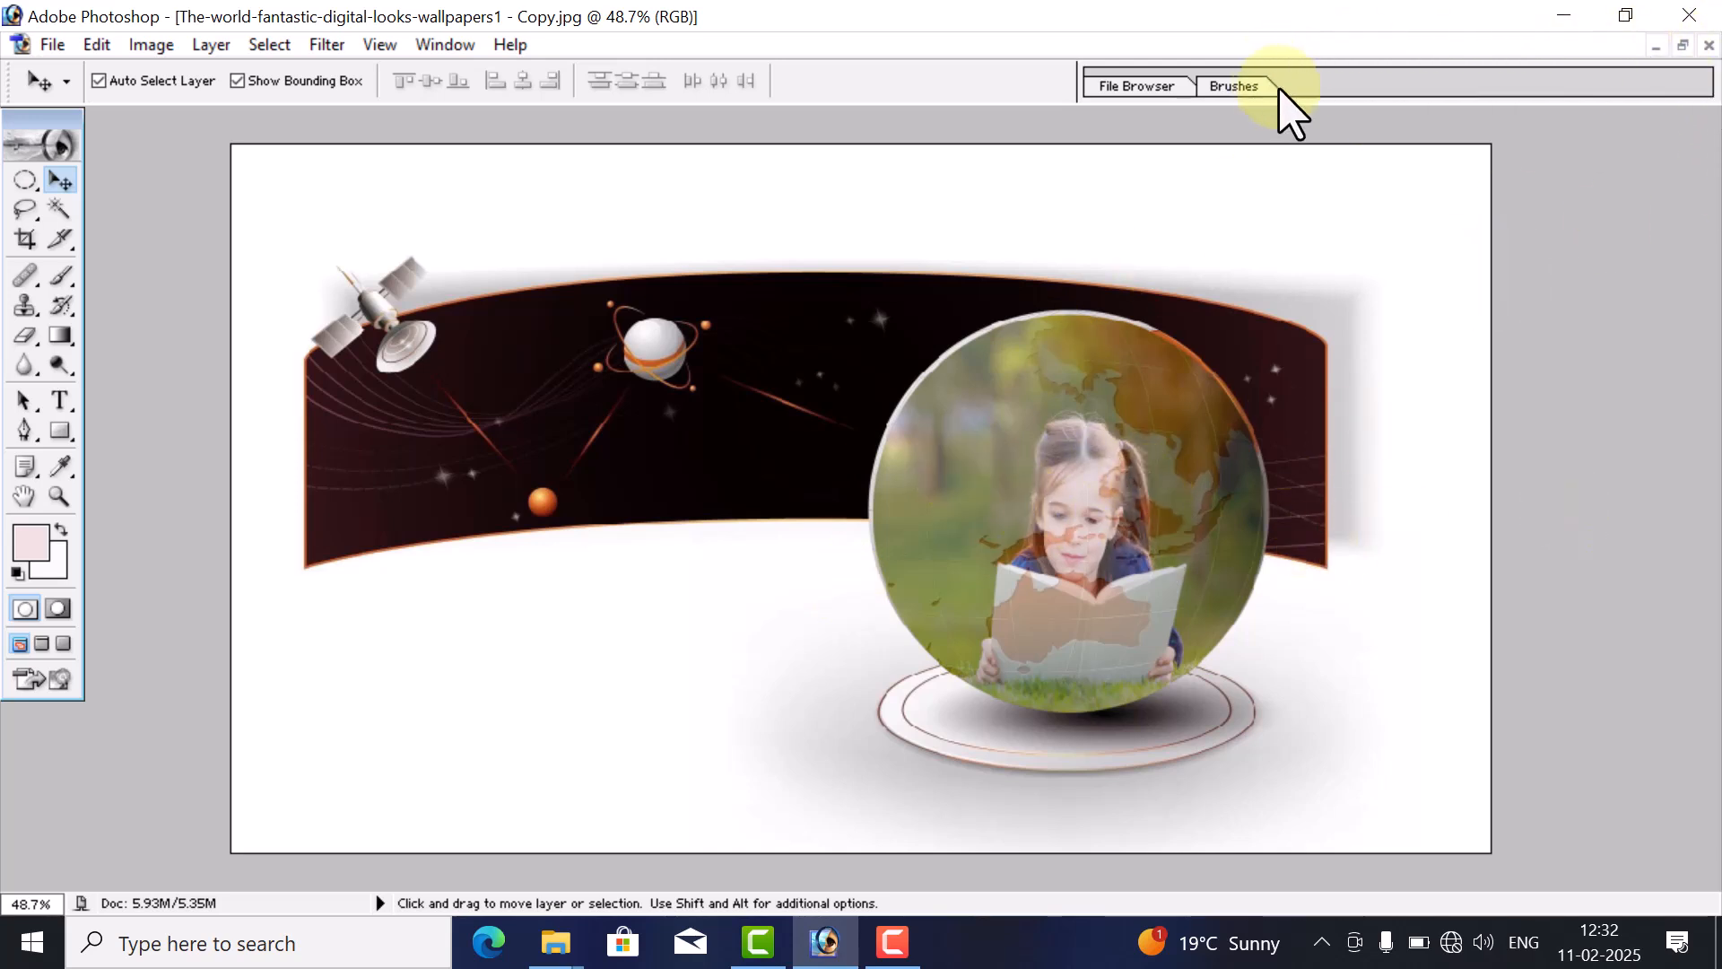
- Close the globe image without saving changes, and close the girl's photo
left_click(1709, 45)
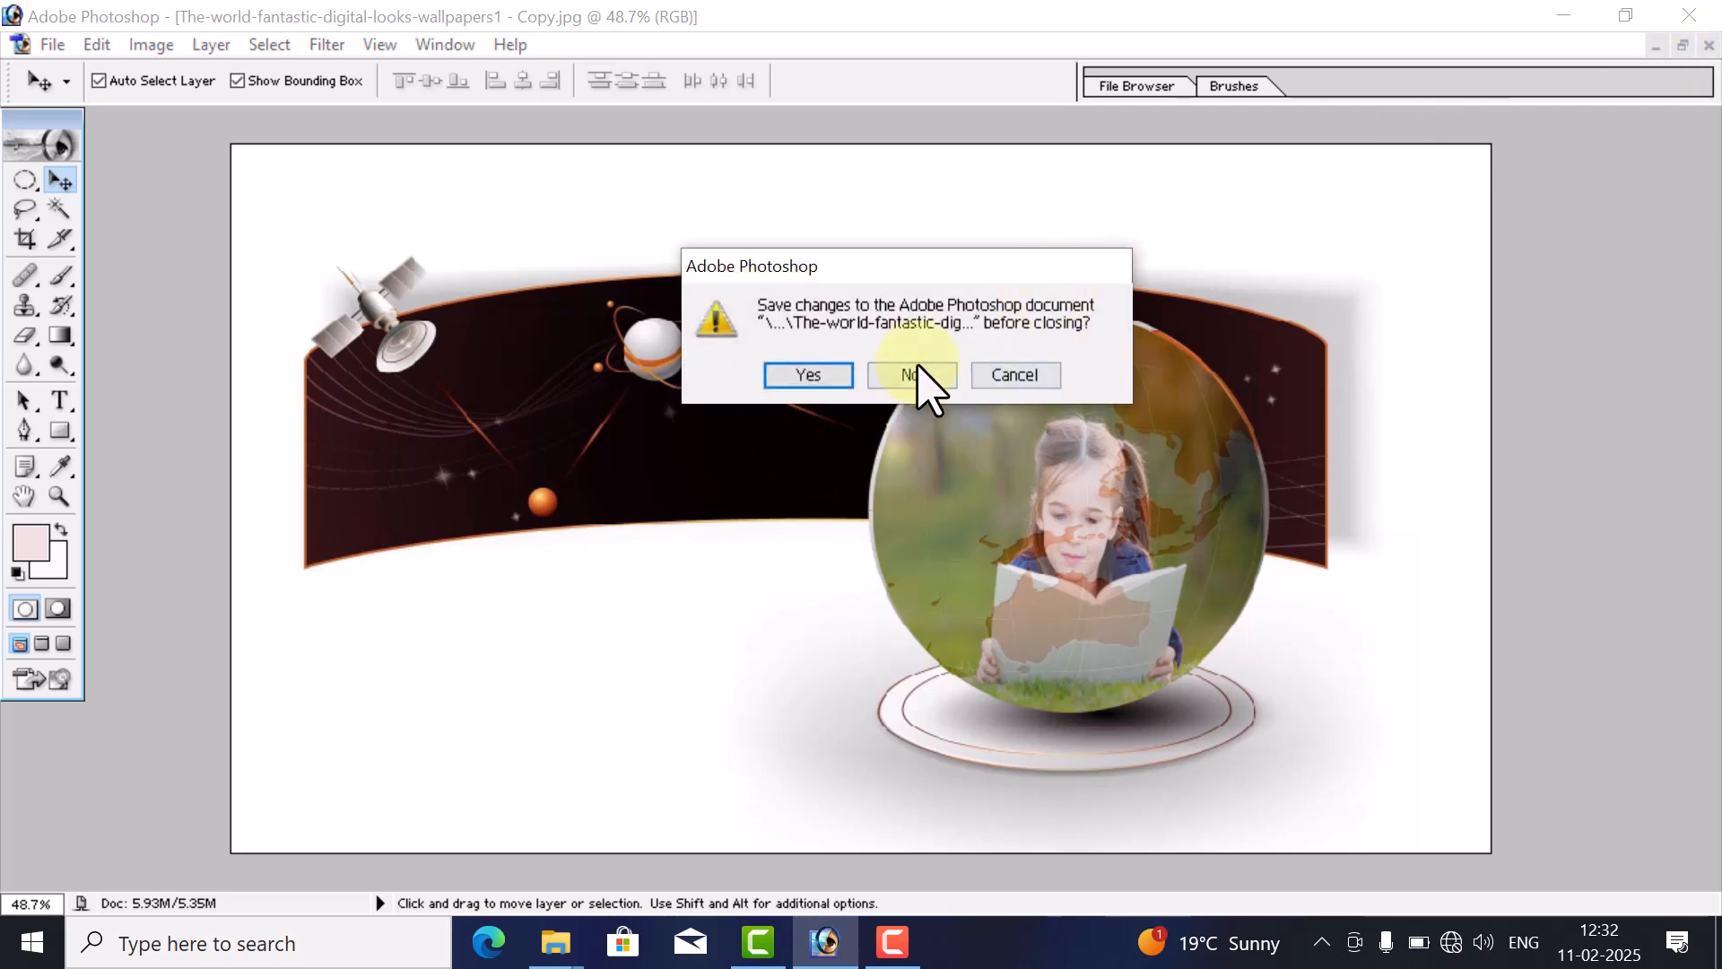
left_click(911, 375)
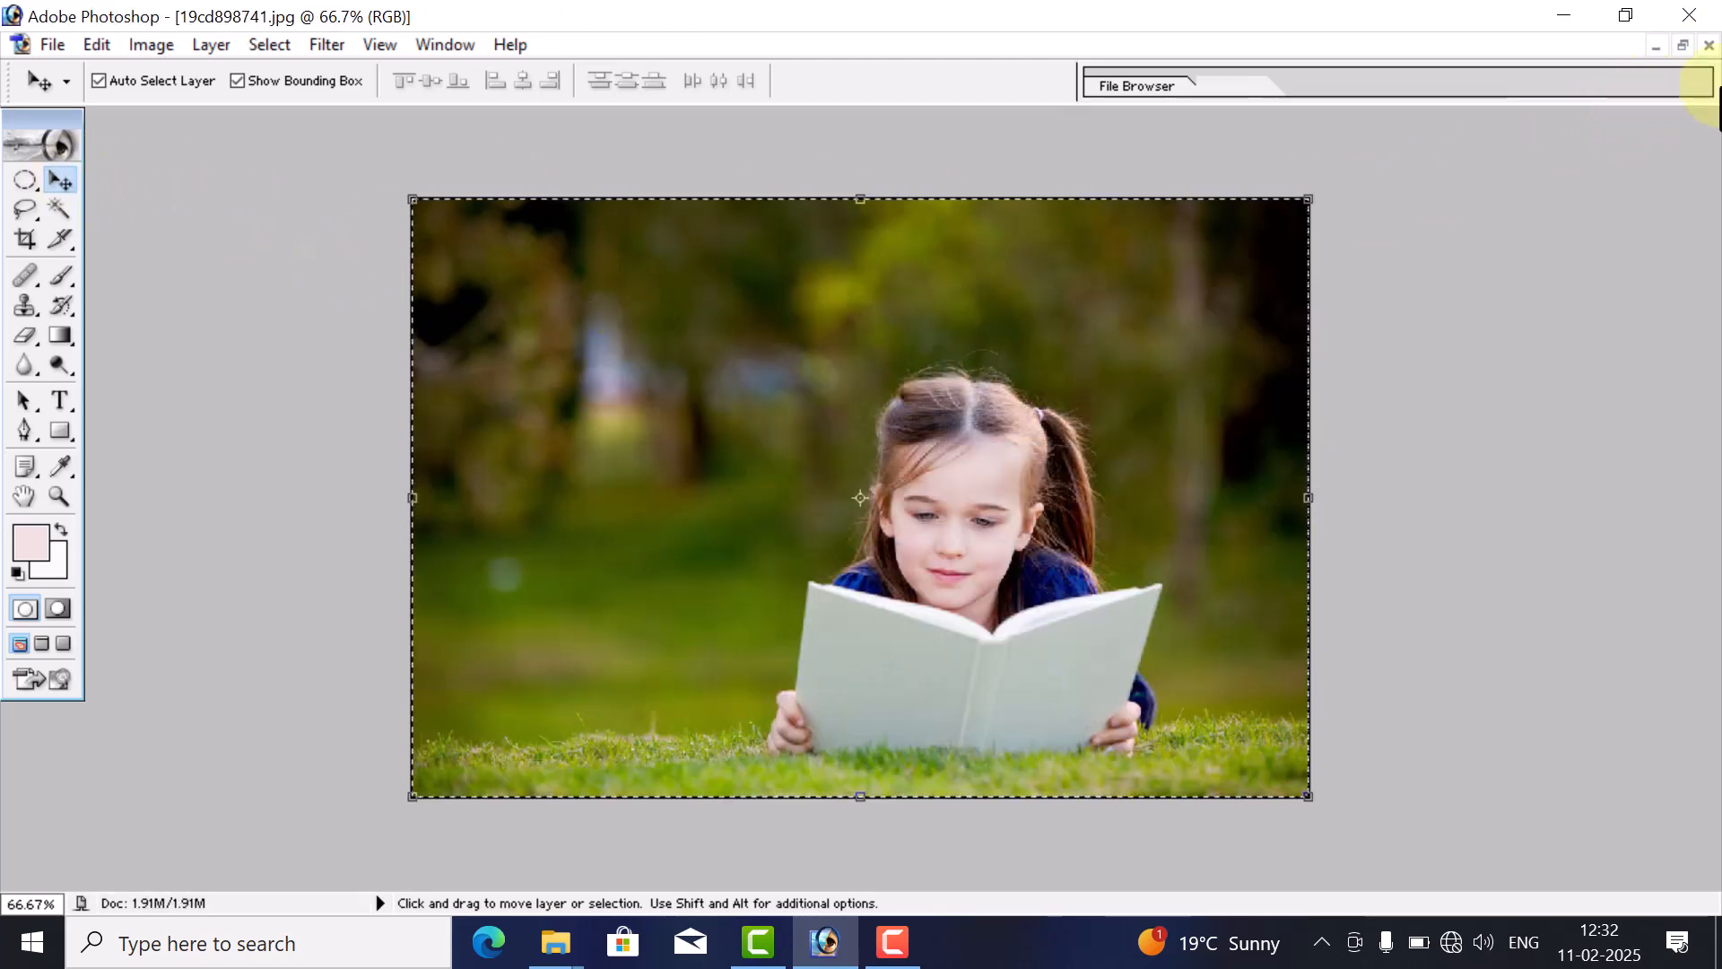
left_click(1709, 45)
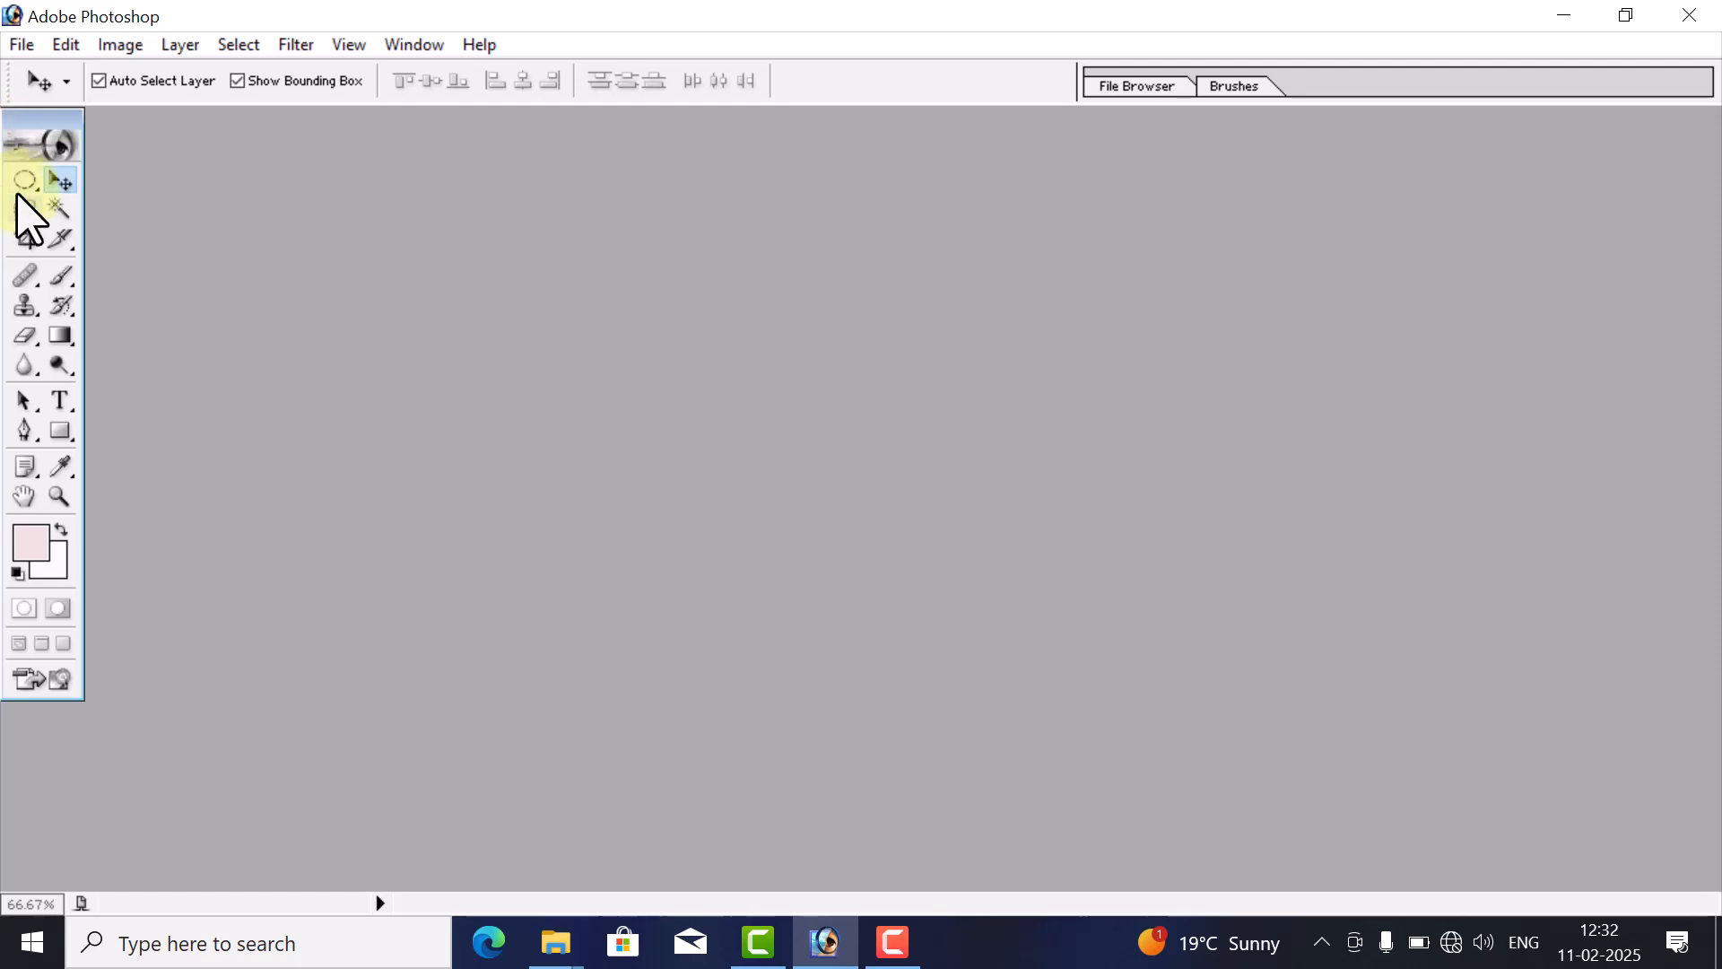
- Open VirtualStudio7 from the 002 folder in File Explorer in Photoshop, and place its window mid-workspace
left_click_drag(29, 192, 125, 240)
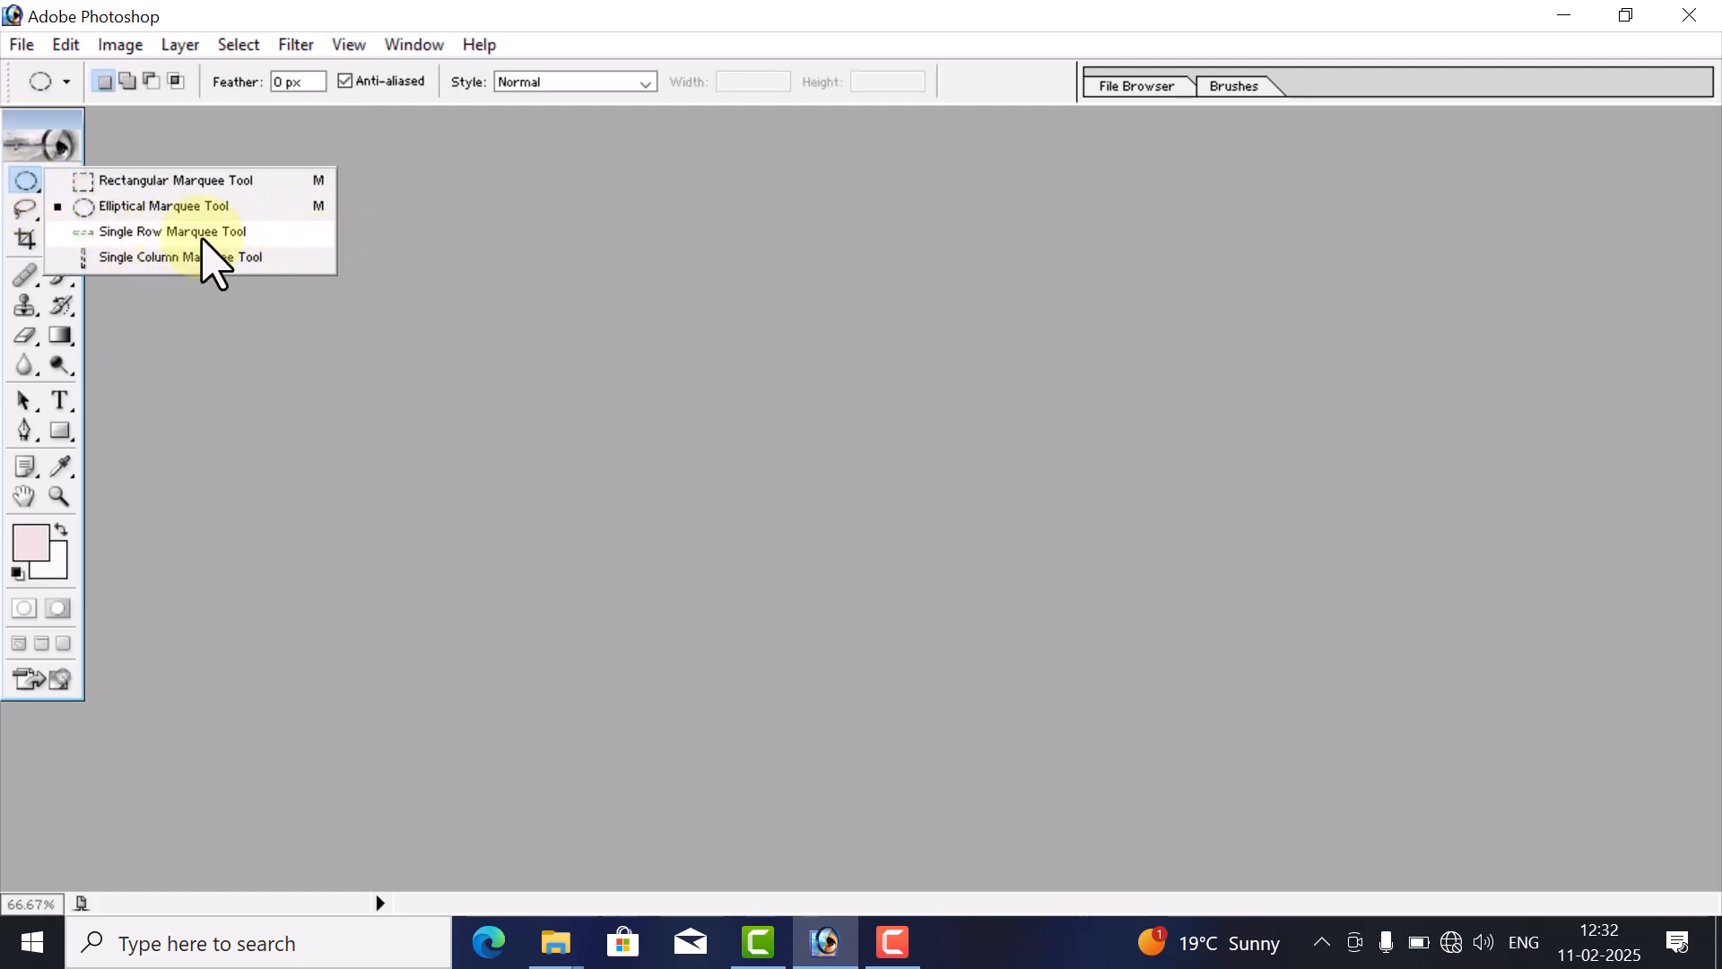
left_click(1572, 12)
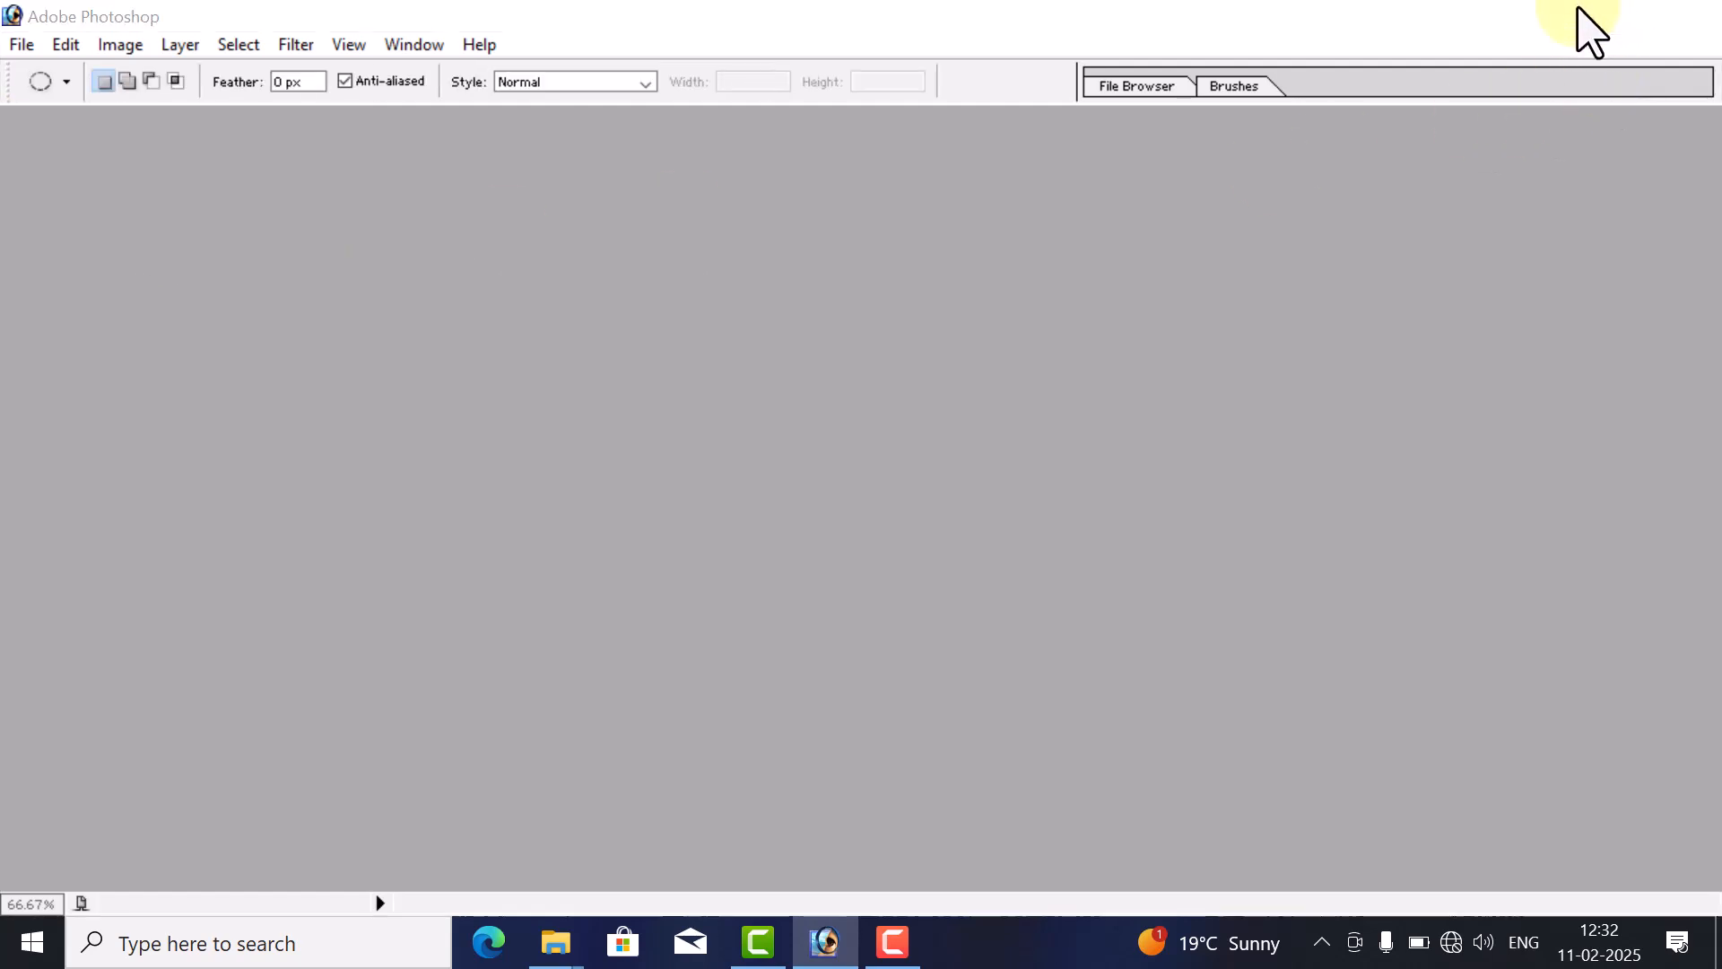
left_click(626, 238)
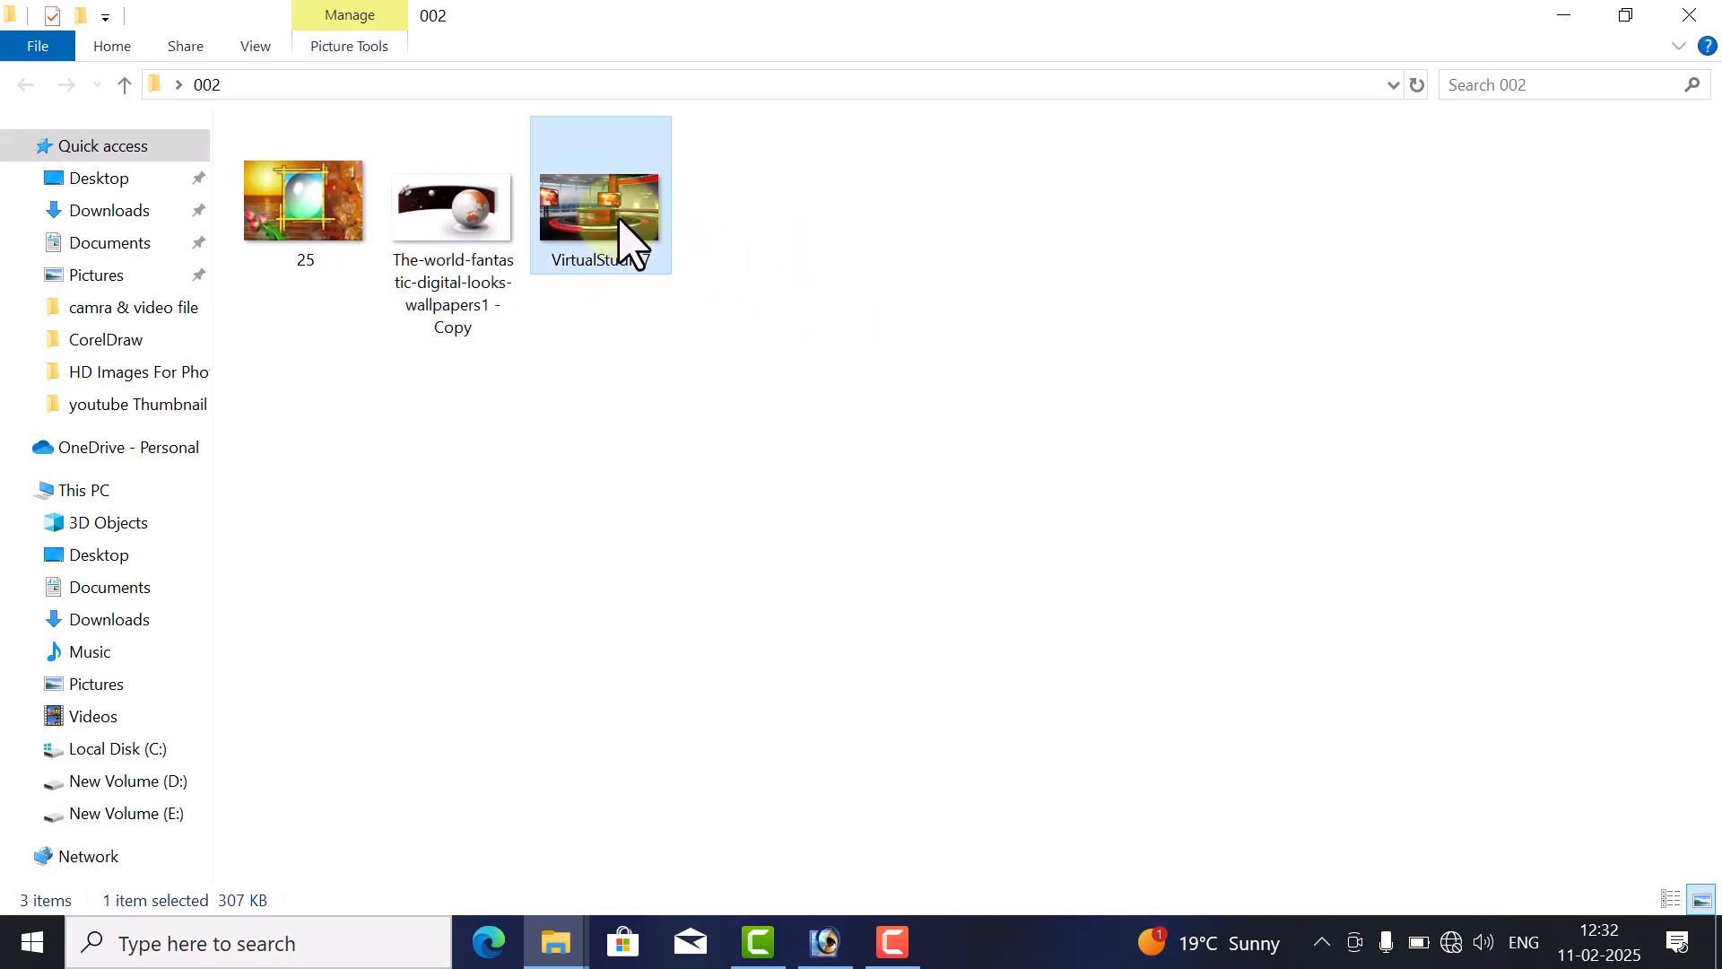
left_click_drag(628, 235, 831, 718)
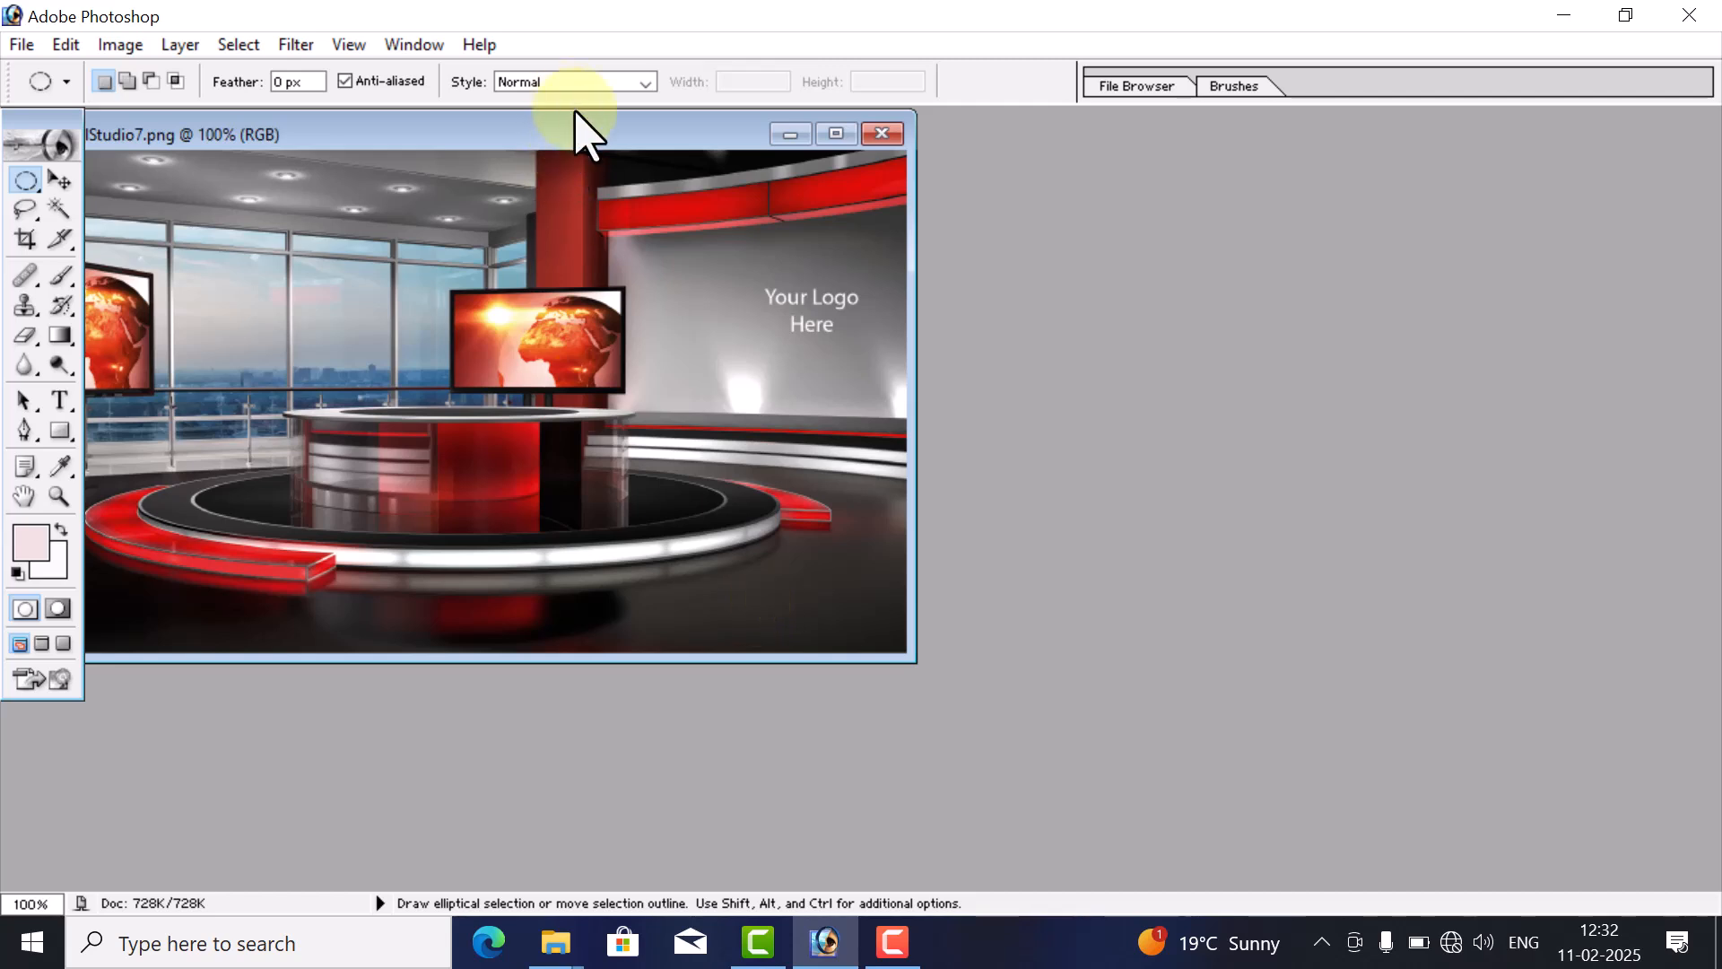
left_click_drag(583, 148, 1050, 169)
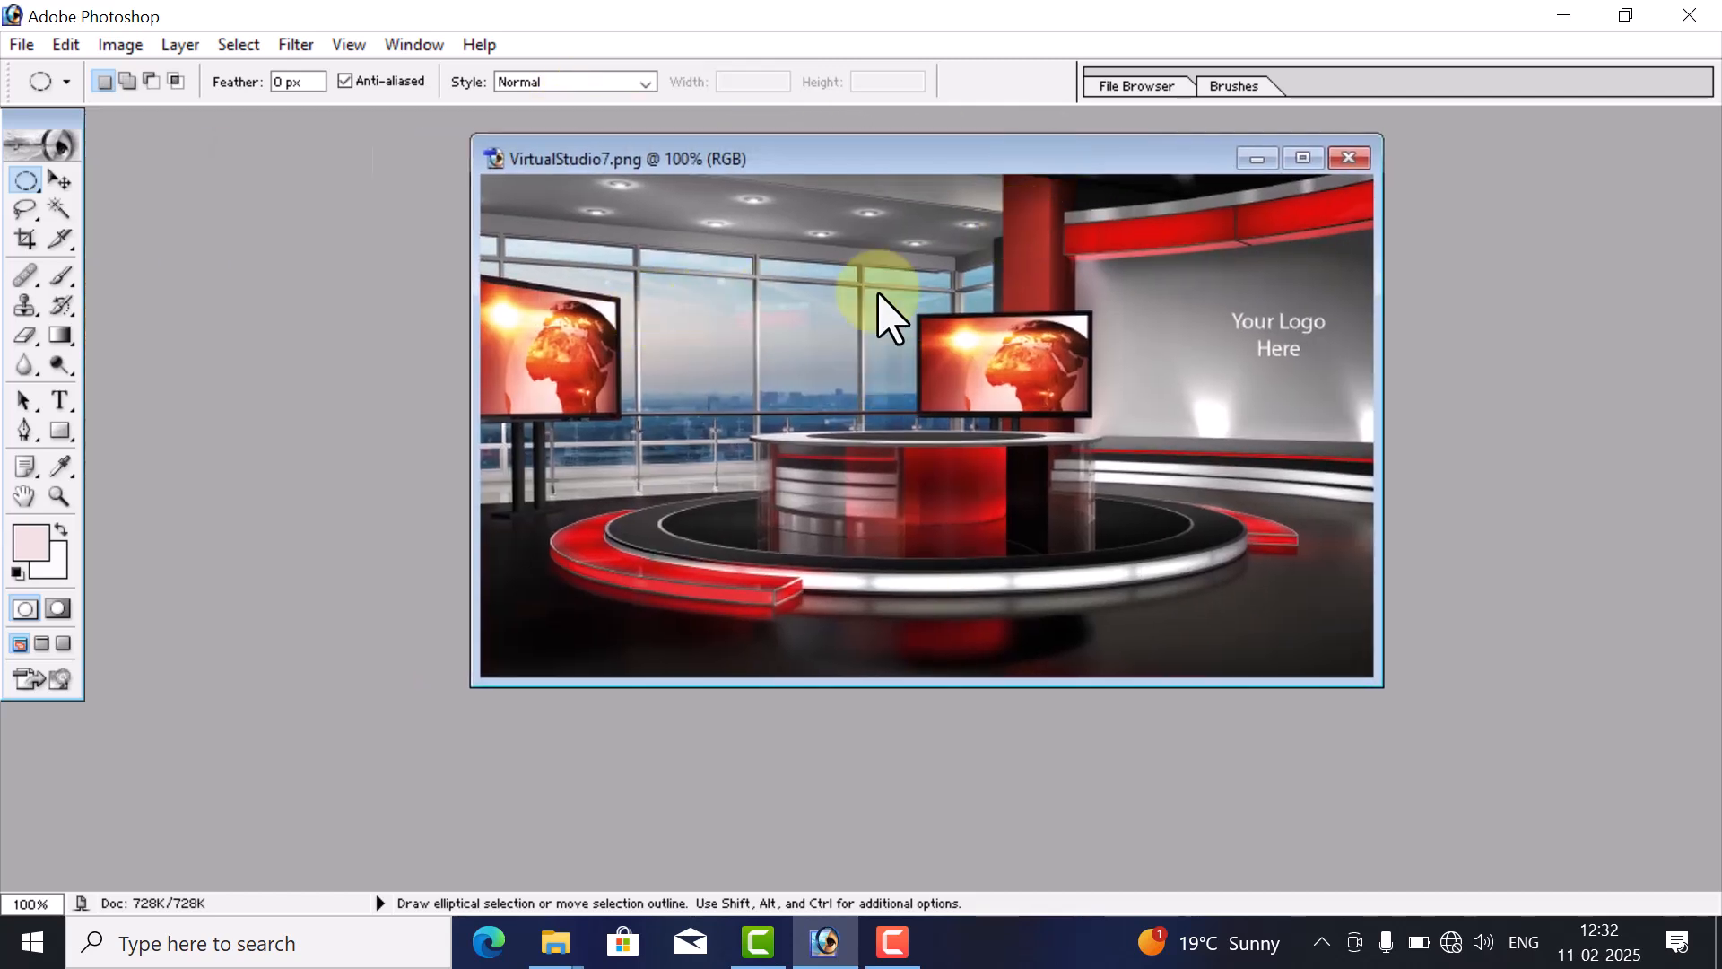
- Select a pixel row along the studio screens' lower edge with the Single Row Marquee tool and stretch it vertically over the whole image
right_click(39, 187)
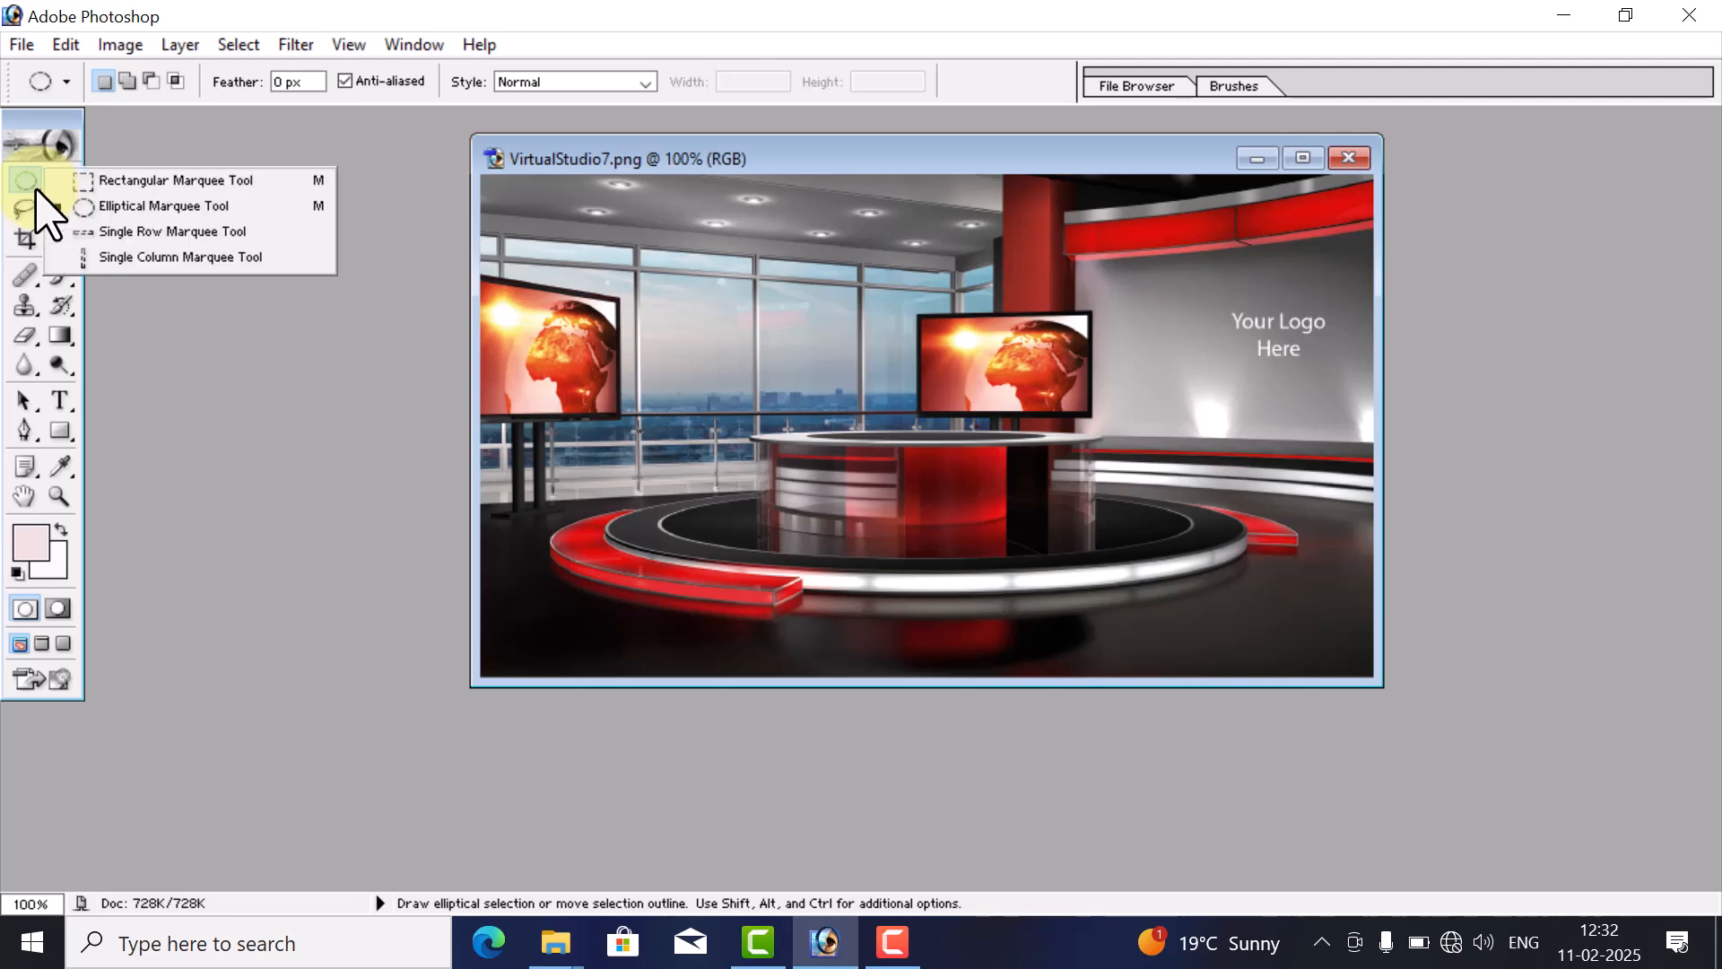
left_click(134, 232)
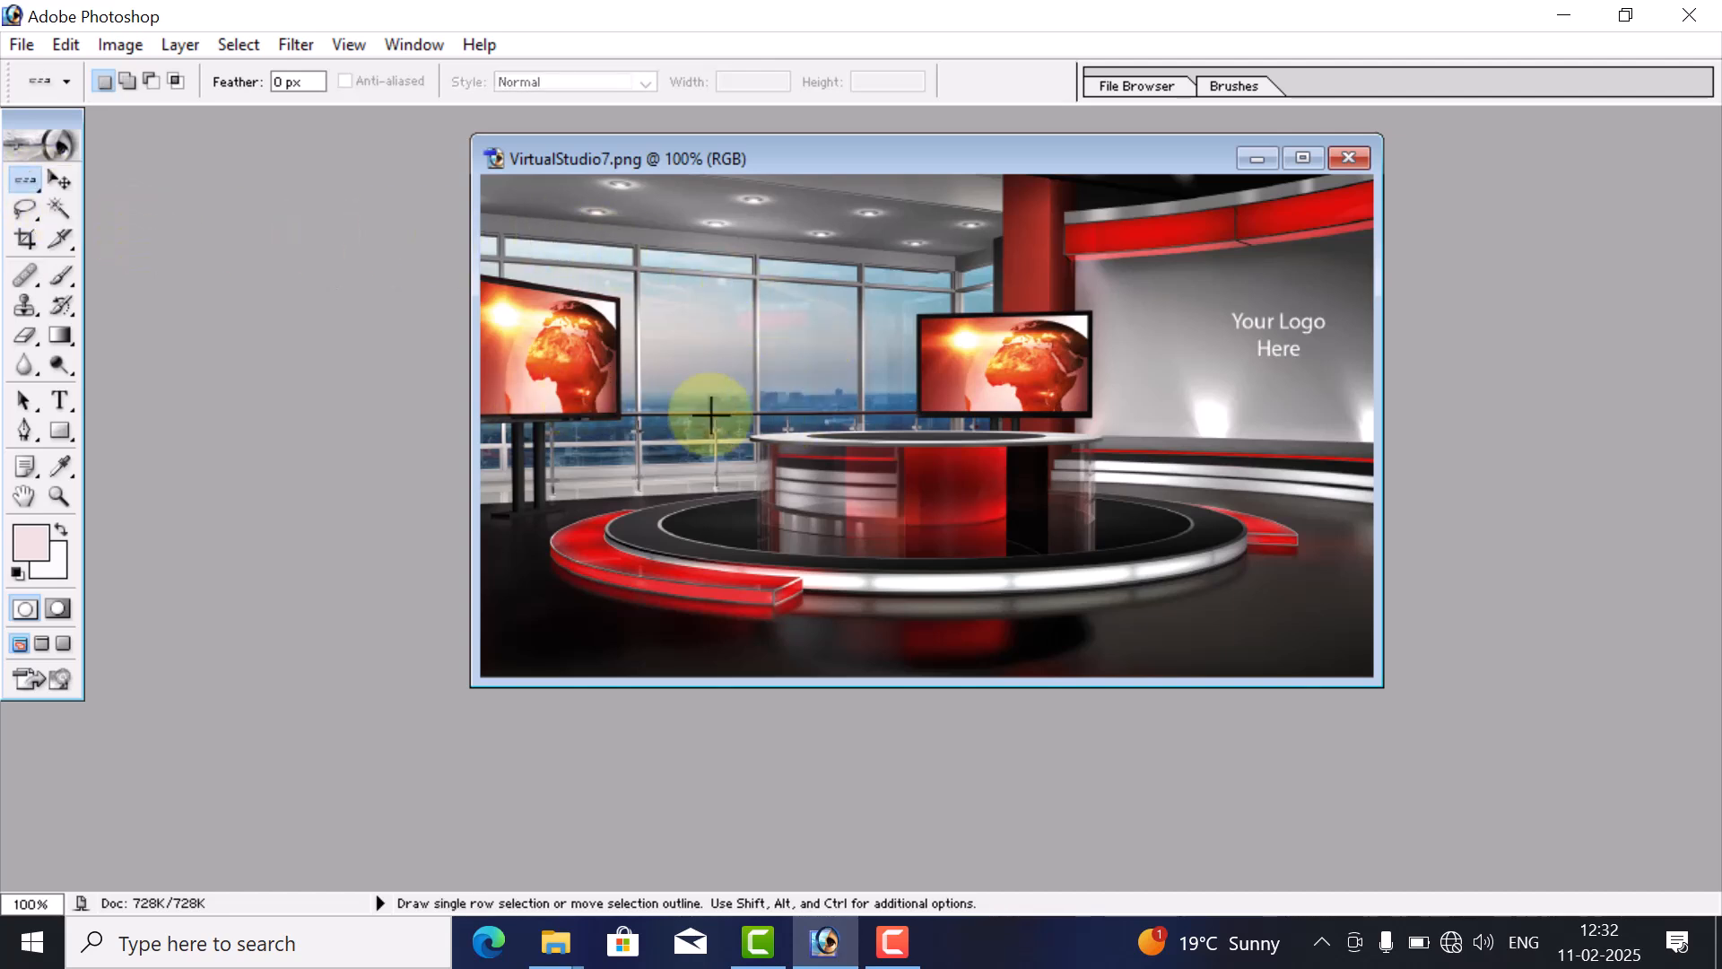
left_click(933, 411)
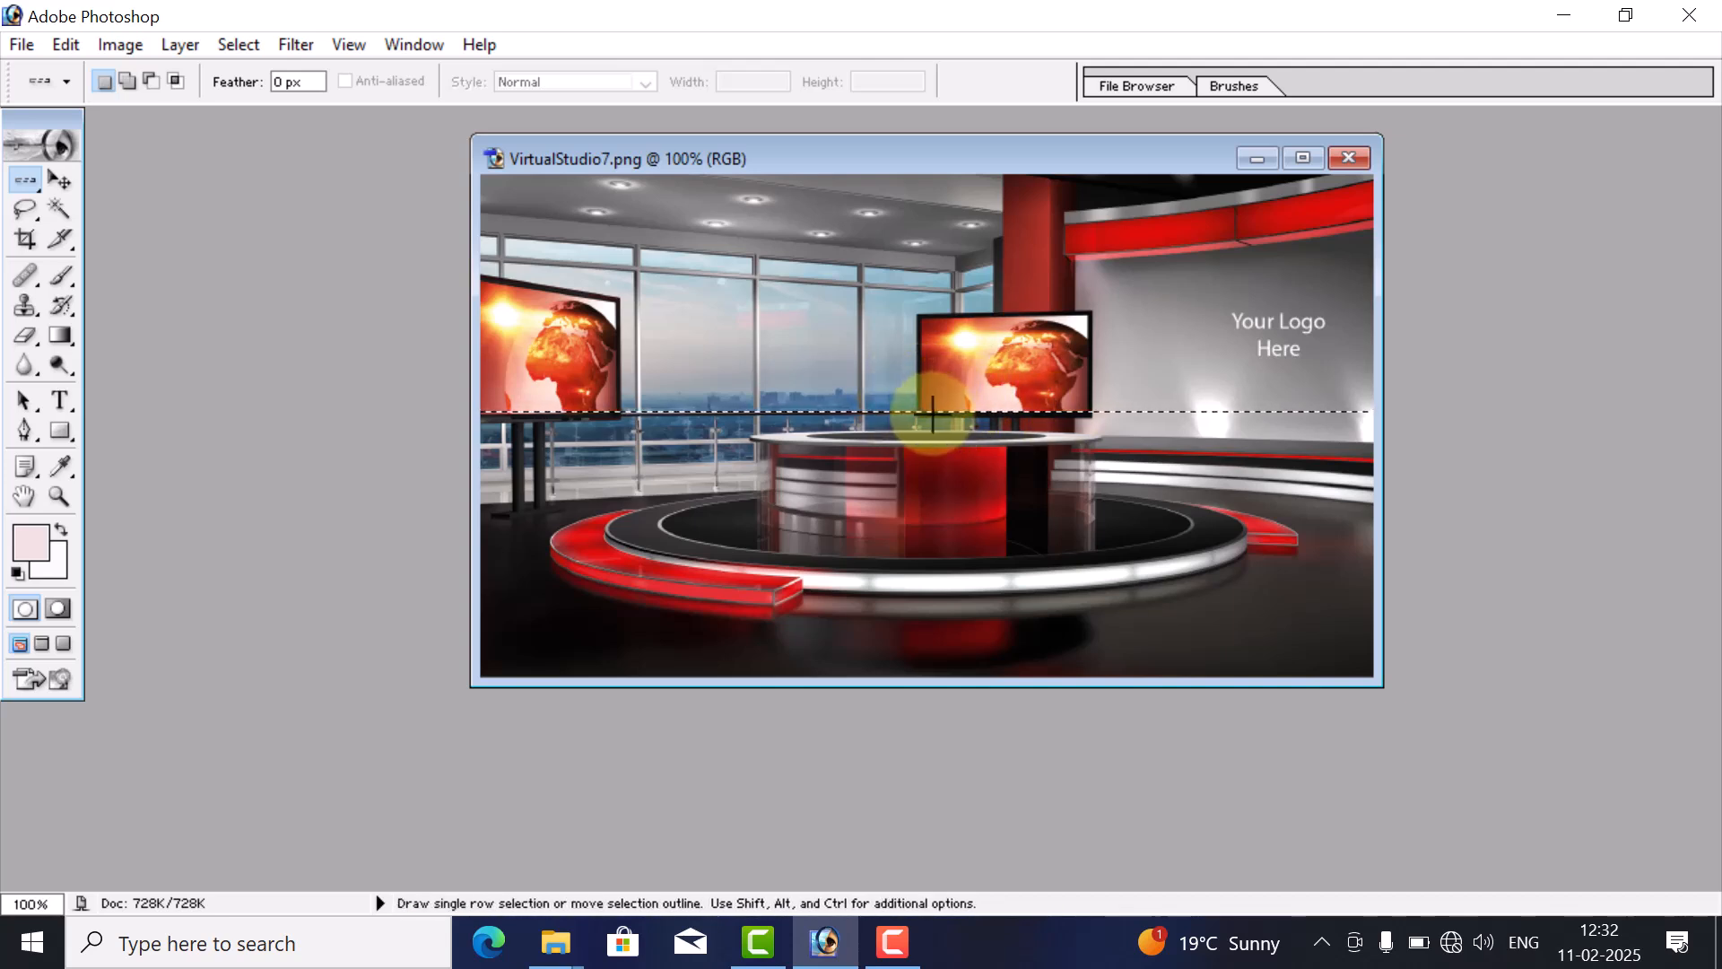
left_click(59, 180)
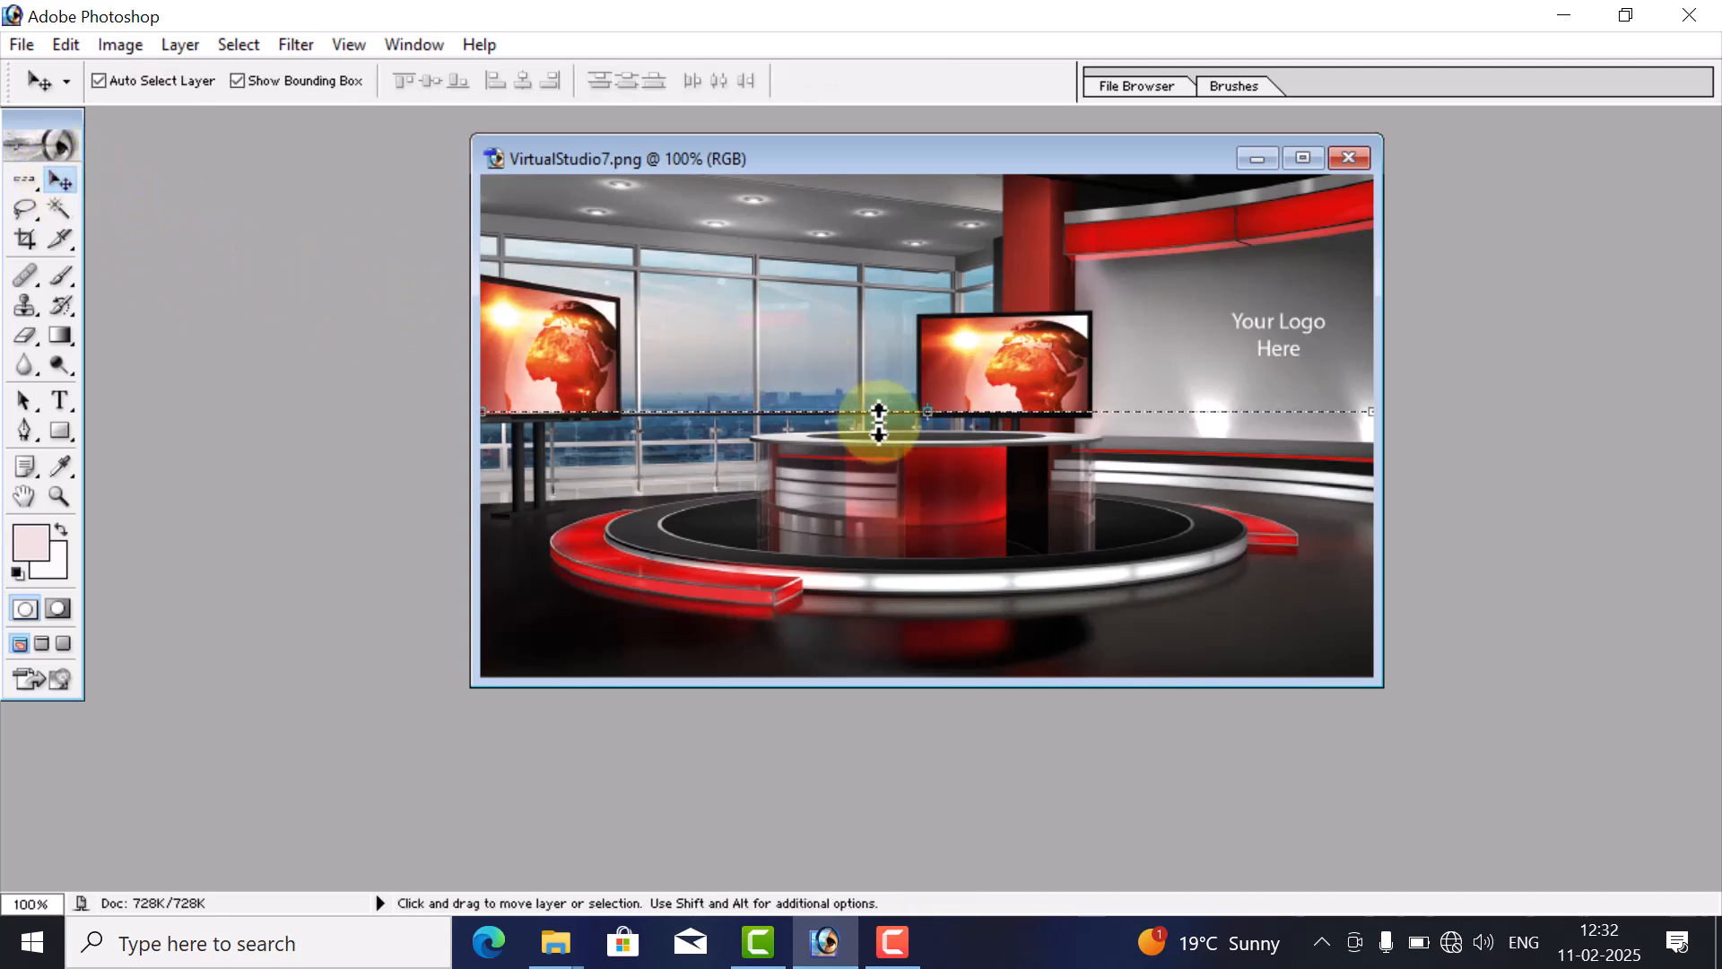
left_click_drag(923, 423, 908, 689)
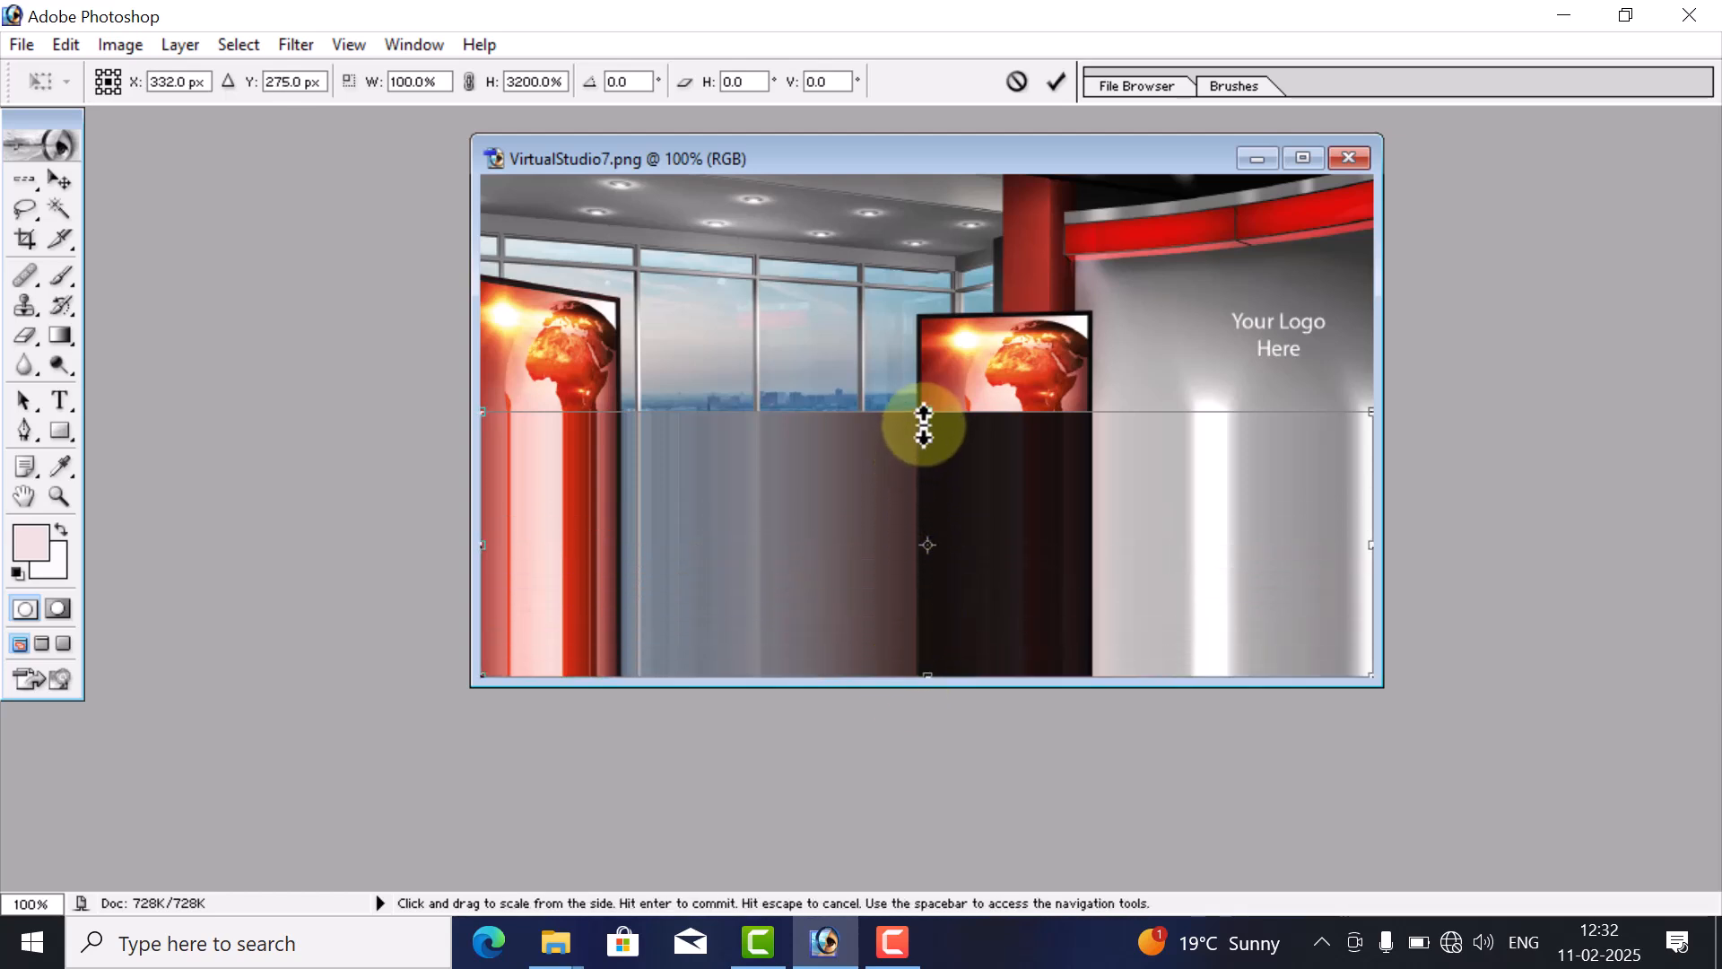
left_click_drag(924, 414, 930, 161)
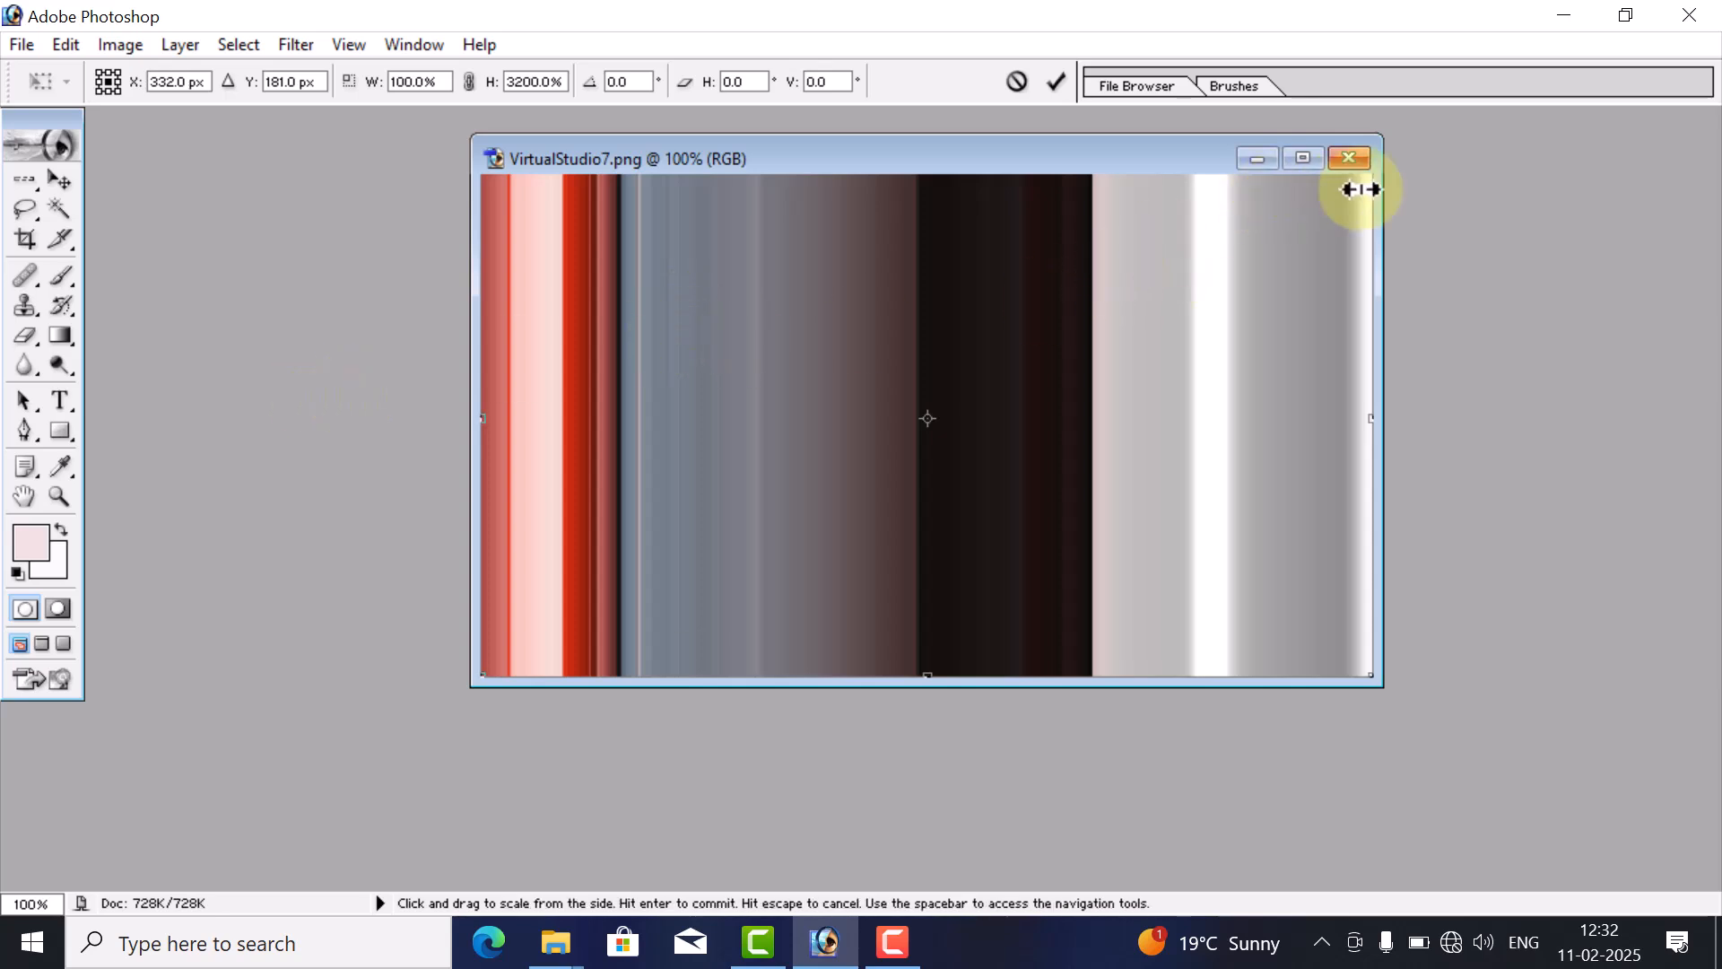
- Close VirtualStudio7.png without applying the transformation, and open image 25 from the 002 folder in a window placed mid-workspace
left_click(1350, 158)
left_click(1087, 375)
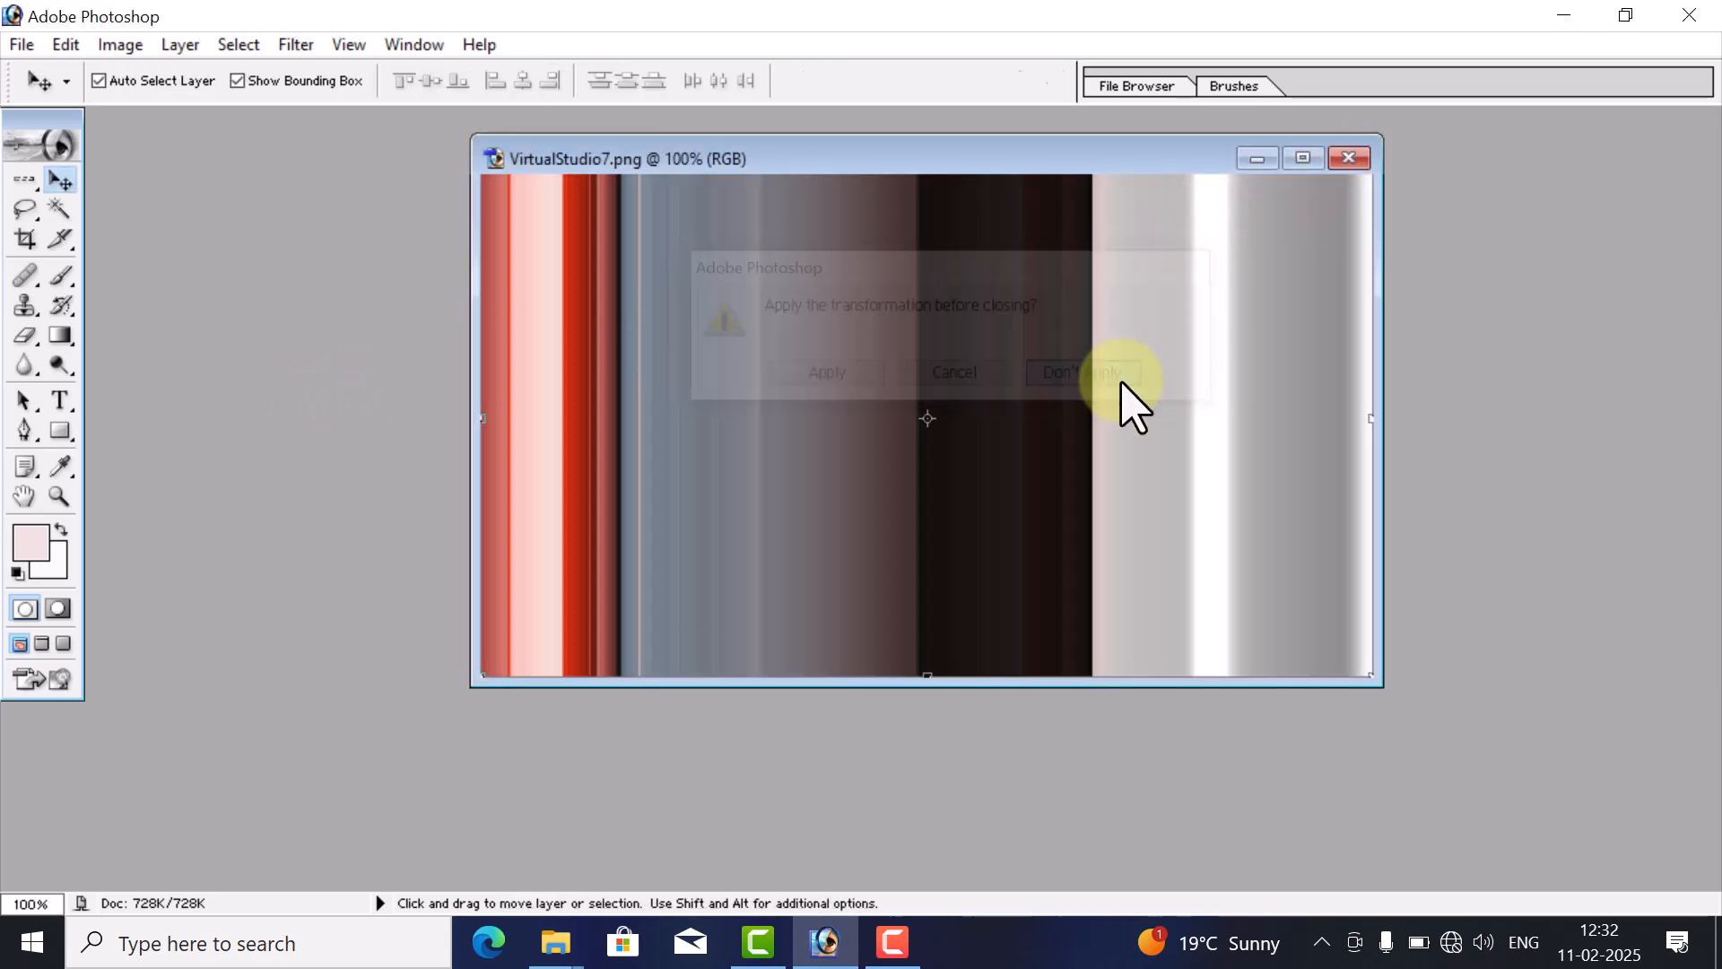
left_click(1559, 18)
left_click_drag(334, 224, 789, 519)
left_click_drag(603, 134, 996, 170)
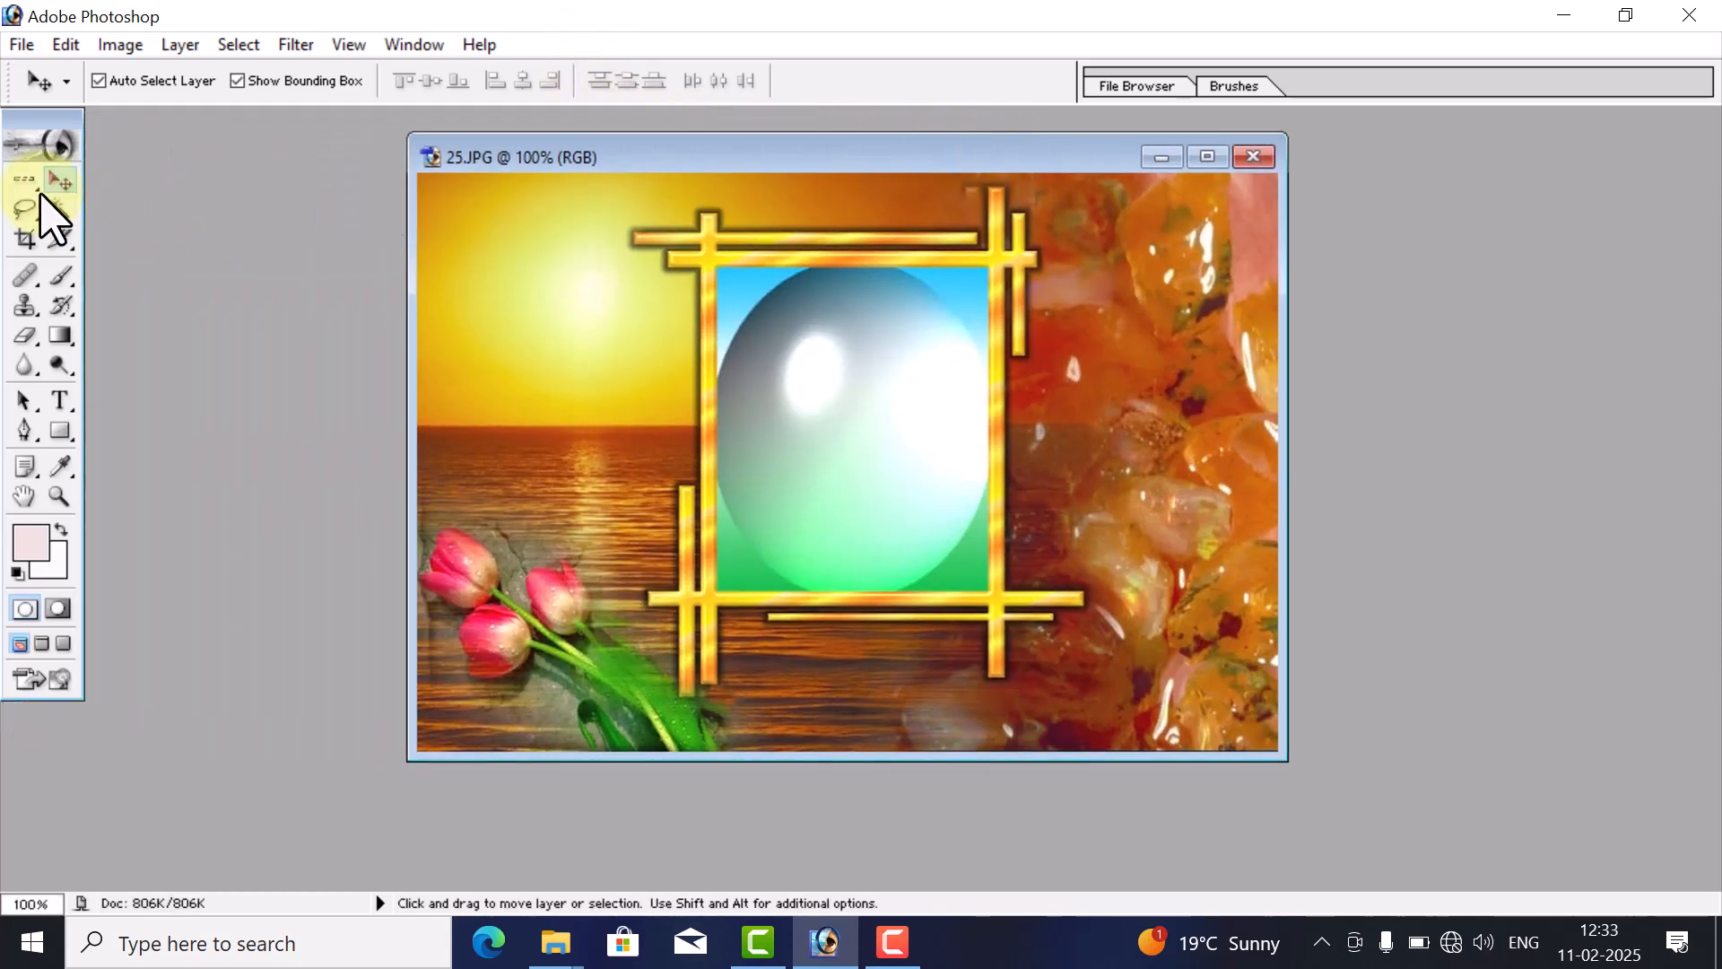
- Select a pixel column through the frame's middle with the Single Column Marquee tool and stretch it horizontally over the whole image
left_click_drag(40, 192, 165, 262)
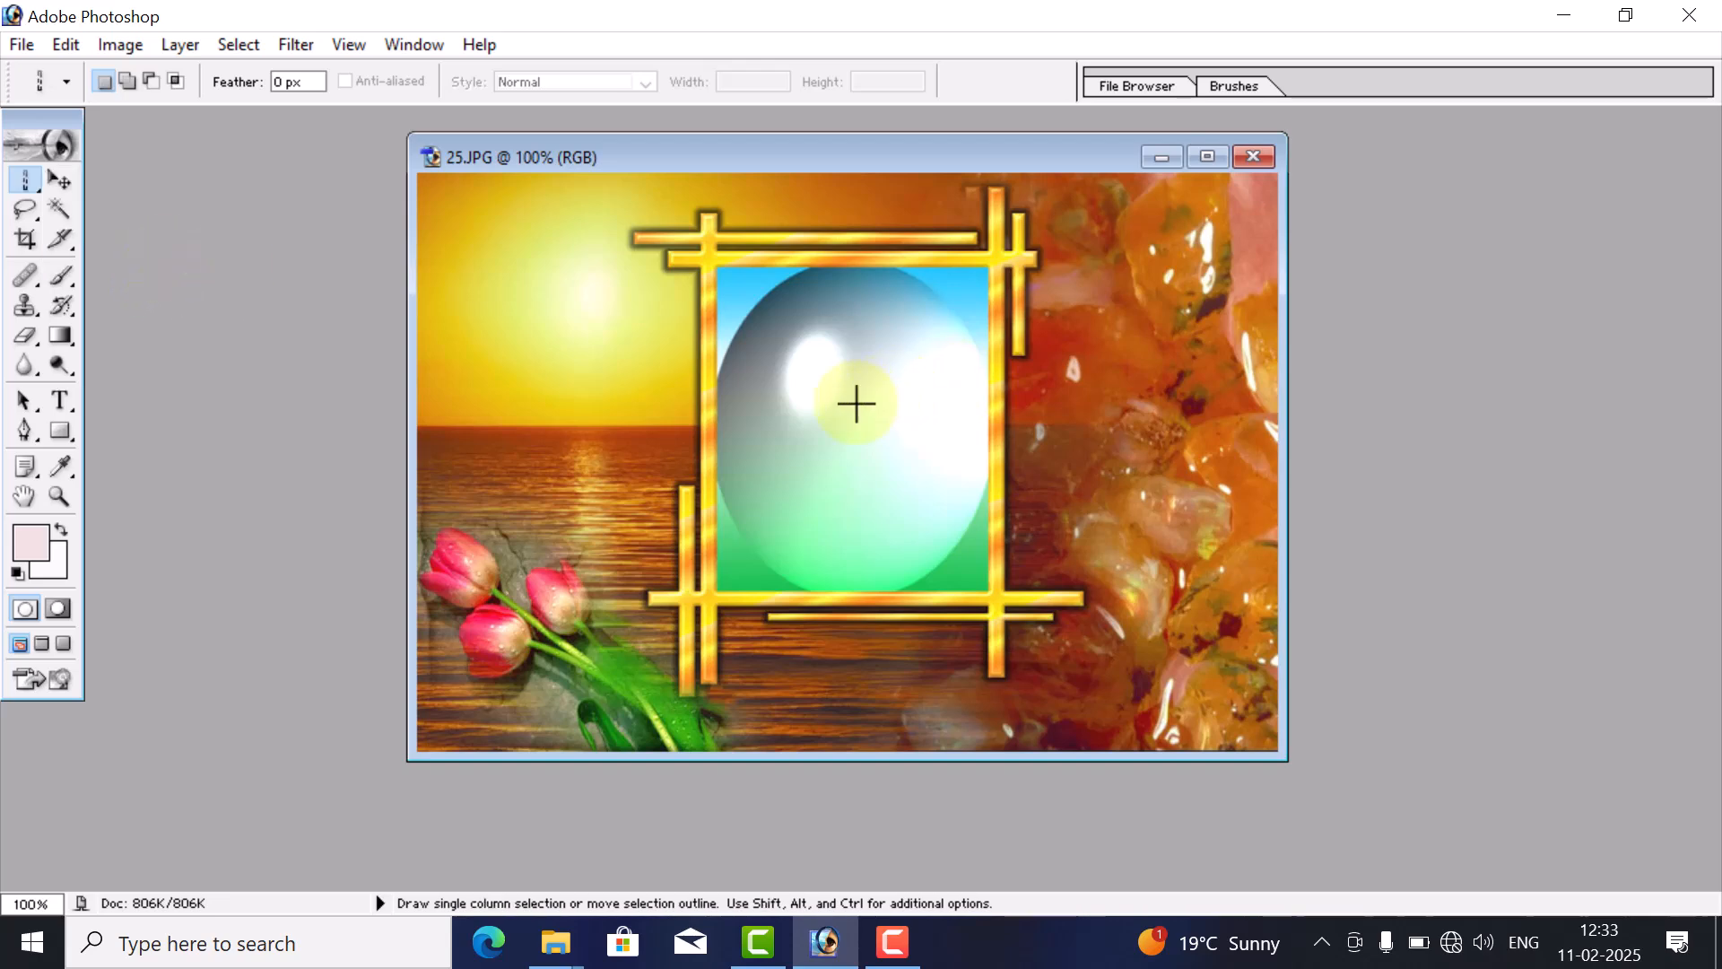
left_click(861, 434)
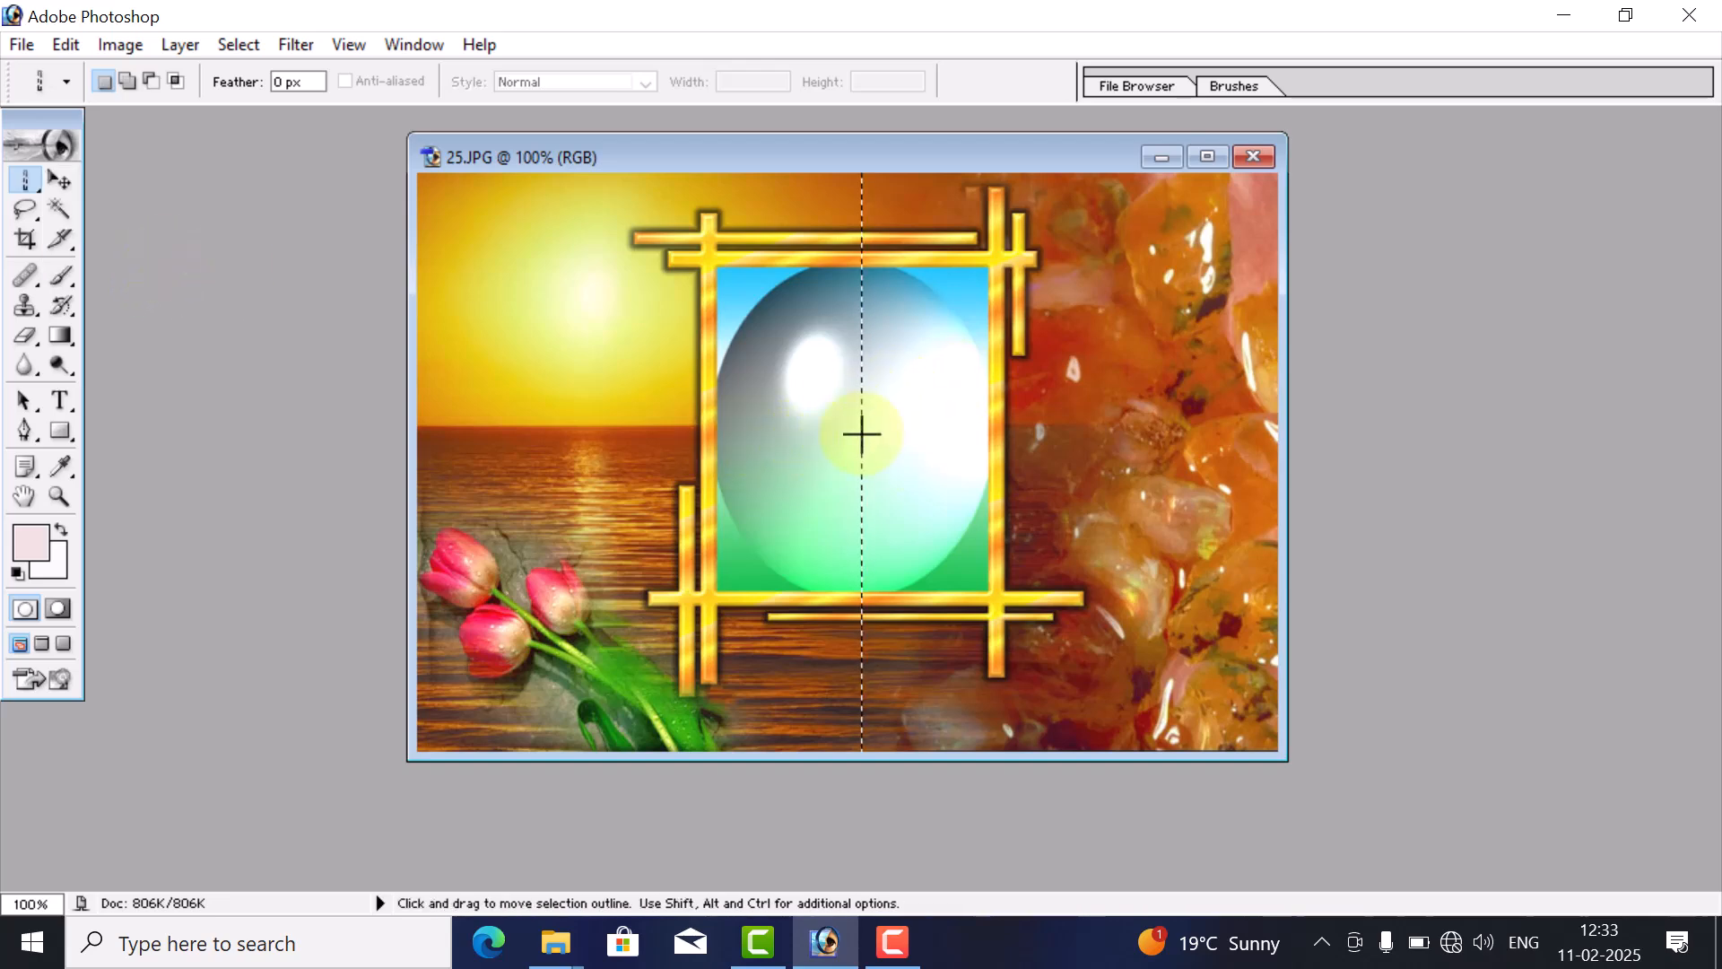
left_click(57, 177)
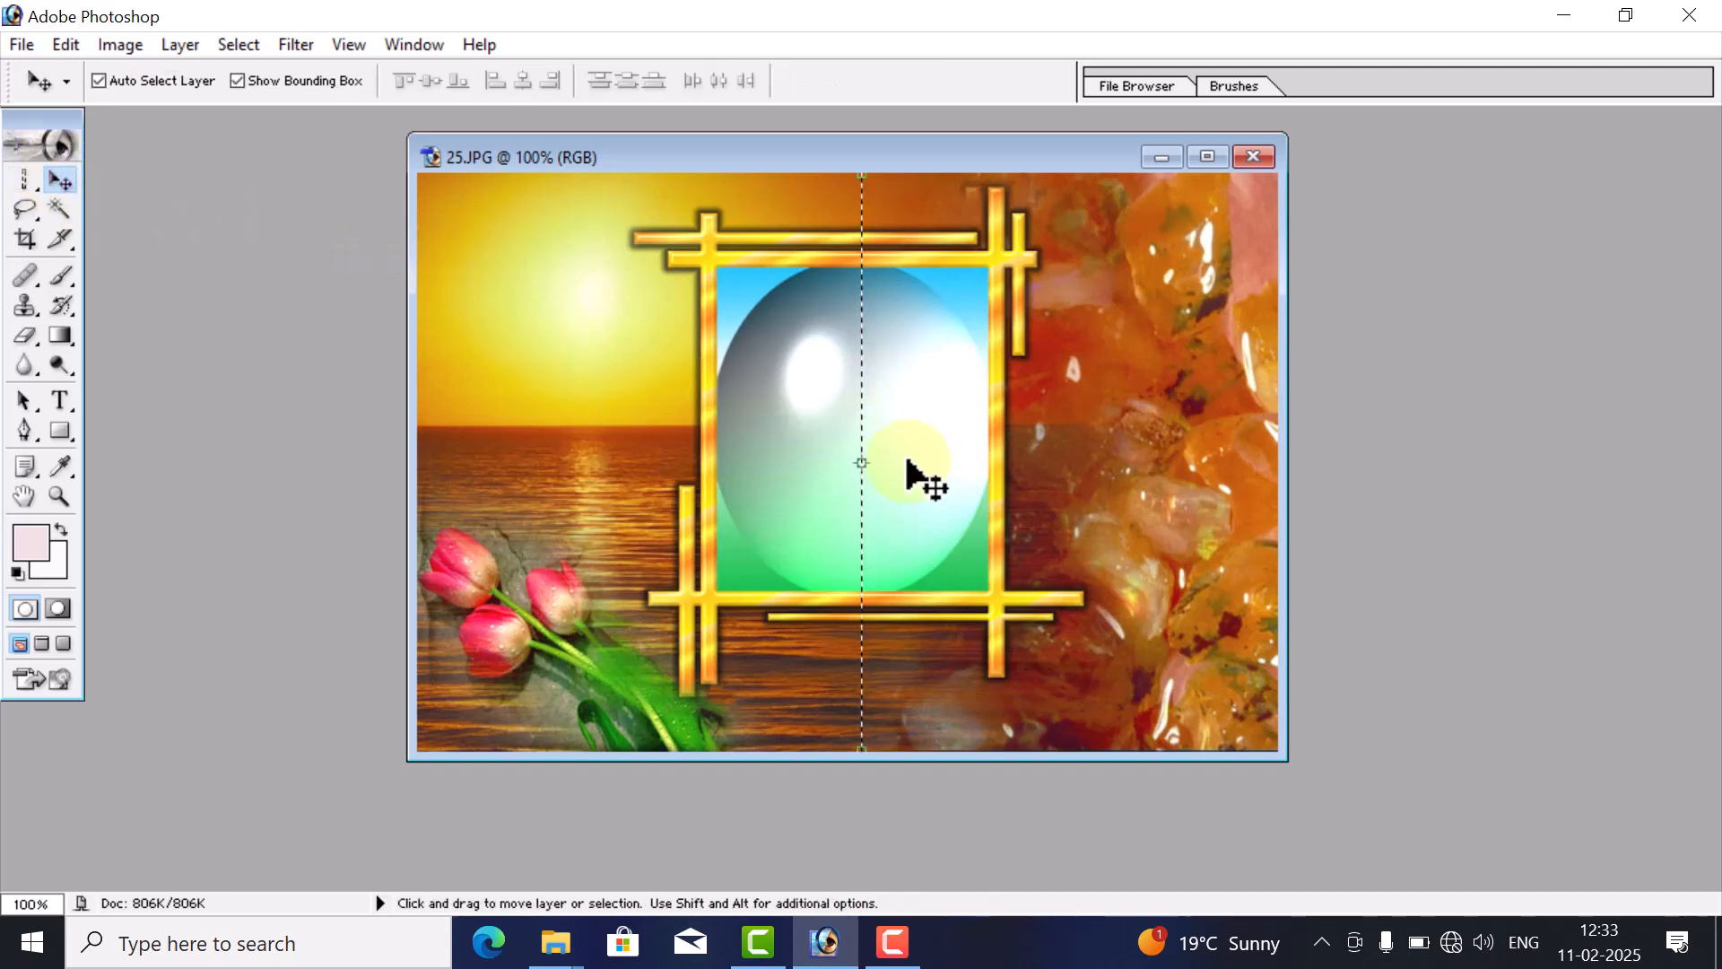
left_click_drag(870, 471, 1315, 520)
left_click_drag(863, 469, 399, 476)
- Apply the column's transformation and close 25.JPG without saving changes
left_click(1251, 157)
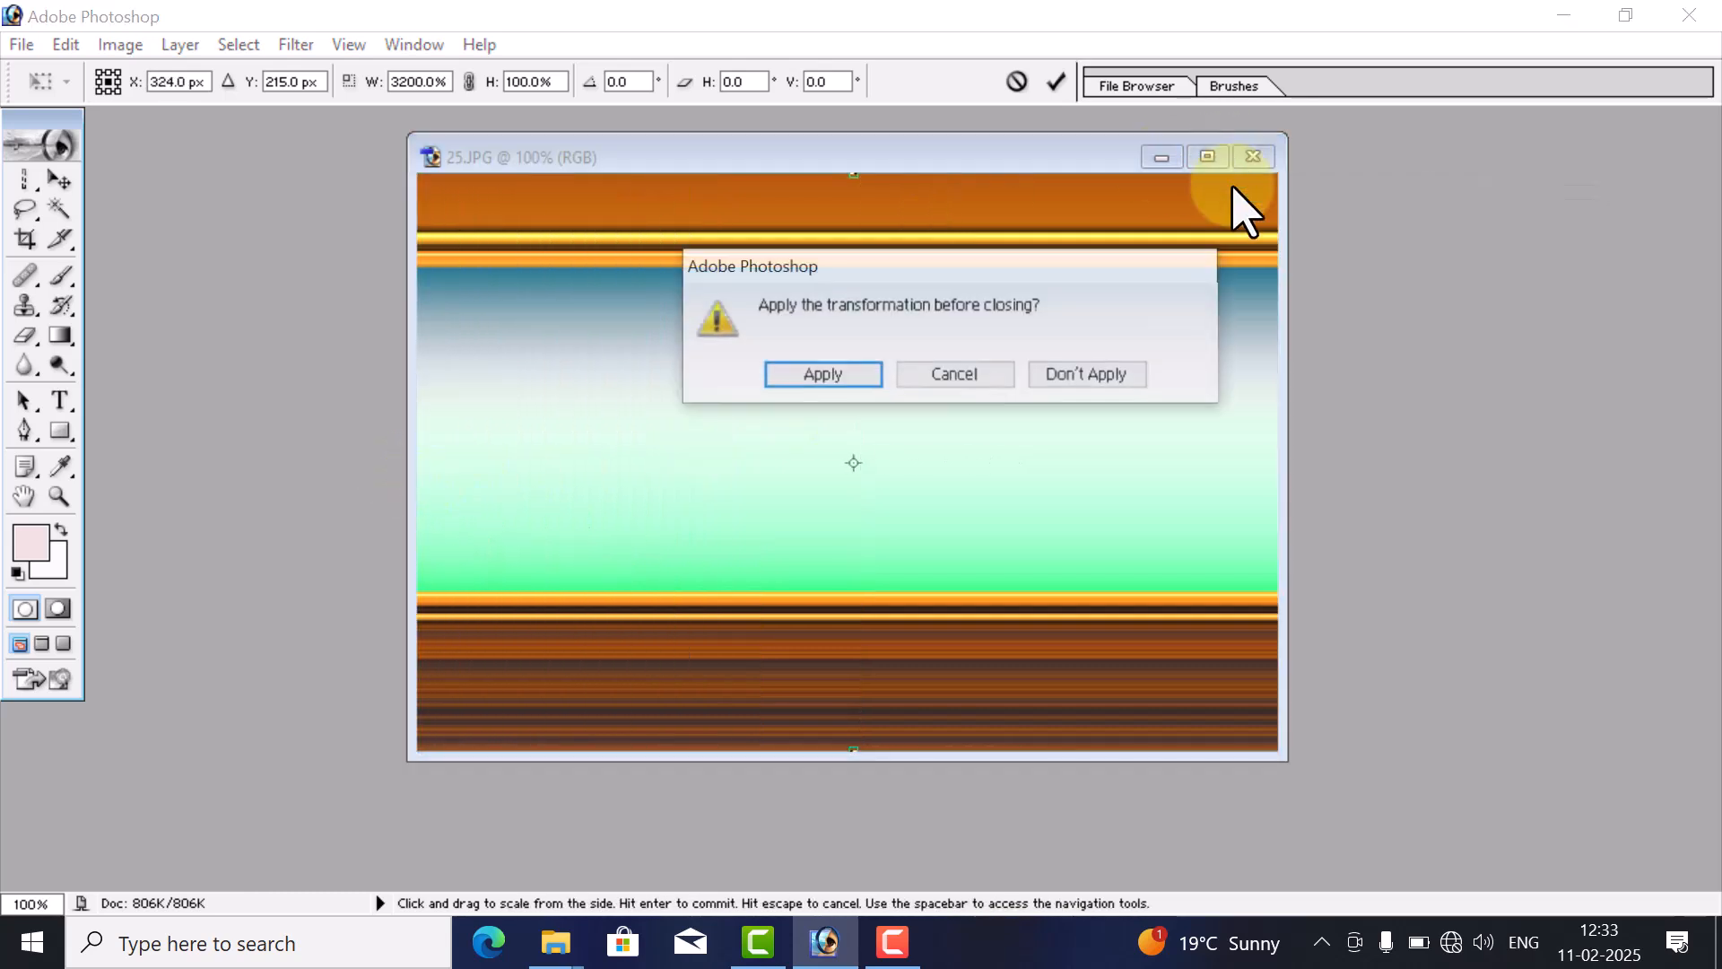
left_click(823, 375)
left_click(1253, 157)
left_click(906, 369)
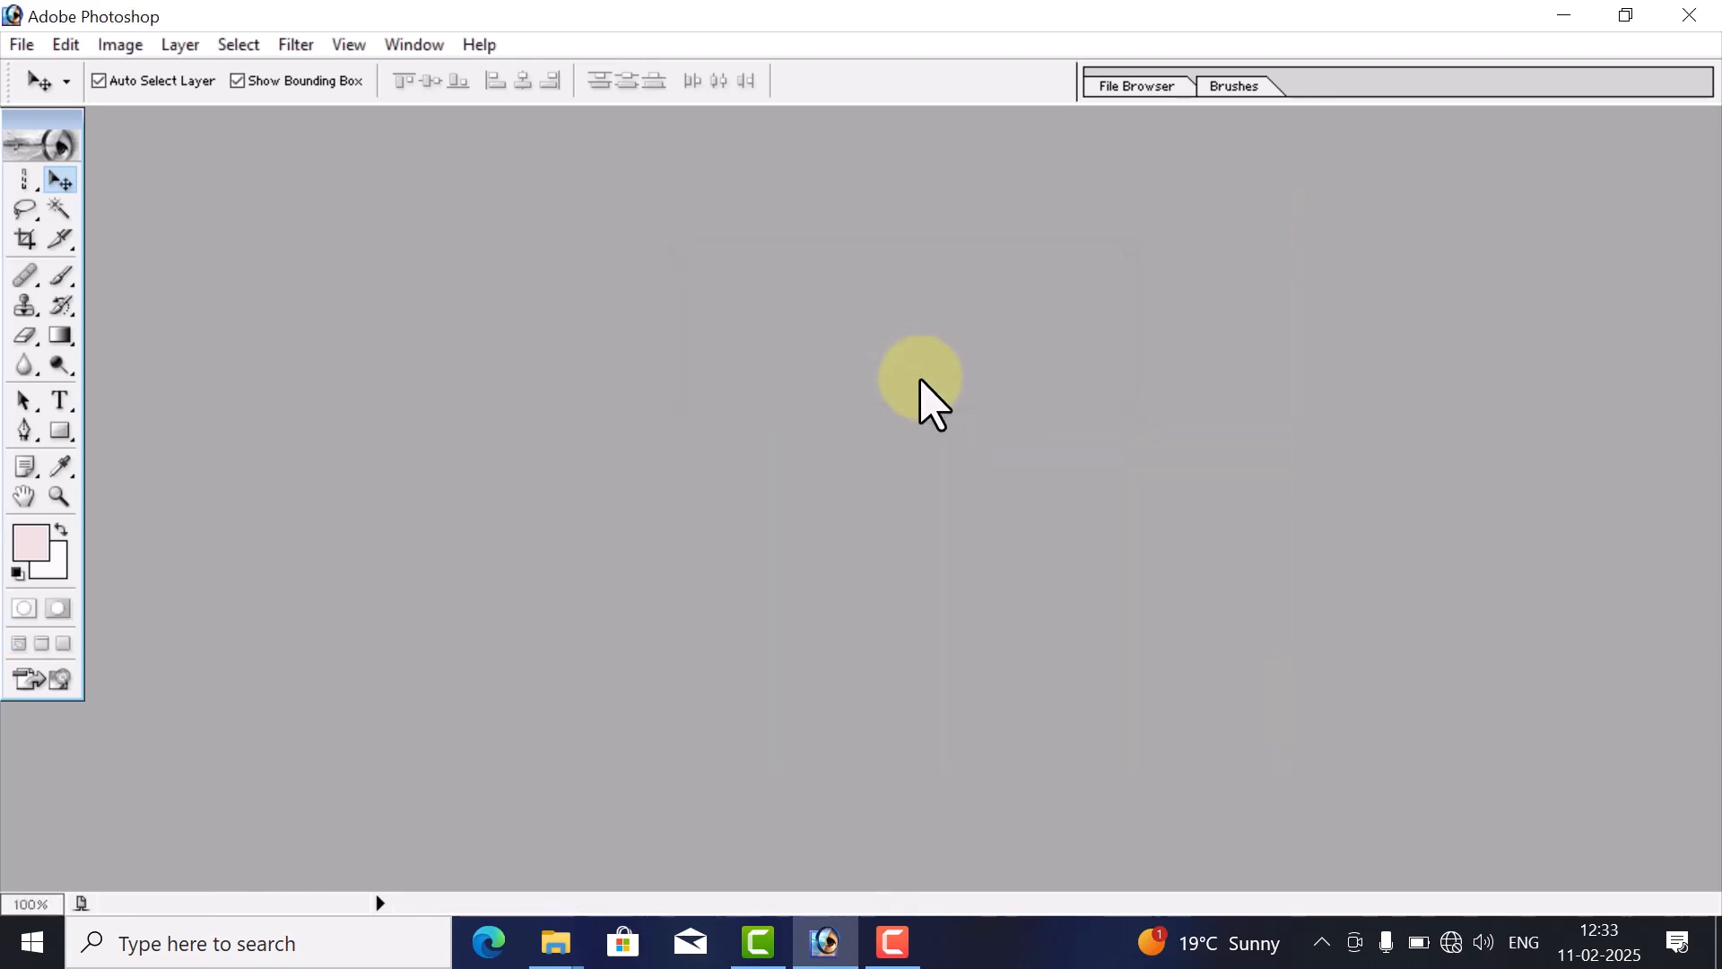